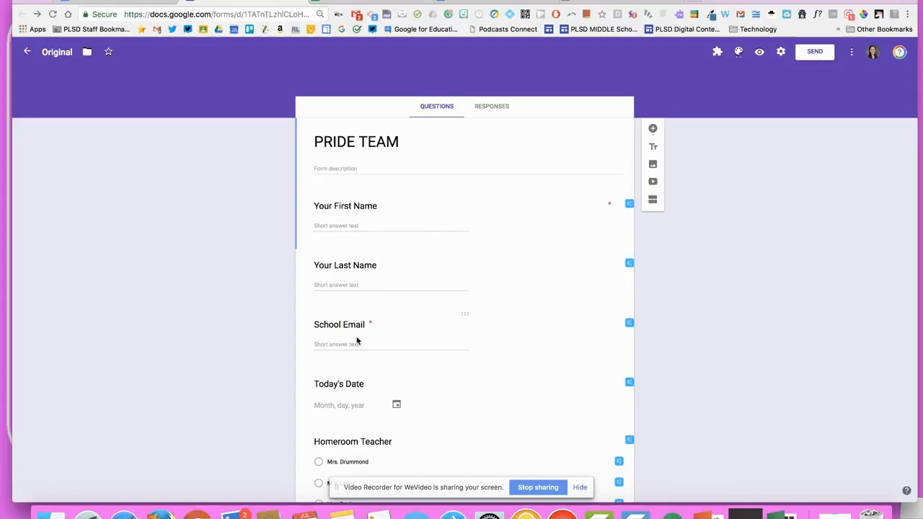
Scroll through the PRIDE TEAM form's name, email, date, homeroom and points questions
scroll(356, 340, "down", 10)
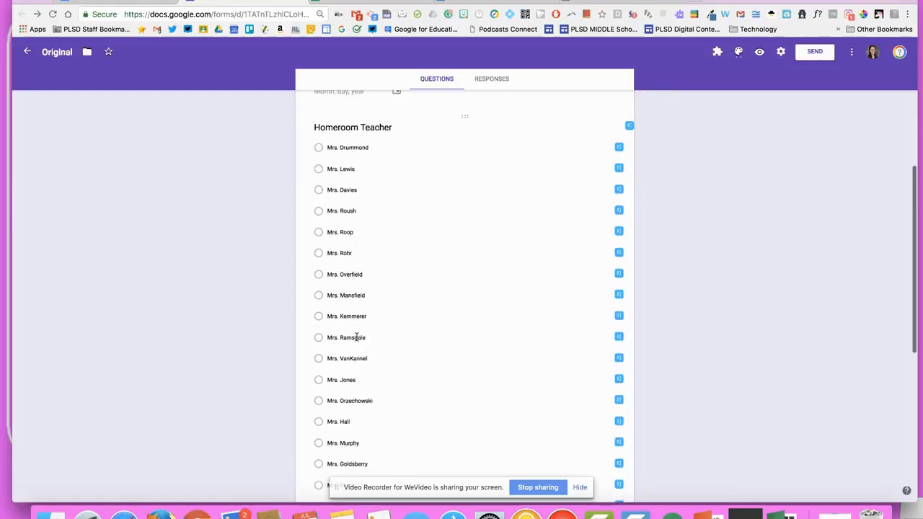
scroll(356, 341, "down", 2)
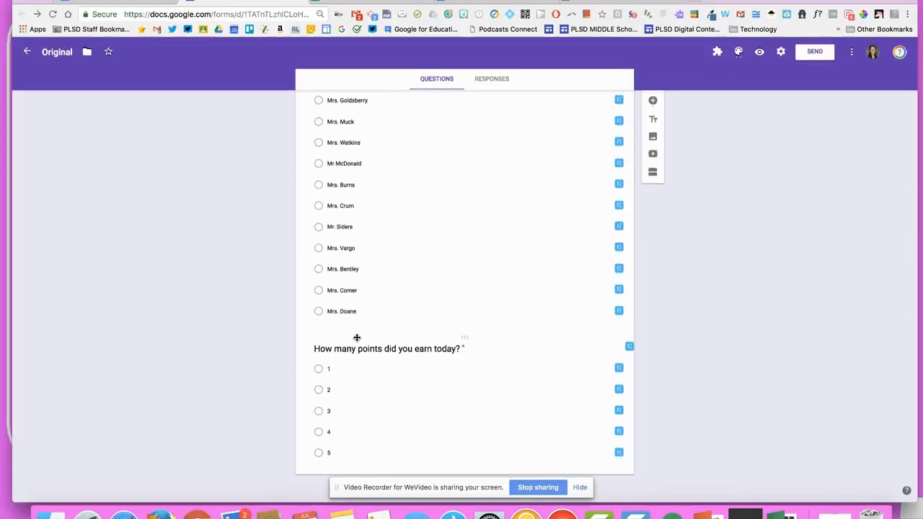
scroll(356, 336, "up", 2)
scroll(356, 337, "up", 15)
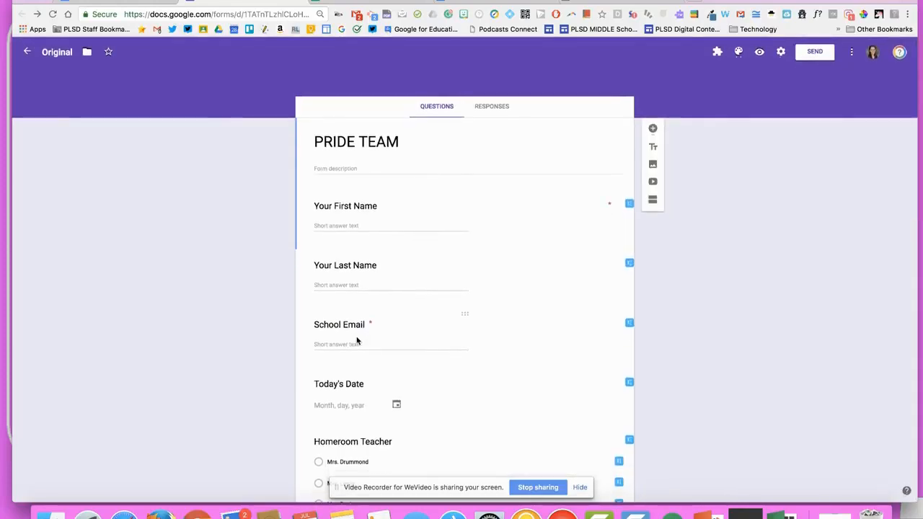
View the sample PRIDE points letter, then go back to the PRIDE TEAM form
left_click(274, 2)
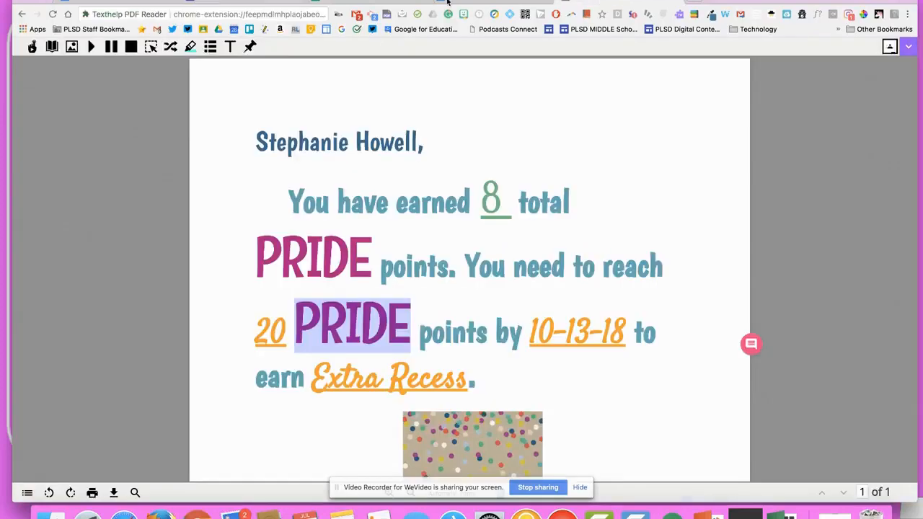
left_click(274, 2)
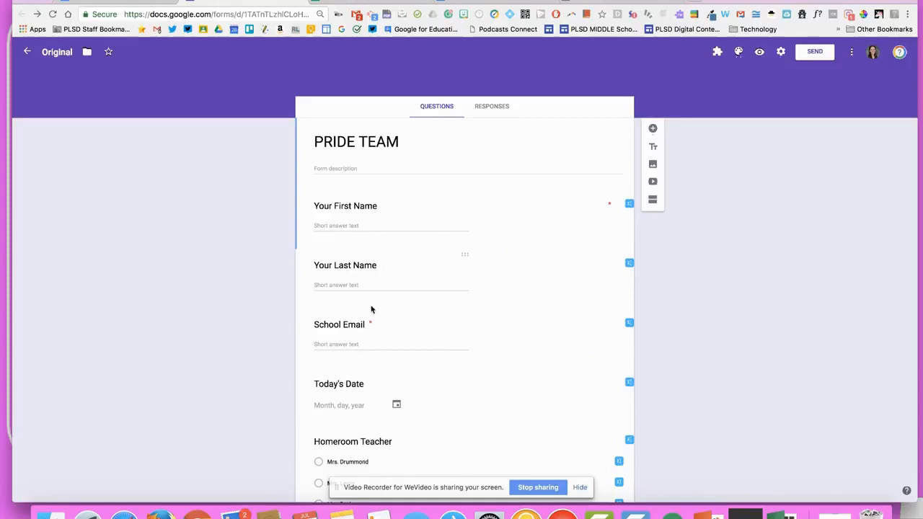
Review the form questions and open the Responses view showing 0 responses
scroll(357, 312, "down", 3)
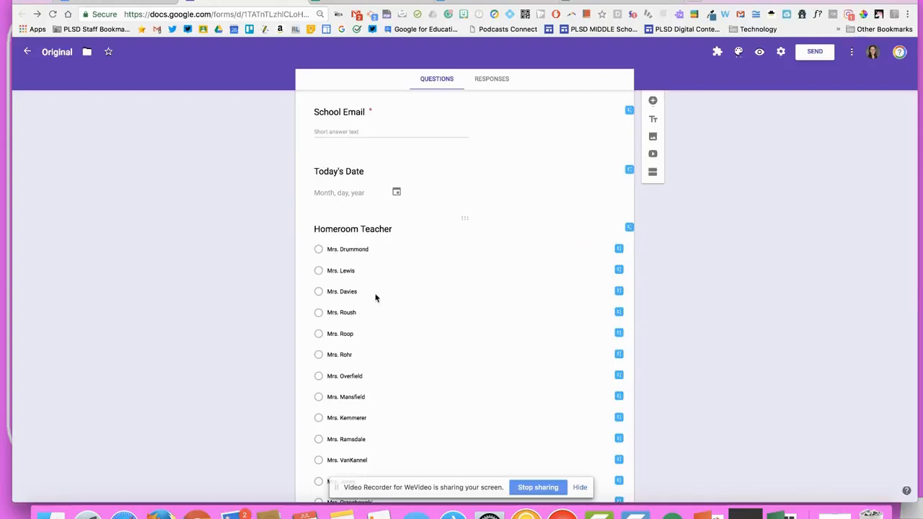
scroll(348, 406, "down", 5)
scroll(346, 403, "down", 10)
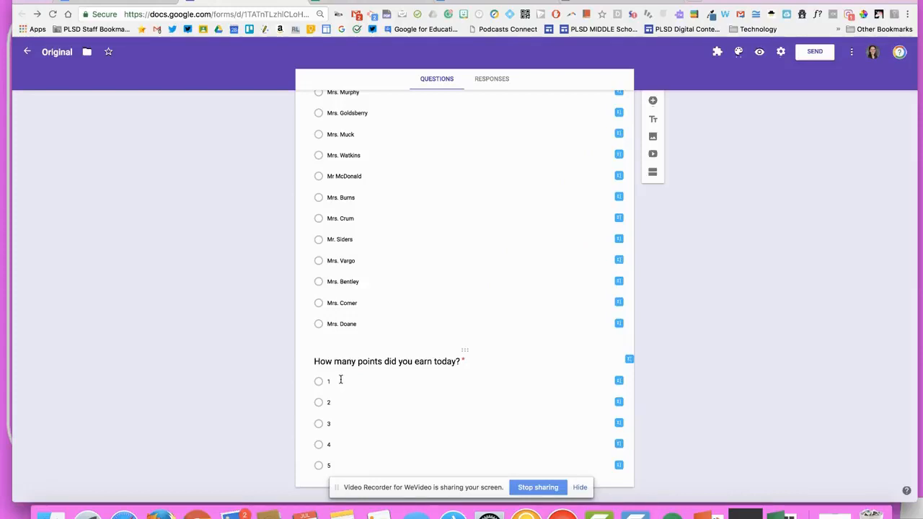
scroll(340, 380, "up", 15)
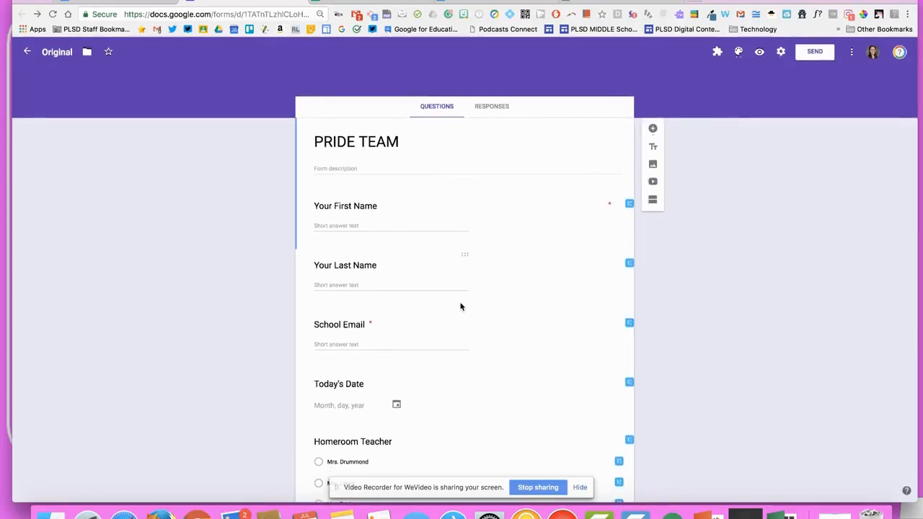
left_click(488, 110)
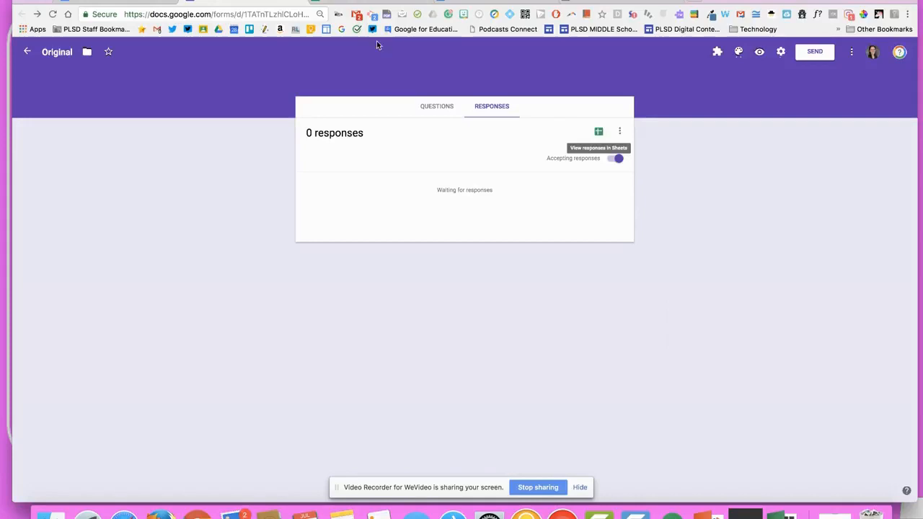
In the responses spreadsheet, insert a blank column right of Your Last Name
left_click(317, 3)
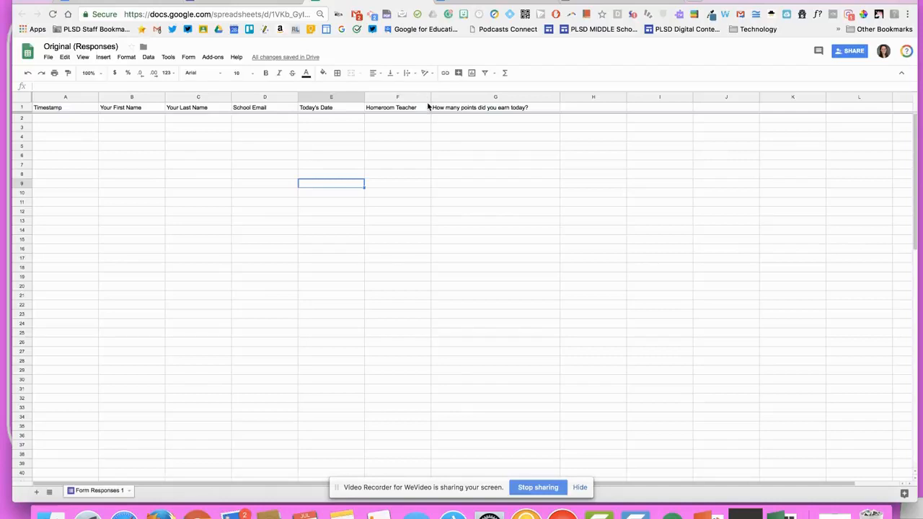
left_click(134, 97)
left_click(198, 97)
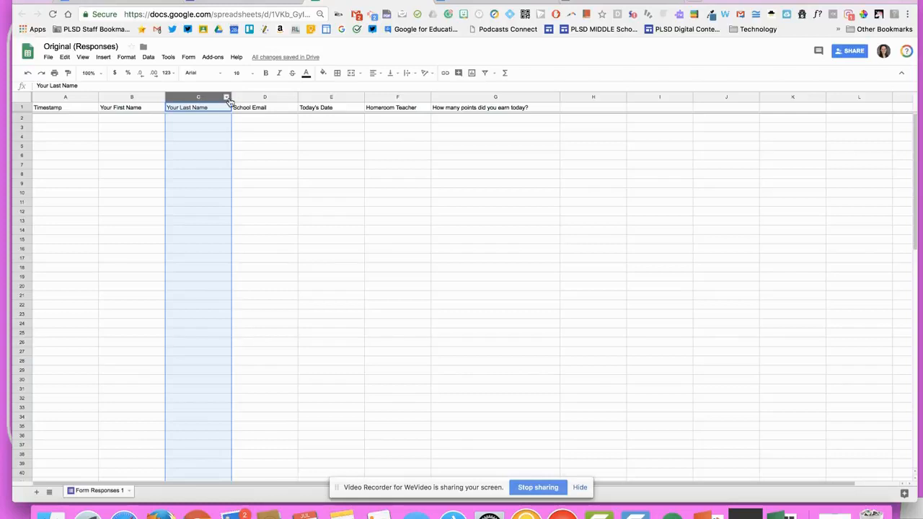
left_click(227, 98)
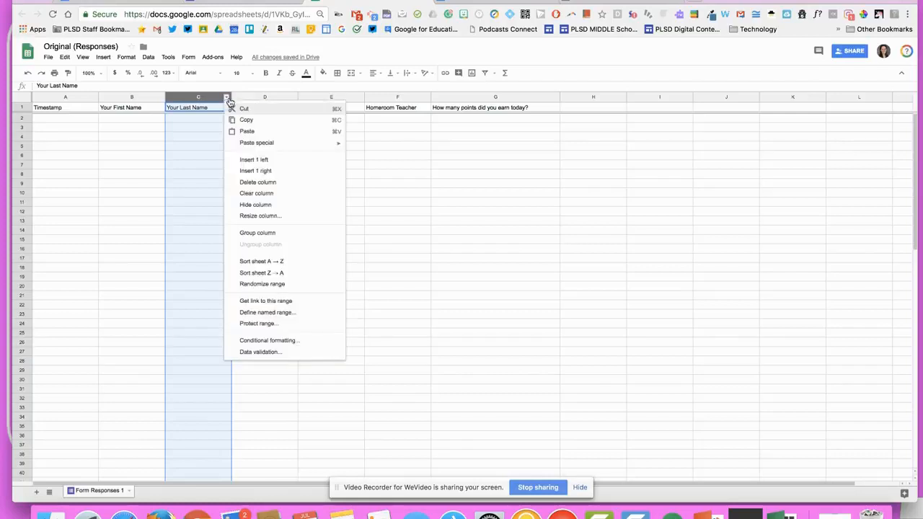
left_click(268, 174)
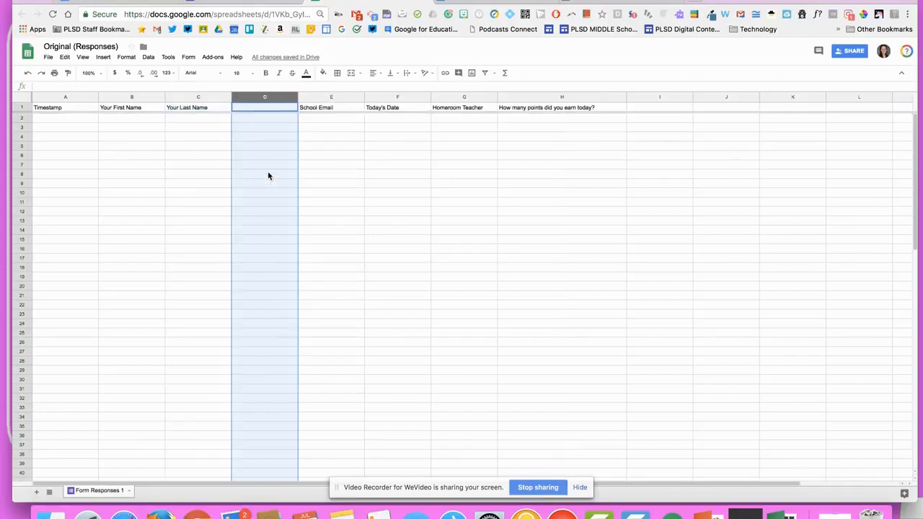
Label D1 'Unique Name' and begin a =concatenate( formula in D2
left_click(264, 108)
type("Un")
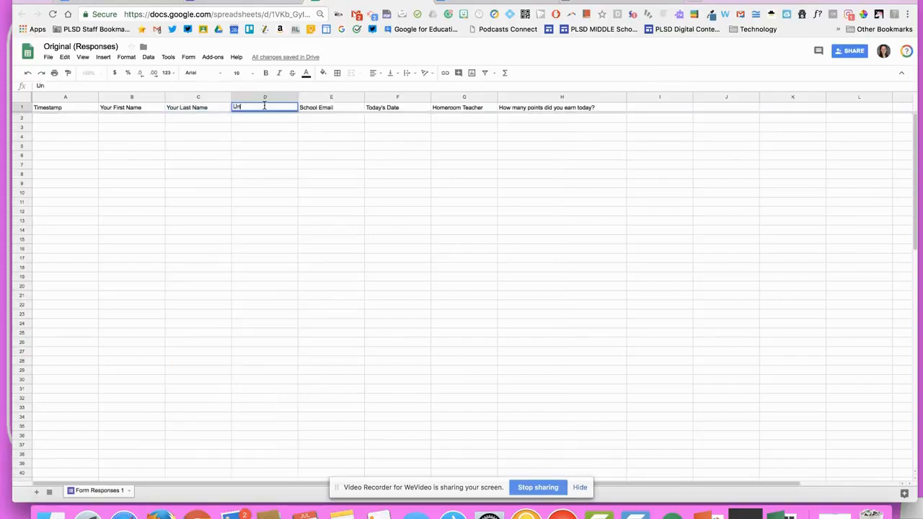
type("ique Name")
left_click(270, 122)
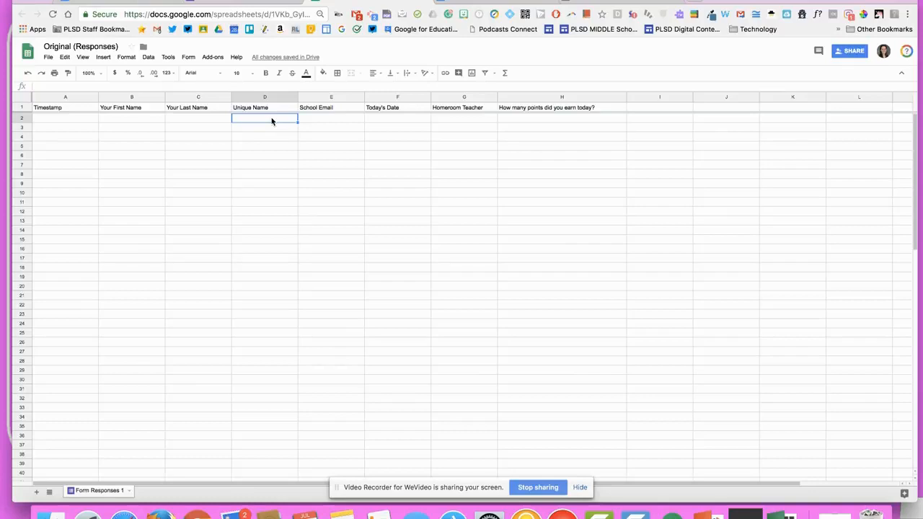
type("=")
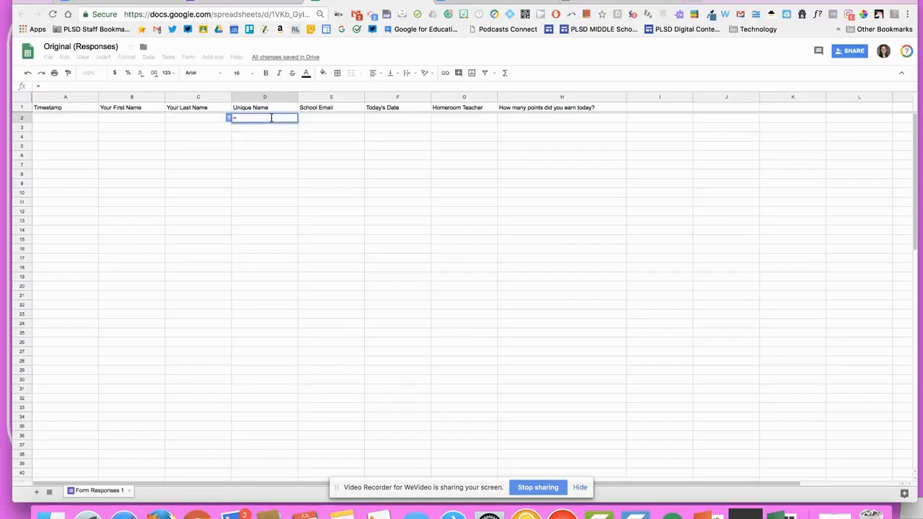
type("concat")
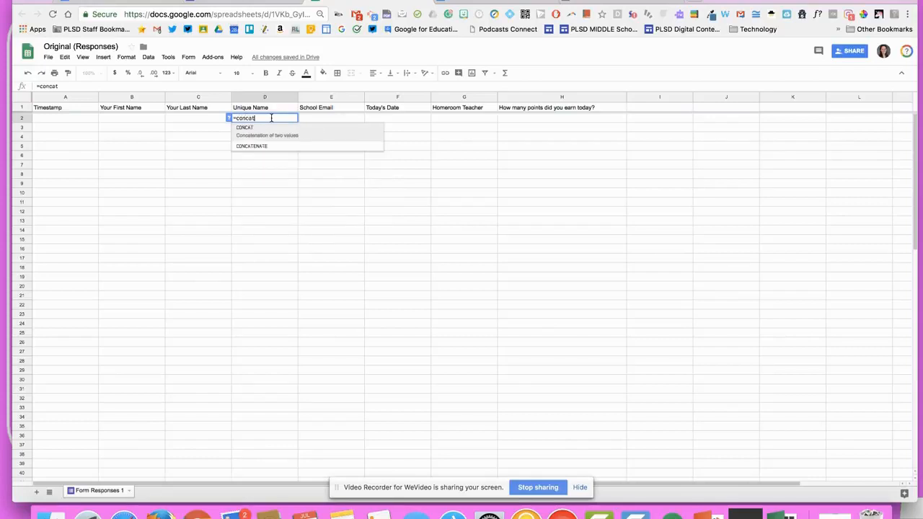
type("enate")
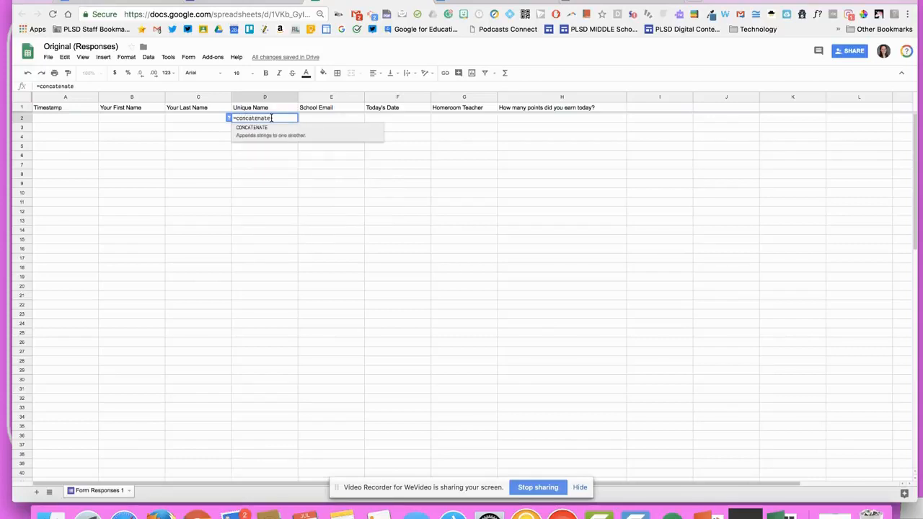
type("(")
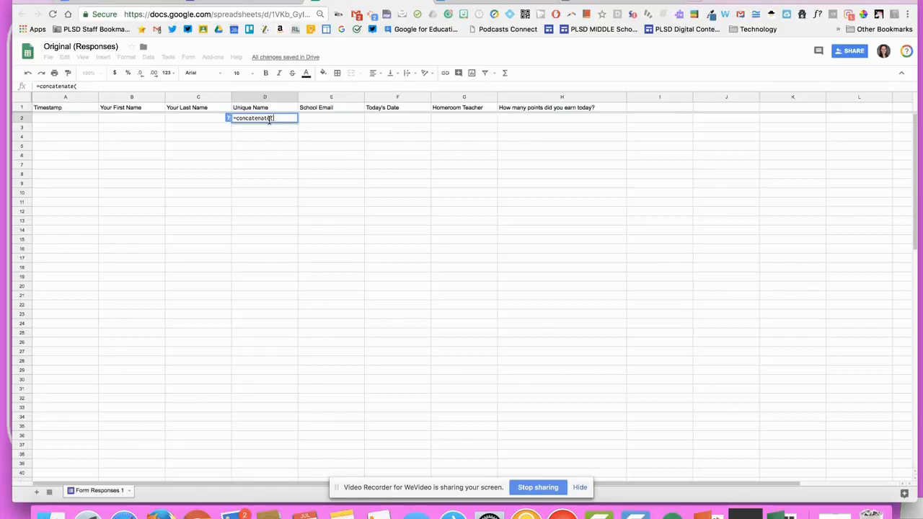
Finish D2's formula as =concatenate(B2:C2) to join the first and last names
left_click(142, 98)
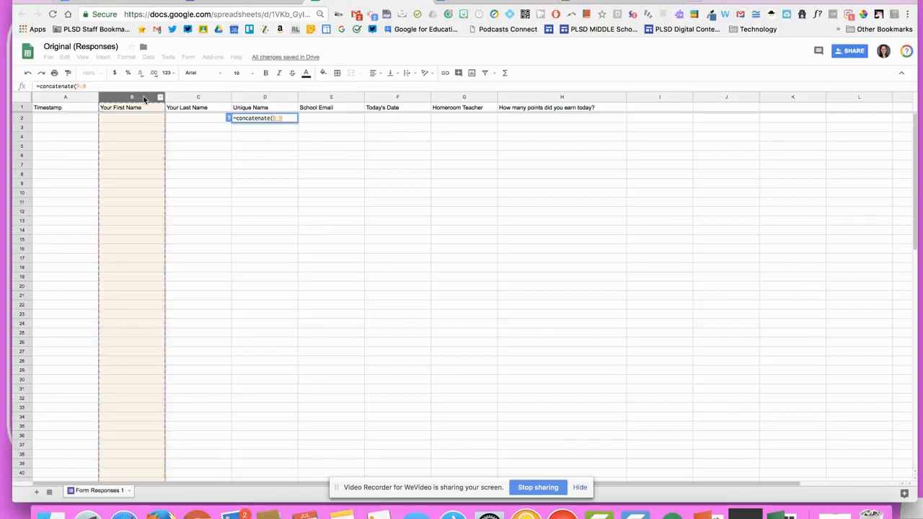
left_click(190, 99)
left_click_drag(140, 95, 194, 107)
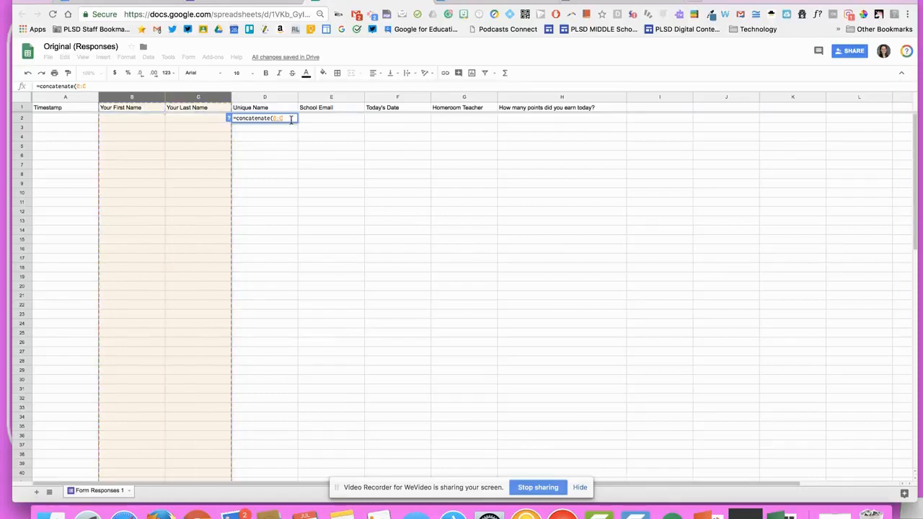
left_click(160, 121)
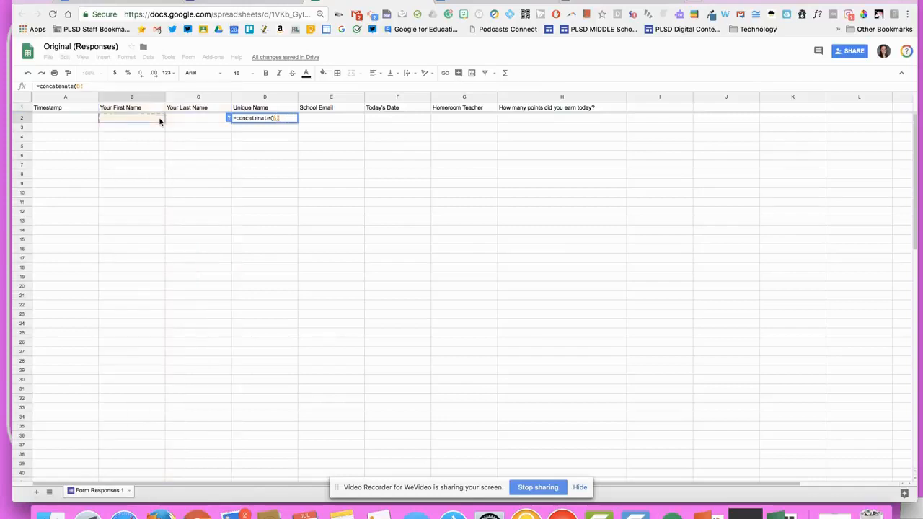
left_click_drag(156, 121, 207, 127)
scroll(205, 129, "up", 10)
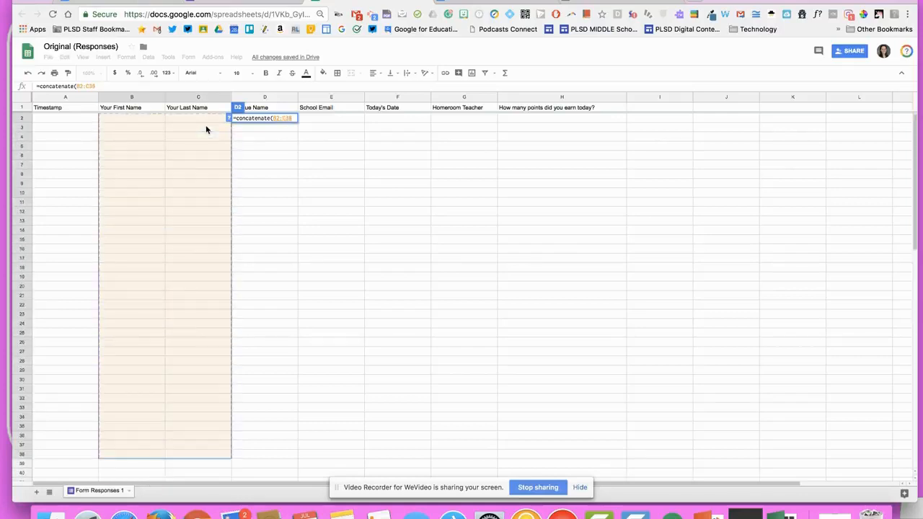
left_click(258, 166)
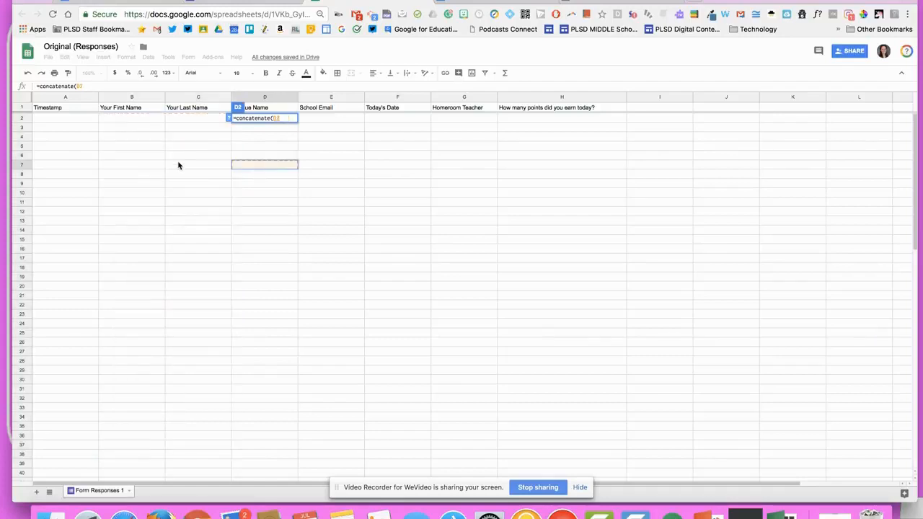
left_click_drag(155, 121, 186, 122)
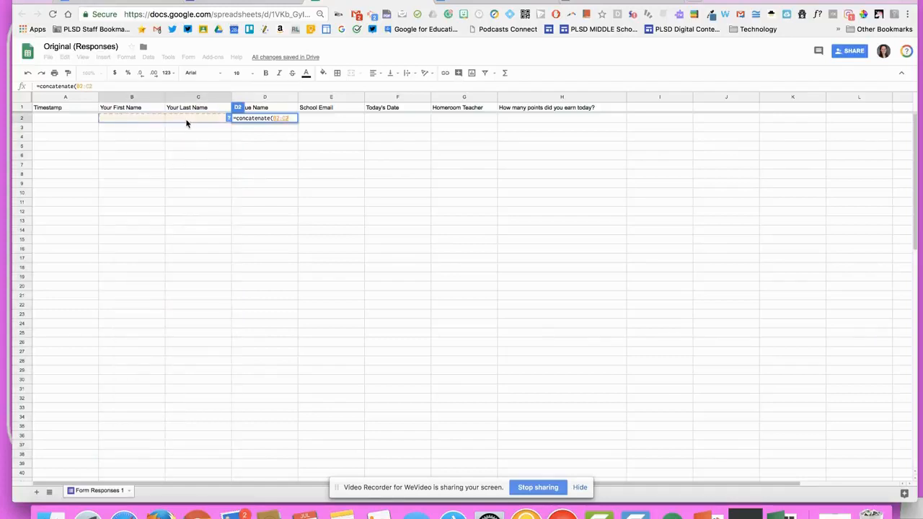
type(")")
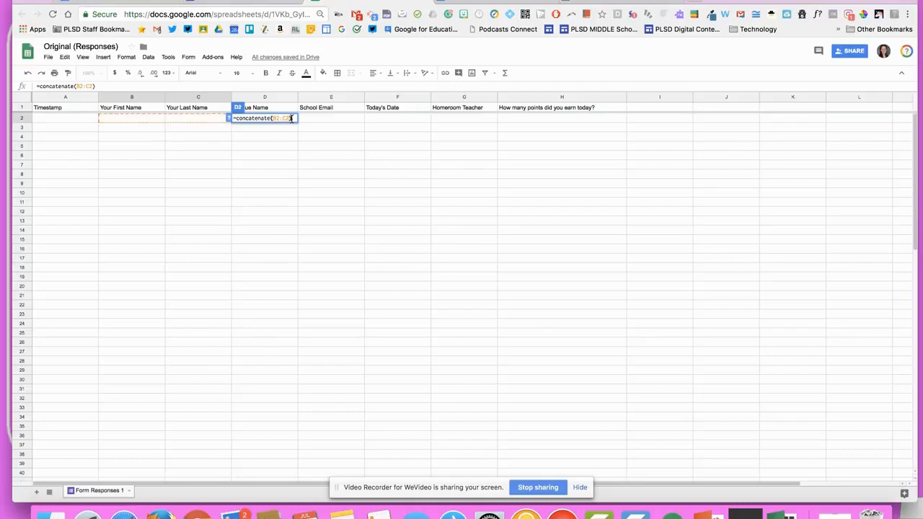
left_click(325, 149)
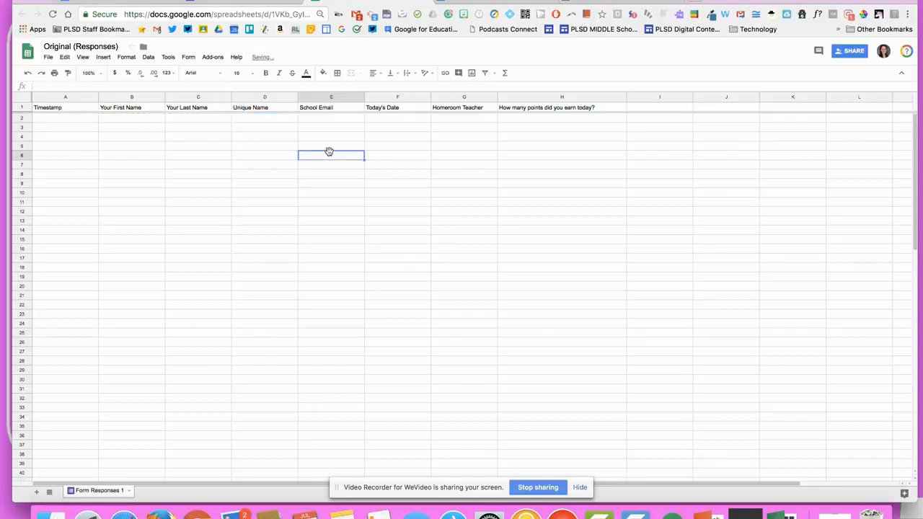
left_click(264, 125)
Fill column I with black and narrow it into a thin divider column
left_click(264, 119)
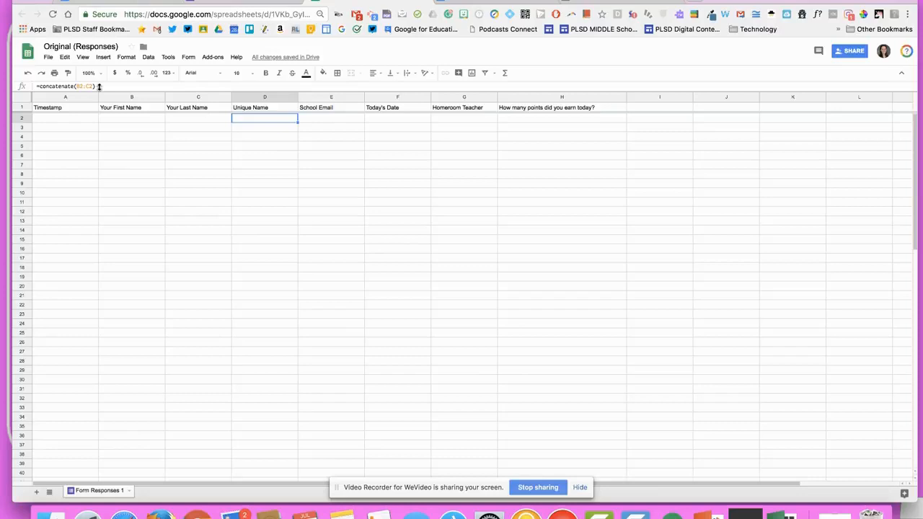
left_click(657, 97)
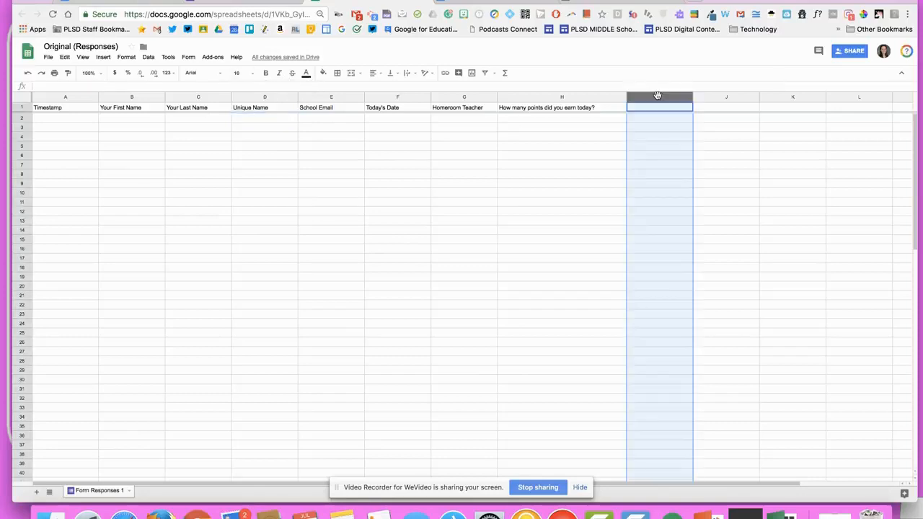
left_click(323, 73)
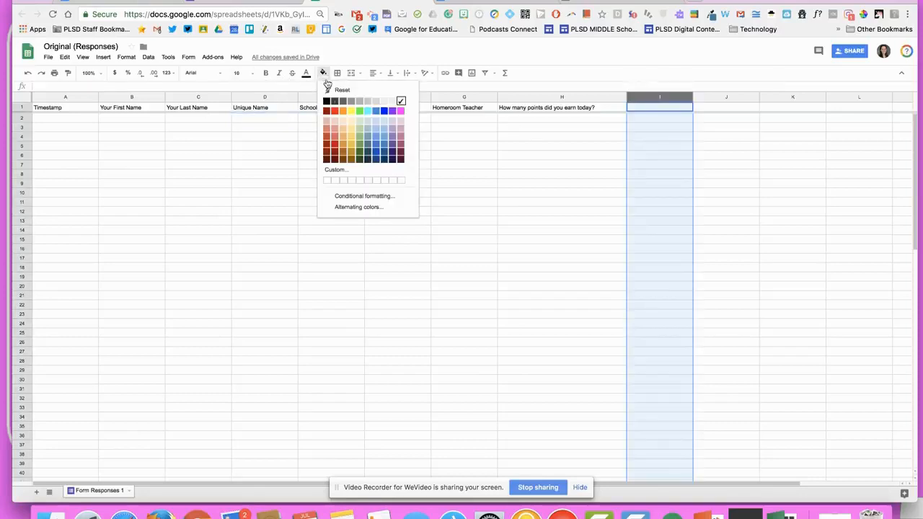
left_click(326, 101)
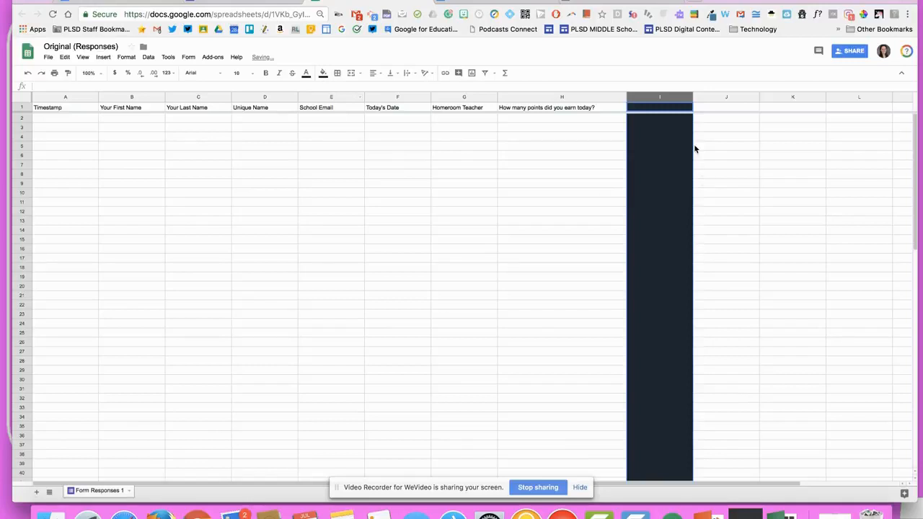
left_click_drag(693, 101, 657, 101)
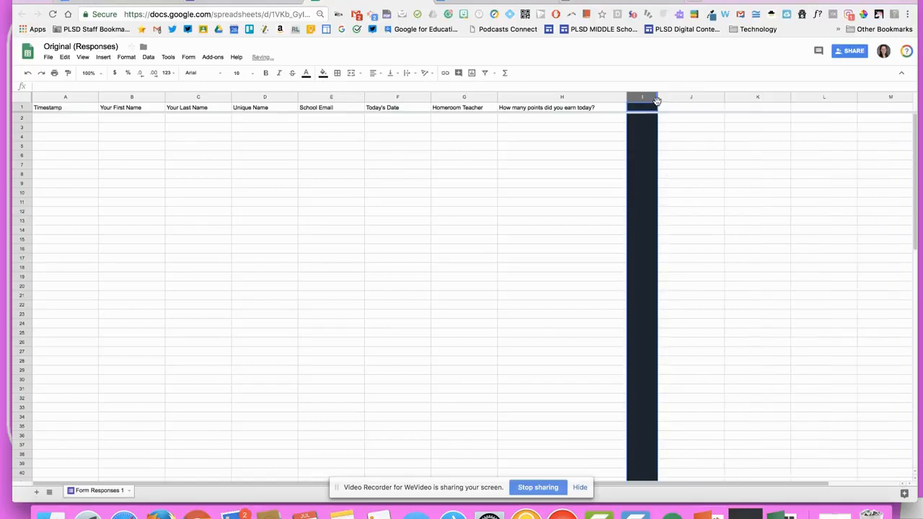
left_click(658, 97)
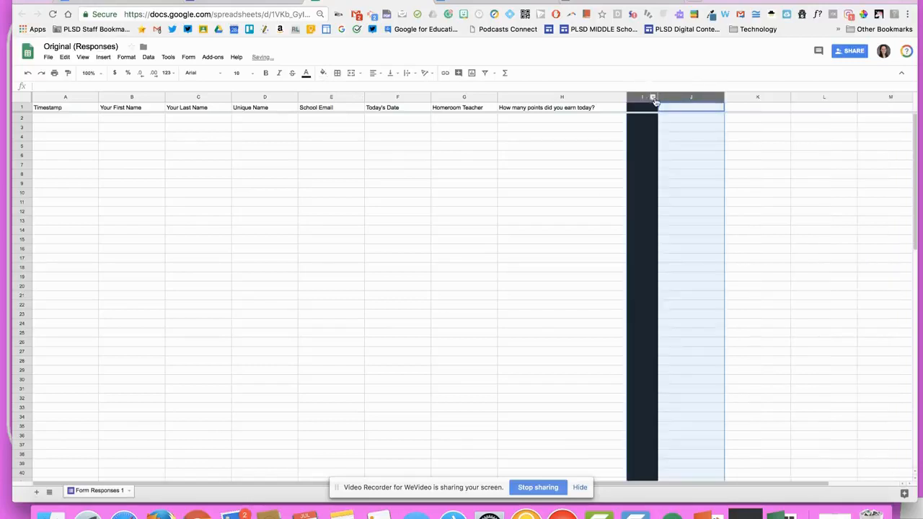
left_click_drag(658, 97, 645, 97)
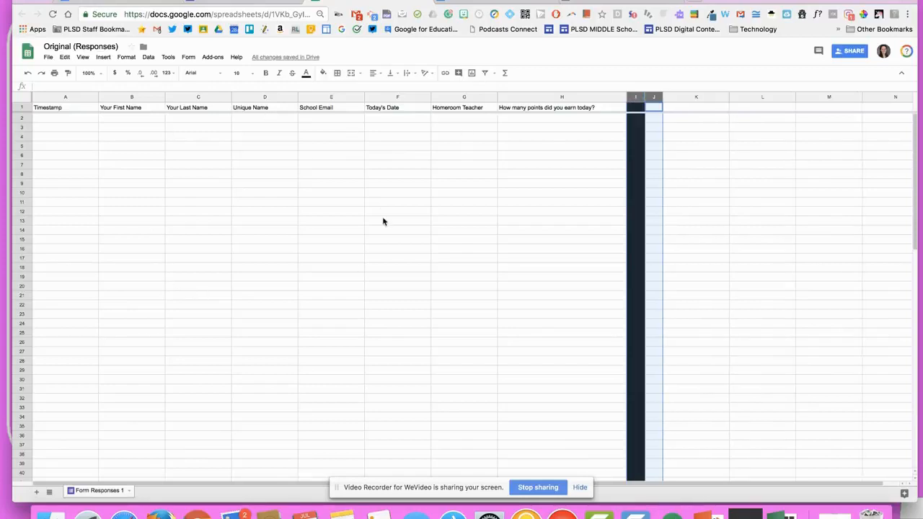
left_click(698, 253)
Add 'First Name' and 'Last Name' headers in J1 and K1, widening both columns
scroll(698, 255, "right", 1)
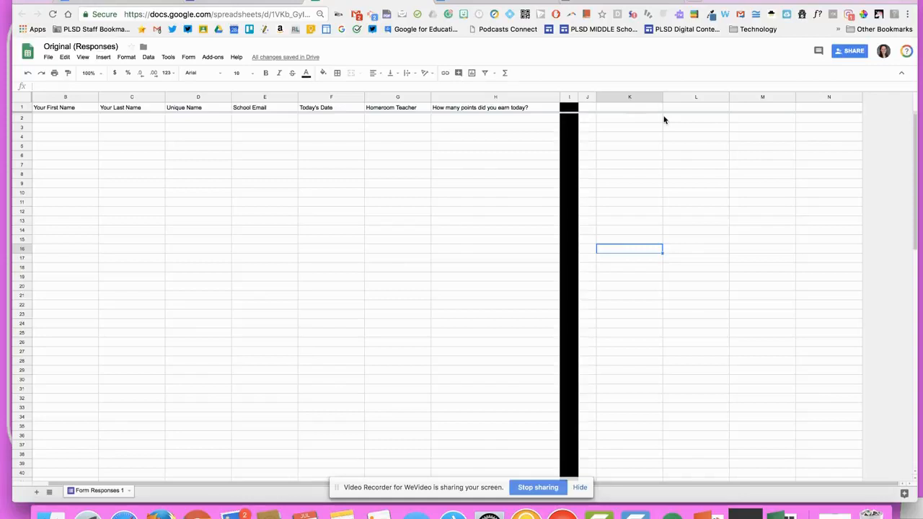
left_click_drag(635, 100, 669, 97)
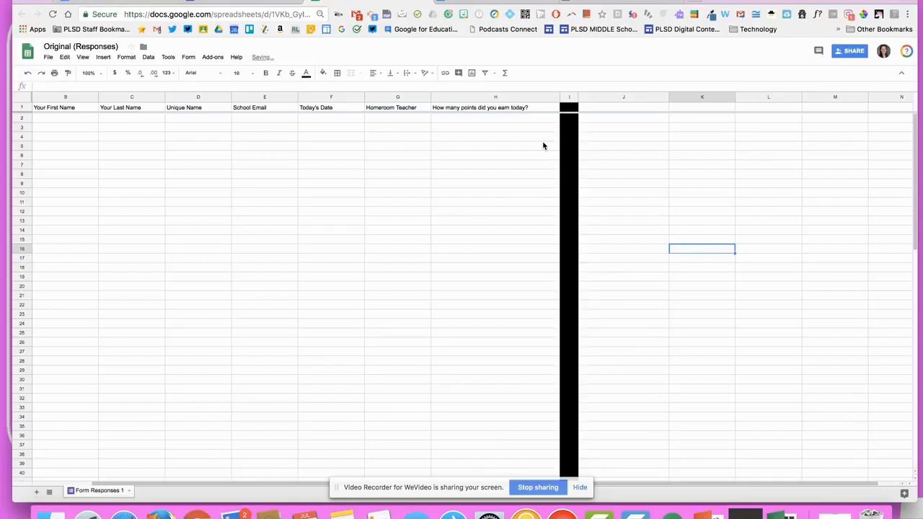
left_click(598, 110)
type("F")
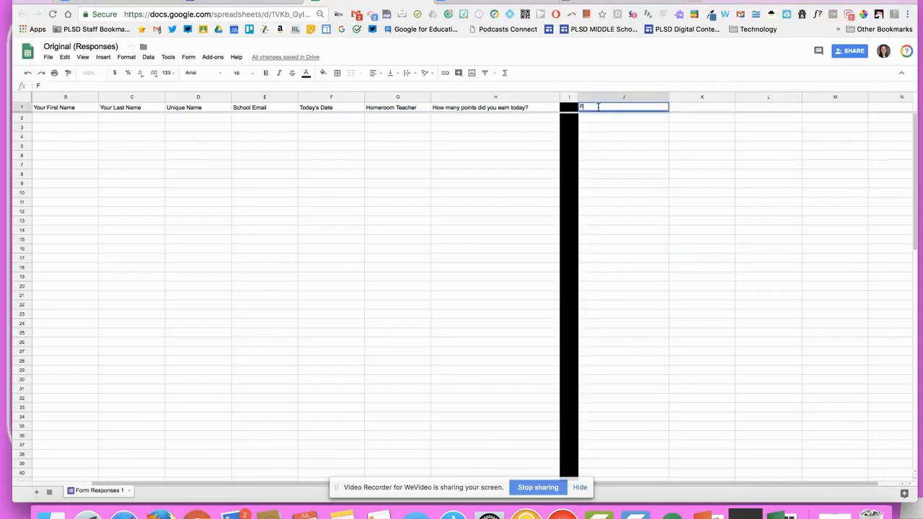
type("irst Name")
key("Tab")
type("Last Name")
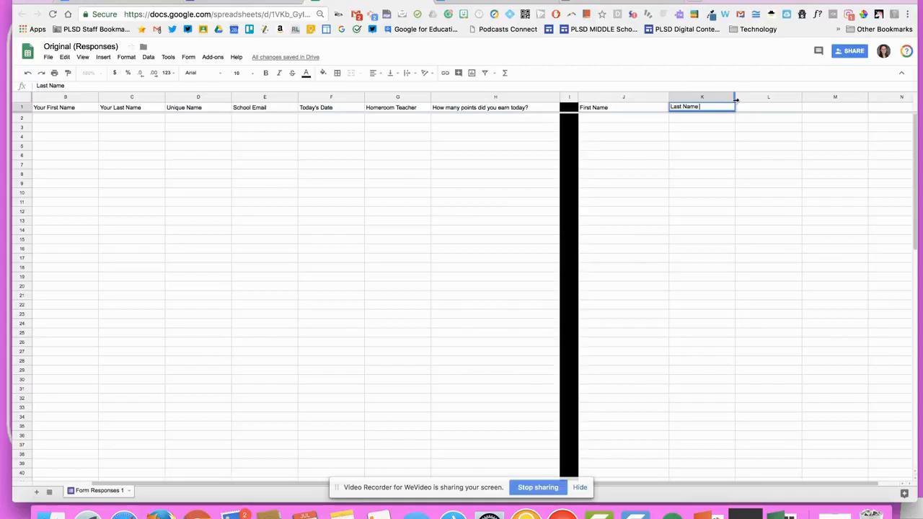
left_click_drag(735, 104, 744, 104)
Enter a sample student's first and last name in J2 and K2
left_click(634, 119)
key("Tab")
left_click(663, 179)
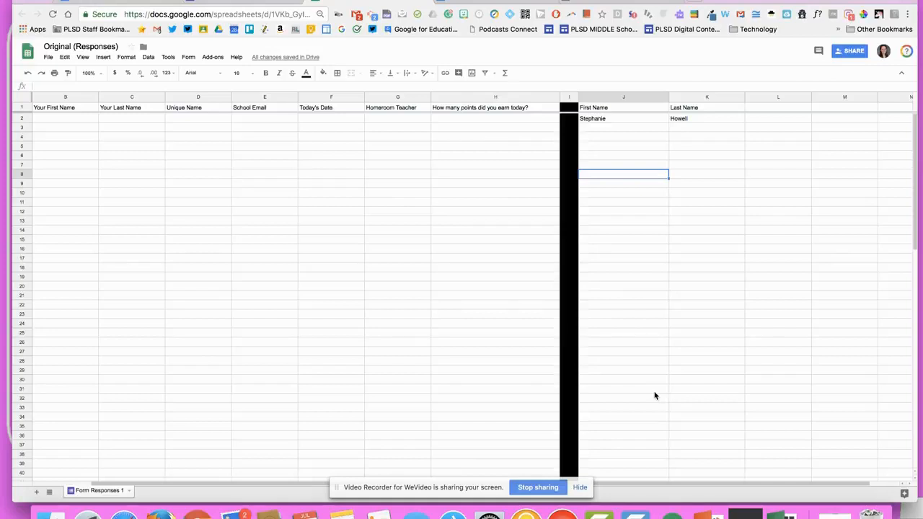
scroll(688, 118, "right", 2)
left_click(690, 108)
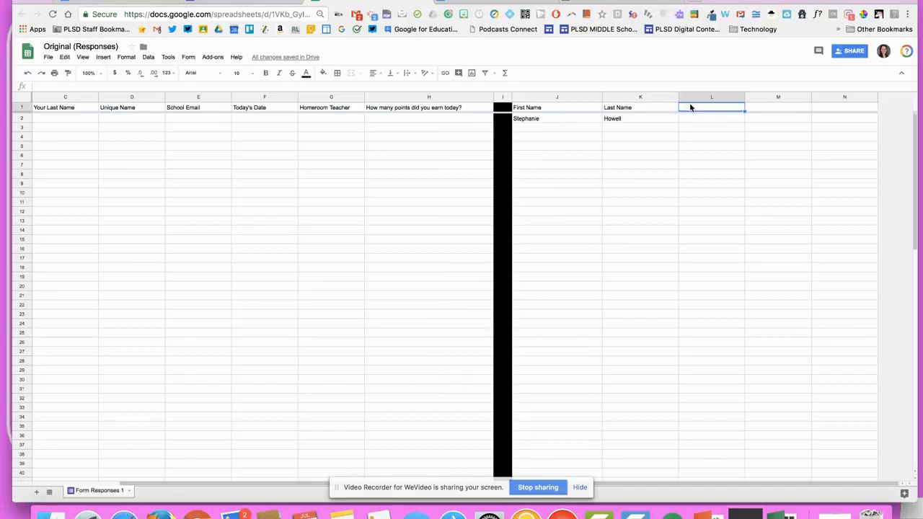
Put 'Unique Key' in L1 and the formula =CONCATENATE(J2:K2) in L2
type("Unique Key")
left_click(713, 120)
type("=con")
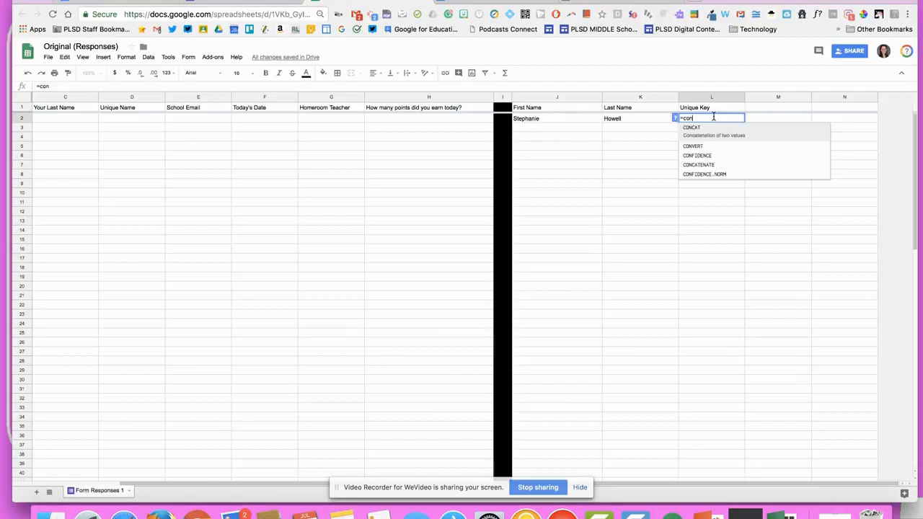
type("caten")
left_click(770, 136)
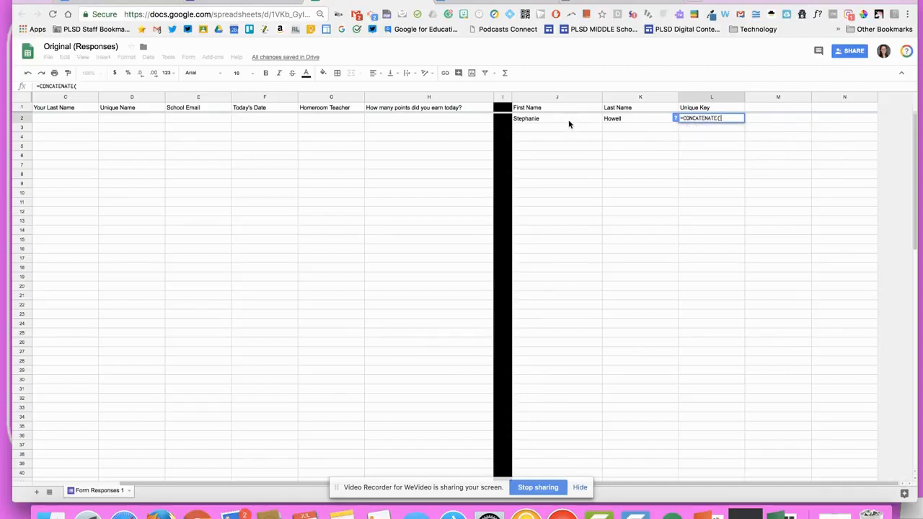
scroll(408, 164, "left", 2)
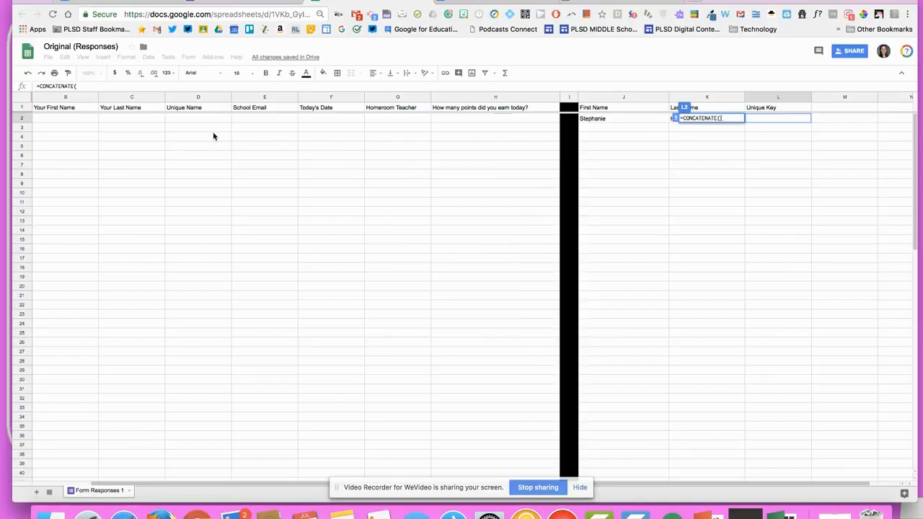
left_click_drag(632, 119, 710, 118)
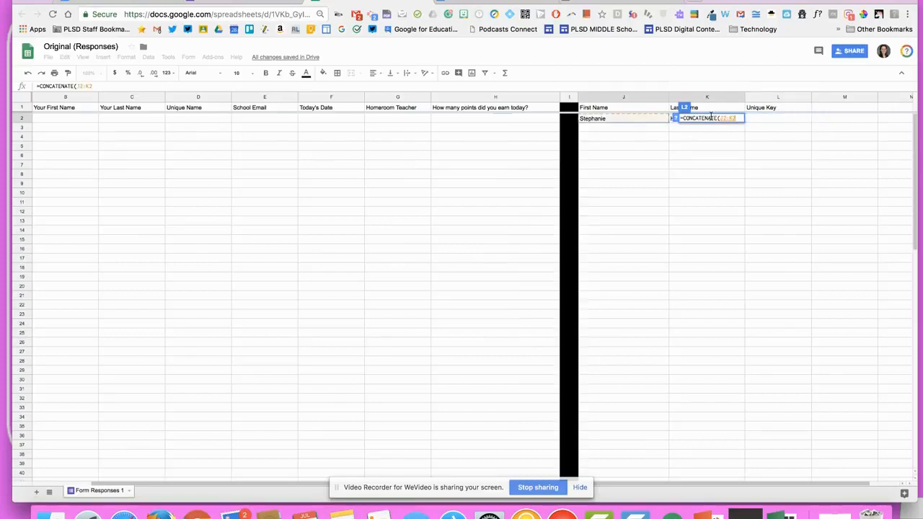
left_click(789, 122)
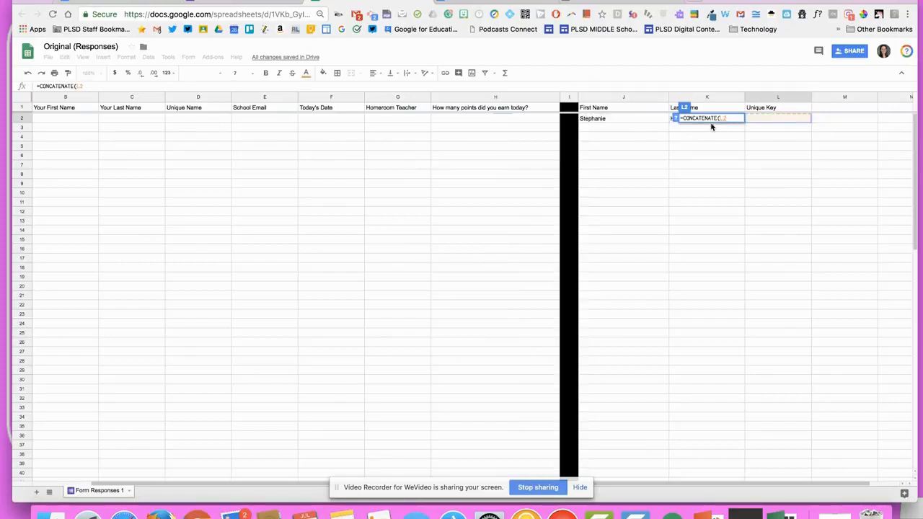
left_click_drag(634, 121, 735, 116)
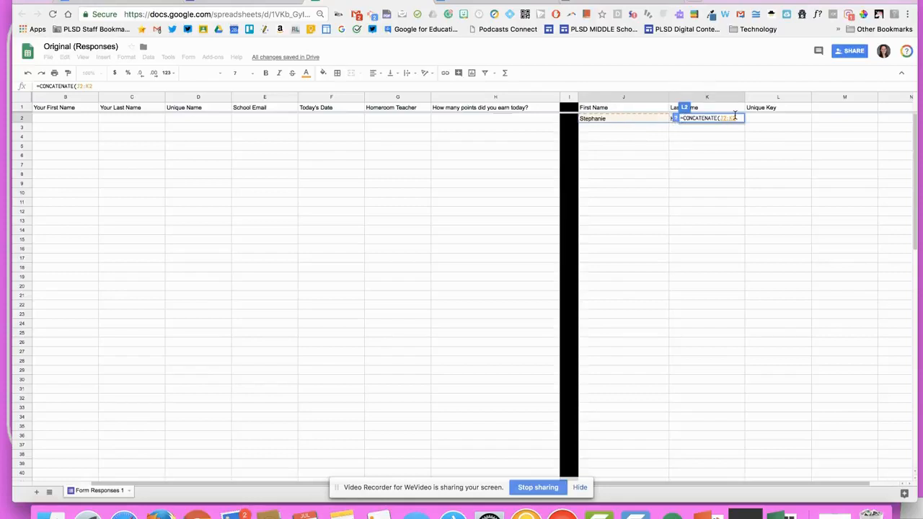
key("Return")
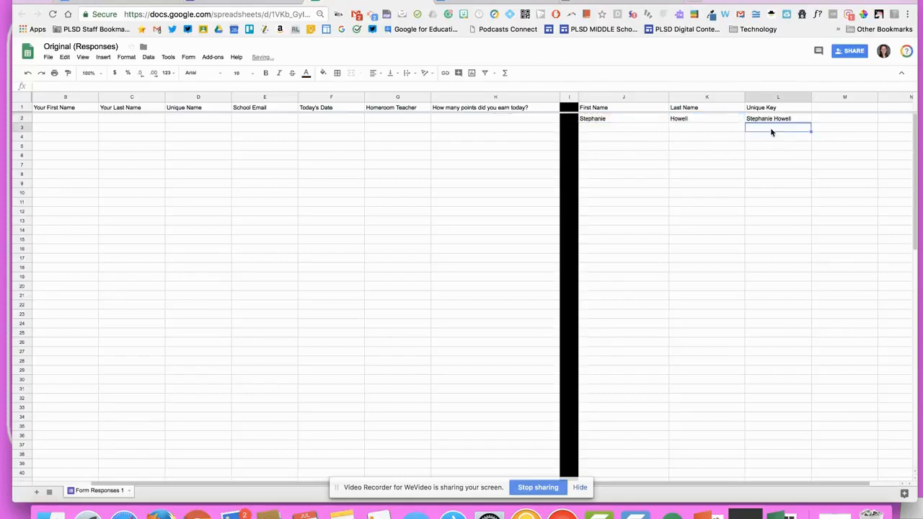
left_click(769, 121)
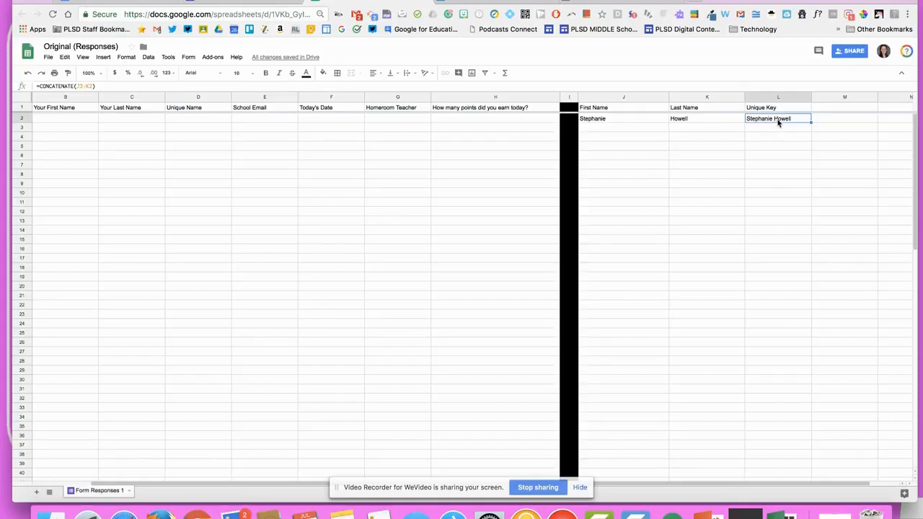
scroll(784, 146, "right", 2)
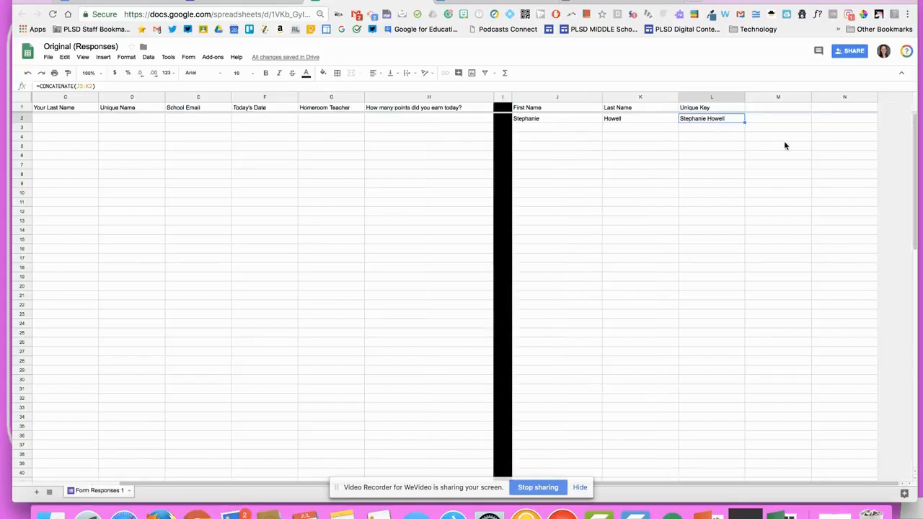
Add the header 'Email Address - Auto' in cell M1
left_click(767, 107)
type("Email")
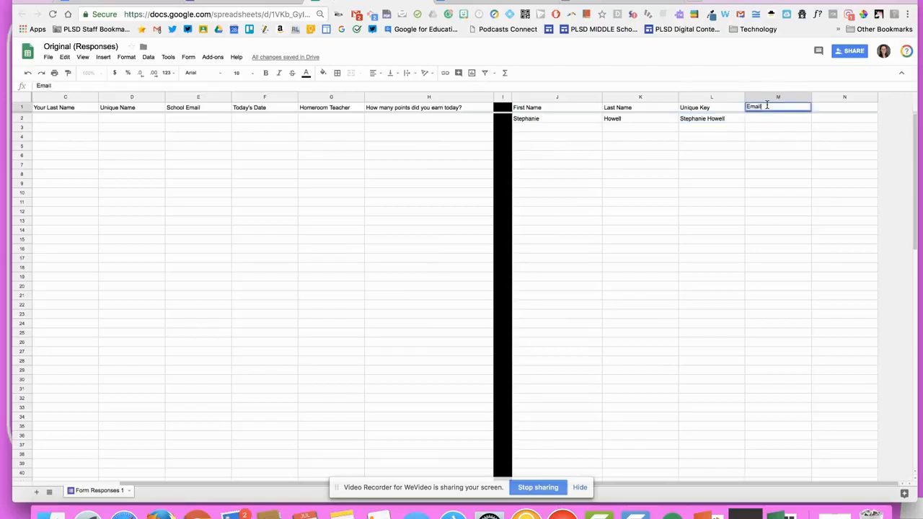
type(" Address")
scroll(308, 239, "left", 2)
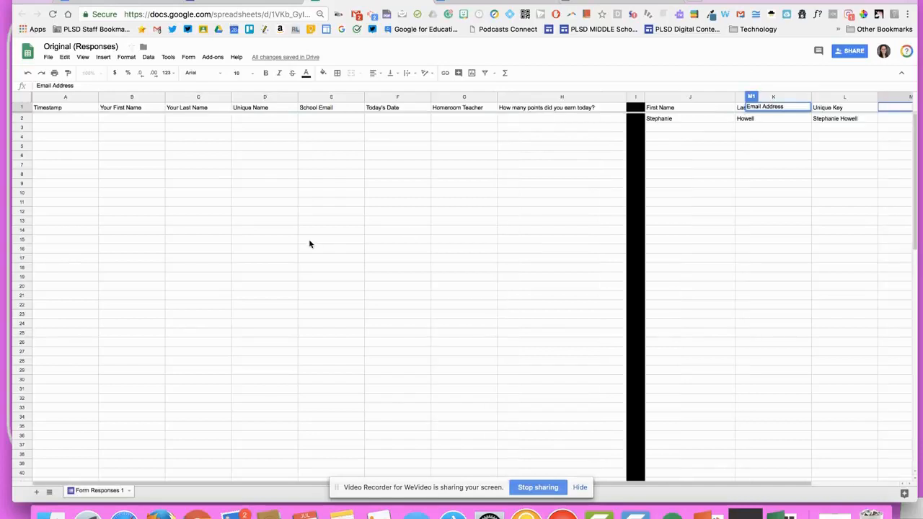
type("- Auto")
left_click(720, 215)
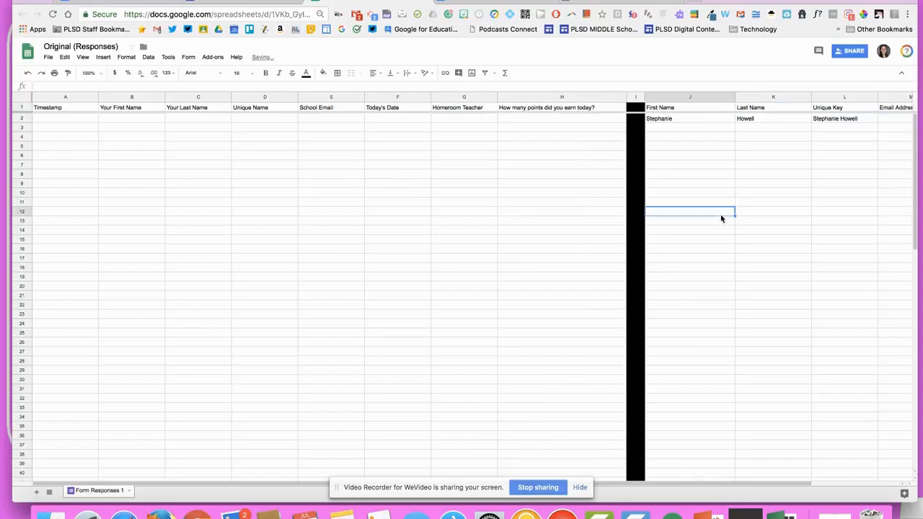
Enter the sample student's school email in M2, widen column M, and select J1:M1
scroll(720, 218, "right", 2)
left_click(749, 122)
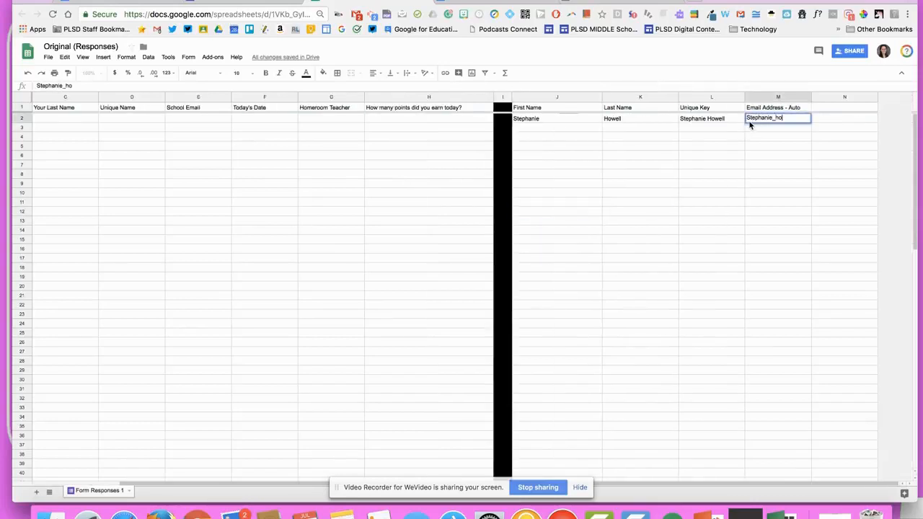
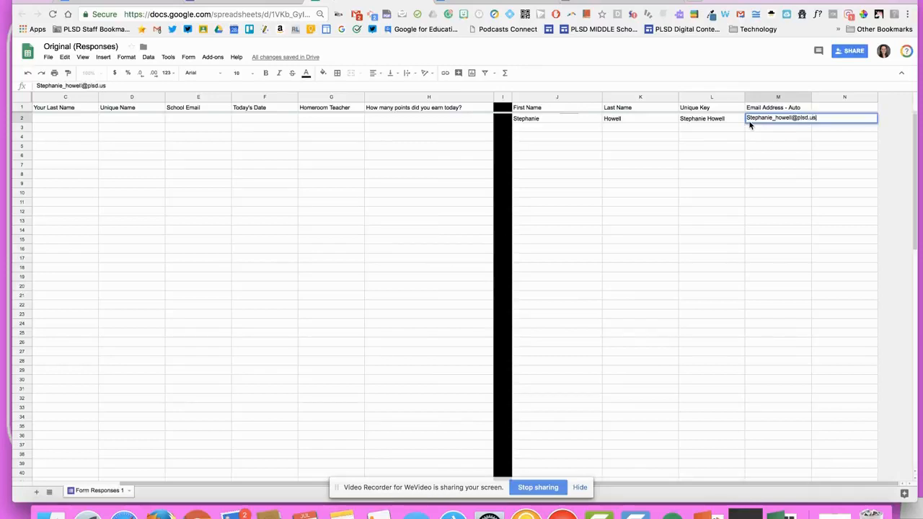
left_click(798, 184)
left_click_drag(812, 97, 818, 97)
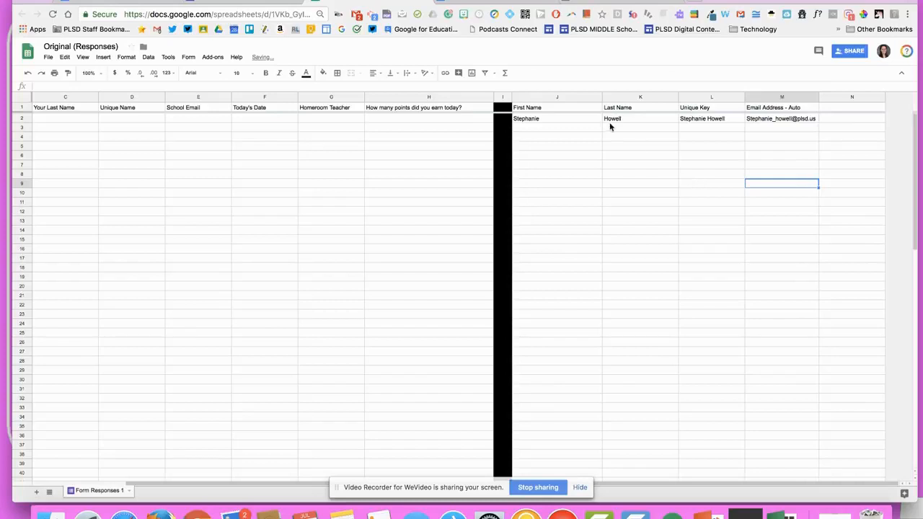
left_click_drag(545, 107, 786, 108)
left_click(323, 73)
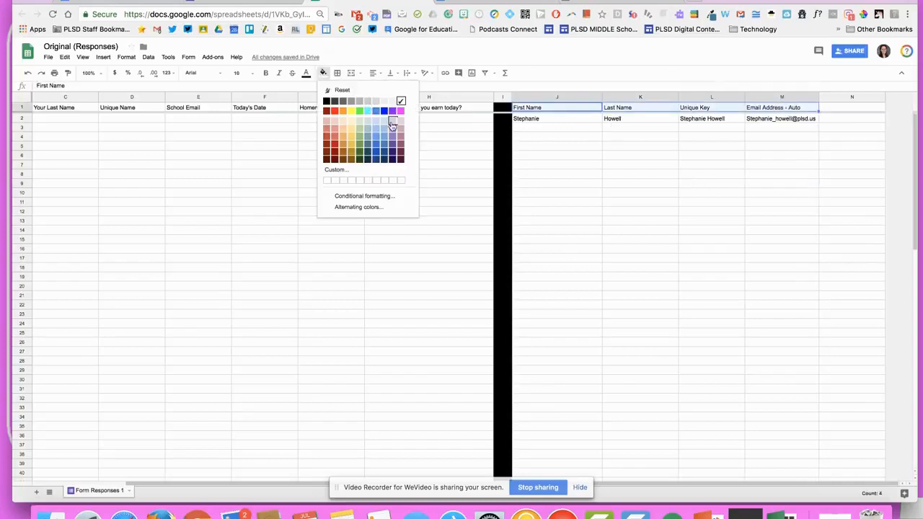
left_click(398, 126)
left_click_drag(696, 205, 697, 211)
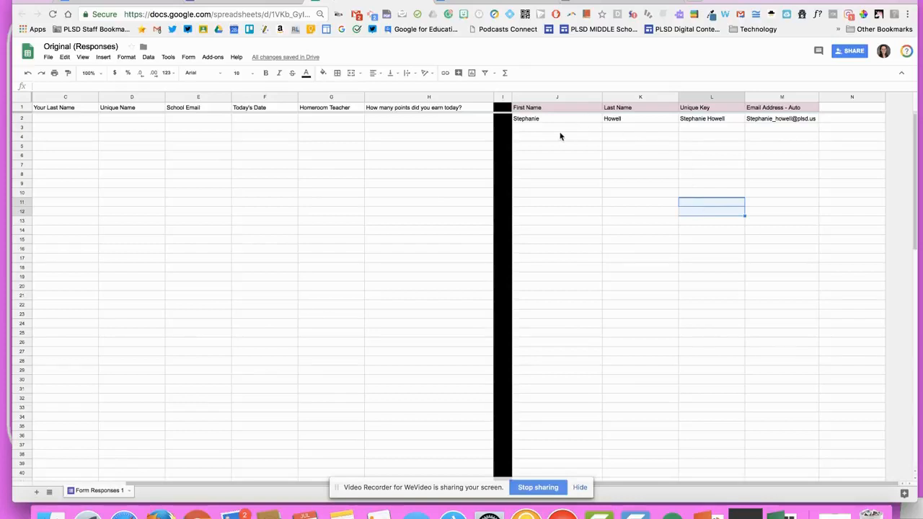
left_click(557, 97)
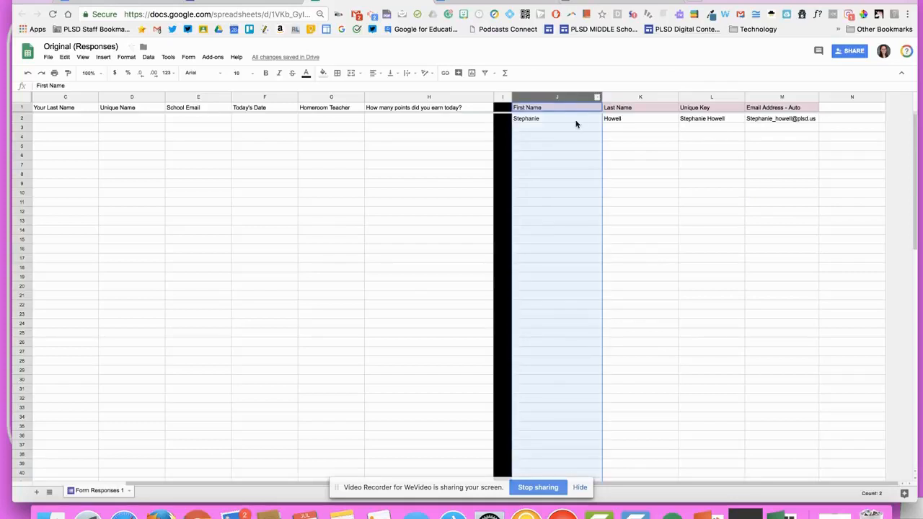
left_click(643, 94)
left_click(781, 94)
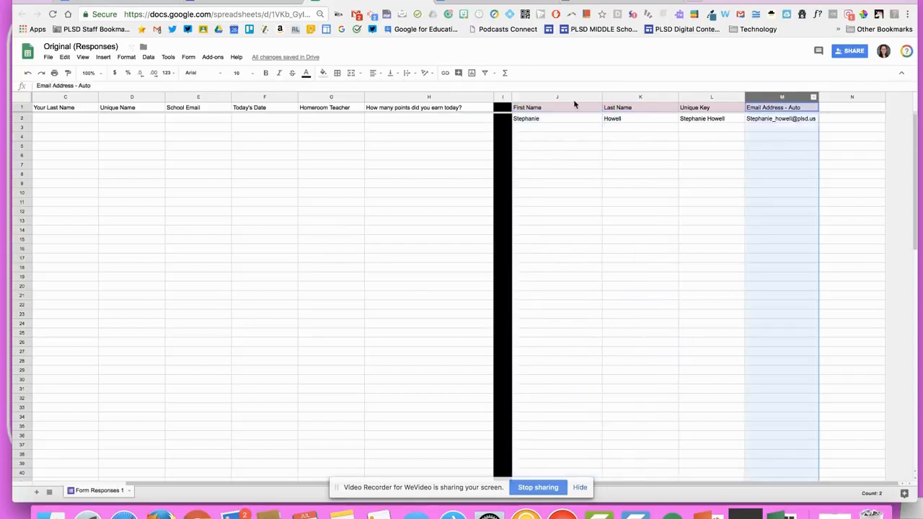
left_click(569, 96)
left_click(624, 94)
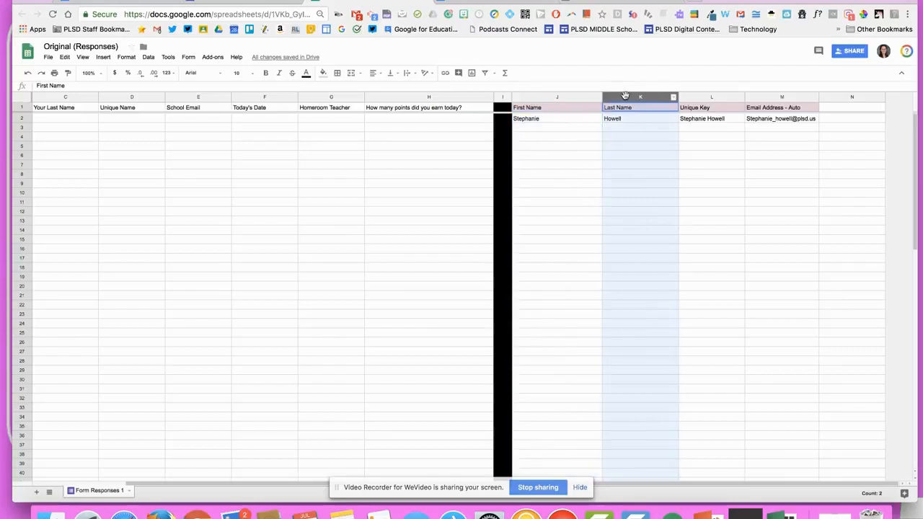
left_click(786, 97)
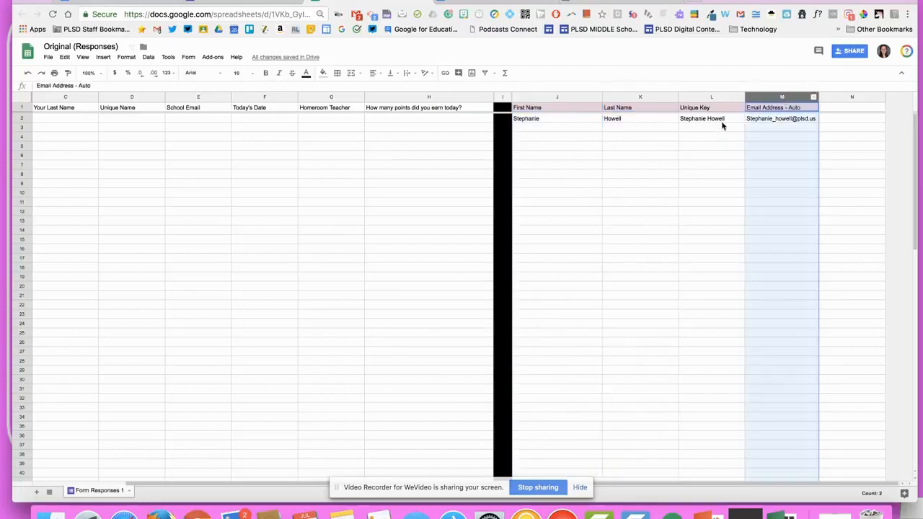
left_click(549, 134)
left_click(548, 130)
Enter a second sample student's name in row 3 and copy the Unique Key formula to row 14
key("Tab")
key("Tab")
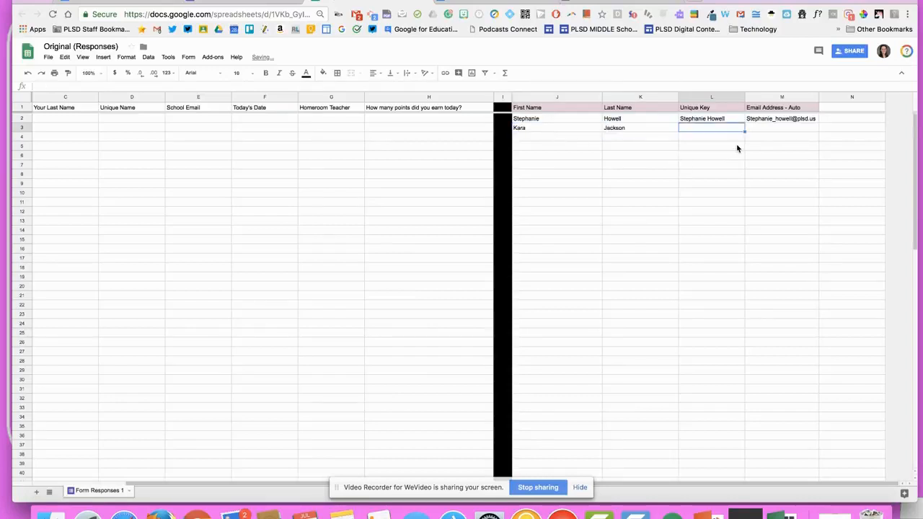
left_click(736, 120)
left_click_drag(743, 123, 746, 232)
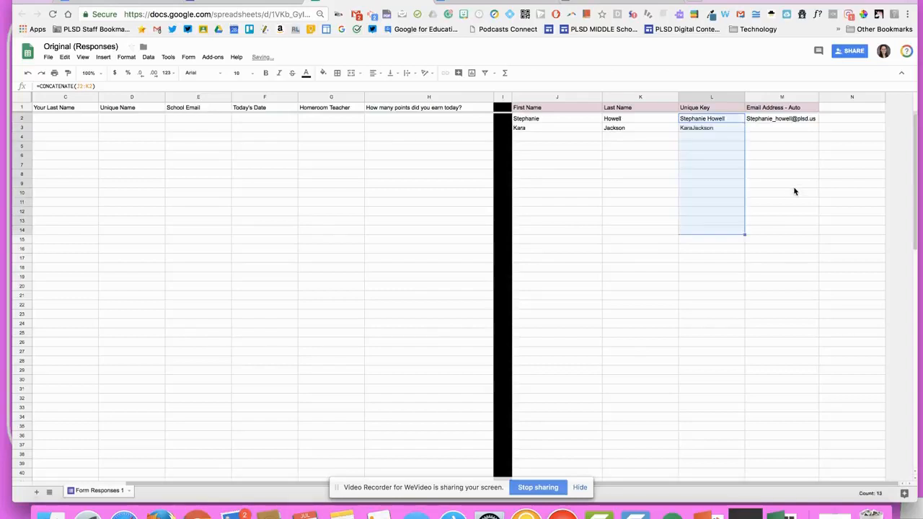
left_click(795, 186)
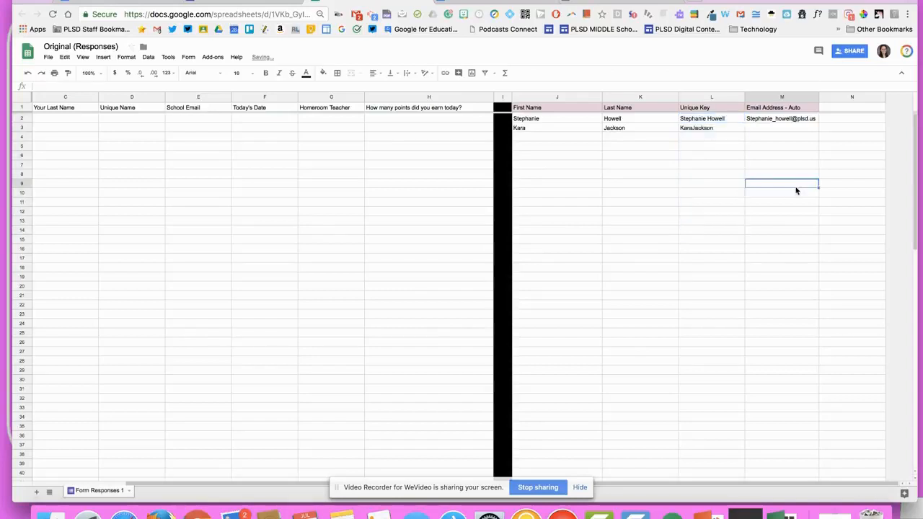
Remove the trailing space from J2's first name and add the second student's school email in M3
double_click(550, 119)
key("BackSpace")
left_click(764, 130)
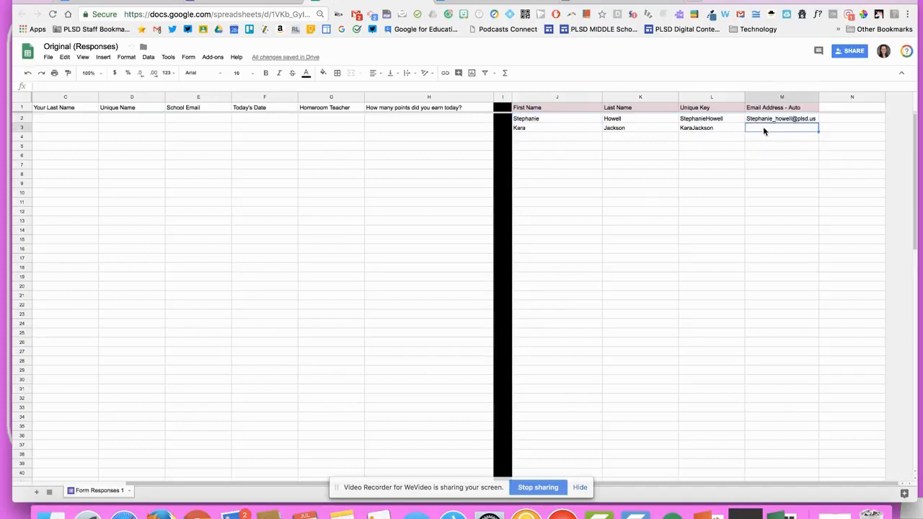
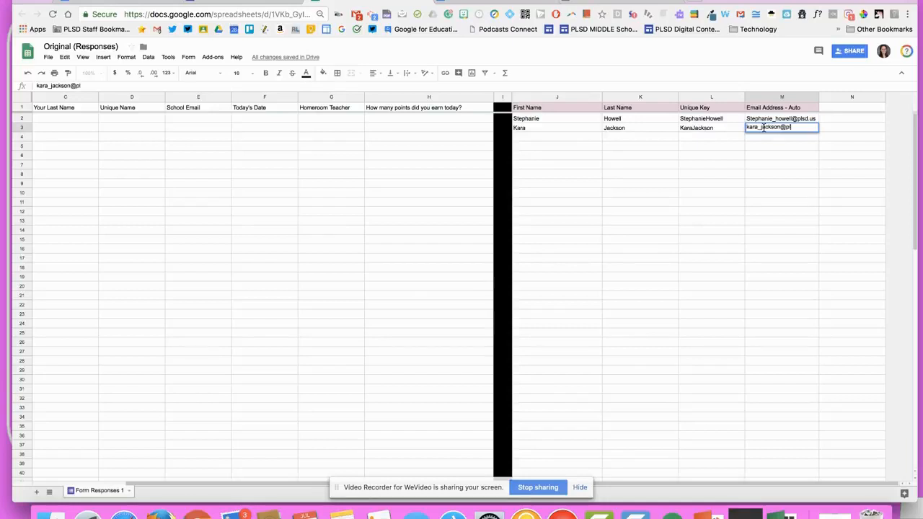
left_click(809, 186)
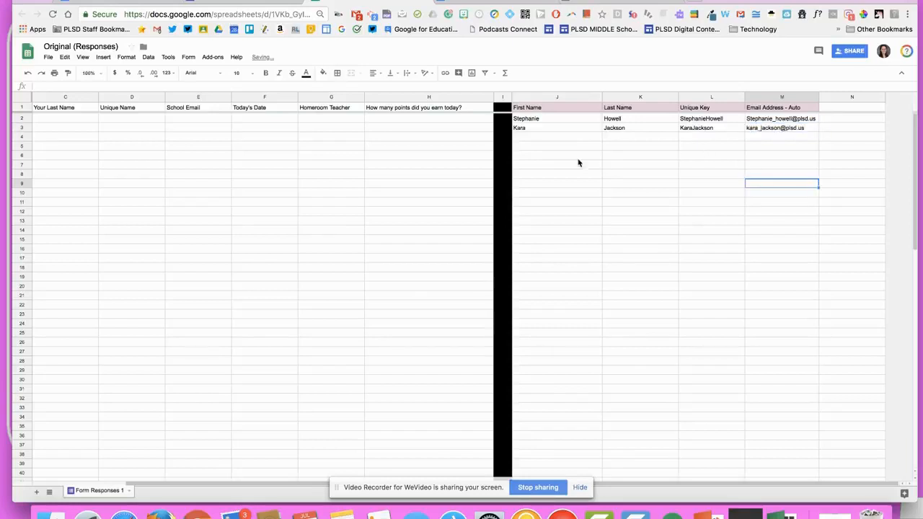
Add a third sample student's name and email in row 4, then fill Unique Key down to row 25
left_click(560, 142)
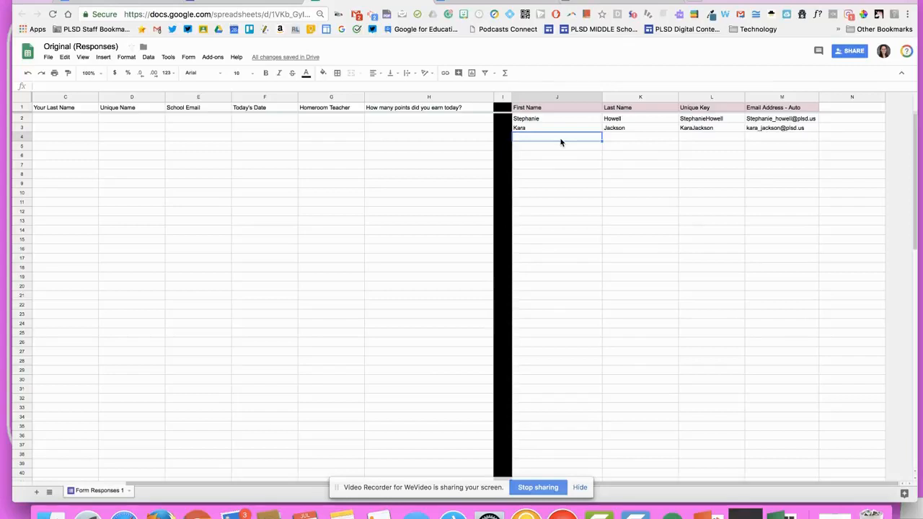
key("Tab")
key("Tab")
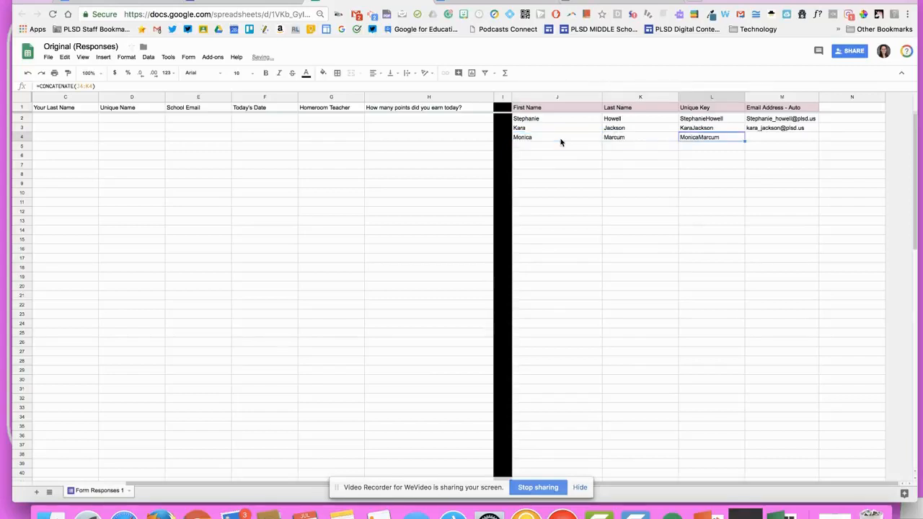
key("Tab")
left_click(626, 228)
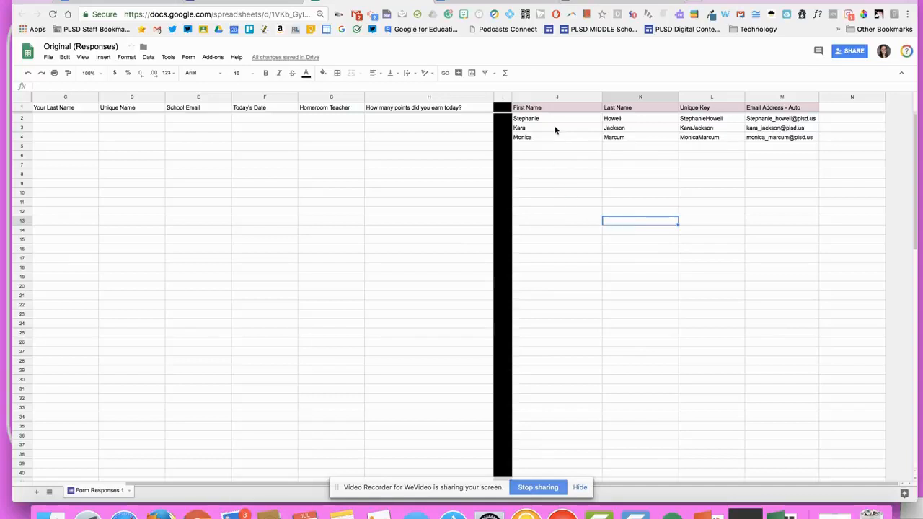
left_click(737, 138)
left_click_drag(744, 142, 737, 332)
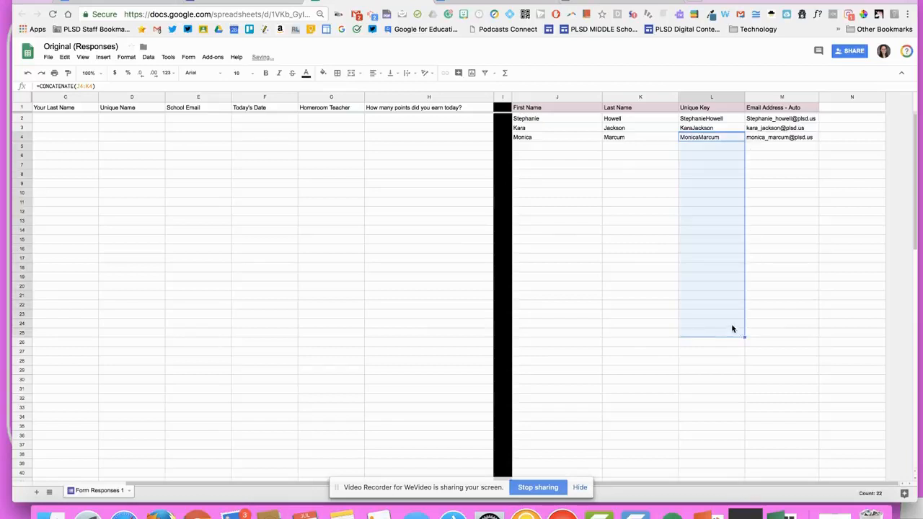
left_click(595, 212)
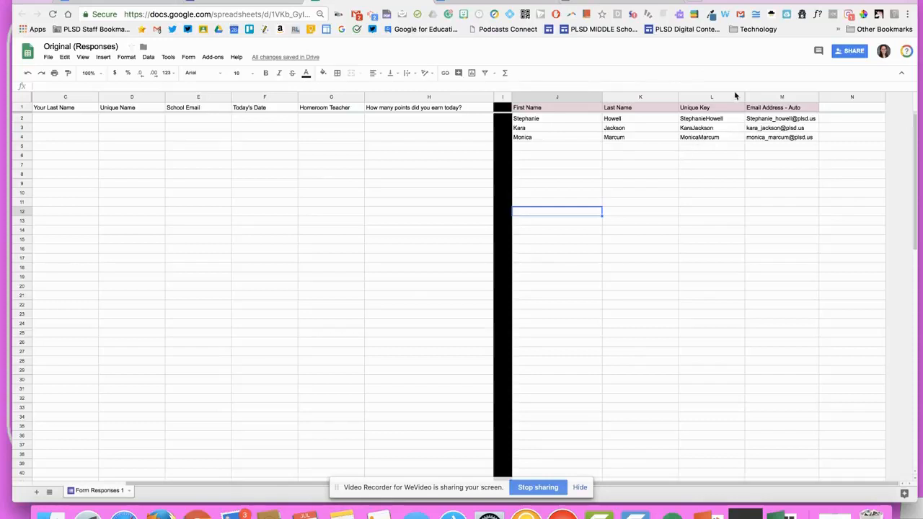
Insert one blank column right after column N (Email Address - Auto), deleting the extra inserted column
right_click(840, 97)
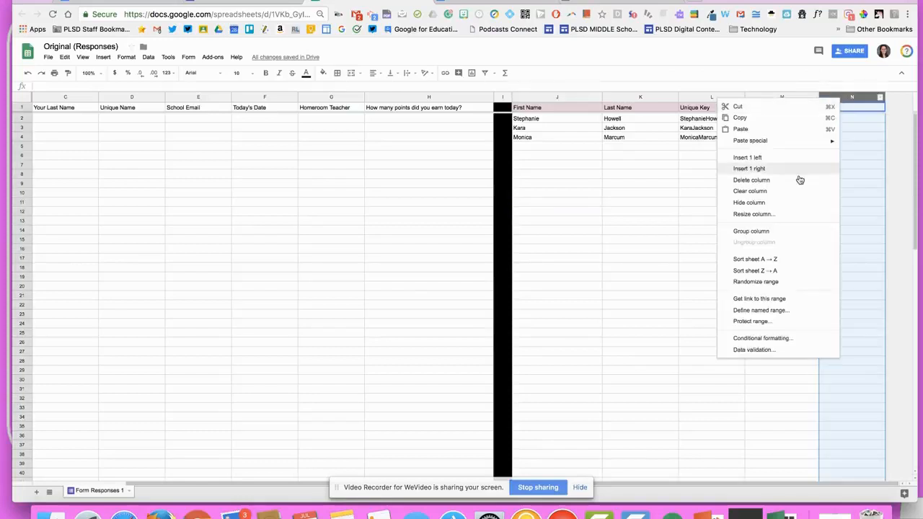
left_click(767, 169)
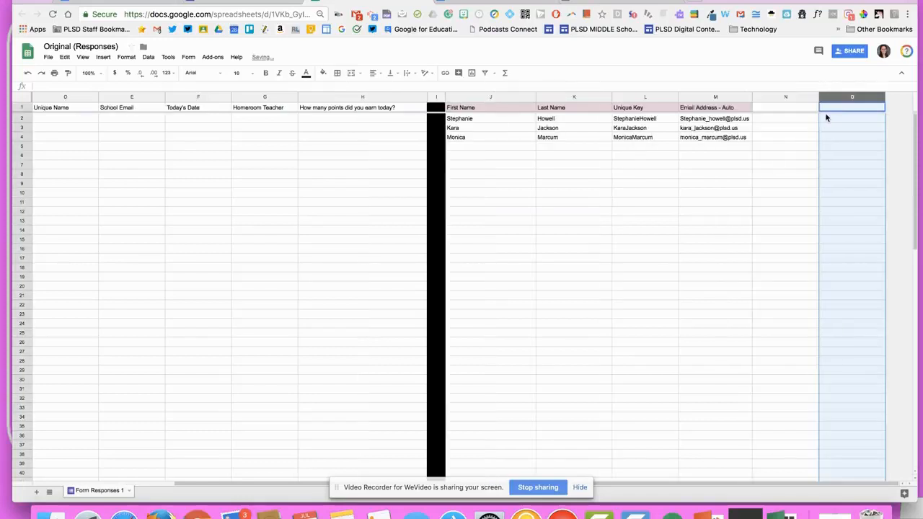
right_click(806, 96)
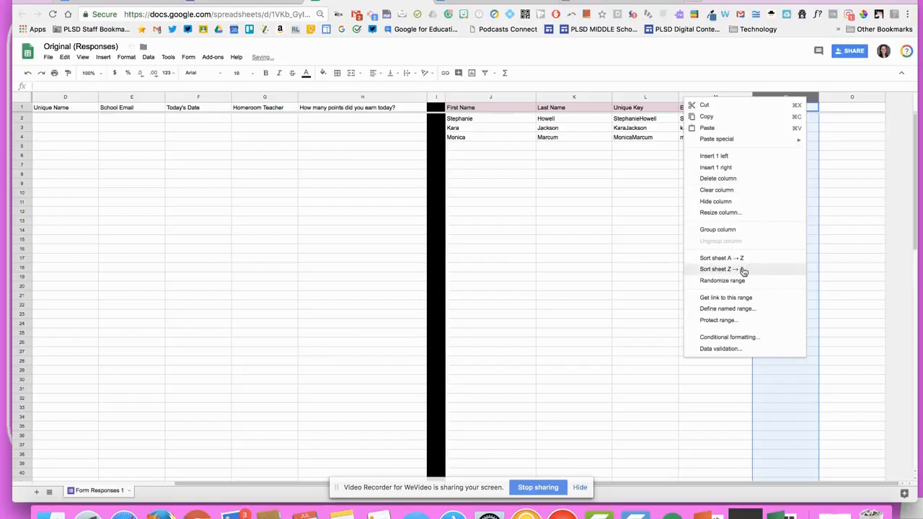
left_click(741, 168)
right_click(779, 99)
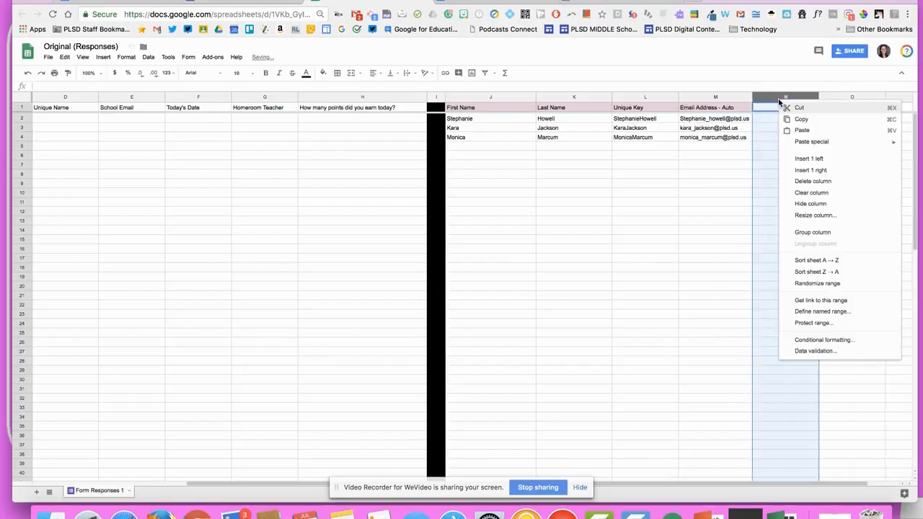
left_click(801, 181)
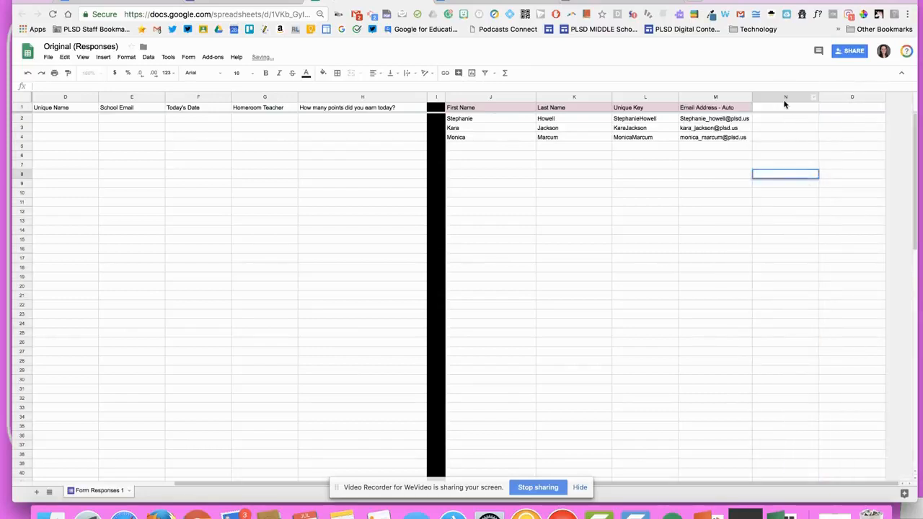
right_click(786, 100)
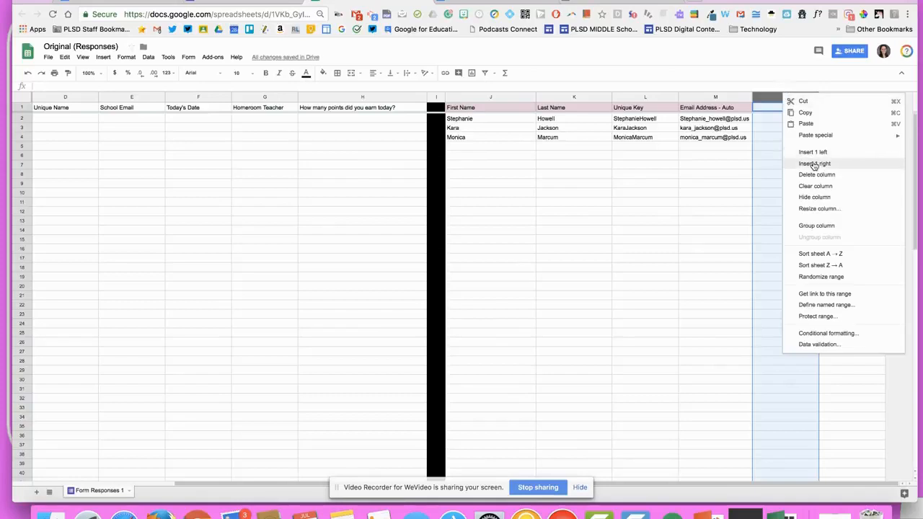
left_click(813, 163)
left_click(784, 97)
right_click(792, 100)
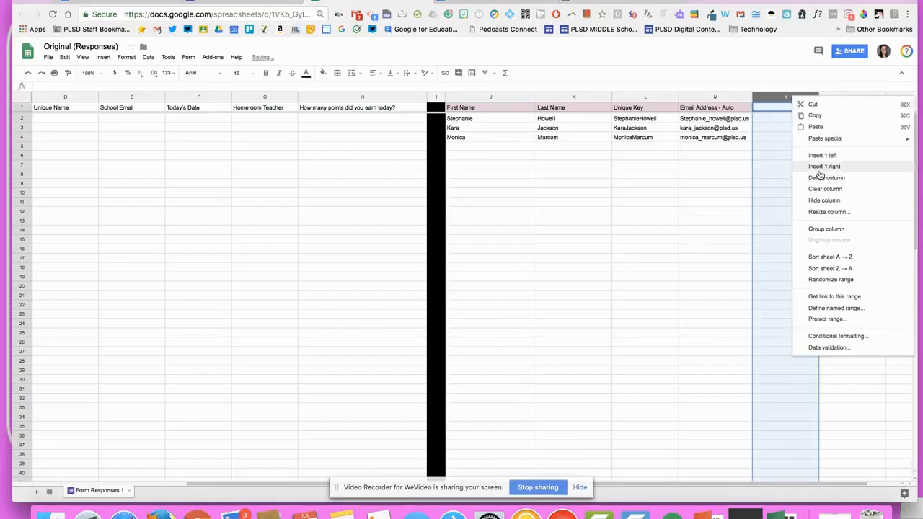
left_click(818, 166)
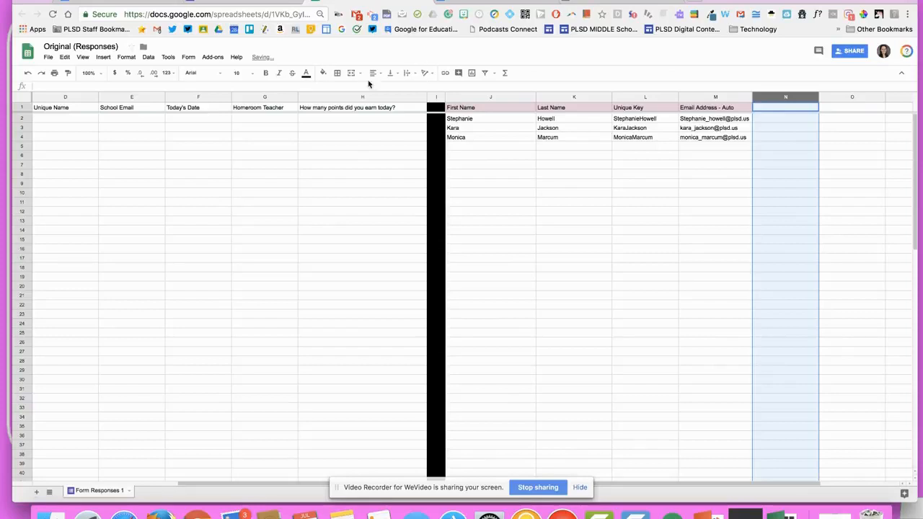
Fill column N black instead of dark red and narrow it into a thin divider
left_click(323, 73)
left_click(327, 111)
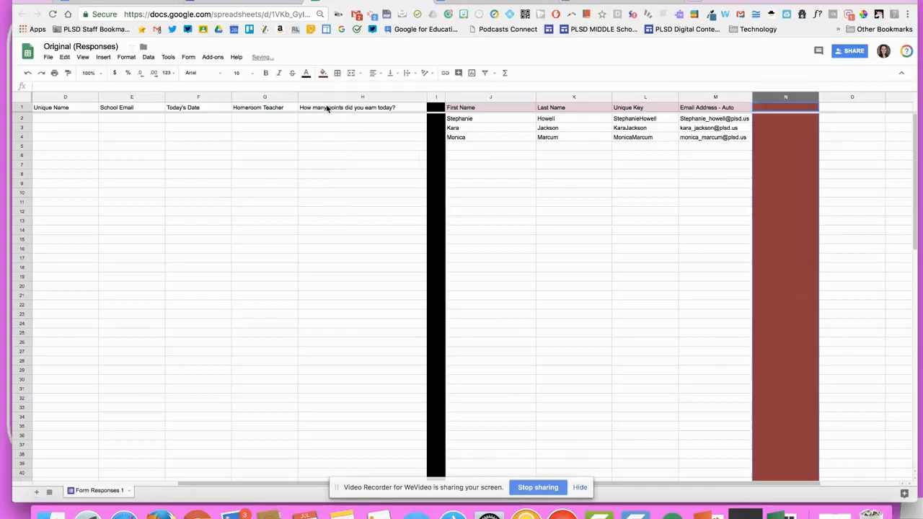
left_click(323, 73)
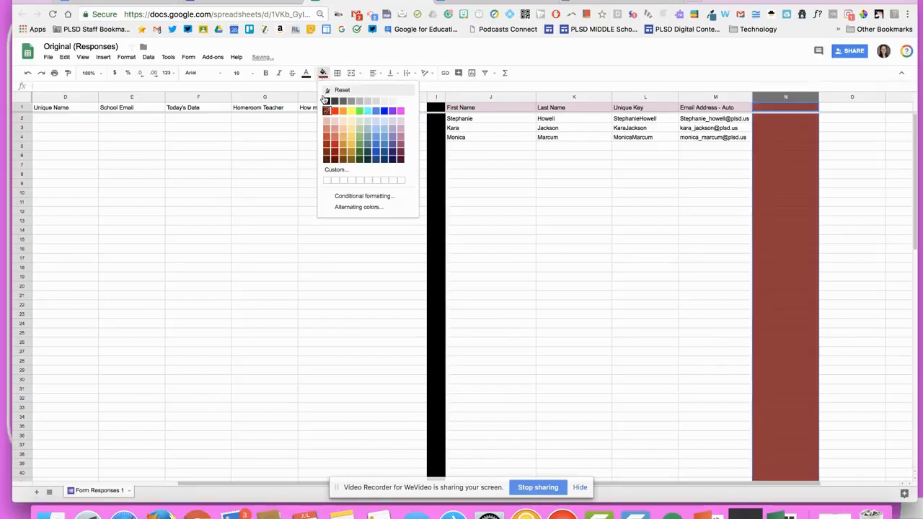
left_click(328, 91)
left_click(323, 73)
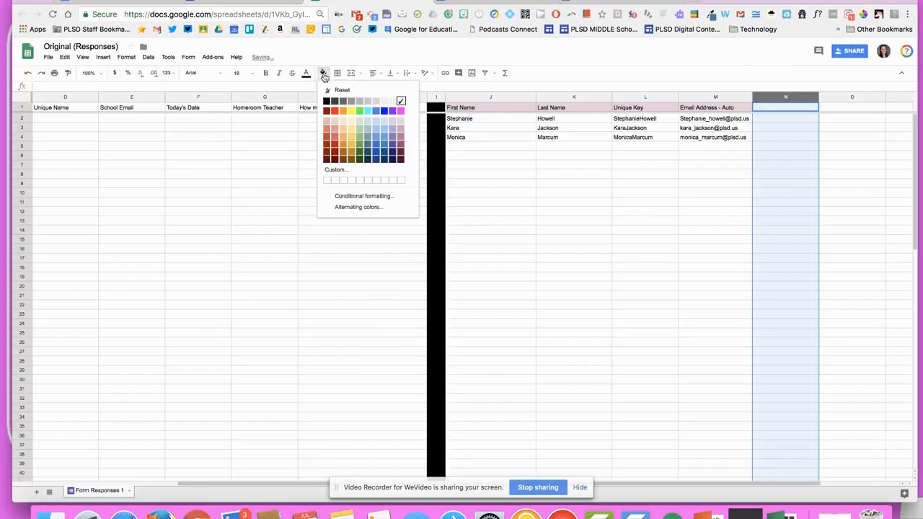
left_click(327, 102)
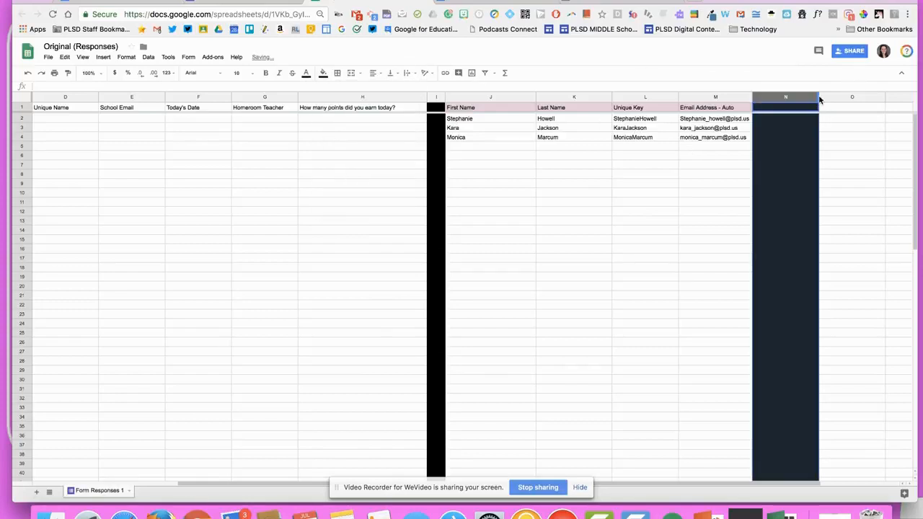
left_click_drag(818, 95, 769, 96)
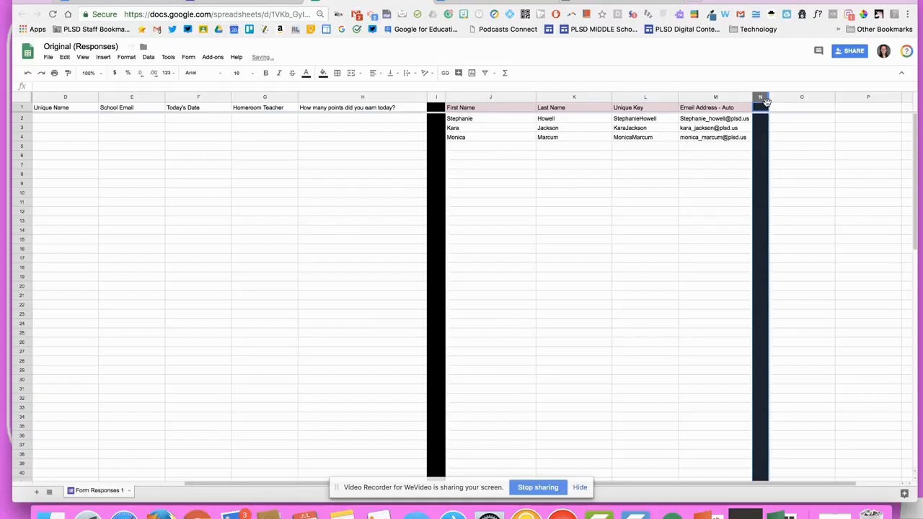
left_click(804, 129)
scroll(443, 251, "right", 1)
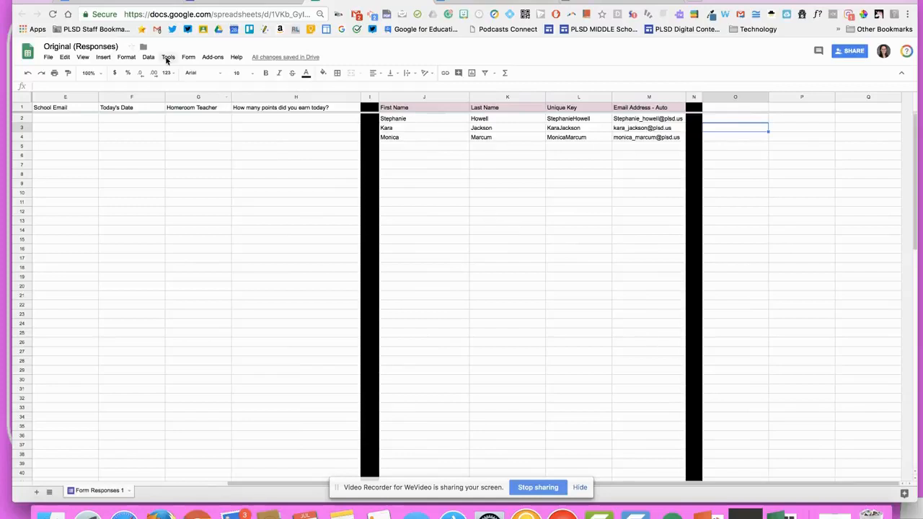
Launch the autoCrat add-on from the Add-ons menu
left_click(213, 57)
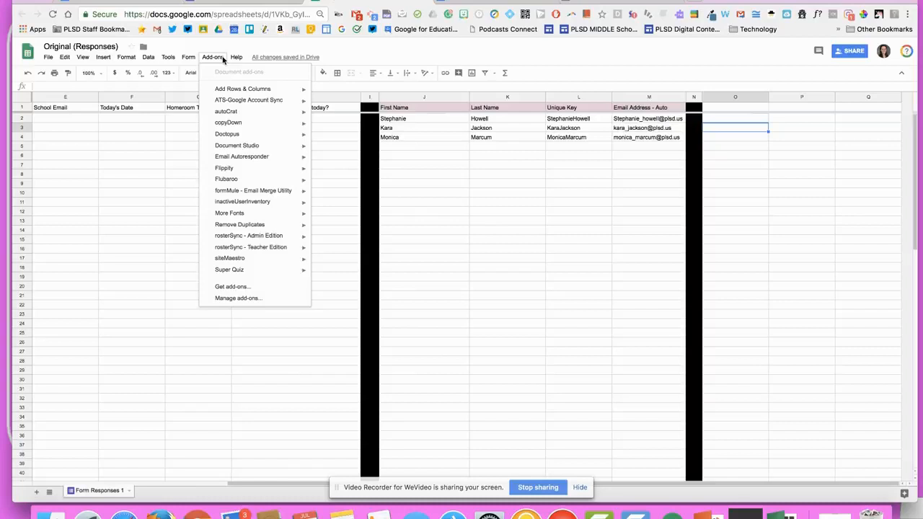
mouse_move(229, 114)
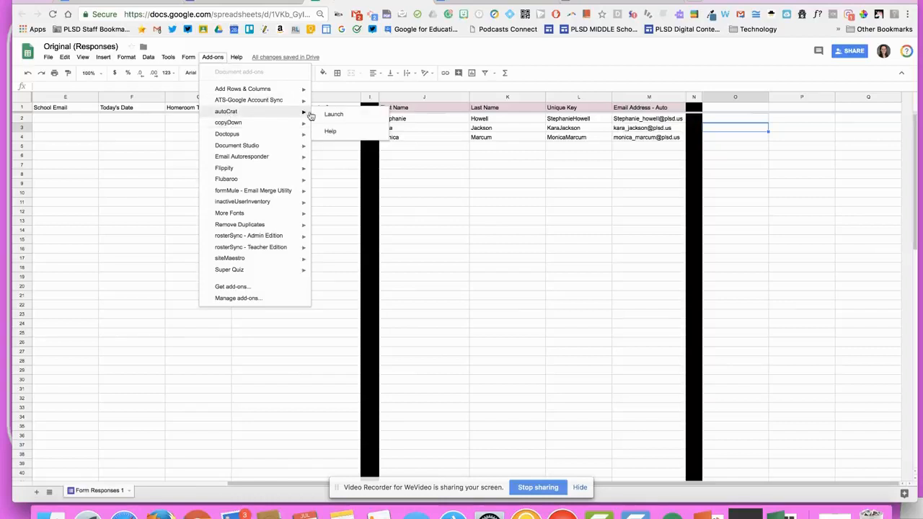
left_click(333, 115)
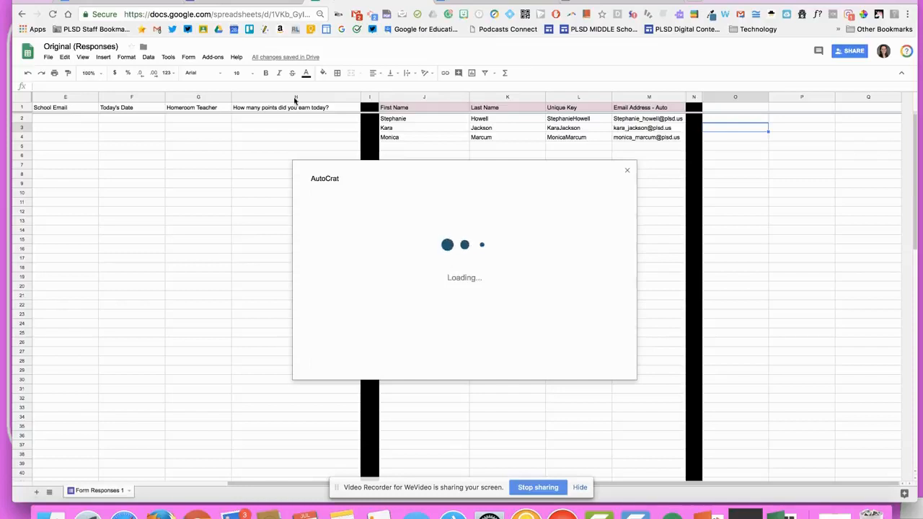
Create a new autoCrat merge job named 'Original'
left_click(213, 57)
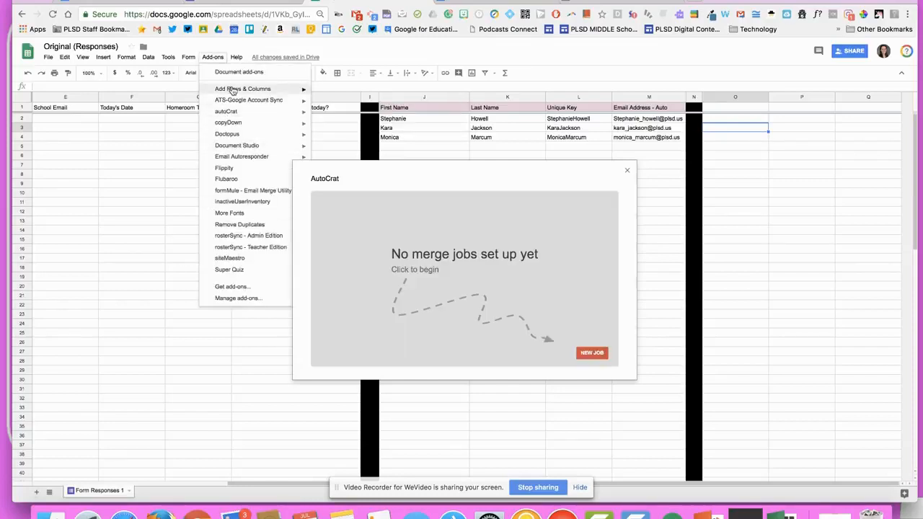
left_click(581, 354)
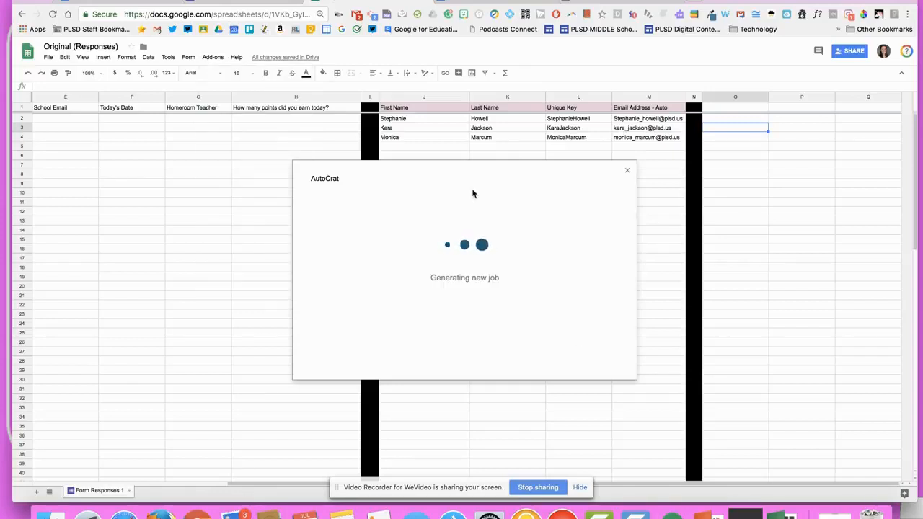
left_click(417, 236)
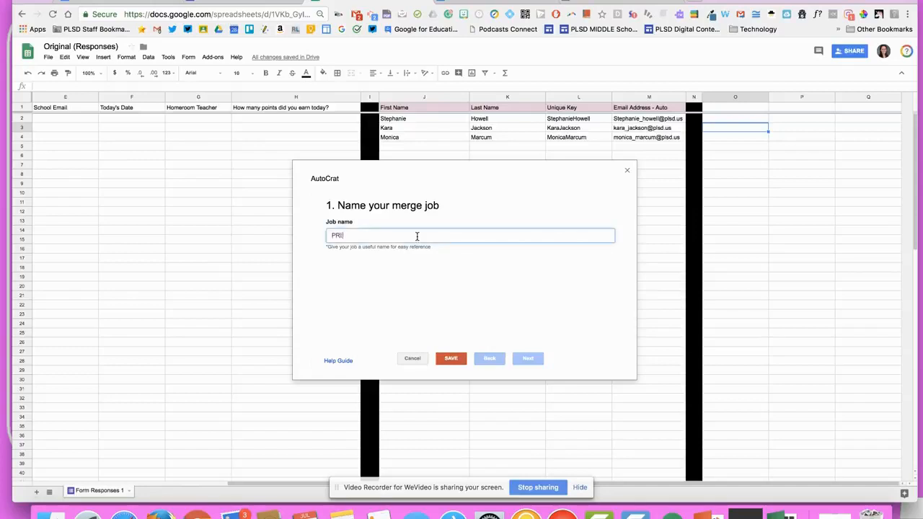
type("P")
key("BackSpace")
type("Original")
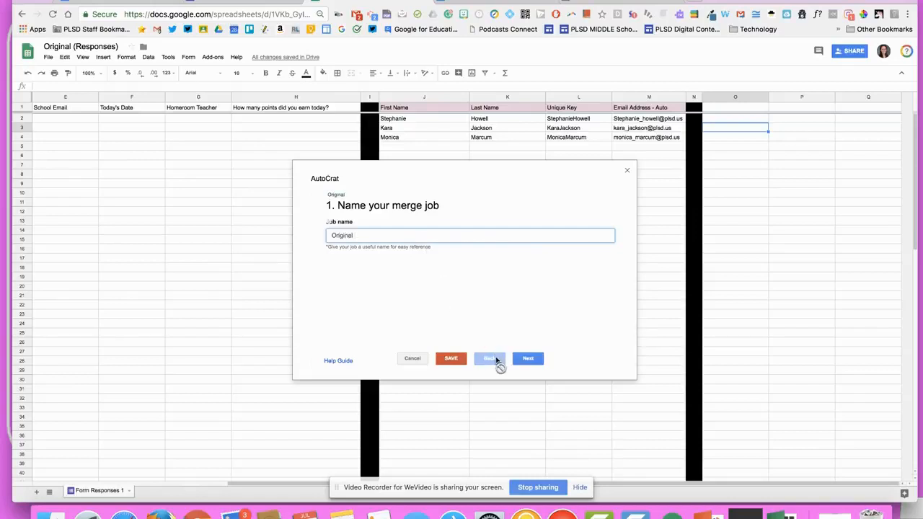
Move on to template selection, choose a template from Drive, and bring up PRIDE EMAIL
left_click(530, 359)
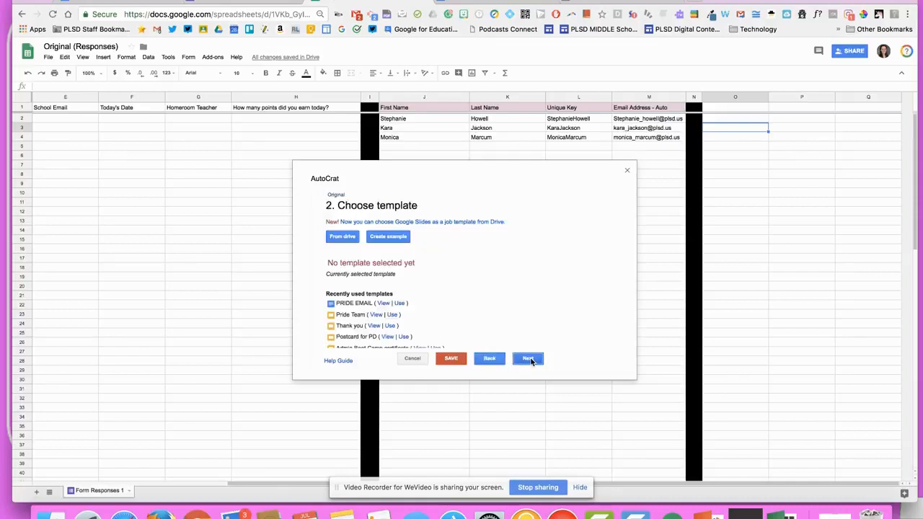
left_click(337, 238)
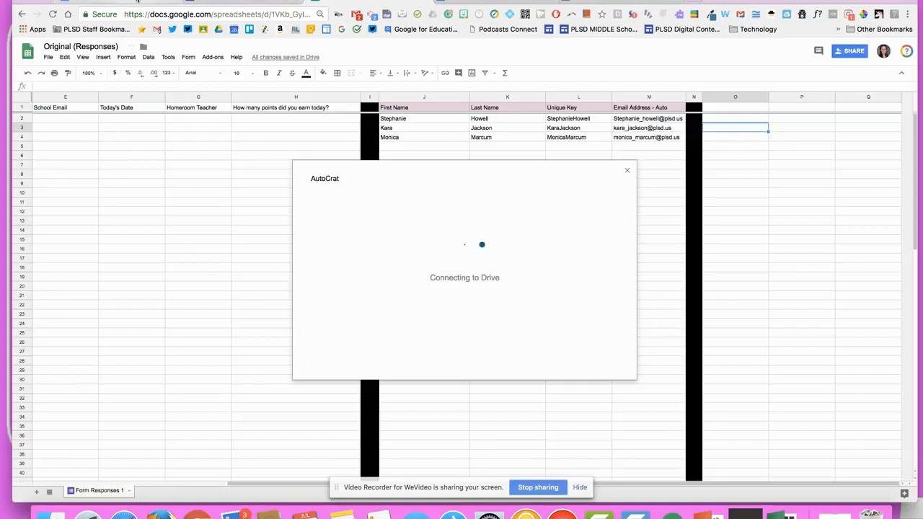
left_click(137, 1)
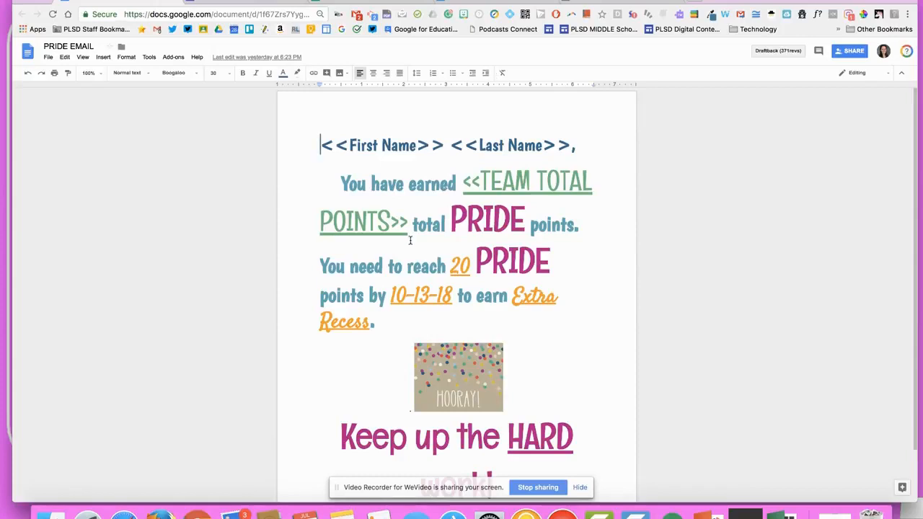
Inspect the << and >> brackets around the First Name tag in PRIDE EMAIL
scroll(410, 240, "down", 2)
scroll(403, 216, "up", 2)
double_click(338, 142)
left_click(416, 142)
left_click_drag(416, 142, 435, 145)
double_click(436, 145)
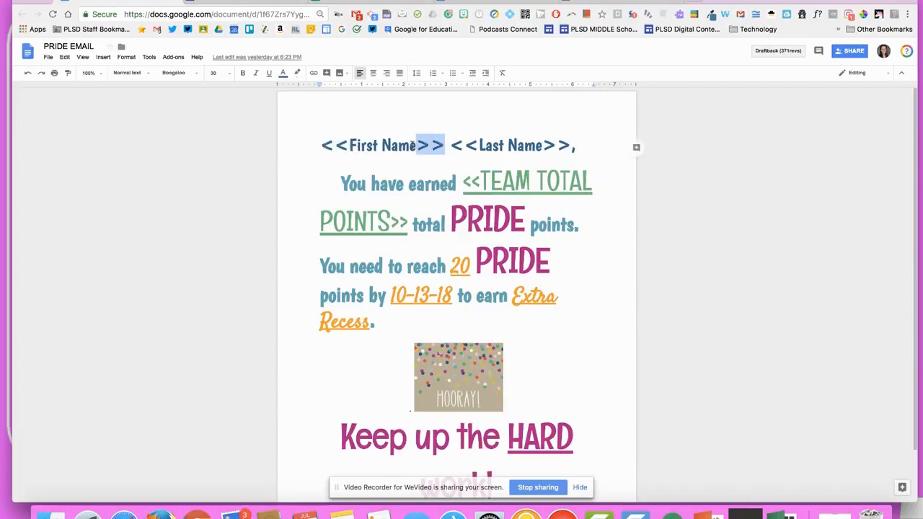
left_click(346, 143)
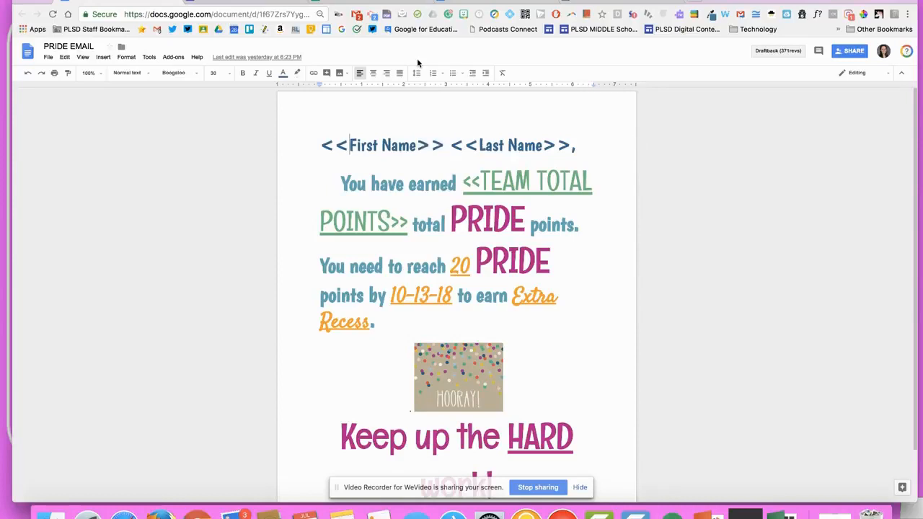
Glance at the spreadsheet, reselect the First Name tag text, then return to the spreadsheet
left_click(279, 3)
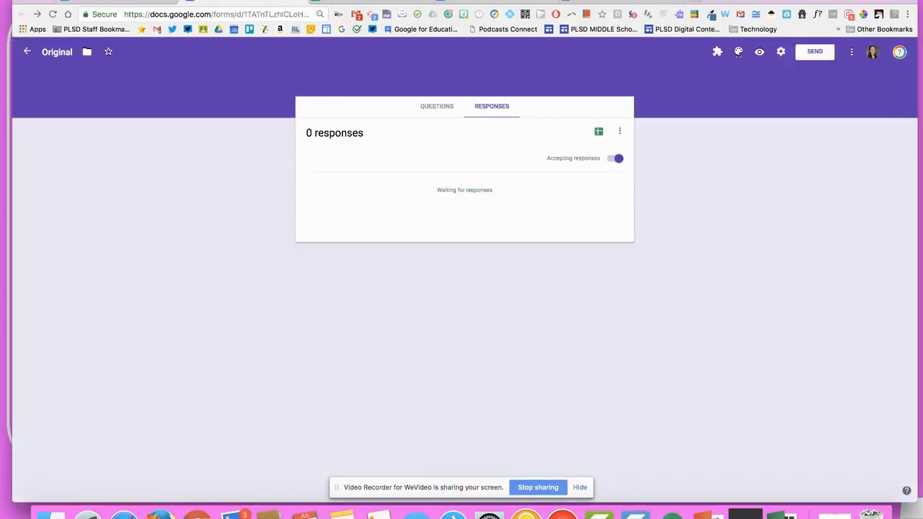
left_click(382, 1)
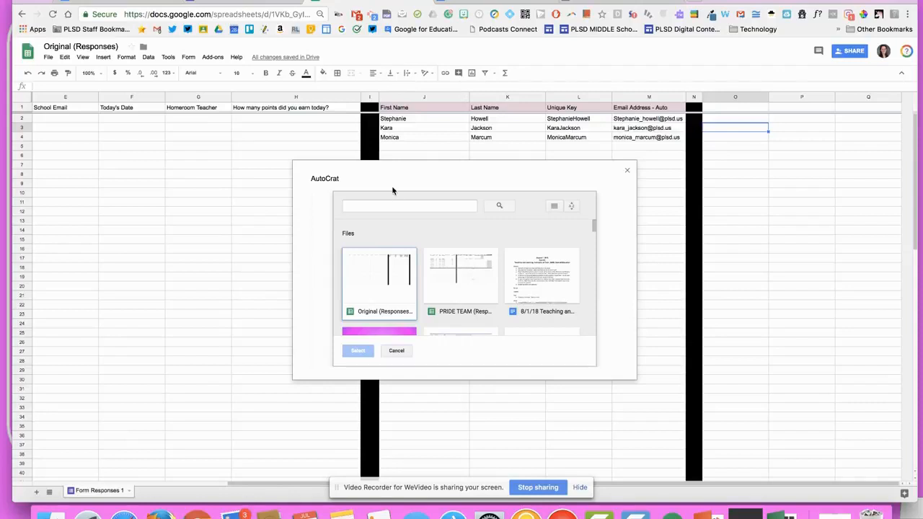
left_click(146, 2)
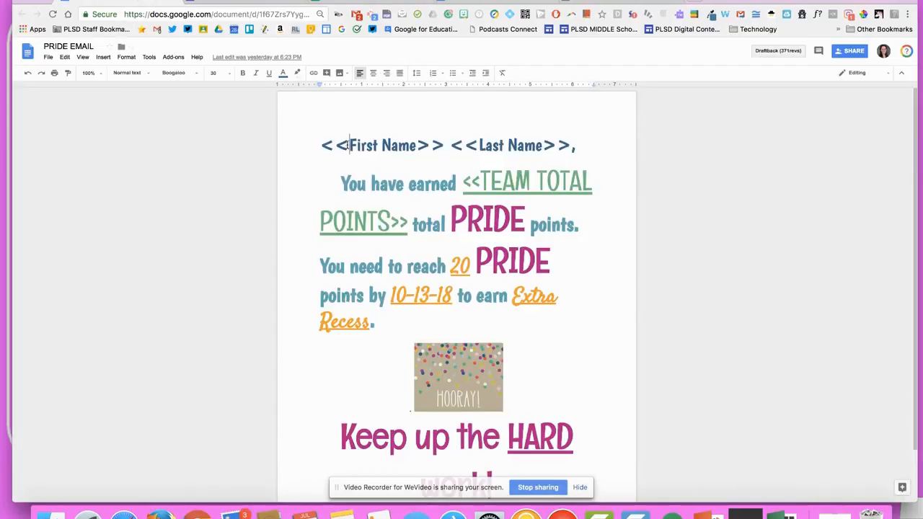
left_click_drag(349, 146, 315, 147)
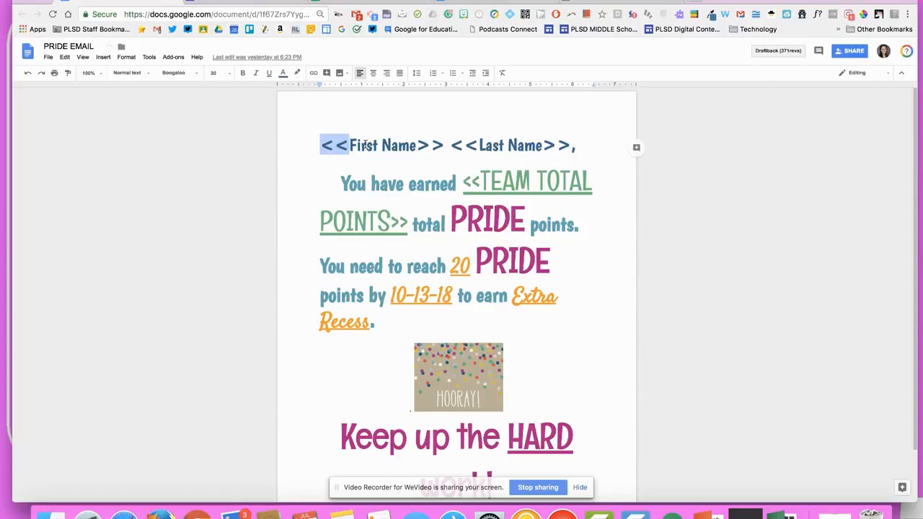
left_click(350, 146)
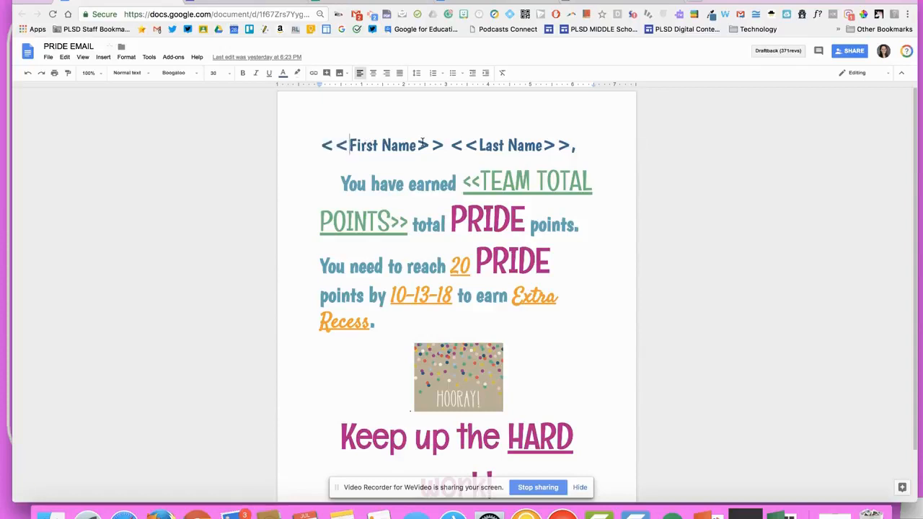
left_click_drag(411, 144, 366, 144)
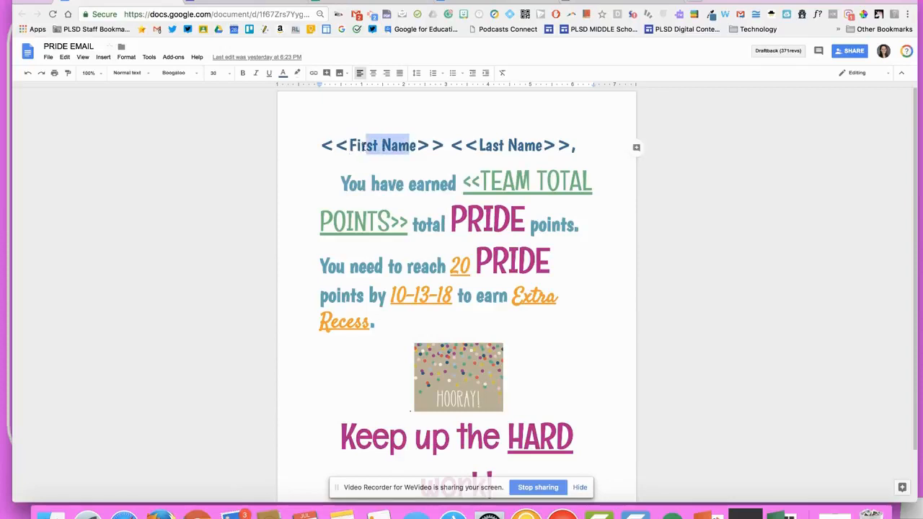
left_click(368, 6)
Open the First Name header in cell J1, then go back to the PRIDE EMAIL document
scroll(375, 321, "down", 2)
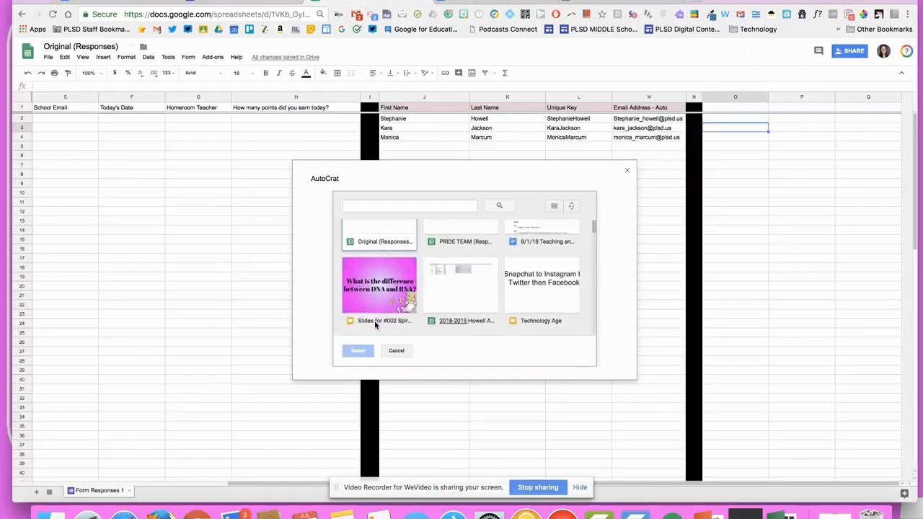
scroll(375, 321, "down", 3)
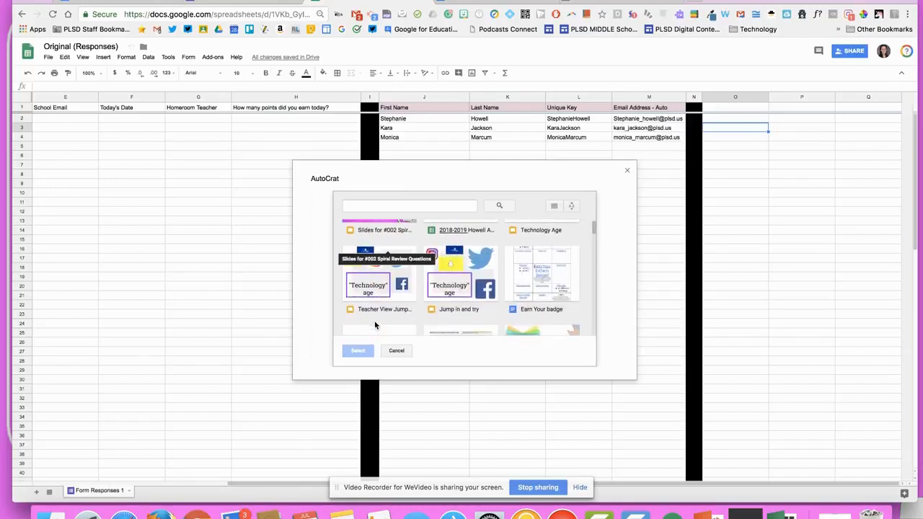
left_click(398, 109)
double_click(398, 108)
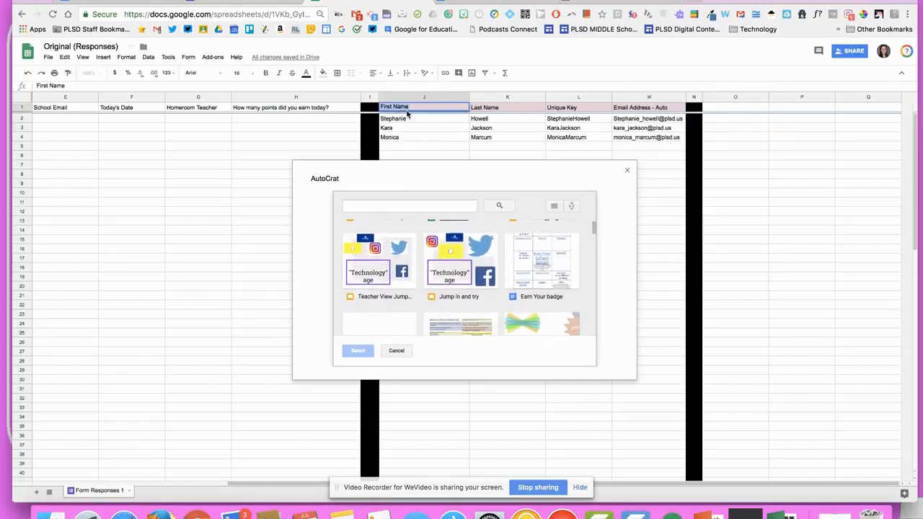
left_click(253, 2)
left_click(128, 5)
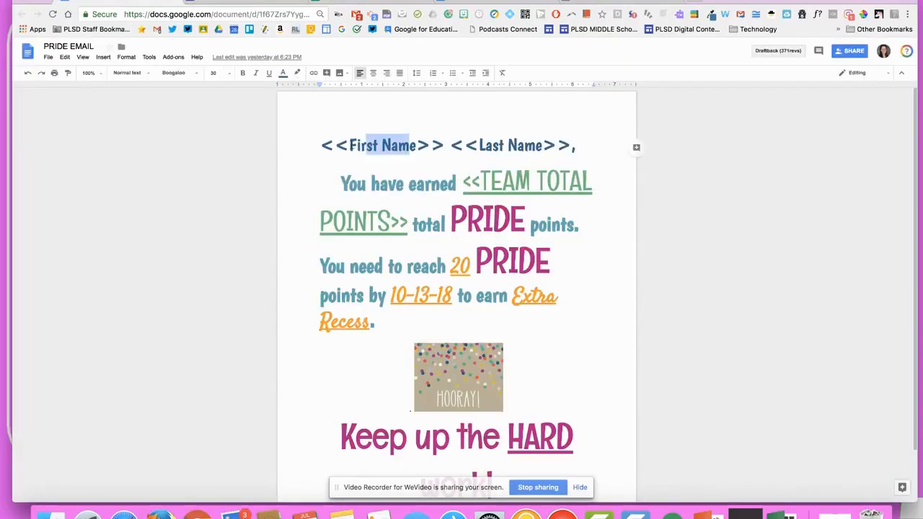
Make a copy of the PRIDE EMAIL document
left_click(49, 58)
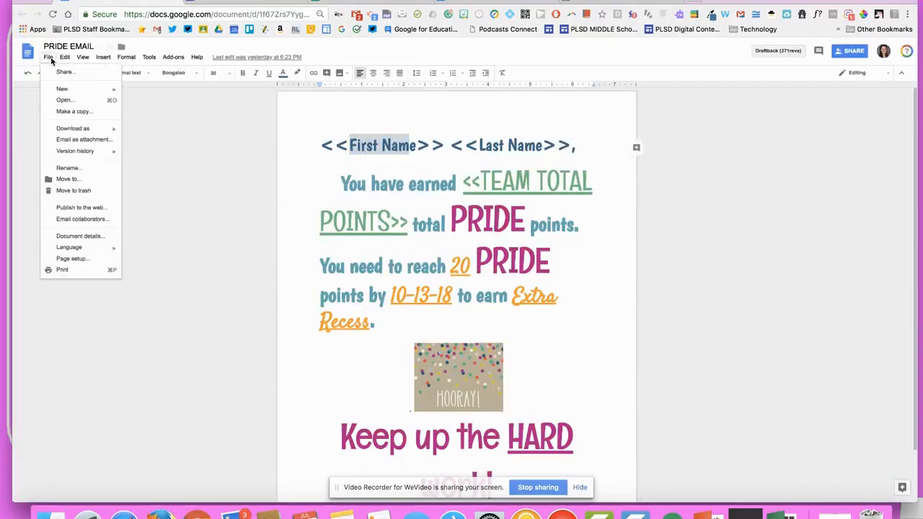
left_click(74, 111)
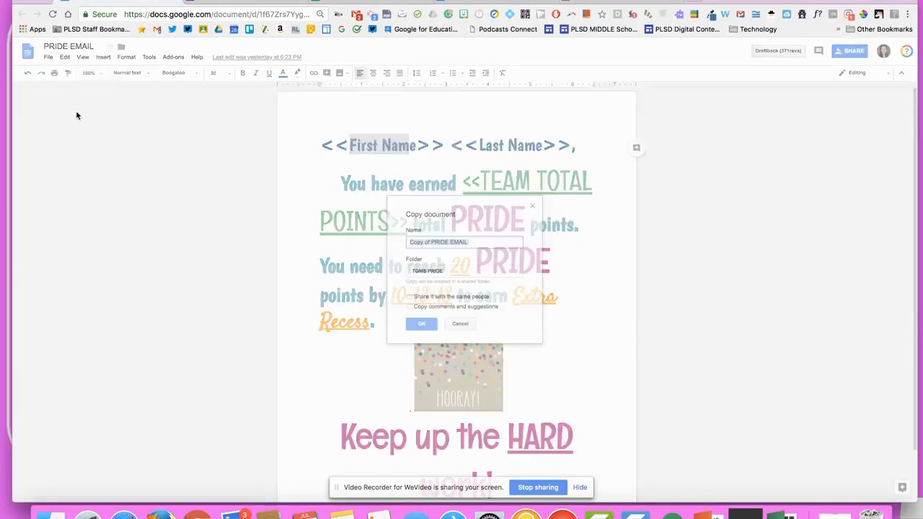
left_click(428, 326)
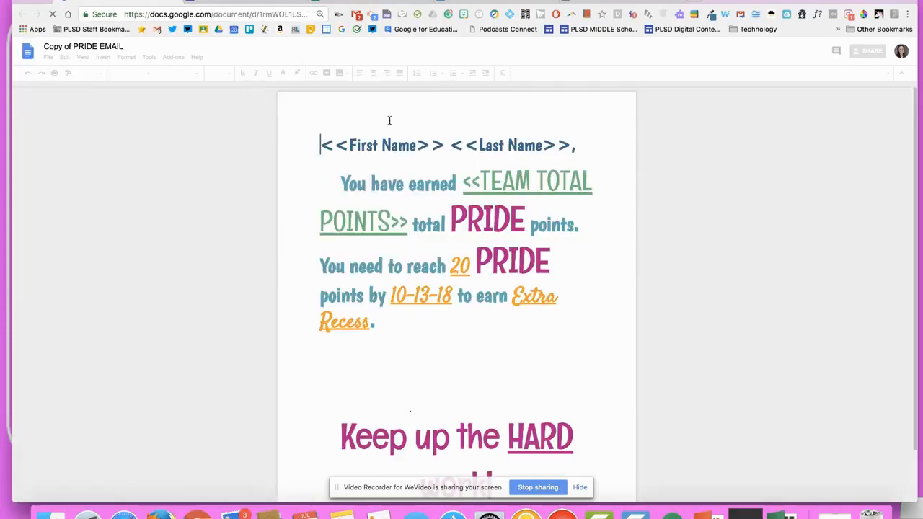
Paste the sheet's First Name header into the copy's <<First Name>> tag, then select K1 Last Name
left_click(415, 145)
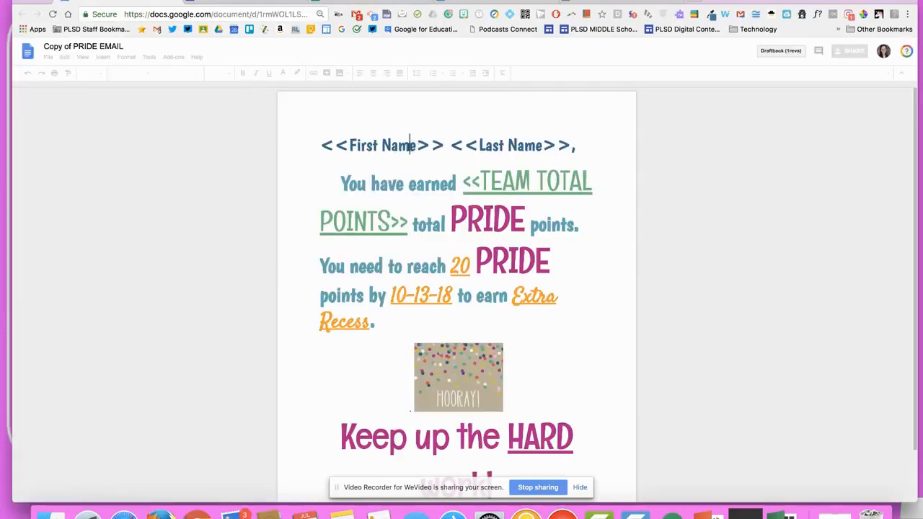
left_click_drag(369, 145, 349, 146)
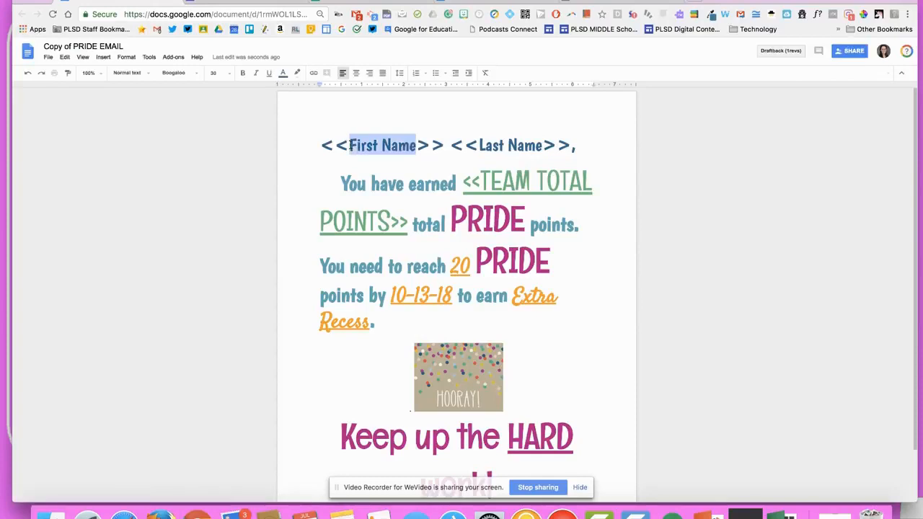
type("First Name")
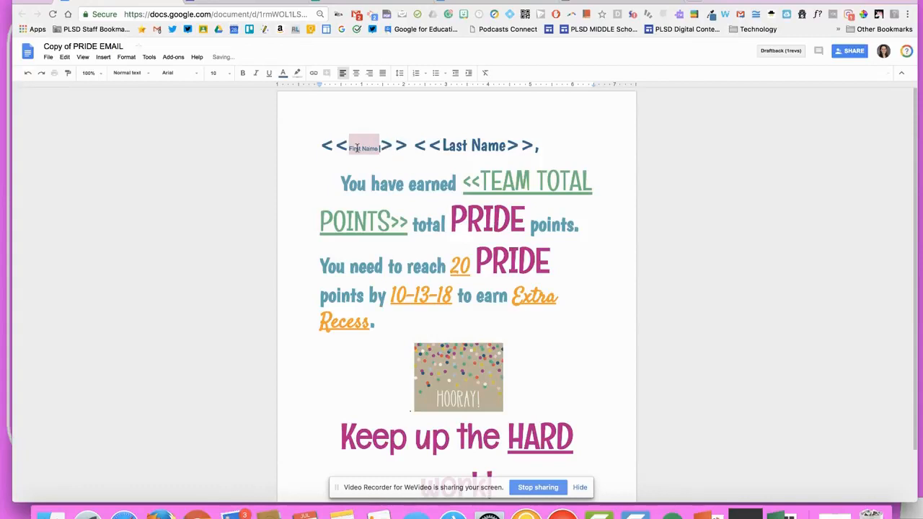
left_click_drag(346, 148, 385, 148)
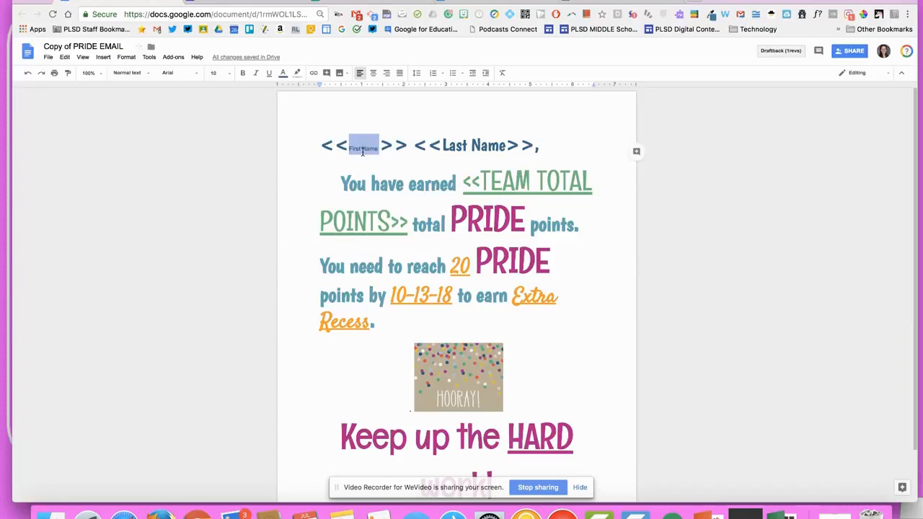
left_click(329, 143)
double_click(367, 147)
triple_click(367, 147)
left_click(369, 147)
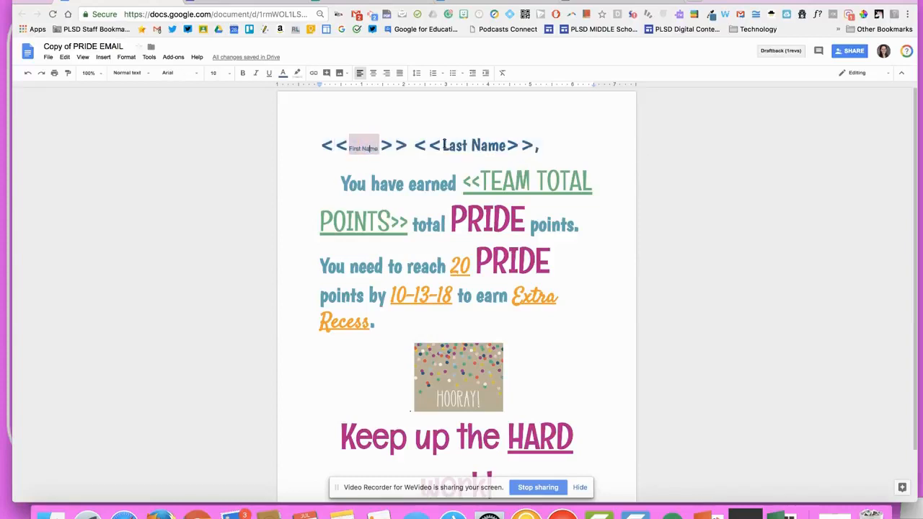
left_click(336, 2)
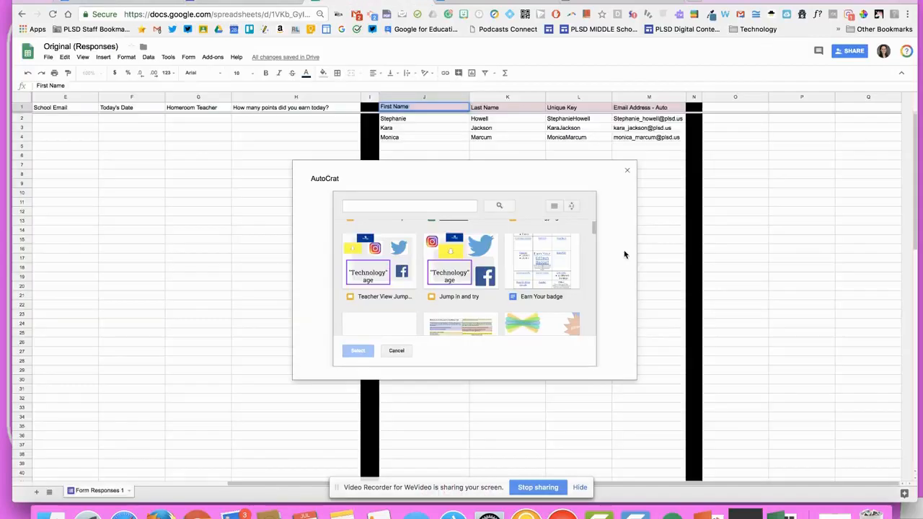
left_click(497, 107)
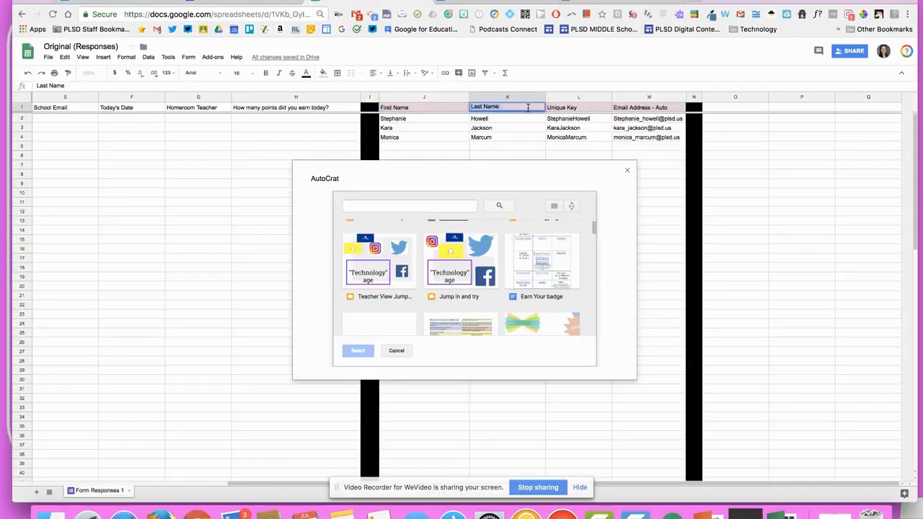
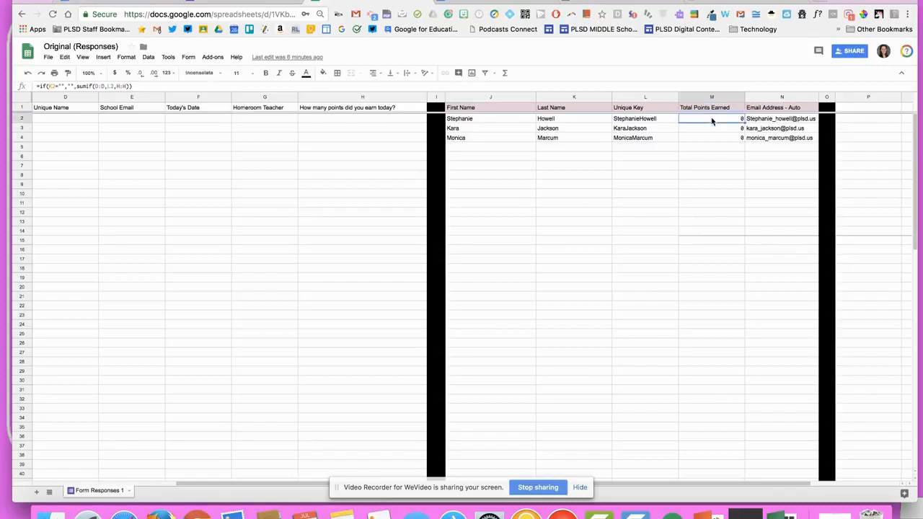
left_click(78, 87)
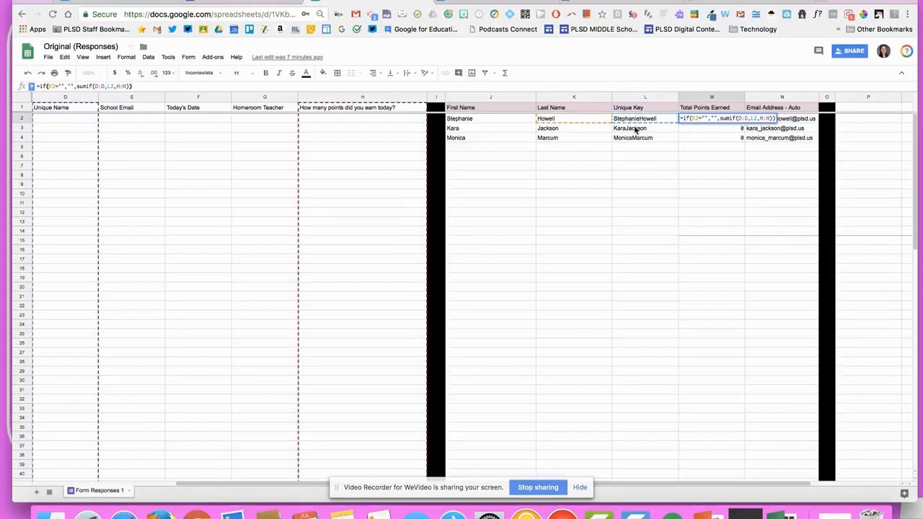
left_click(335, 121)
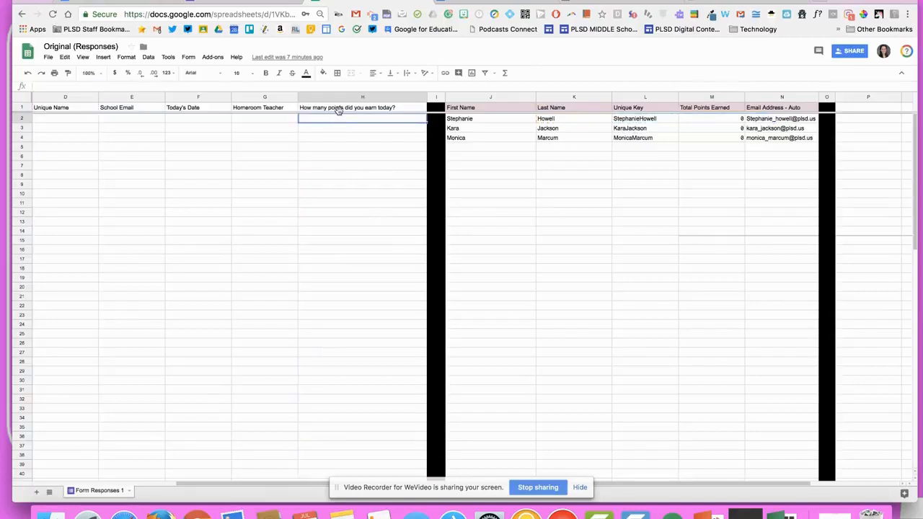
left_click(693, 97)
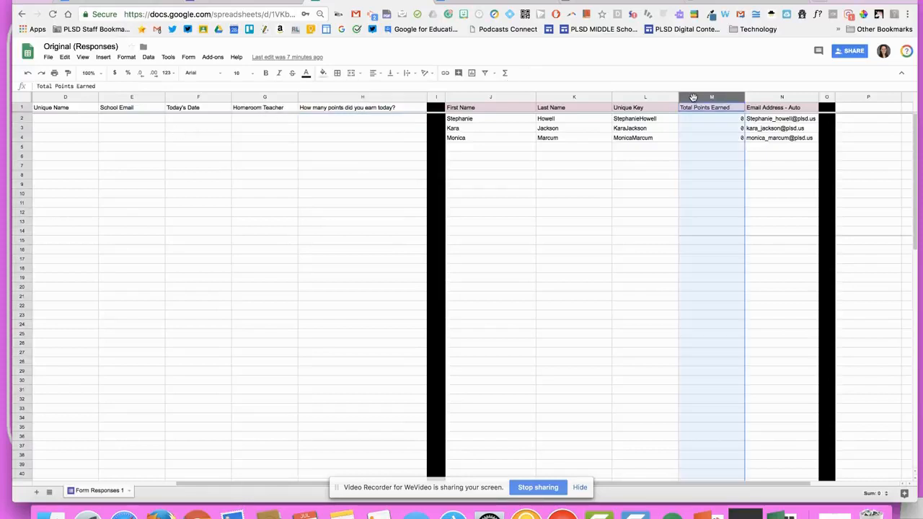
left_click(743, 120)
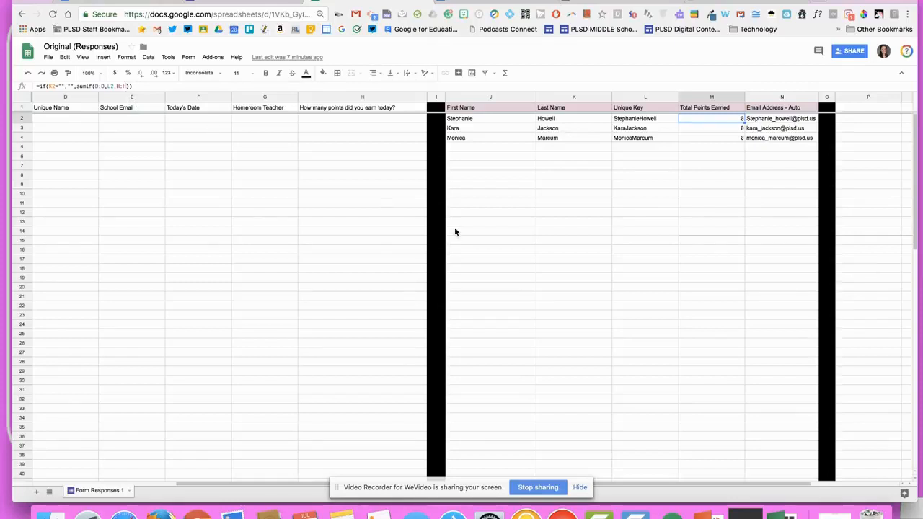
left_click(684, 212)
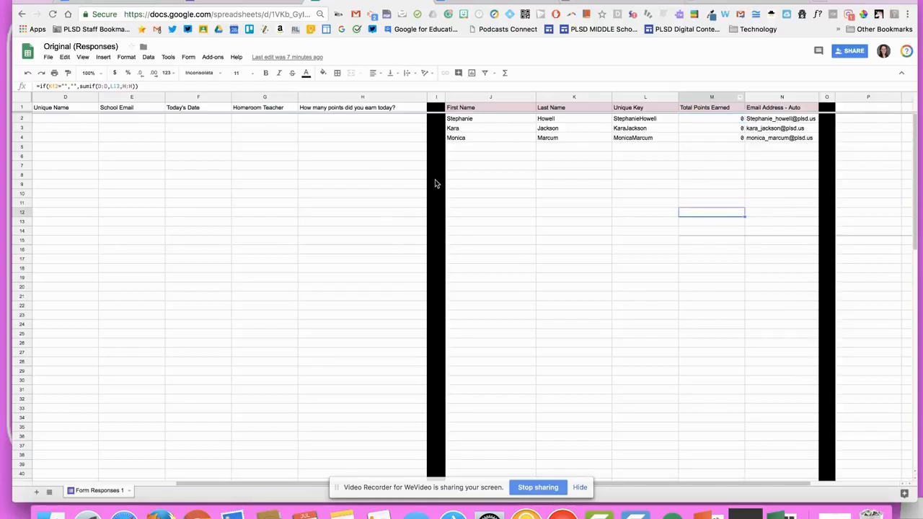
left_click(180, 220)
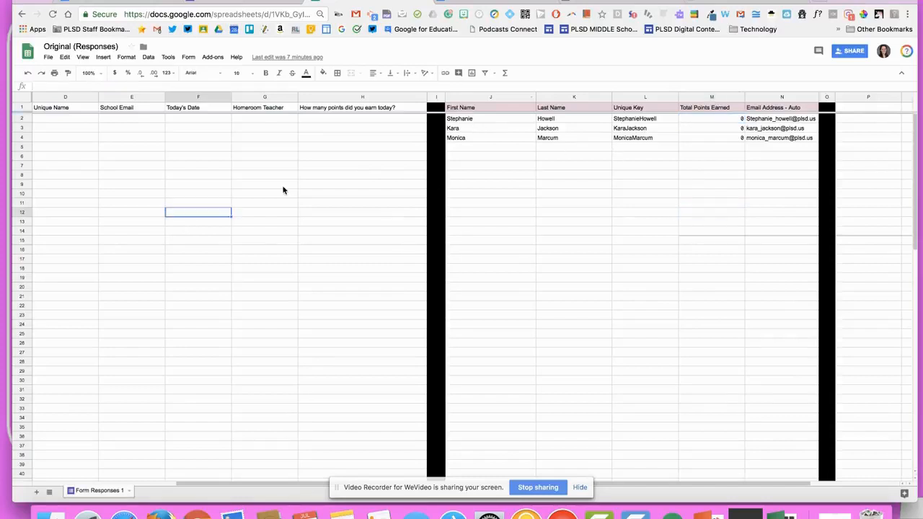
scroll(282, 191, "left", 5)
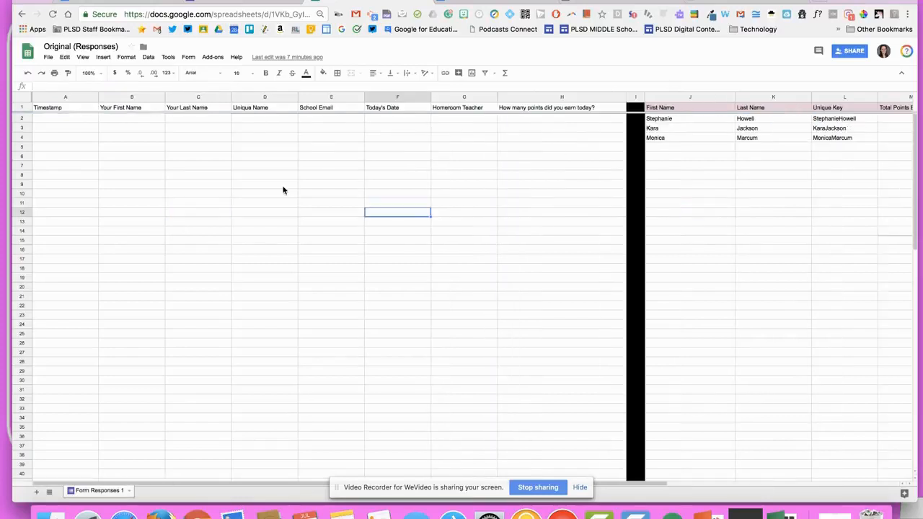
Copy the first student's names and unique key from J2:L2 into row 2 at B2
left_click(120, 122)
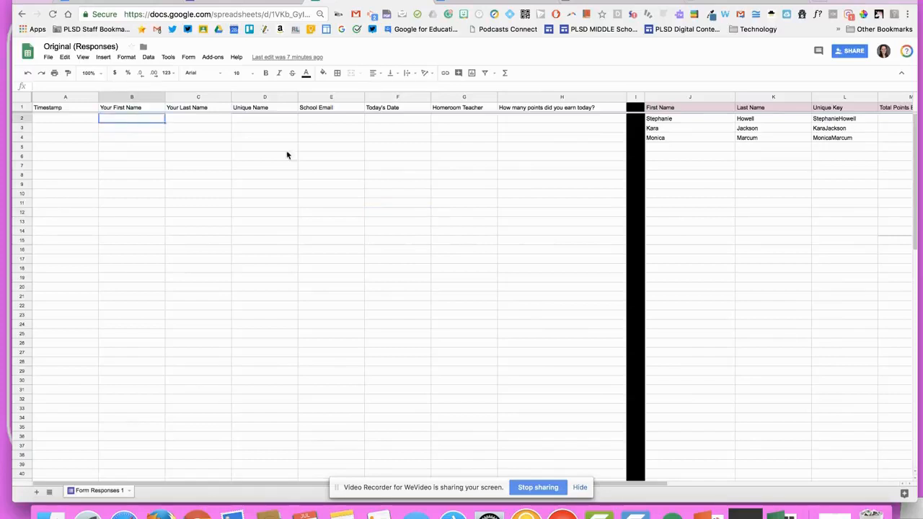
left_click(698, 121)
left_click(834, 126, "shift")
key("cmd+c")
left_click(150, 124)
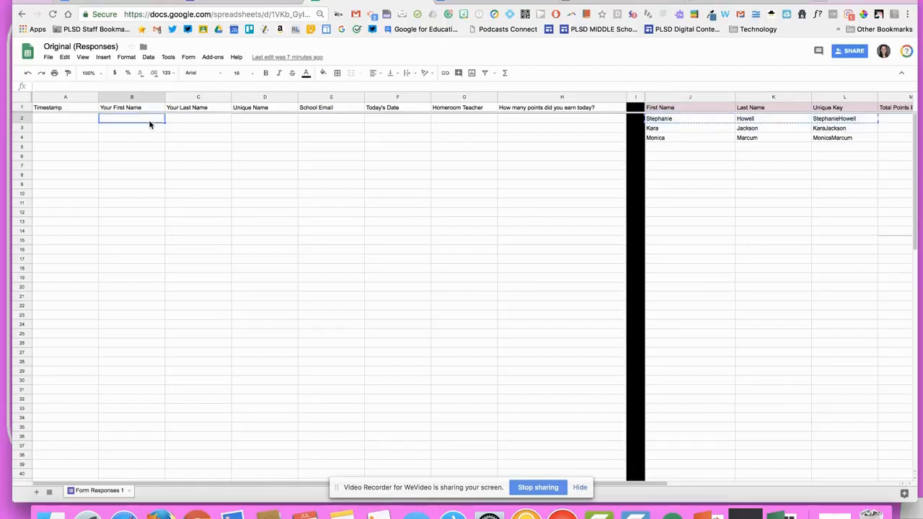
key("cmd+v")
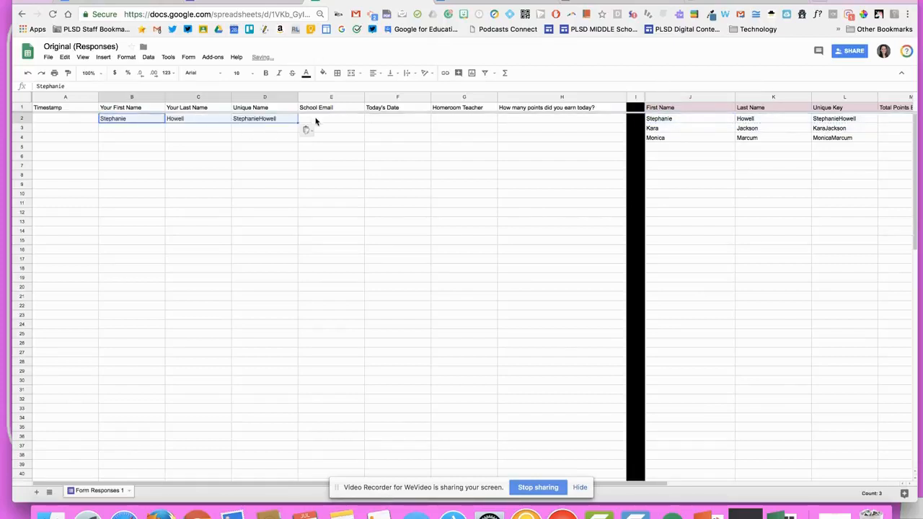
Clear the pasted unique name from D2
left_click(315, 121)
left_click(288, 120)
key("Delete")
key("Right")
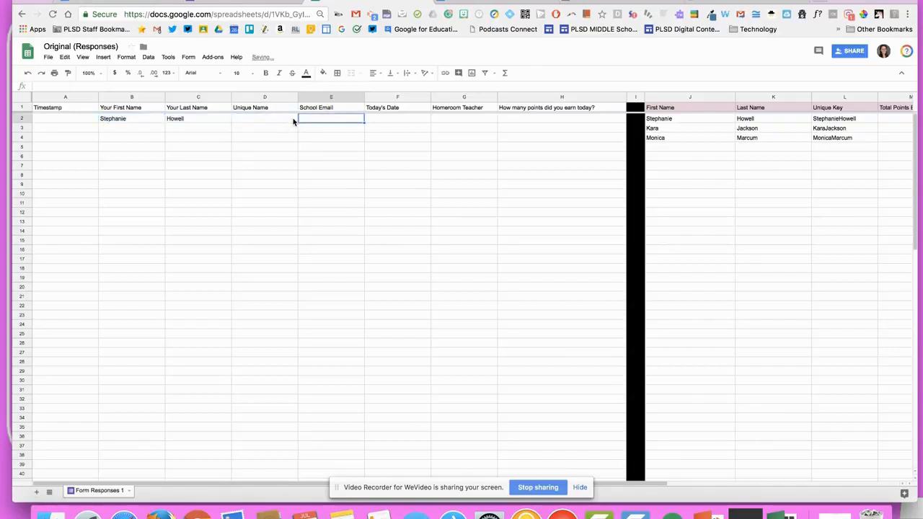
Enter =CONCATENATE(B2:C2) in D2 to join the first and last name
left_click(293, 121)
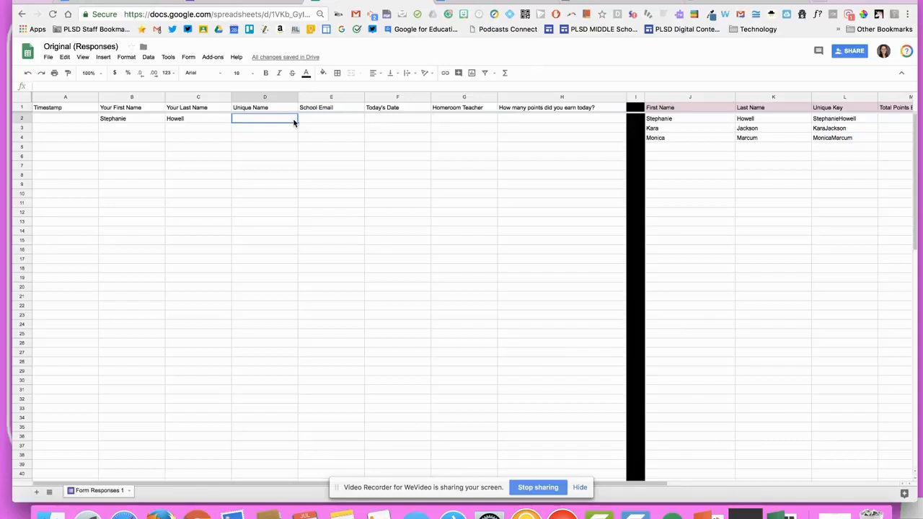
type("=c")
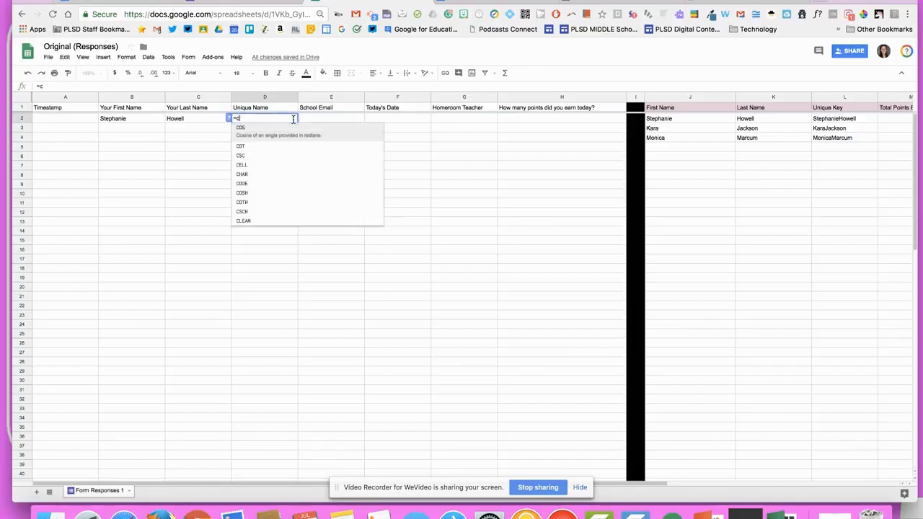
type("on")
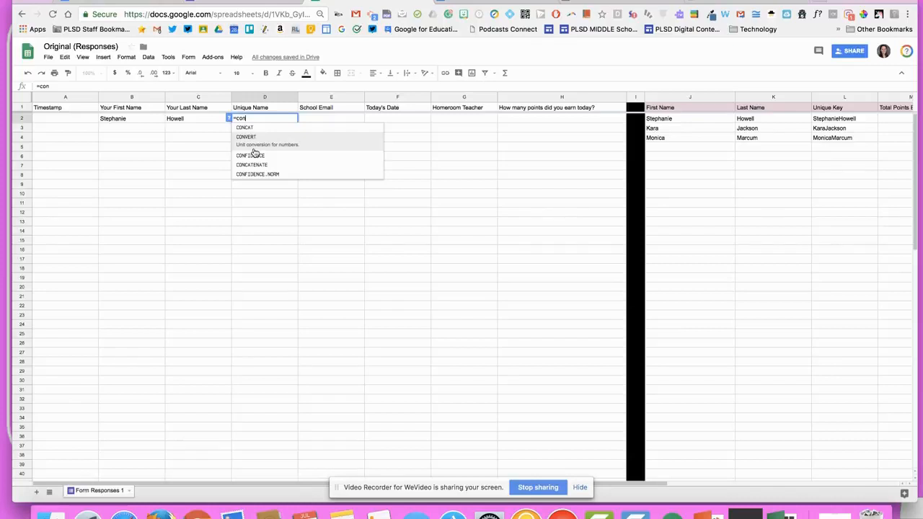
key("BackSpace")
key("BackSpace")
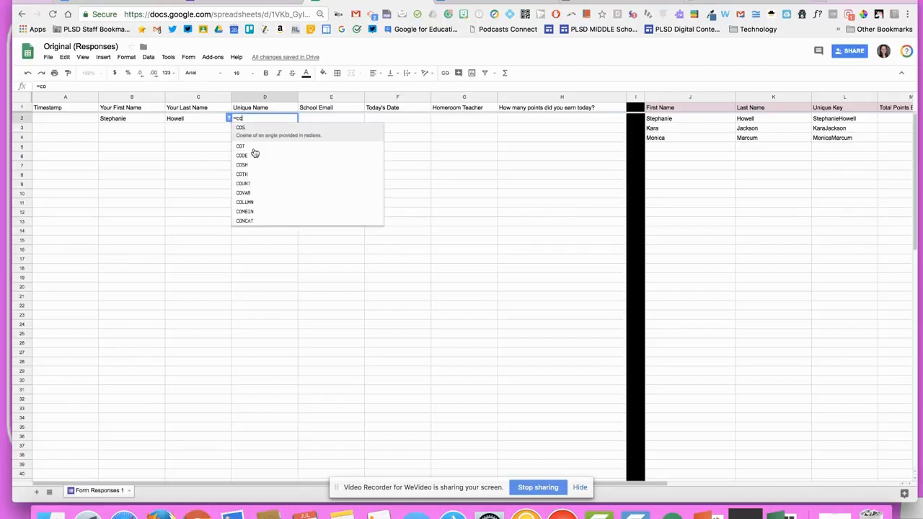
type("ans")
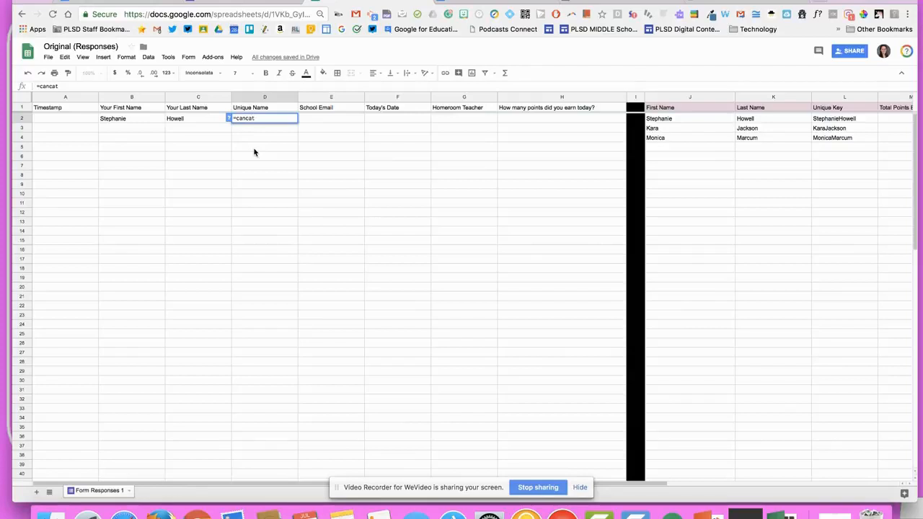
type("atenat")
key("BackSpace")
key("BackSpace")
key("BackSpace")
key("BackSpace")
key("BackSpace")
type("on")
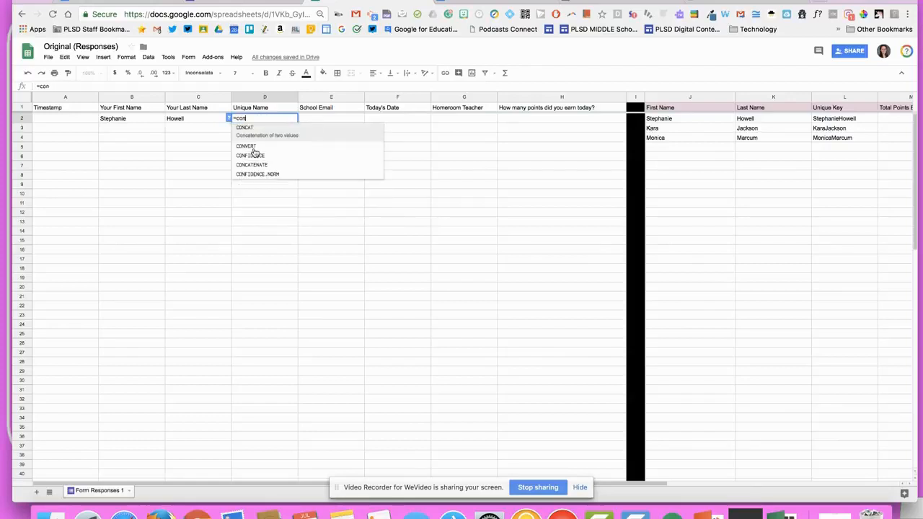
type("c")
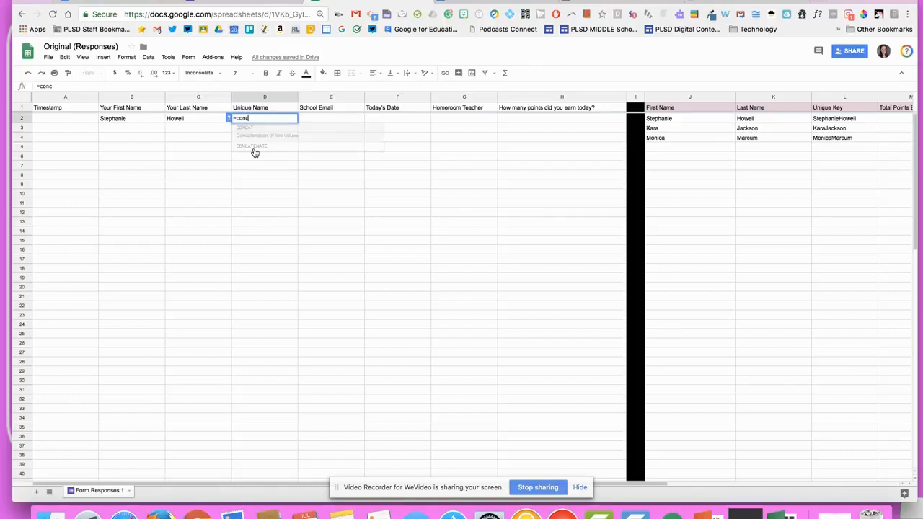
type("at")
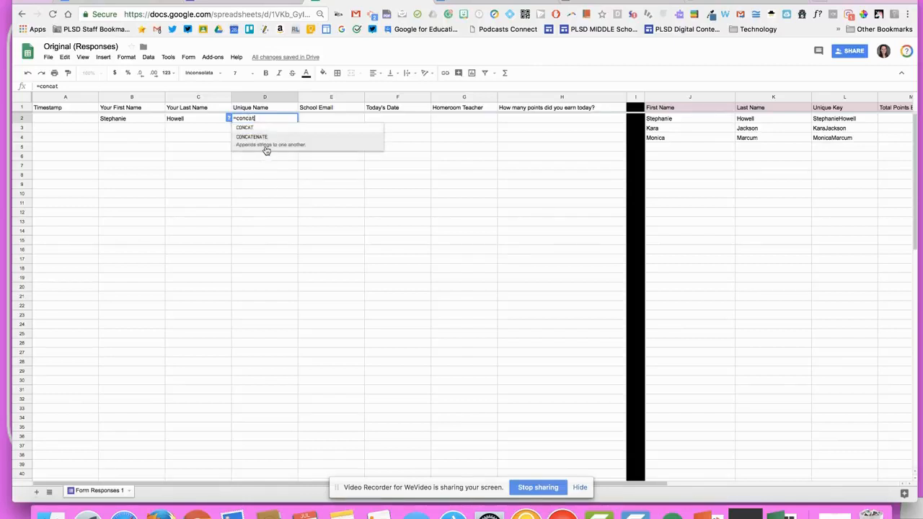
left_click(264, 149)
left_click(148, 120)
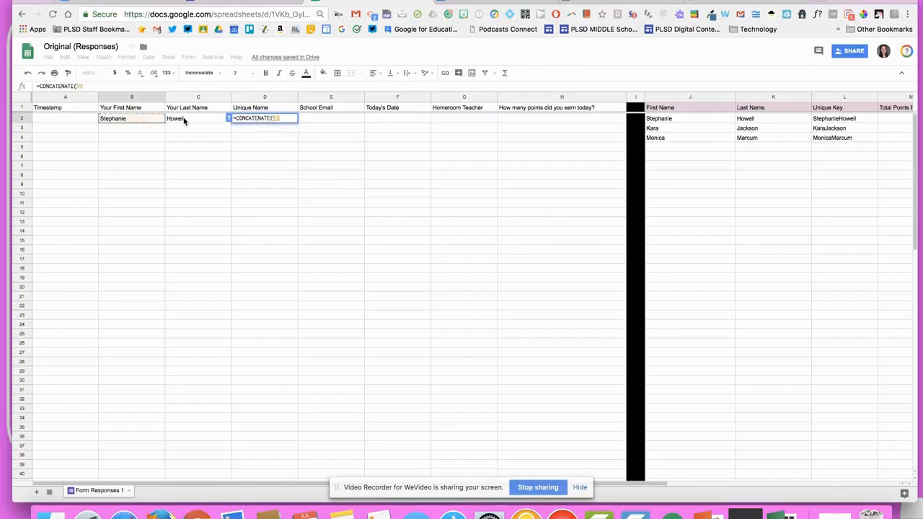
left_click_drag(158, 121, 192, 120)
left_click(314, 142)
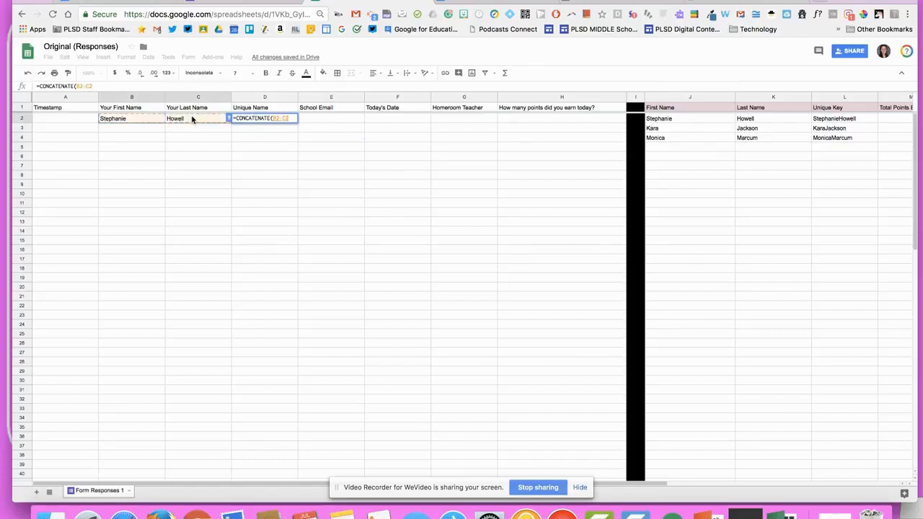
key("Return")
left_click(331, 166)
left_click(327, 120)
Fill School Email in E2 with the student's email from N2 and enter 3 points in H2
scroll(606, 195, "right", 5)
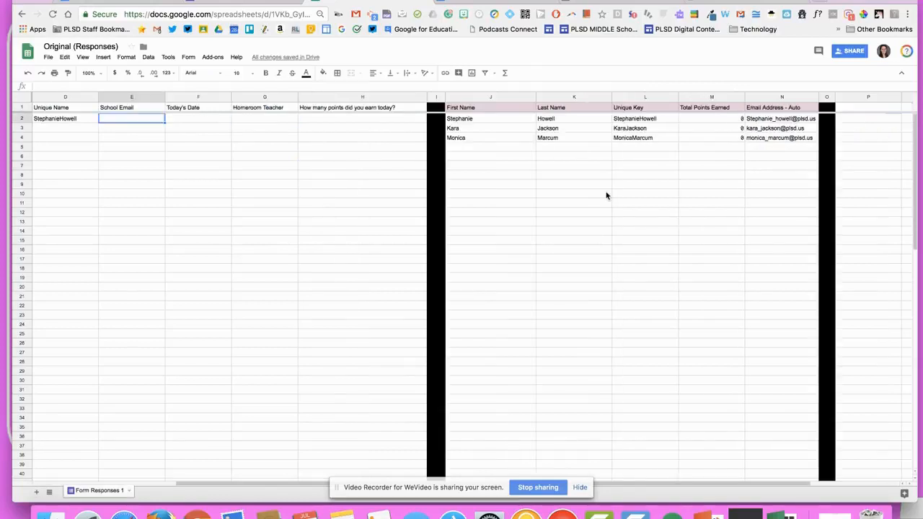
left_click(754, 120)
key("cmd+c")
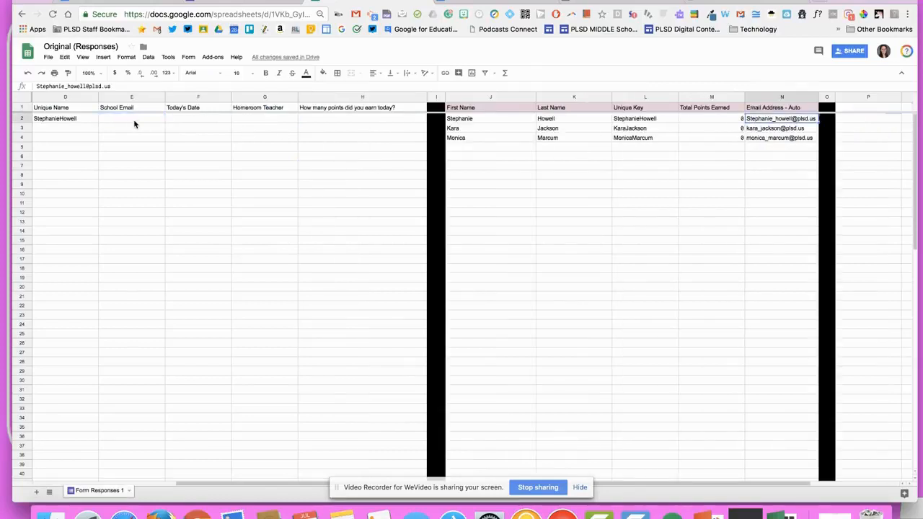
left_click(131, 119)
key("cmd+v")
left_click(331, 123)
type("3")
left_click(633, 279)
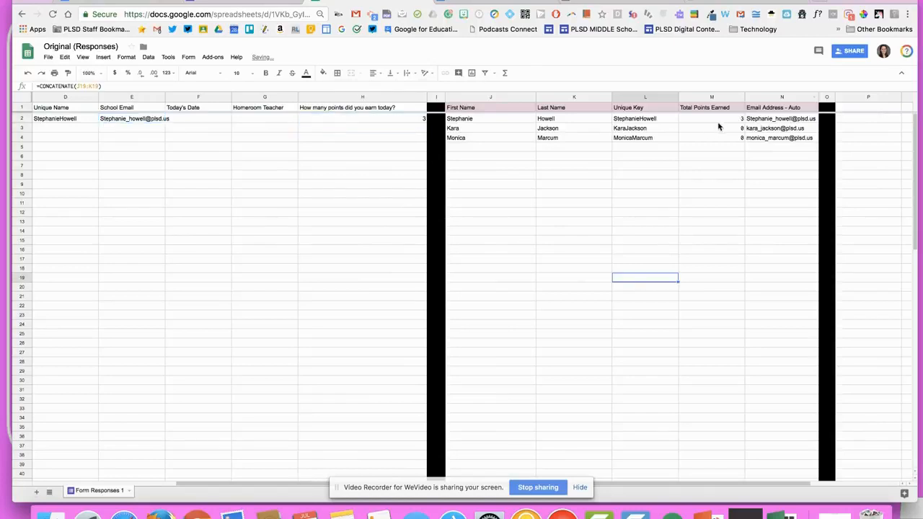
Duplicate the row 2 test response into row 3 and check the Total Points Earned sum
scroll(370, 188, "left", 5)
left_click_drag(149, 123, 640, 126)
key("super+c")
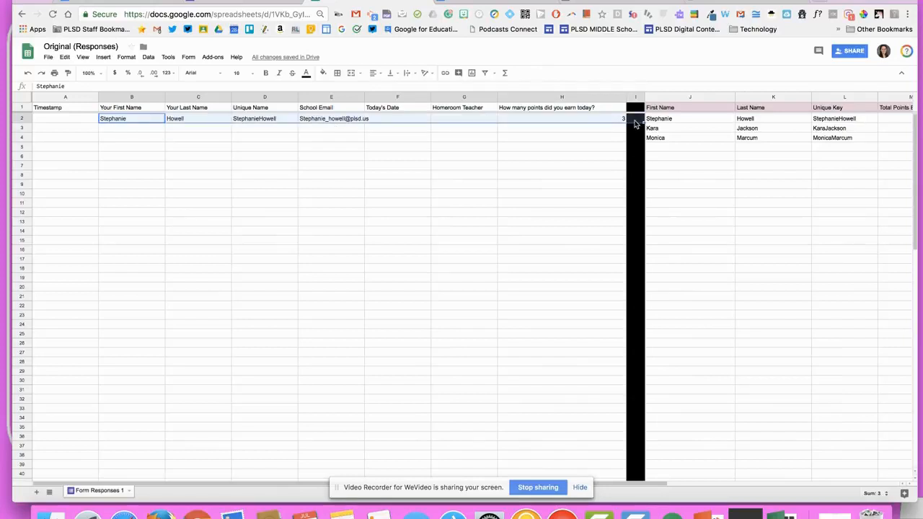
left_click(116, 128)
key("super+v")
scroll(267, 154, "right", 5)
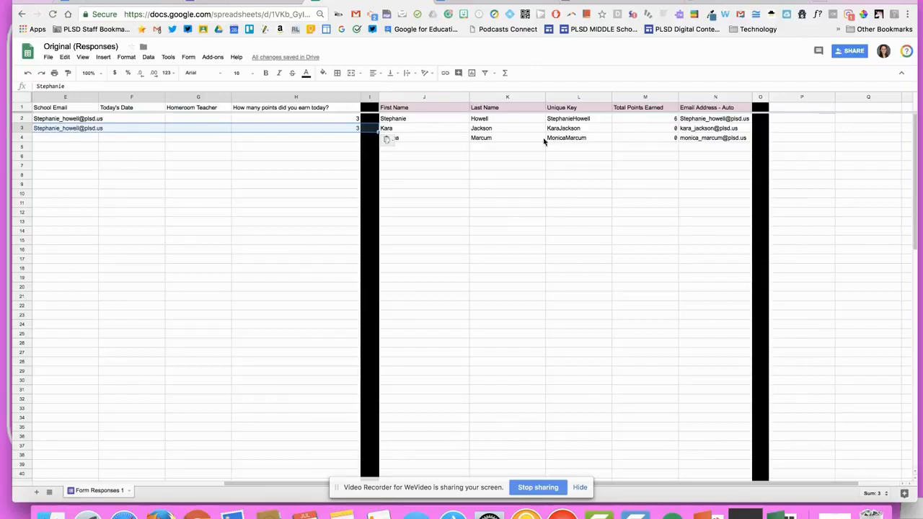
scroll(121, 181, "left", 5)
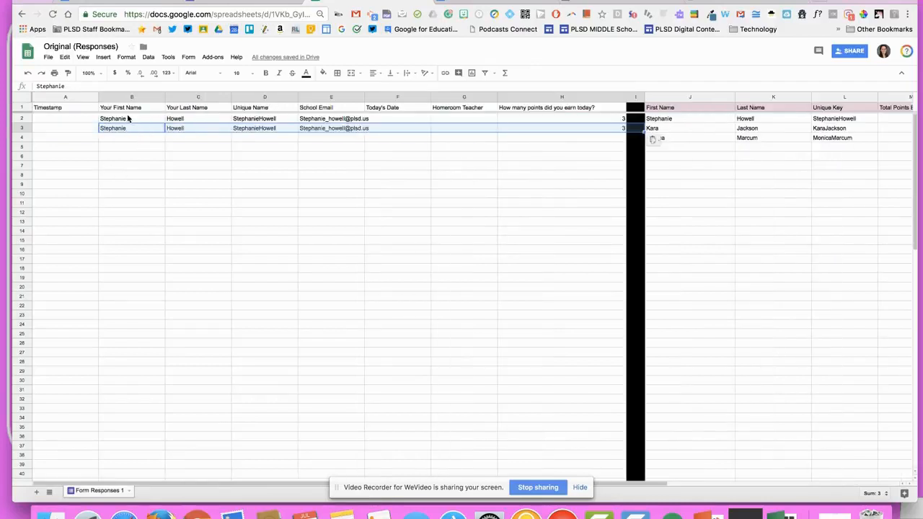
scroll(601, 206, "right", 5)
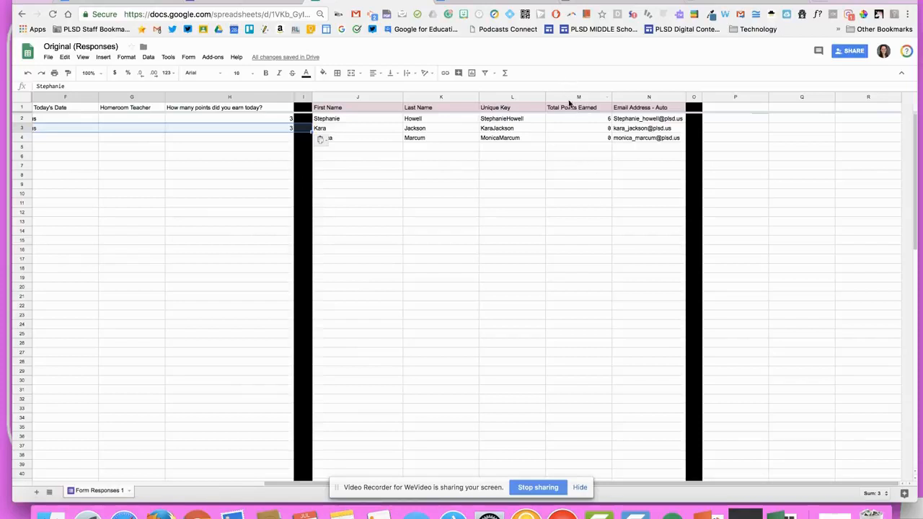
left_click(567, 97)
Delete the test responses in B2:H6
scroll(206, 207, "left", 5)
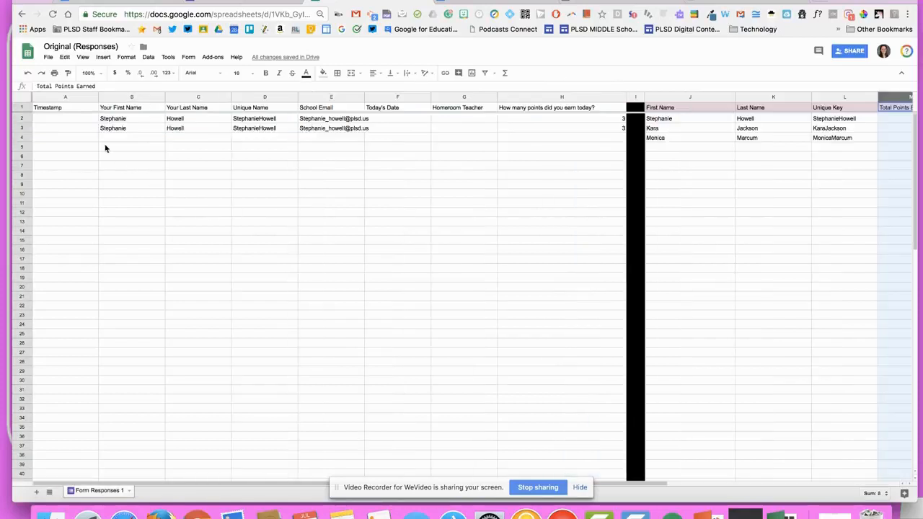
left_click_drag(112, 118, 567, 160)
key("Delete")
left_click(746, 244)
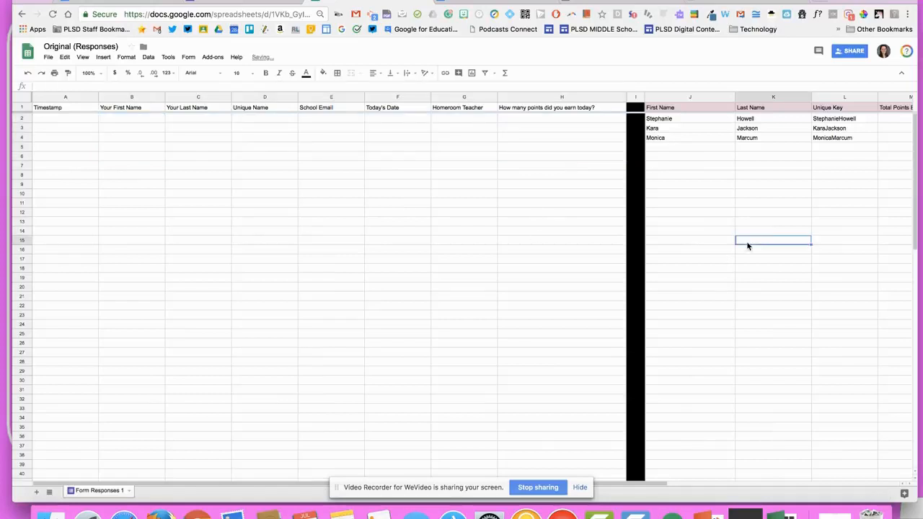
Review Copy of PRIDE EMAIL's merge tags, select 'Extra Recess', and open version history
scroll(747, 246, "right", 5)
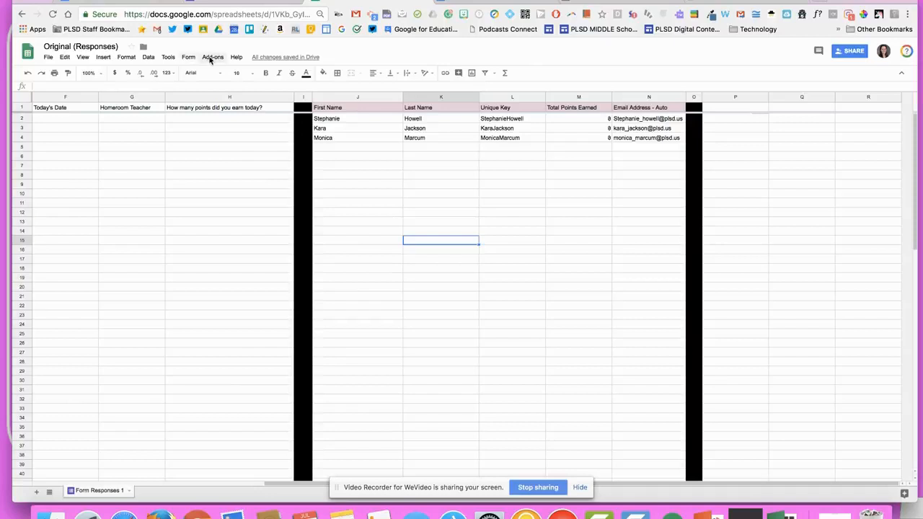
left_click(130, 4)
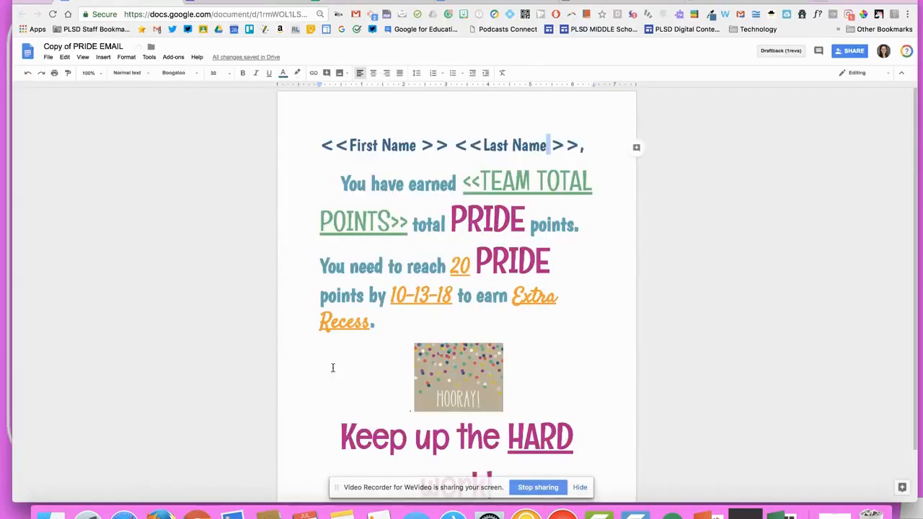
scroll(441, 367, "down", 2)
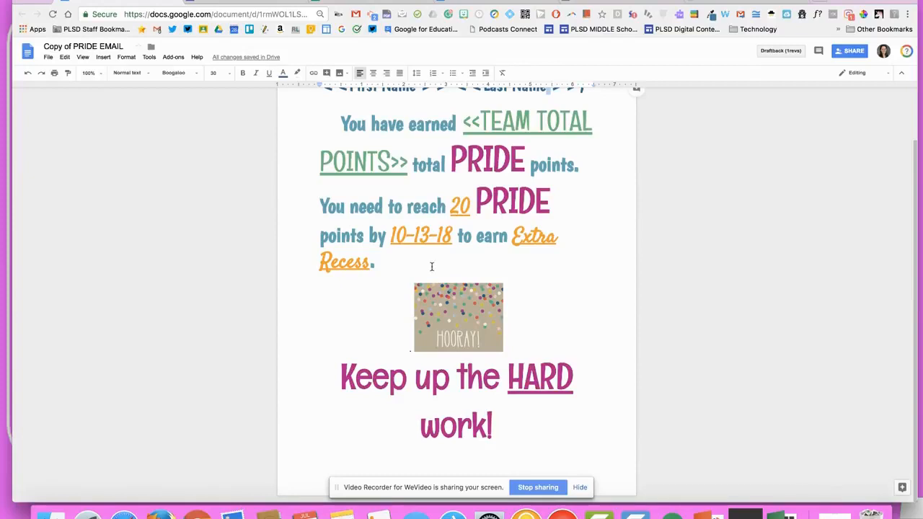
scroll(432, 267, "up", 2)
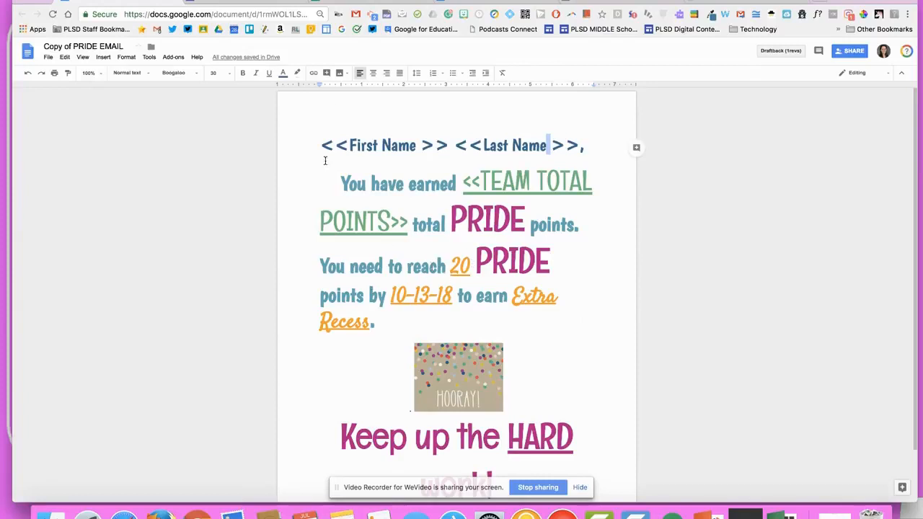
left_click(366, 2)
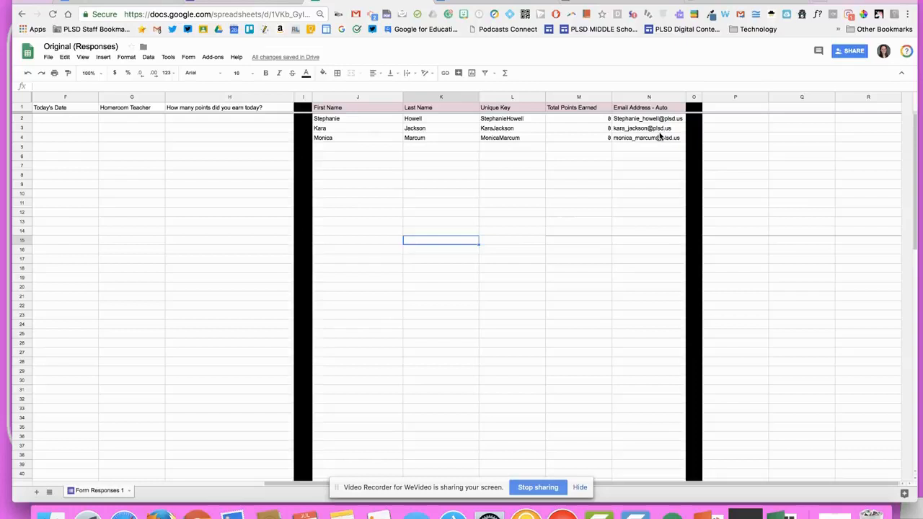
left_click(108, 2)
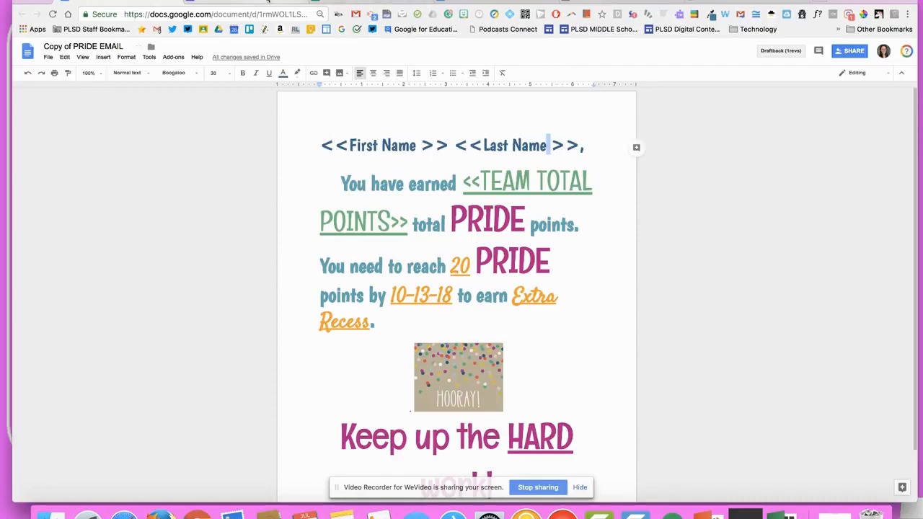
left_click_drag(505, 311, 514, 300)
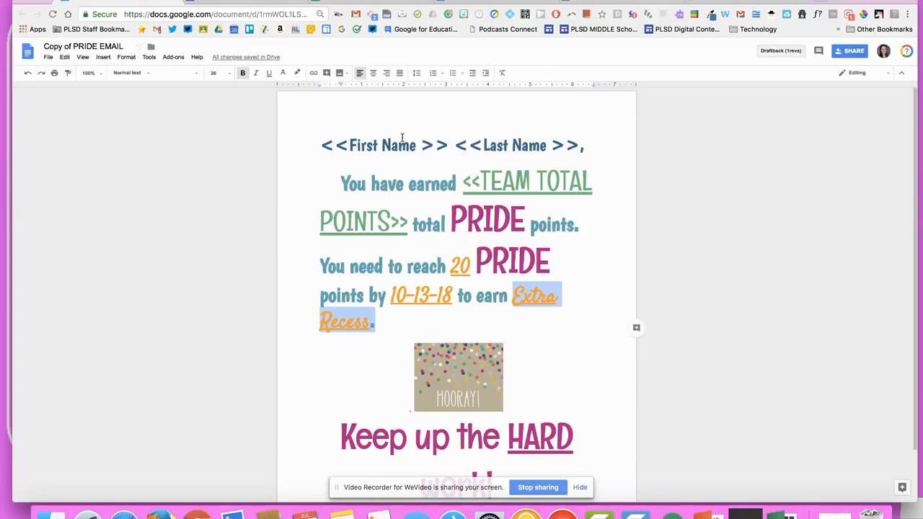
left_click(251, 56)
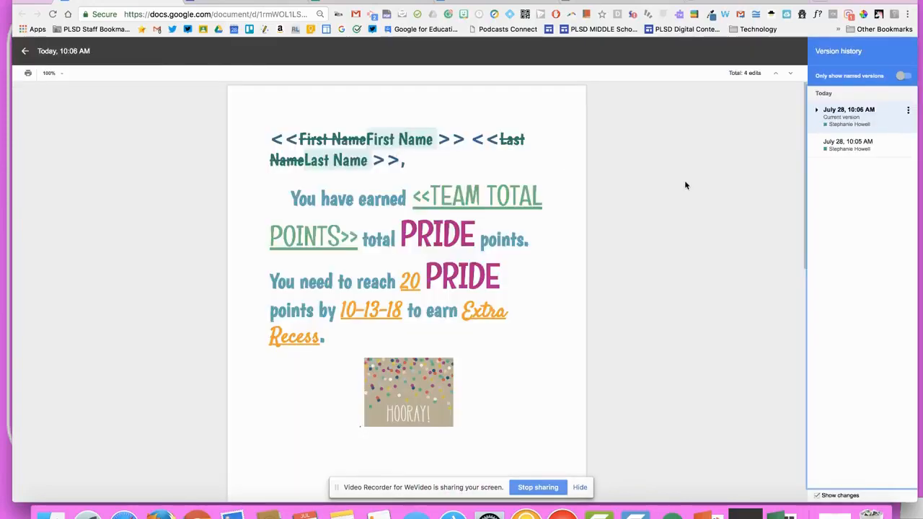
Name the current version 'Extra Recess', correcting the initial misspelling
left_click(908, 110)
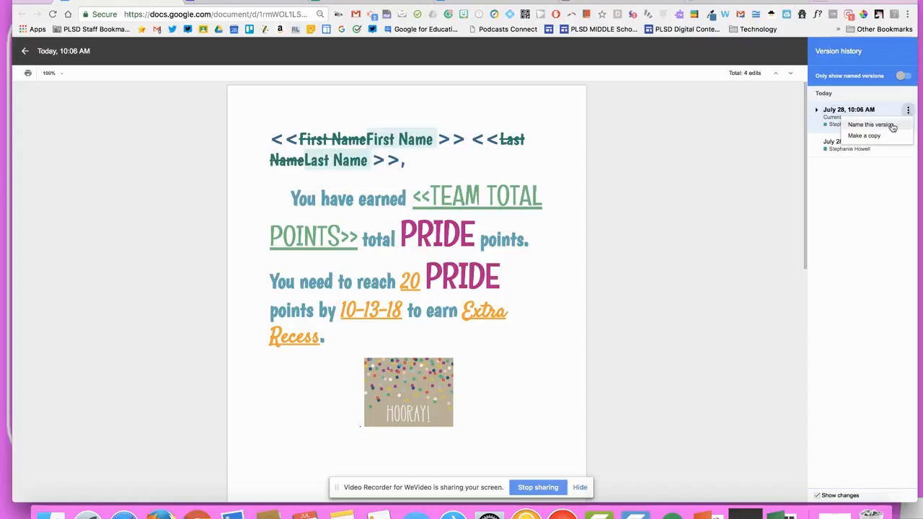
left_click(892, 126)
type("Etr")
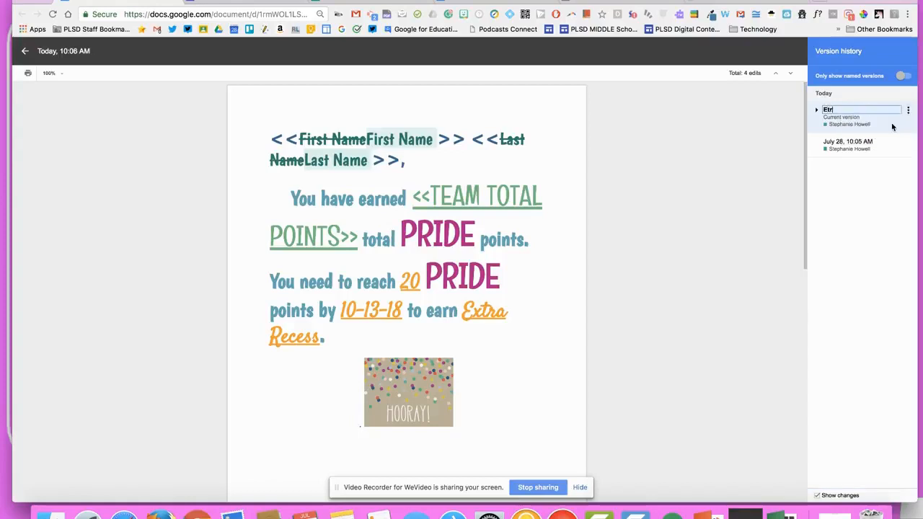
type("a Recass")
key("Return")
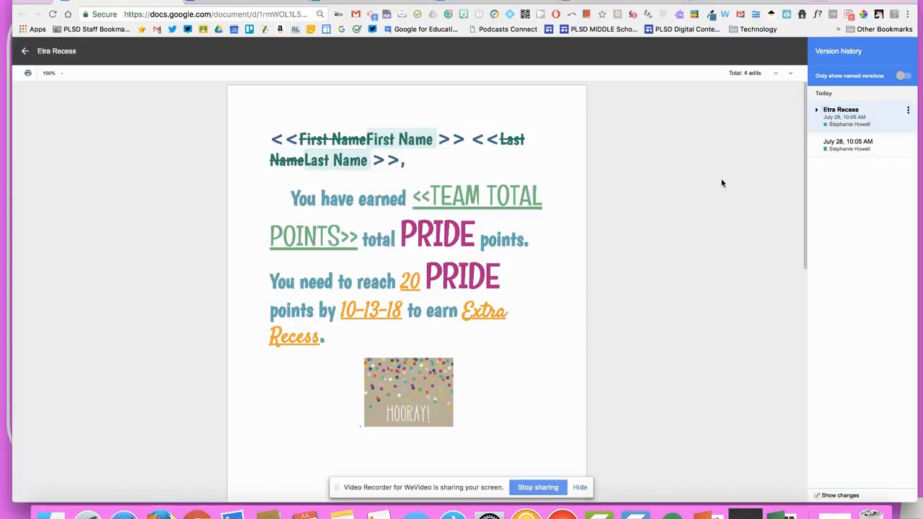
left_click(832, 109)
left_click(832, 109)
type("x")
key("Return")
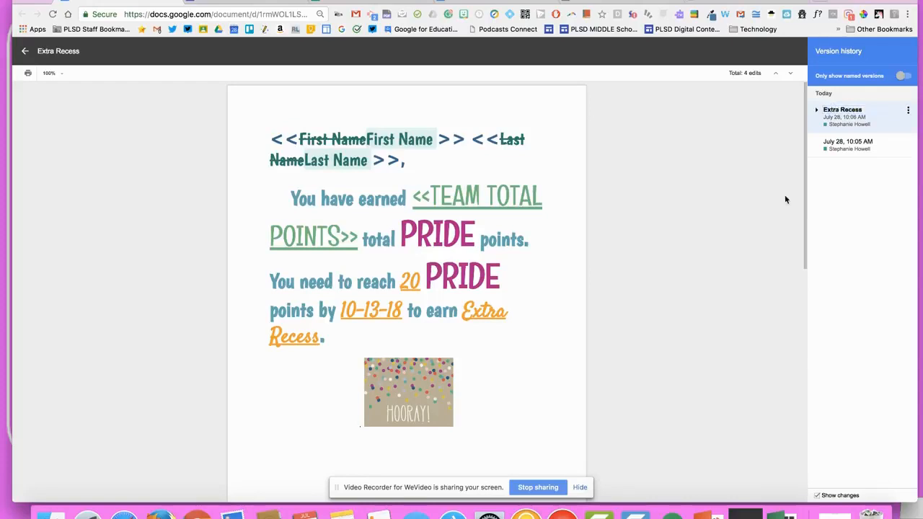
Preview the earlier 10:05 AM version, exit history, and return to Original (Responses)
left_click(839, 148)
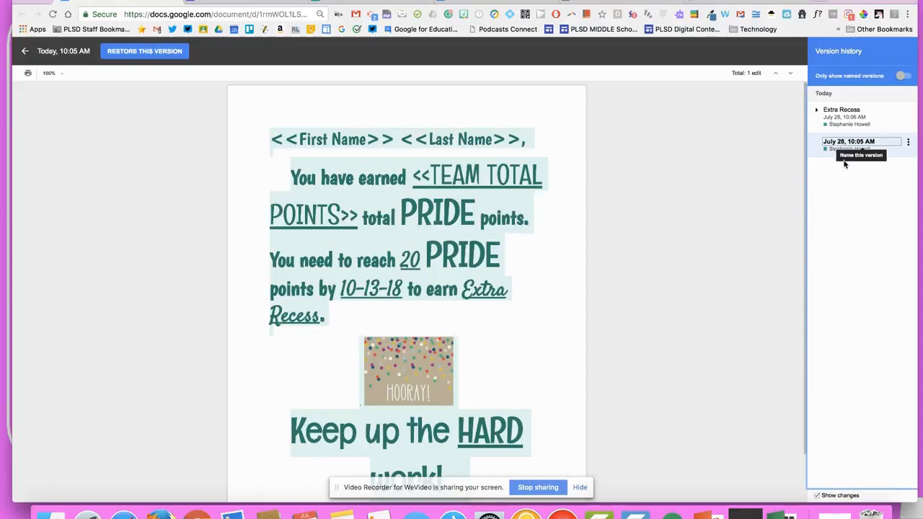
left_click(842, 117)
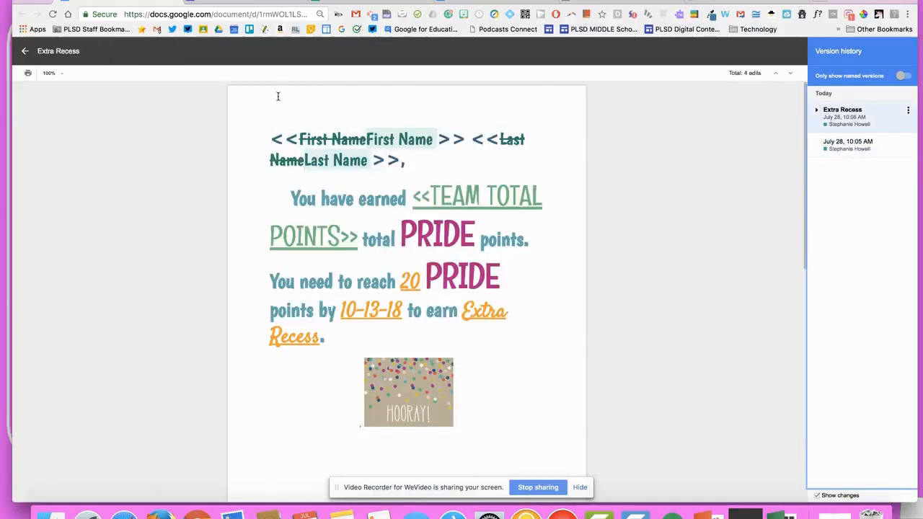
left_click(22, 55)
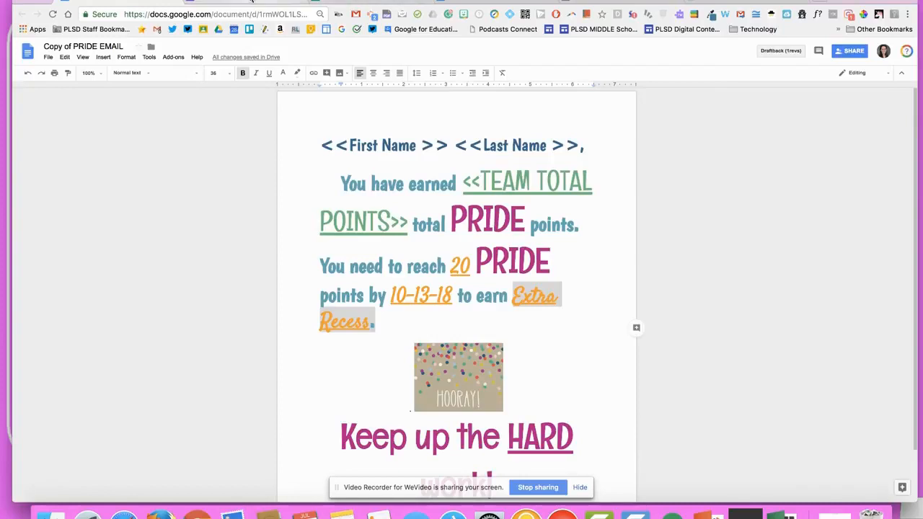
left_click(367, 2)
left_click(367, 2)
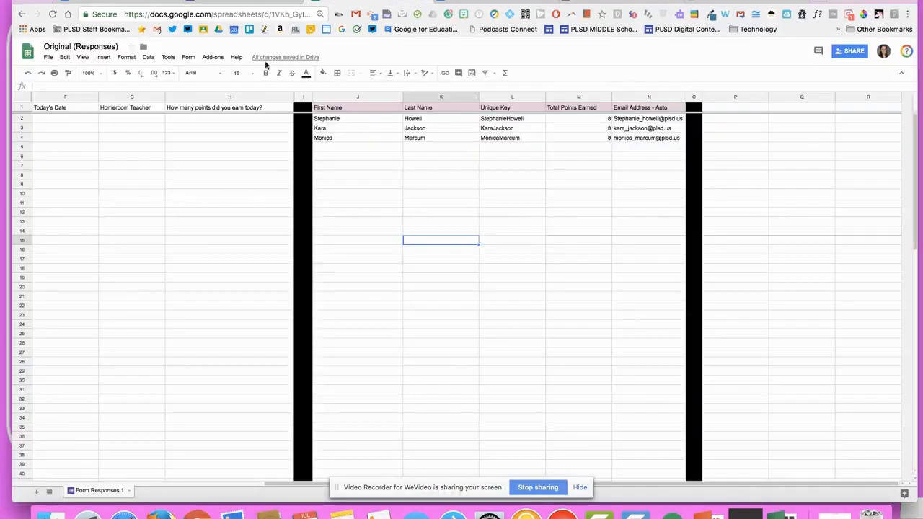
Open autoCrat via Add-ons > autoCrat > Open
left_click(209, 57)
mouse_move(229, 113)
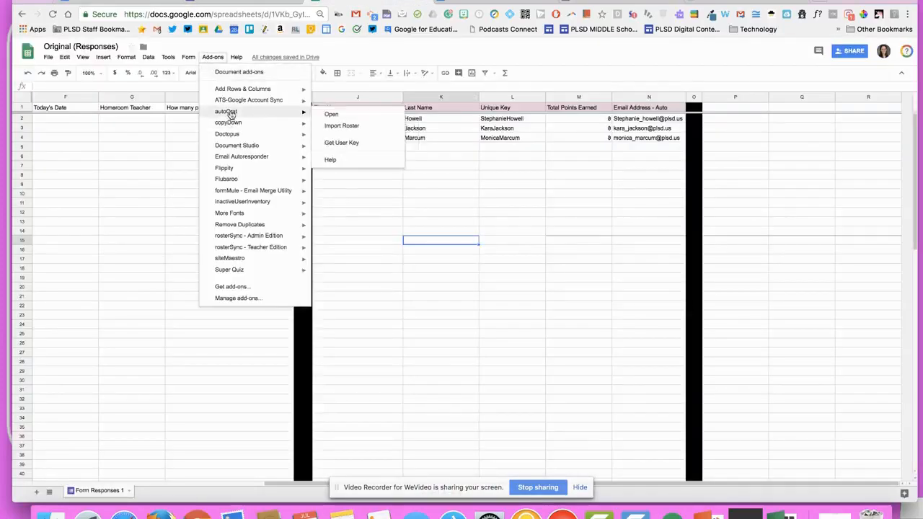
left_click(323, 114)
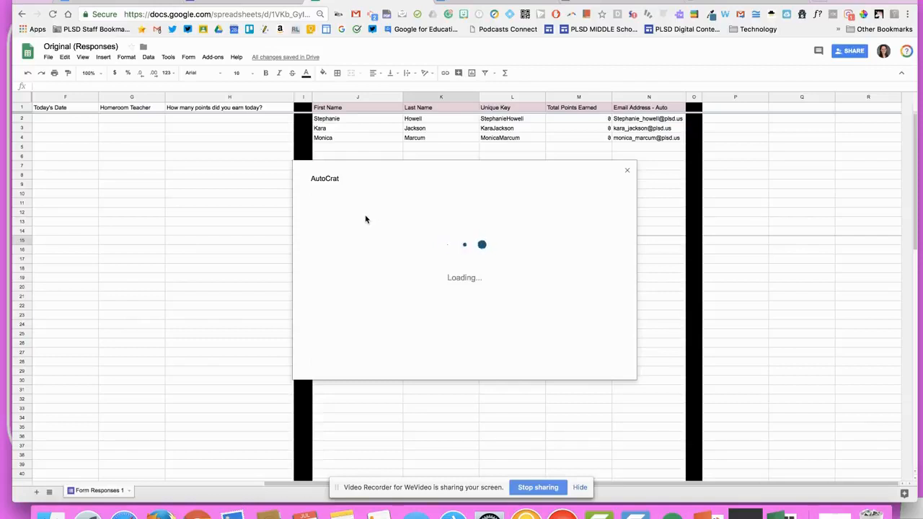
Create a new autoCrat job named 'Original' and continue to template selection
left_click(601, 352)
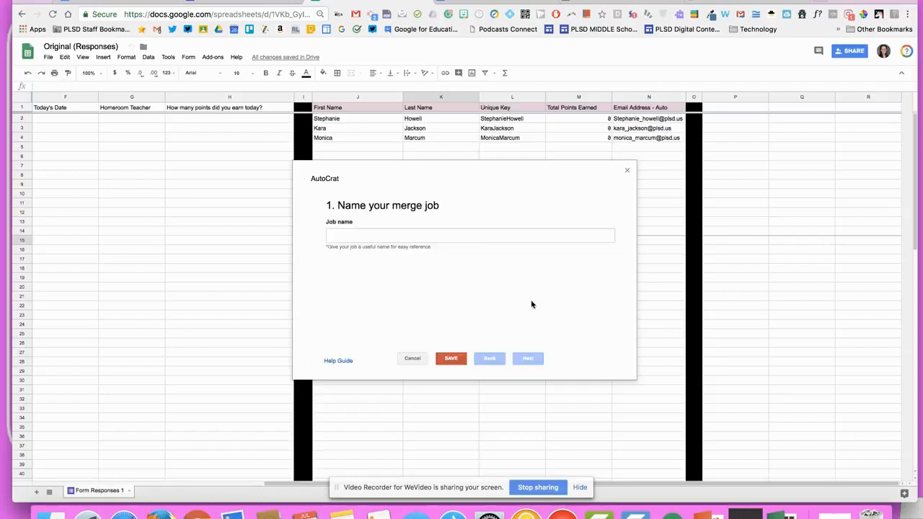
left_click(493, 238)
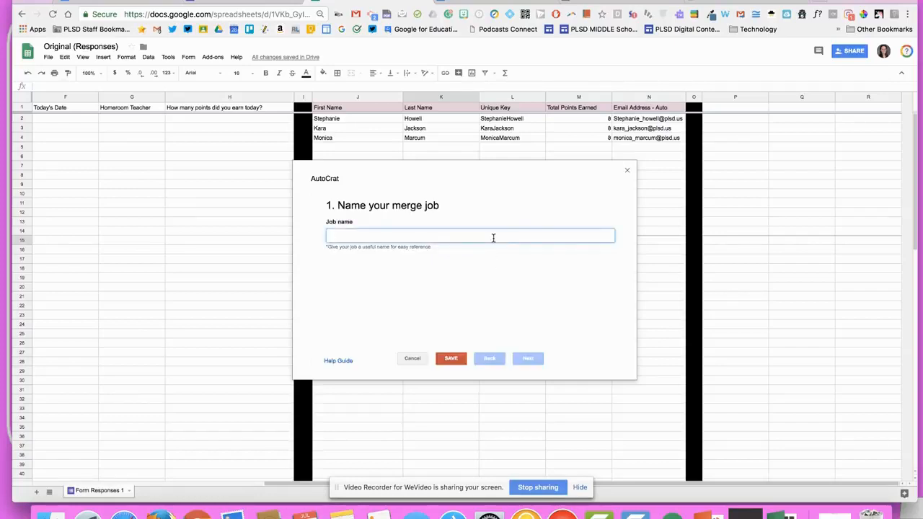
type("Original")
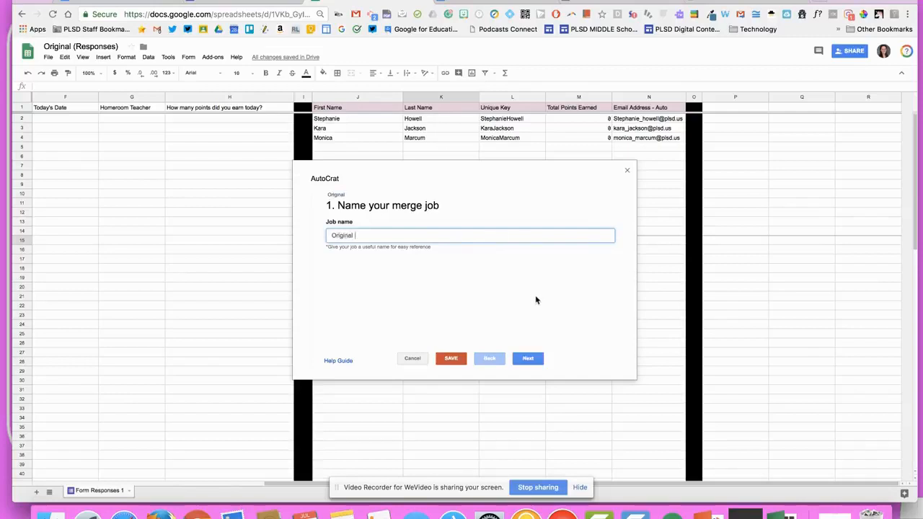
left_click(527, 358)
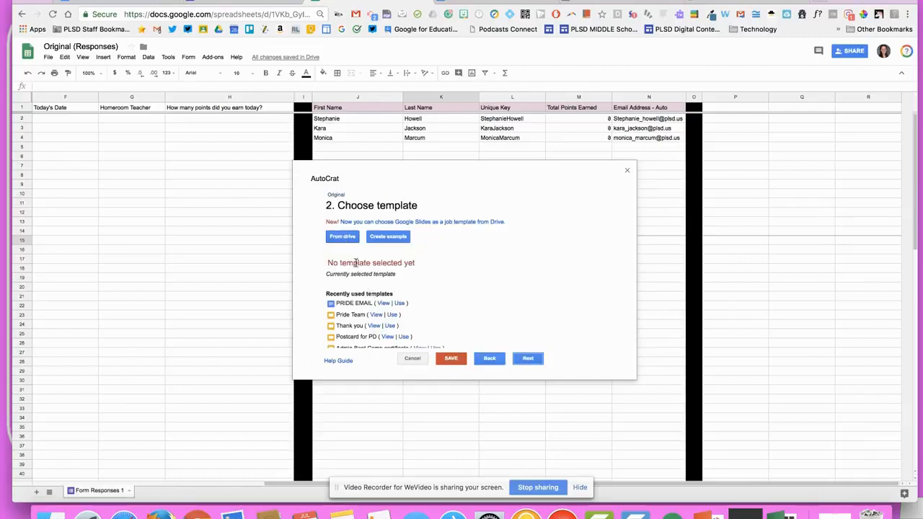
Pick Copy of PRIDE EMAIL from Drive as the template and proceed to tag mapping
left_click(349, 238)
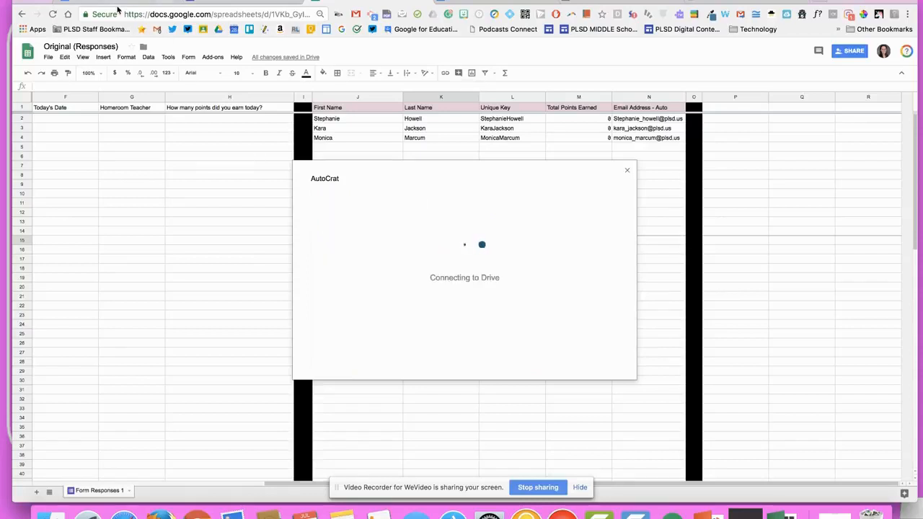
left_click(378, 205)
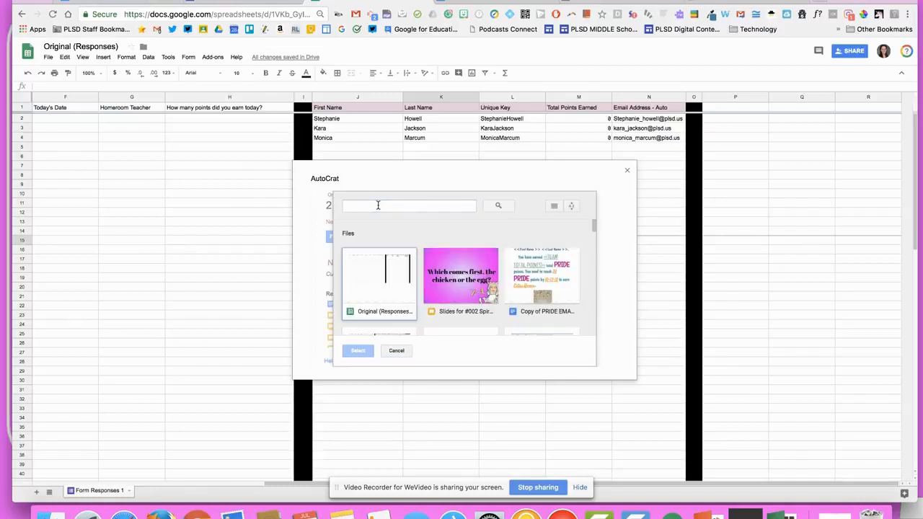
scroll(590, 286, "down", 5)
scroll(533, 263, "up", 5)
left_click(533, 262)
left_click(357, 351)
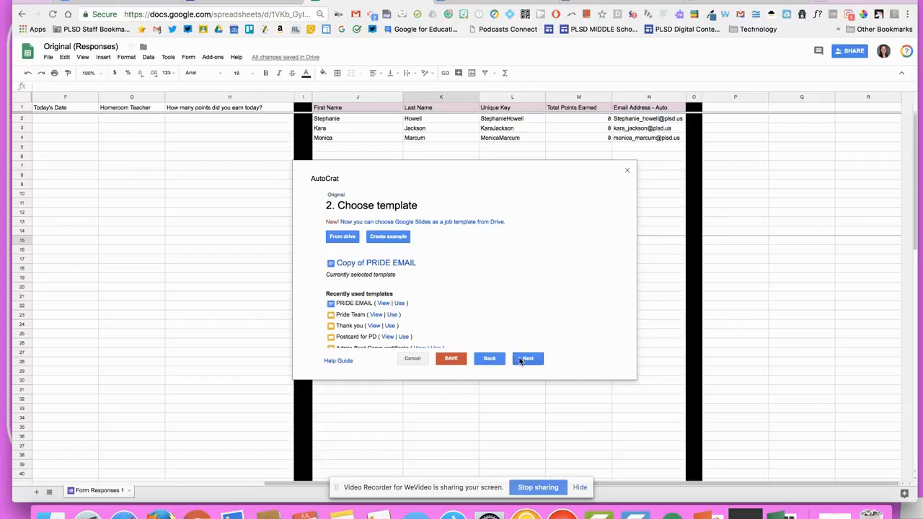
left_click(527, 358)
scroll(514, 268, "down", 1)
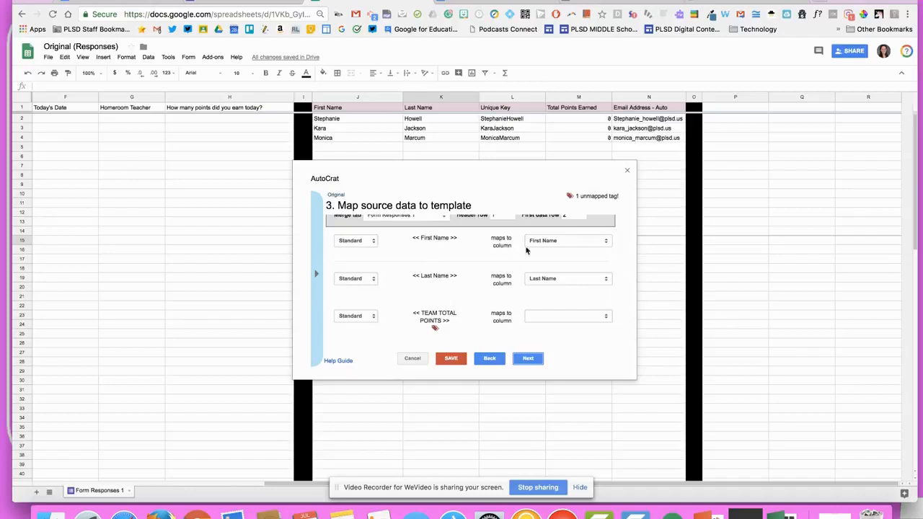
Map First Name, Last Name, and TEAM TOTAL POINTS tags to First Name, Last Name, and Total Points Earned
left_click(550, 245)
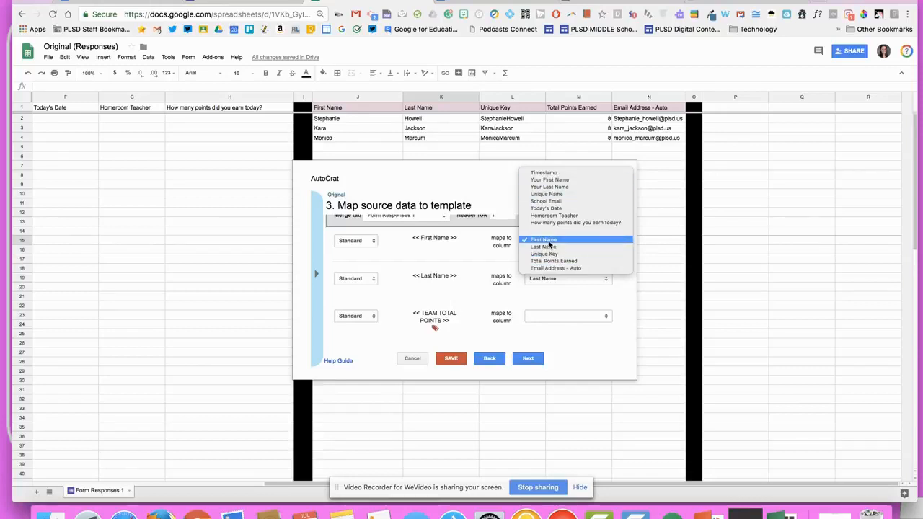
left_click(554, 242)
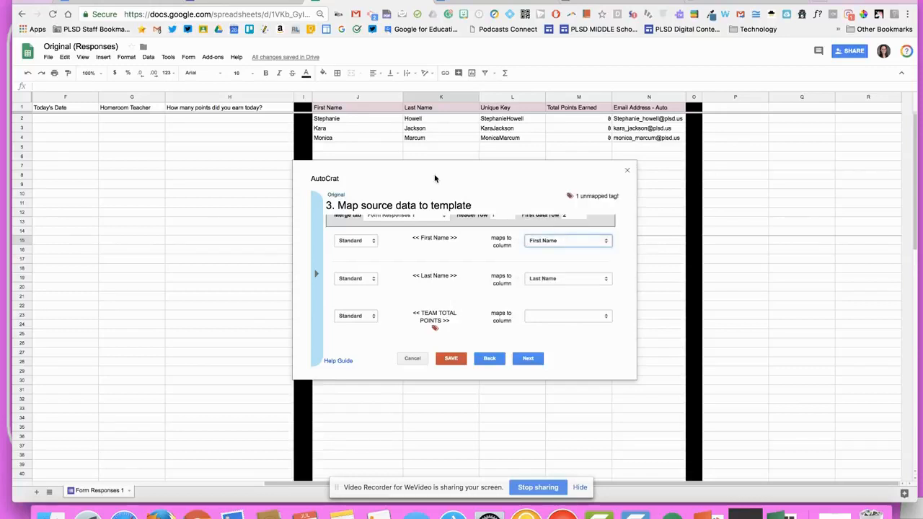
left_click(539, 280)
left_click(543, 278)
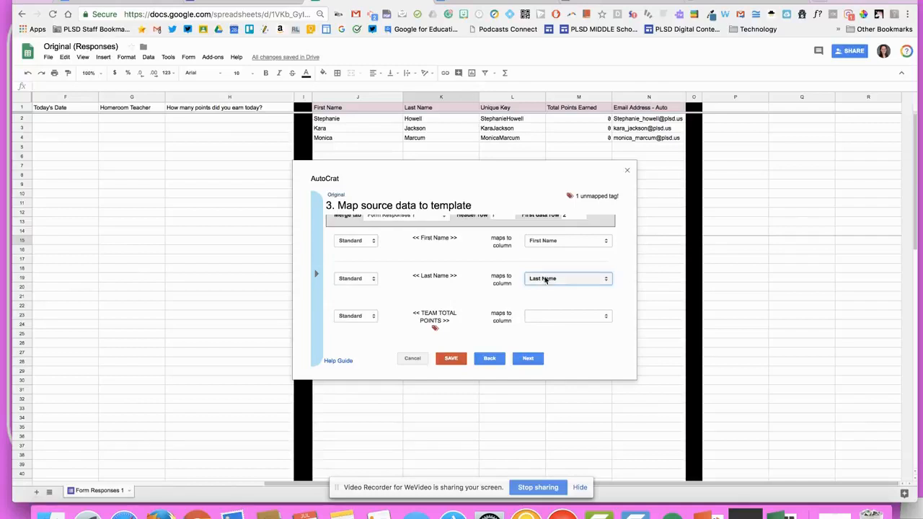
left_click(548, 242)
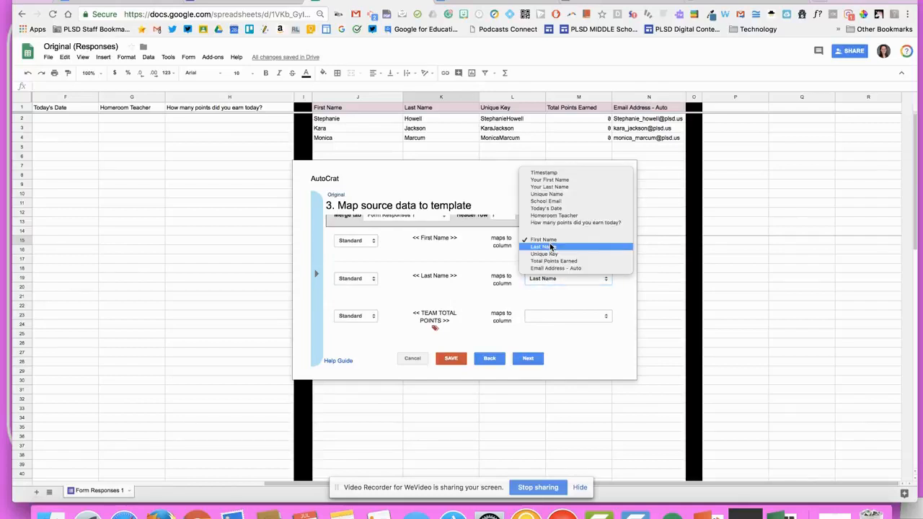
left_click(552, 280)
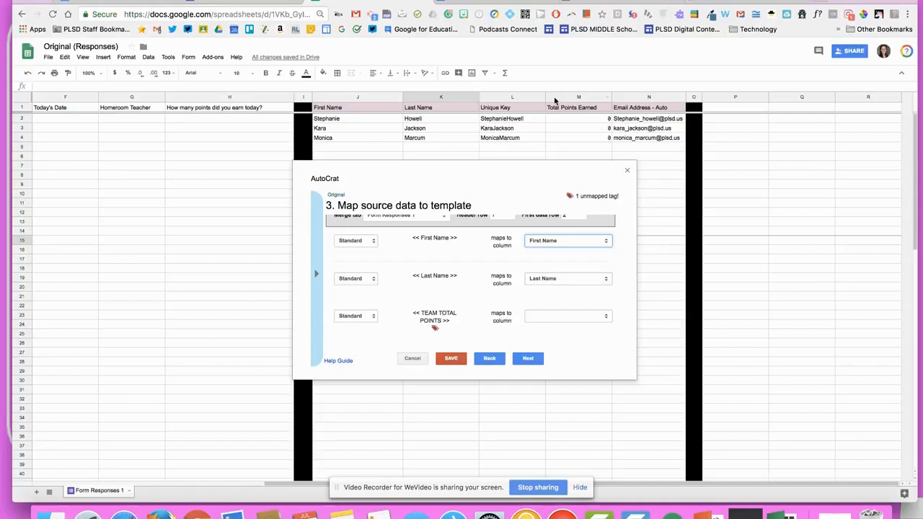
left_click(548, 317)
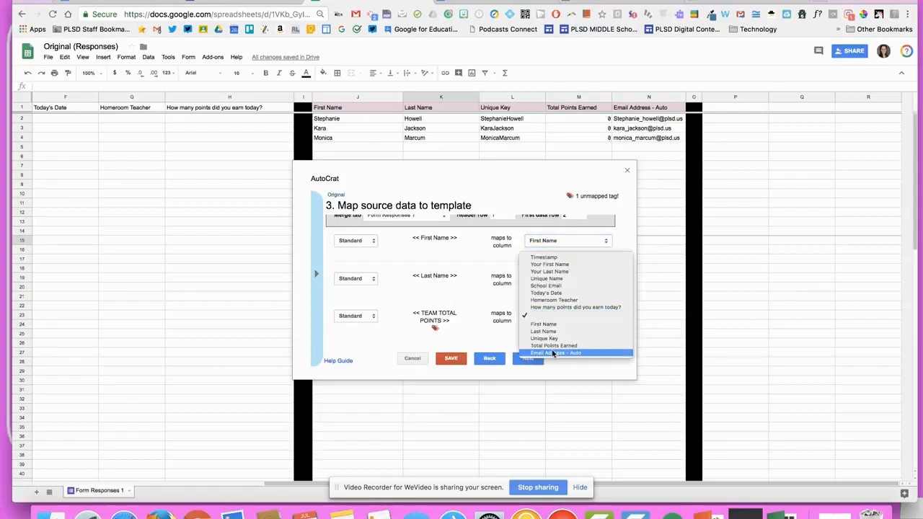
left_click(553, 346)
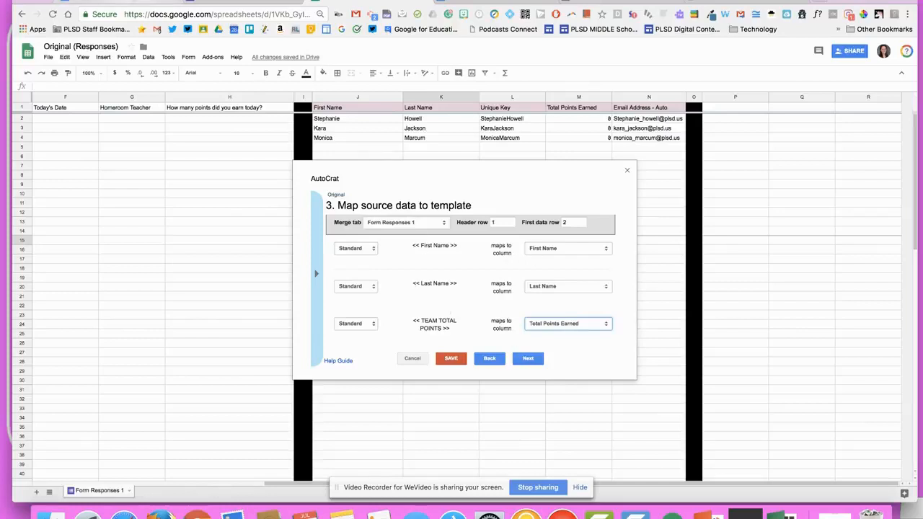
Cross-check the template's tags, keep the First Name mapping, and advance to file settings
left_click(119, 1)
left_click(386, 2)
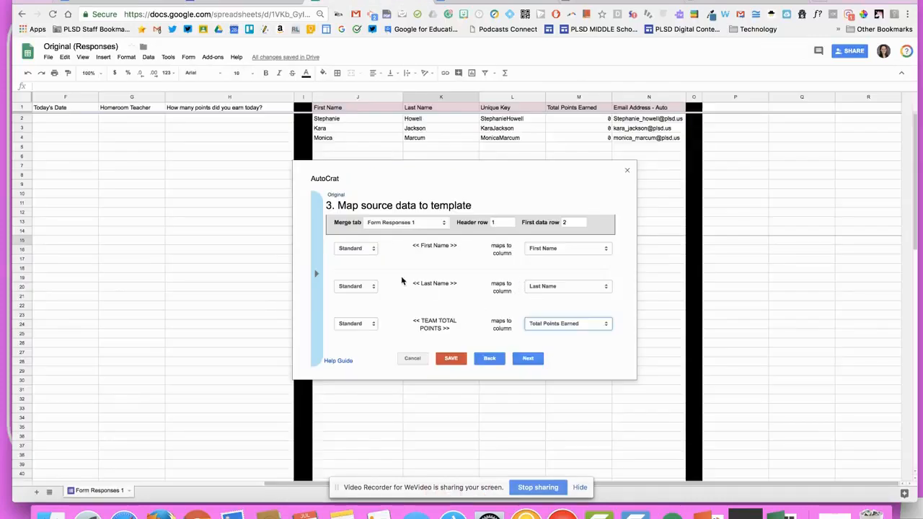
left_click(112, 2)
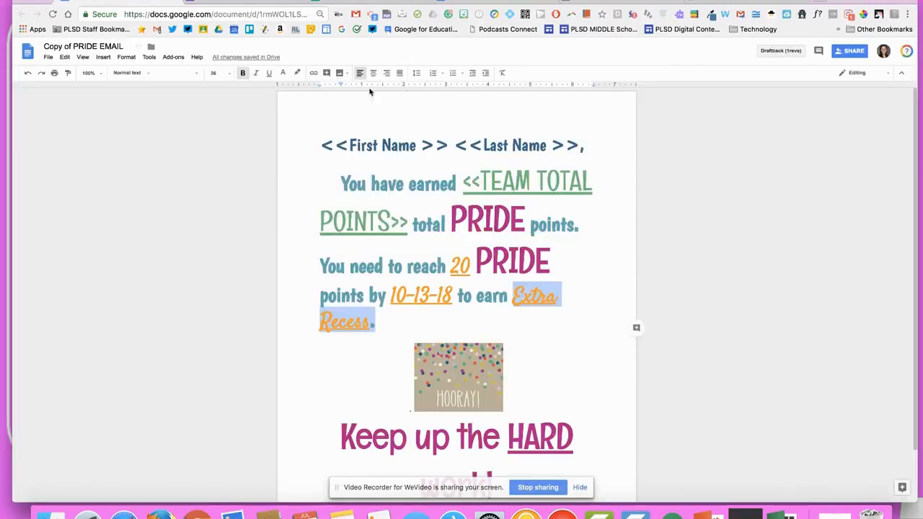
left_click(361, 3)
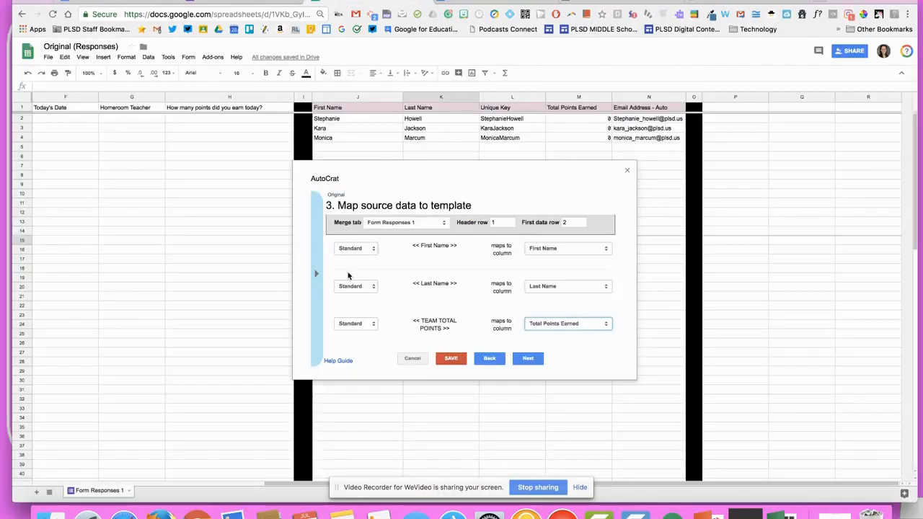
left_click(552, 248)
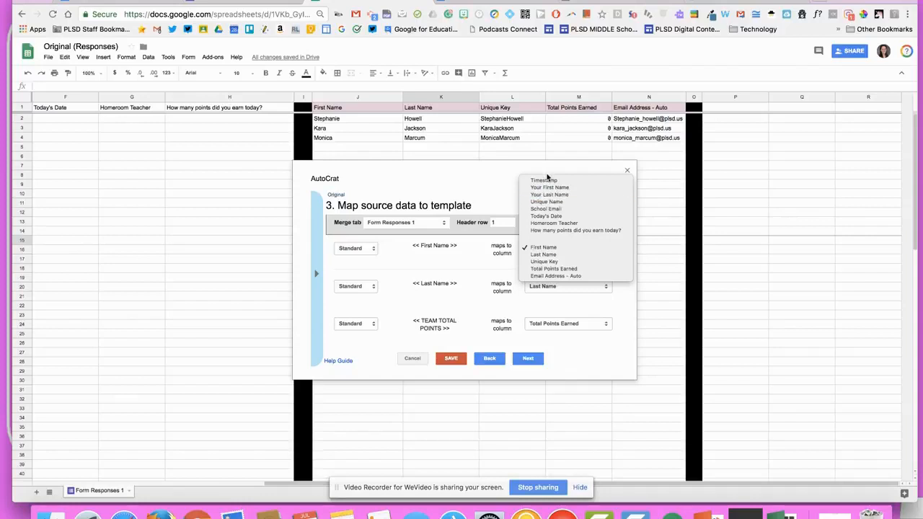
left_click(469, 315)
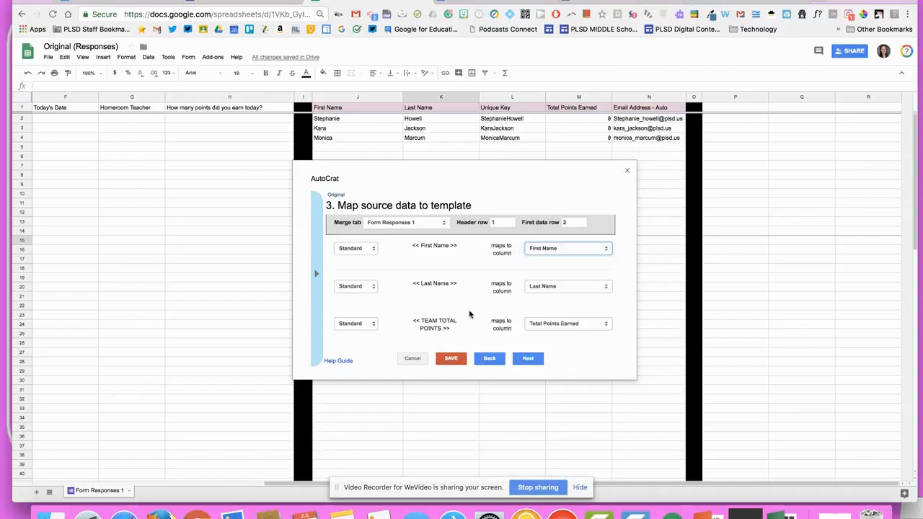
left_click(532, 359)
left_click(415, 234)
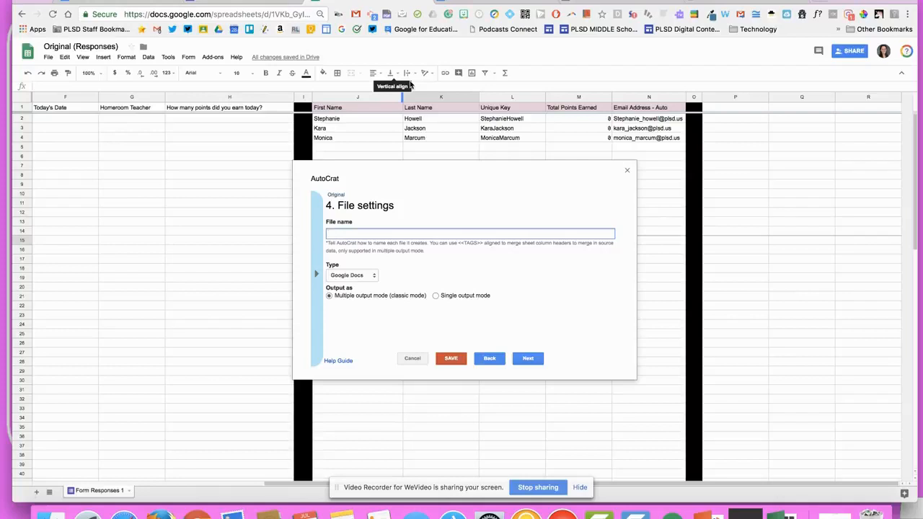
Set the file name to '<<First Name>> <<Last Name>> Original <<Today's Date>>' using the sheet headers
left_click(366, 107)
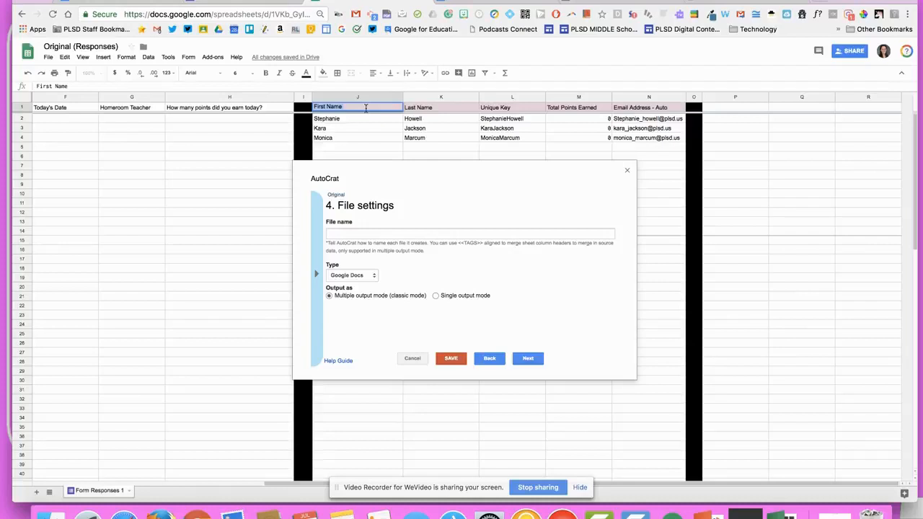
left_click(356, 234)
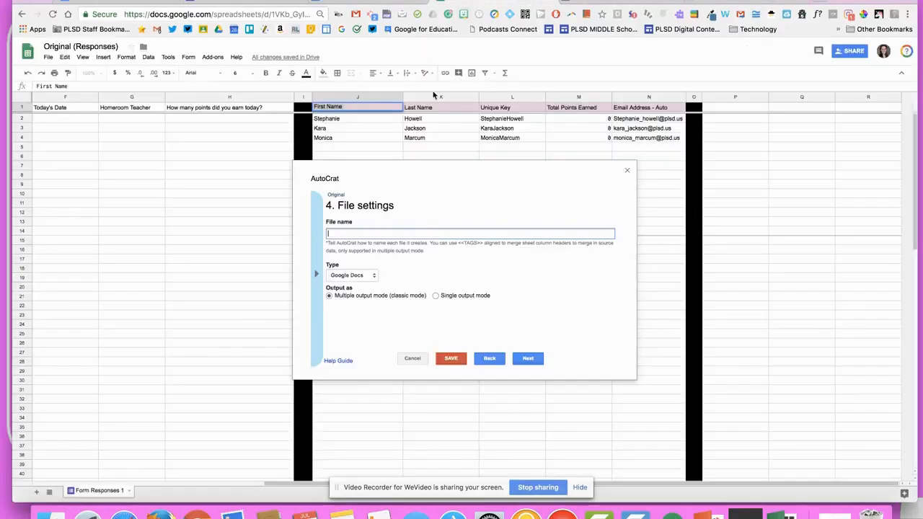
type("First Name >>")
left_click(442, 107)
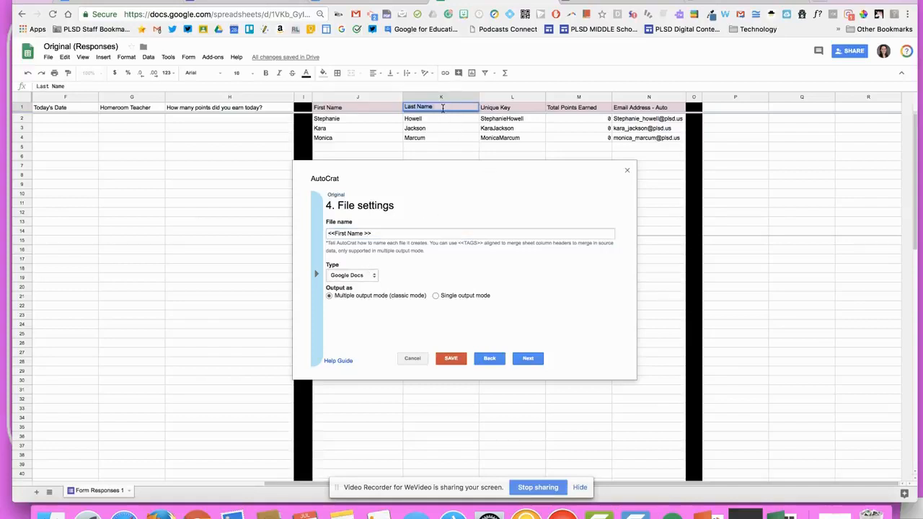
left_click(427, 232)
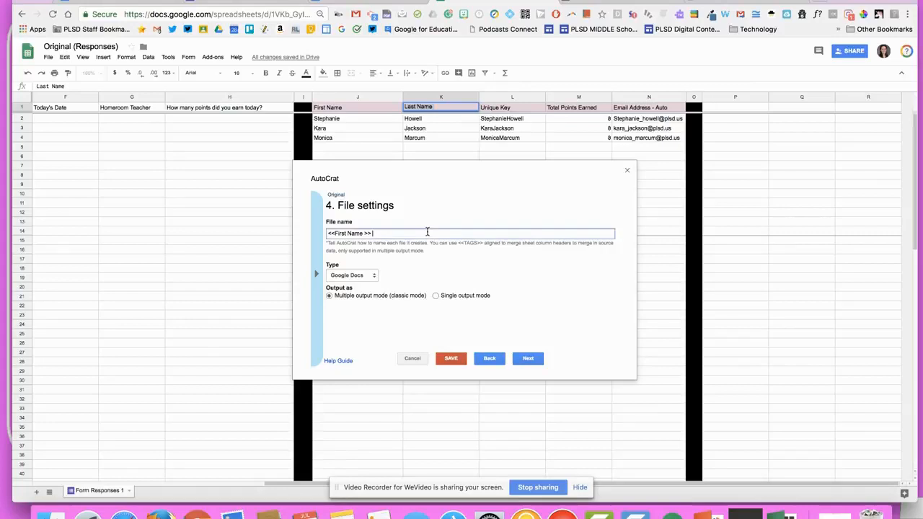
type("<<")
type("Last Name")
left_click(72, 108)
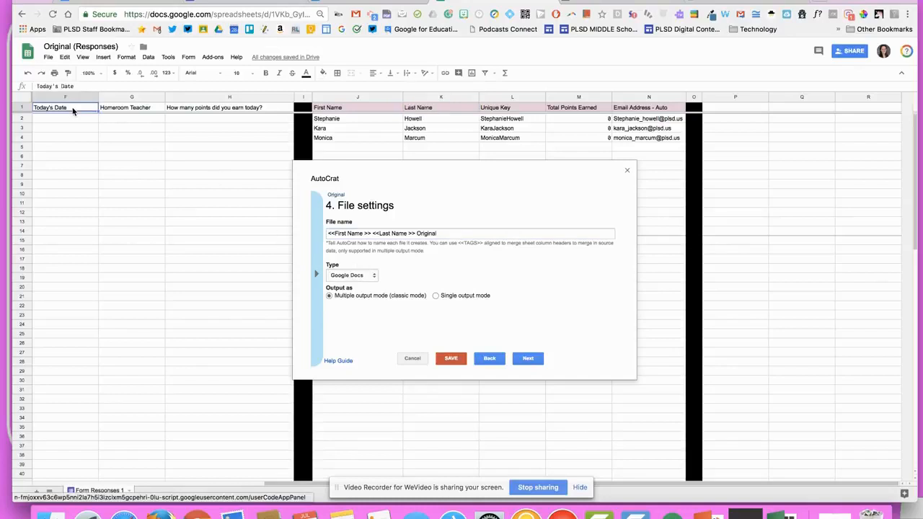
left_click(465, 234)
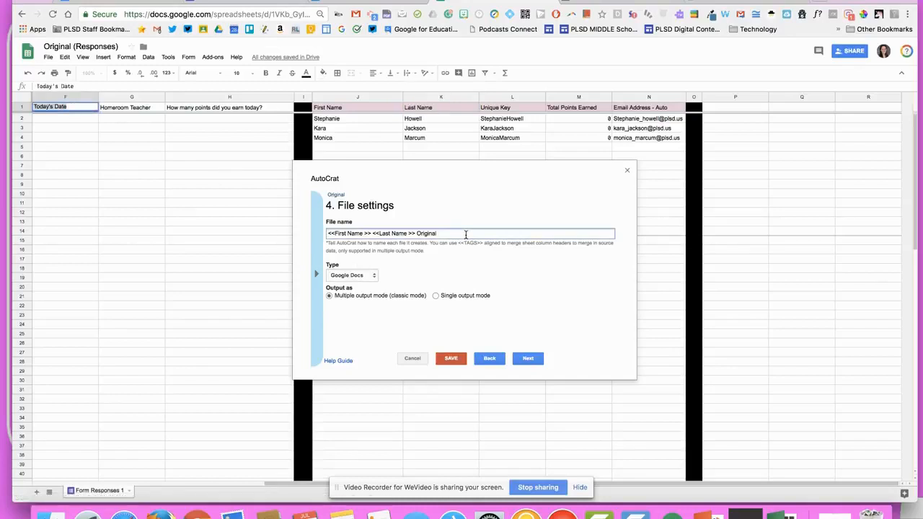
type("Today's Date")
Set the output type to PDF and continue to destination folder selection
left_click(353, 275)
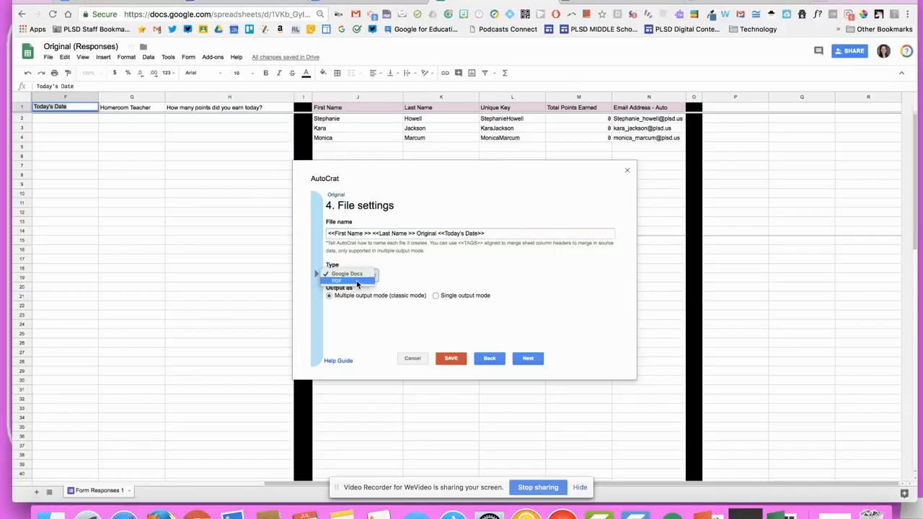
left_click(356, 281)
left_click(355, 275)
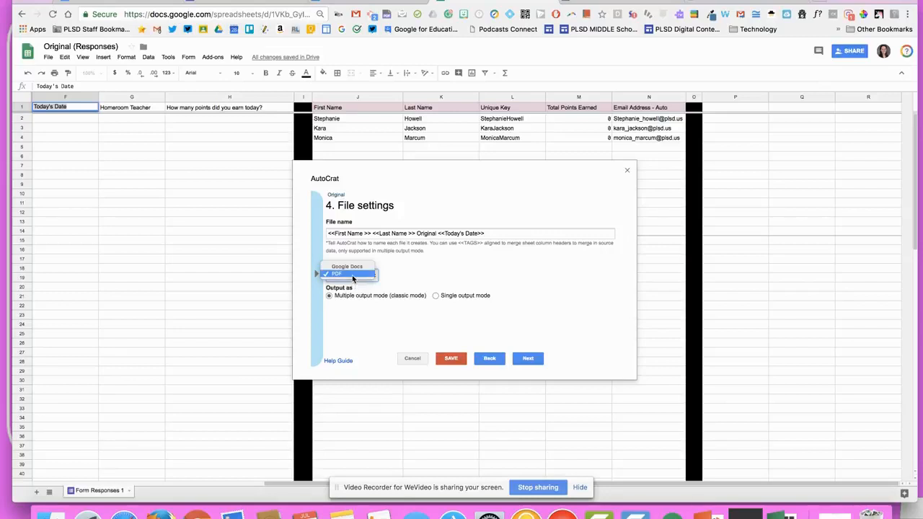
left_click(350, 275)
left_click(526, 359)
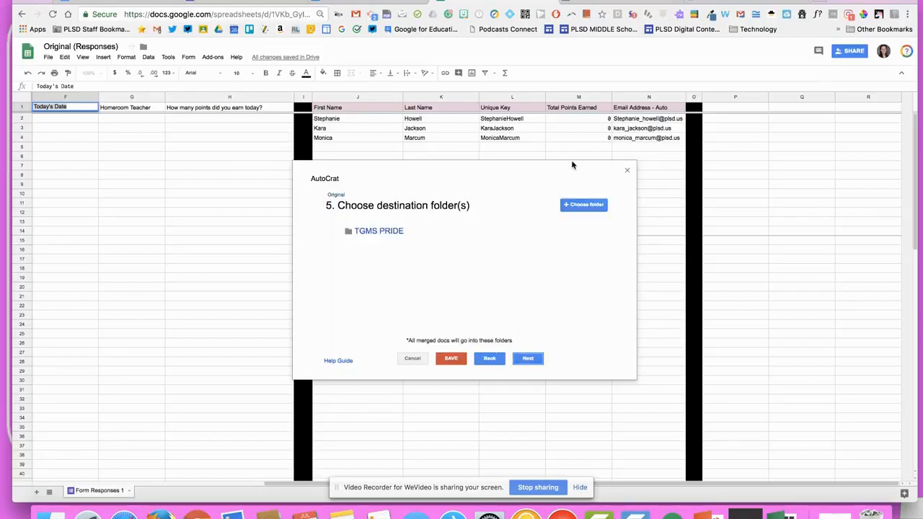
Begin choosing a destination folder, then look up the TGMS PRIDE folder in Drive
left_click(578, 204)
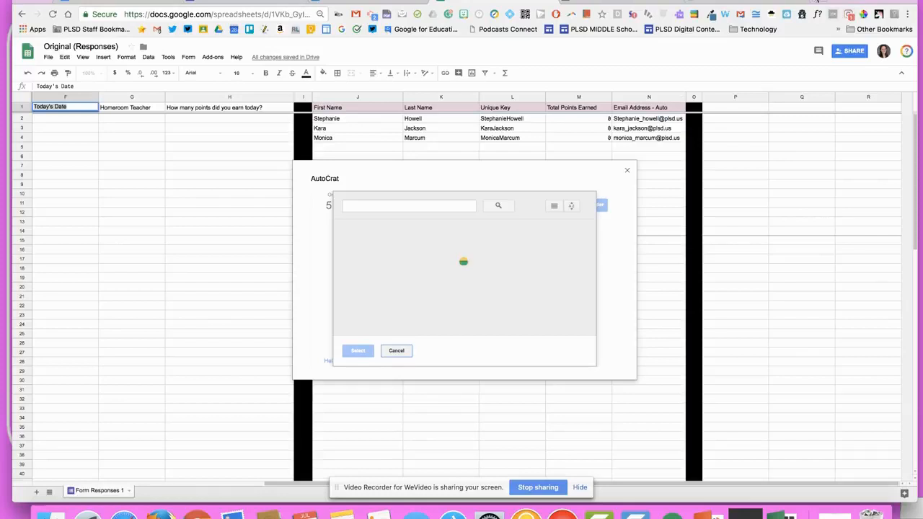
left_click(754, 2)
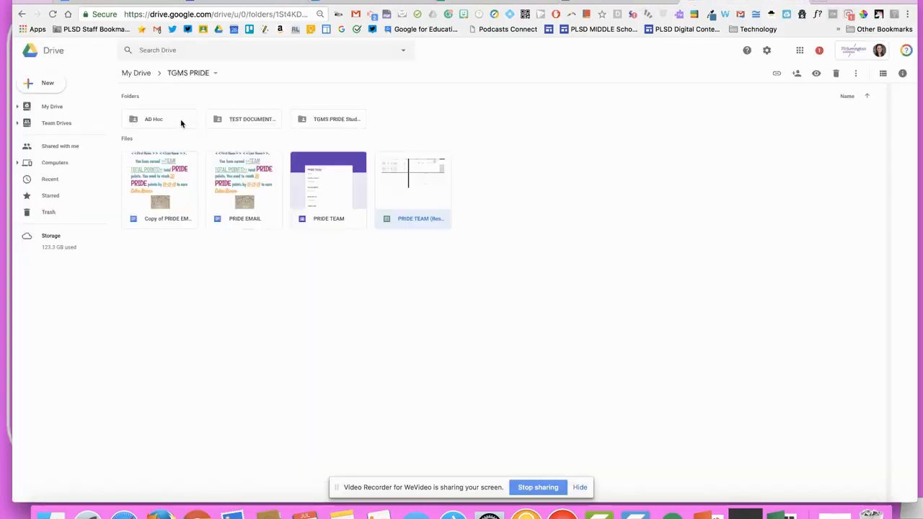
Find the Original Goole Form and sheet folder inside TEST DOCUMENTS in Drive, then go back to autoCrat
double_click(243, 121)
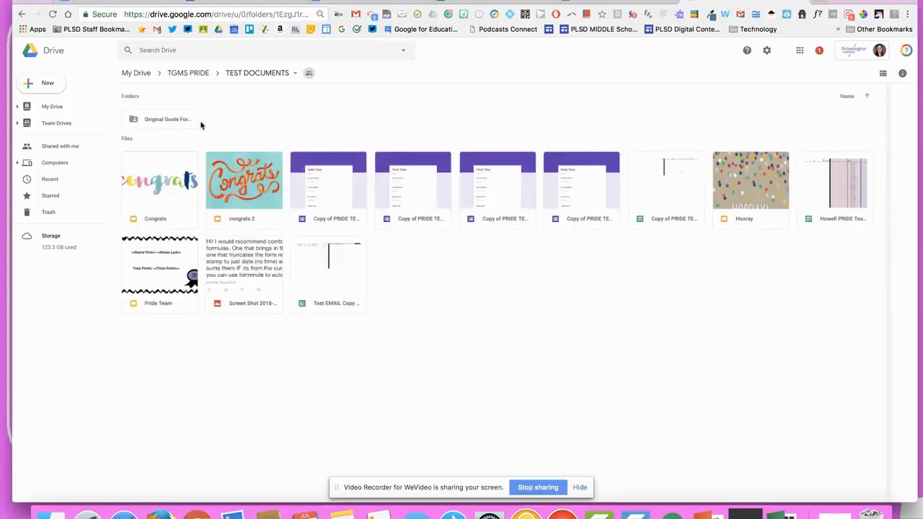
double_click(161, 120)
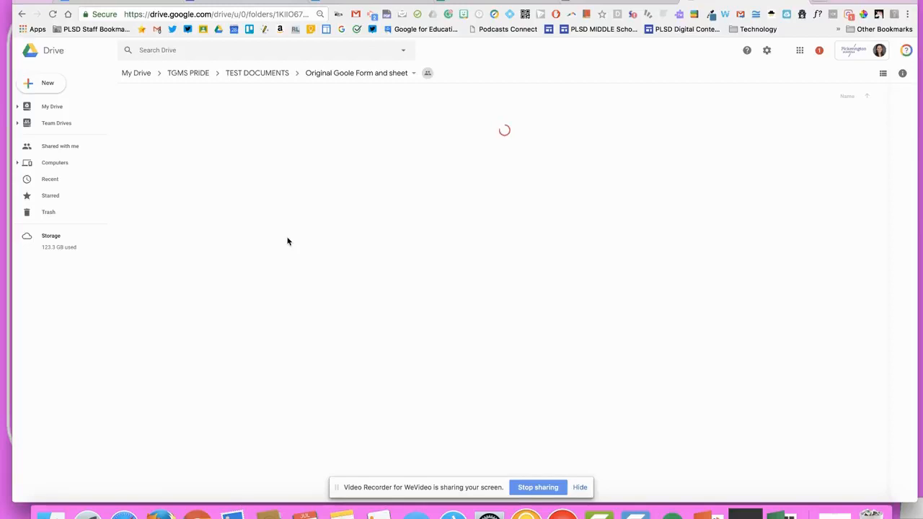
right_click(367, 313)
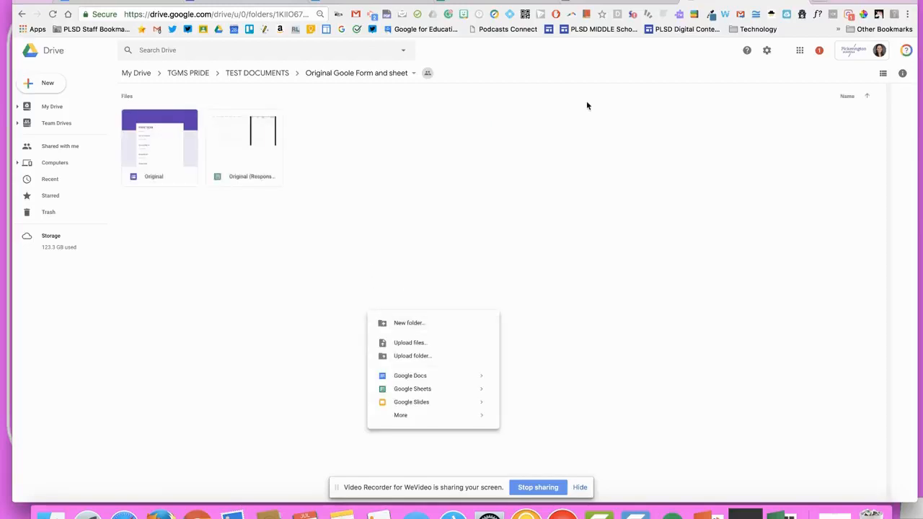
left_click(633, 5)
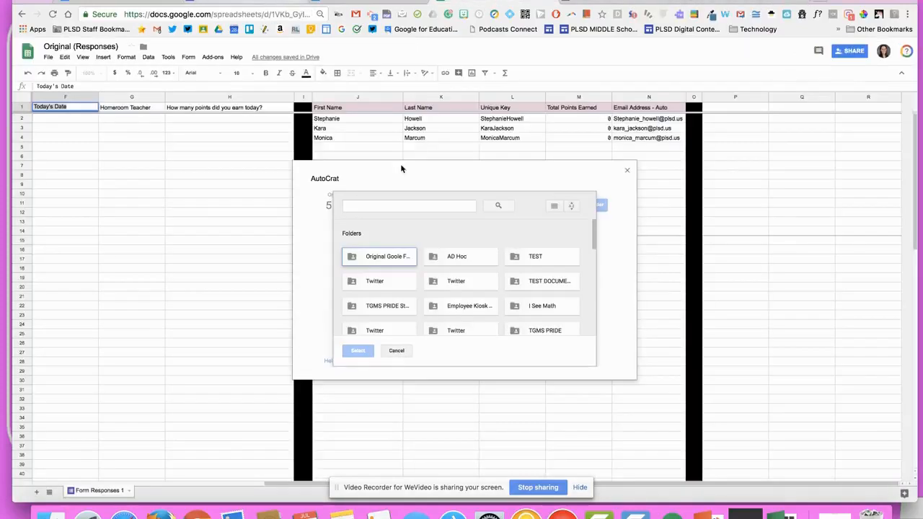
Make Original Goole Form and sheet the only destination folder by removing TGMS PRIDE
left_click(370, 260)
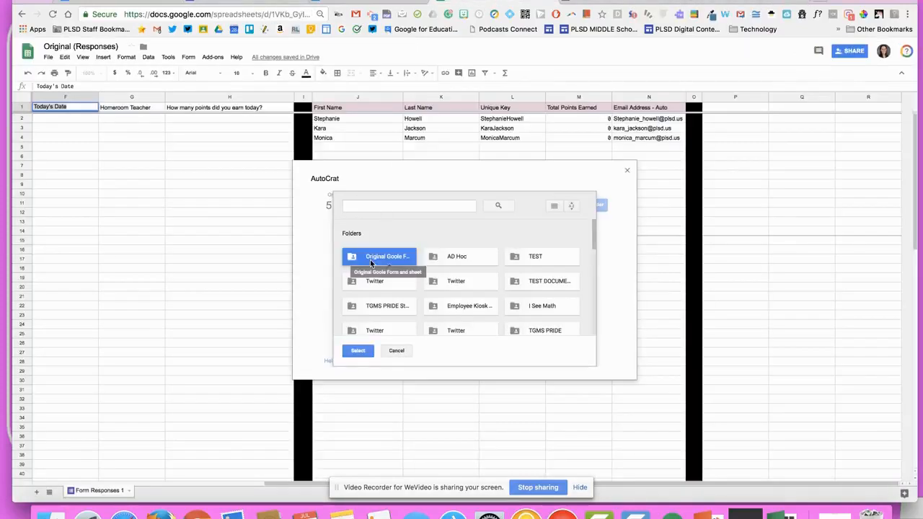
left_click(358, 351)
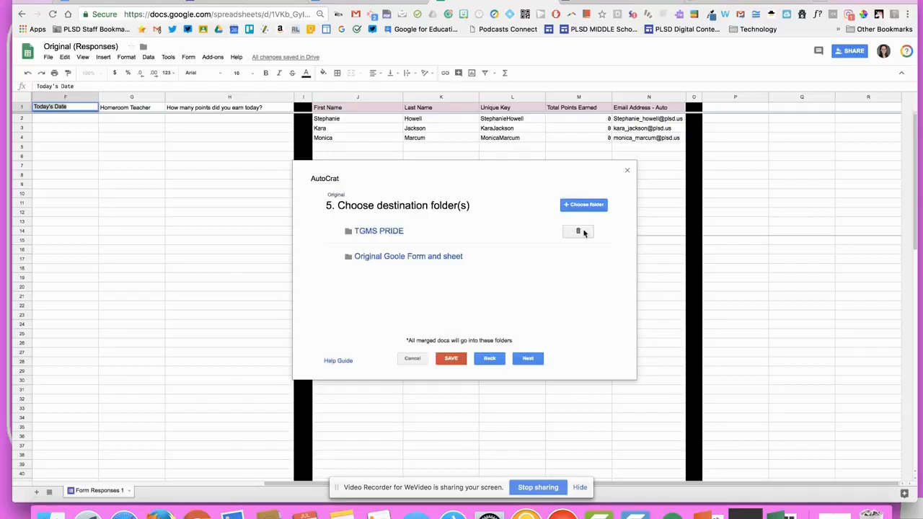
left_click(583, 231)
left_click(591, 265)
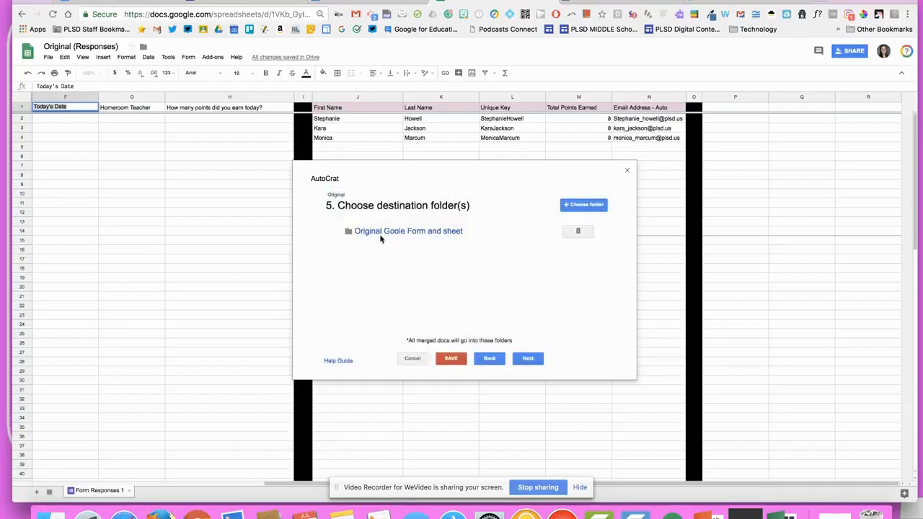
Move past the dynamic folder reference step and add a merge condition
left_click(525, 361)
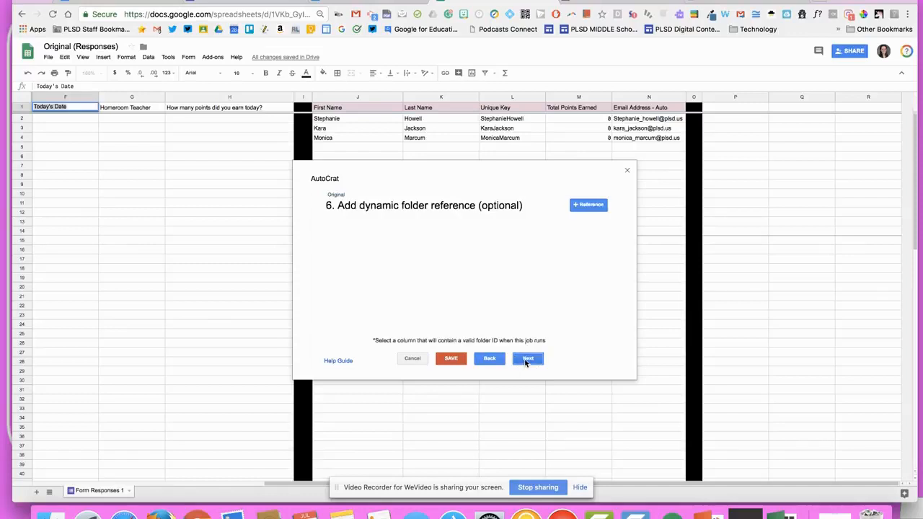
left_click(526, 360)
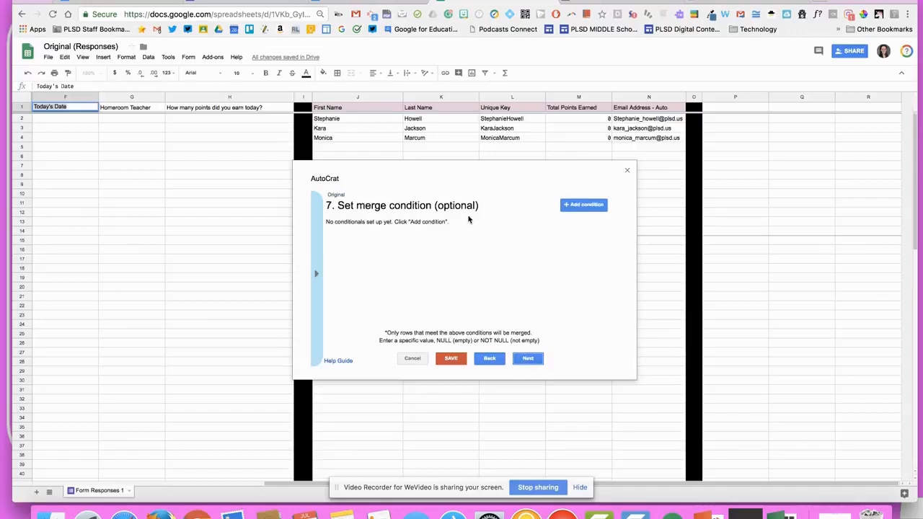
left_click(606, 204)
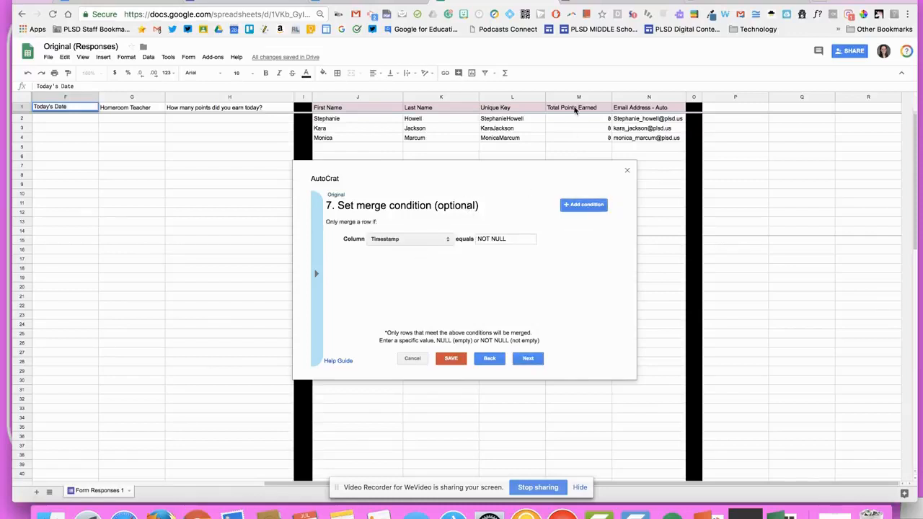
Base the merge condition on the Total Points Earned column and save the Original job
left_click(420, 240)
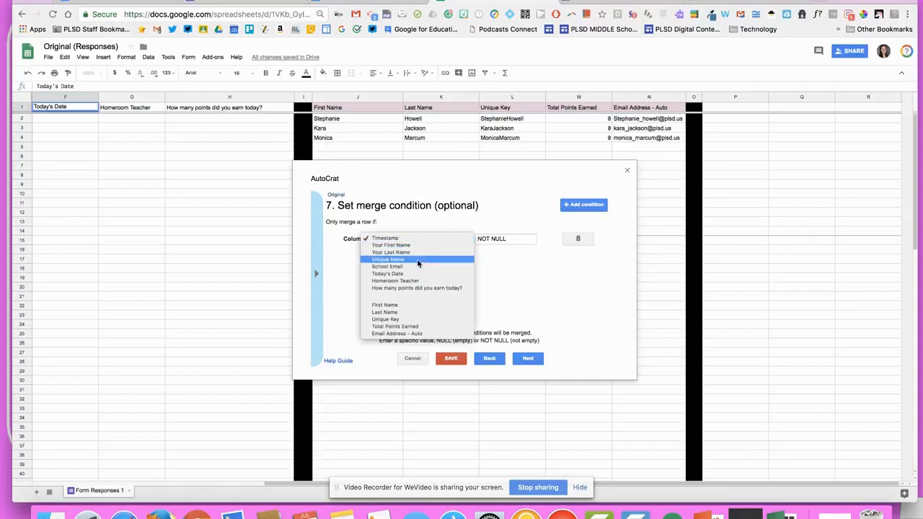
left_click(414, 328)
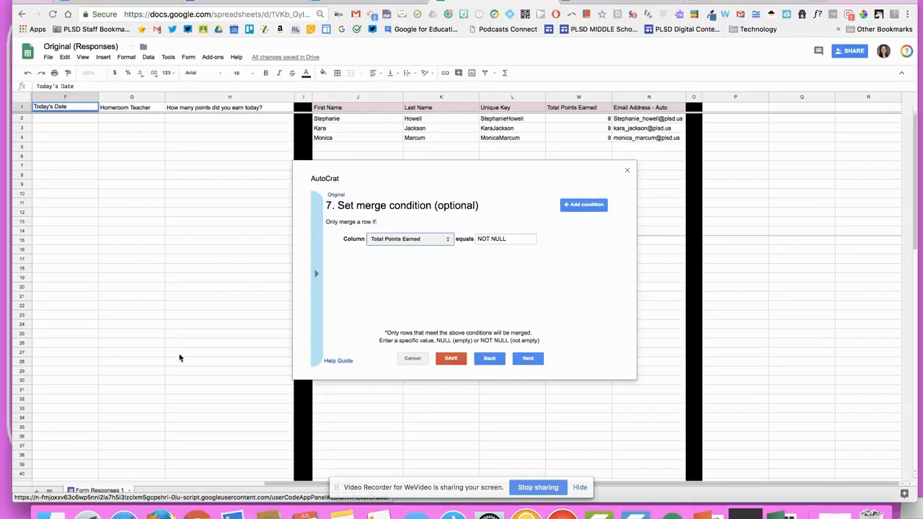
left_click(450, 358)
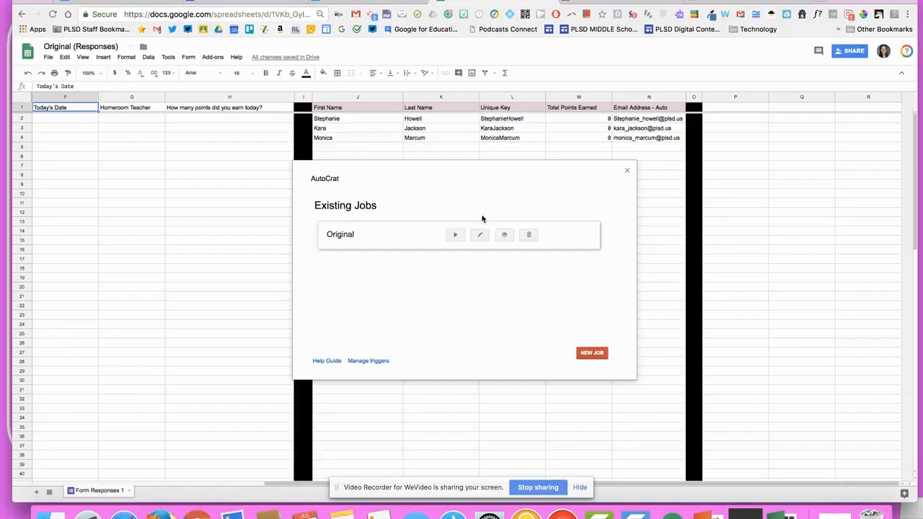
Reopen the Original job, go to step 8, and set Share doc to Yes as PDF
left_click(479, 234)
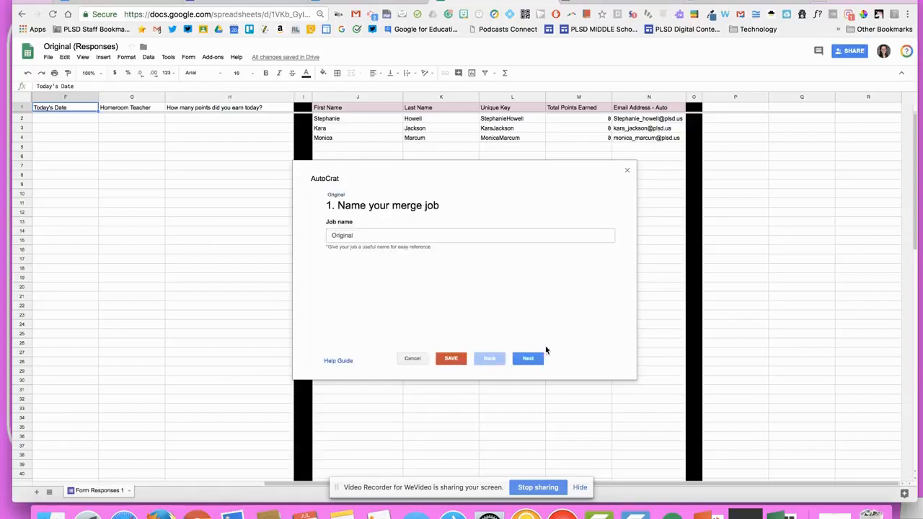
left_click(528, 361)
left_click(528, 361)
left_click(527, 360)
left_click(528, 360)
left_click(527, 361)
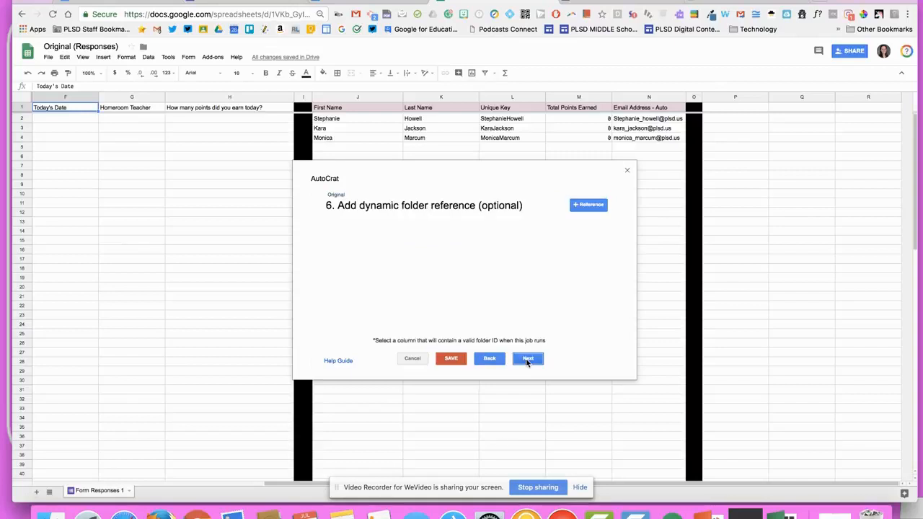
left_click(528, 361)
left_click(527, 360)
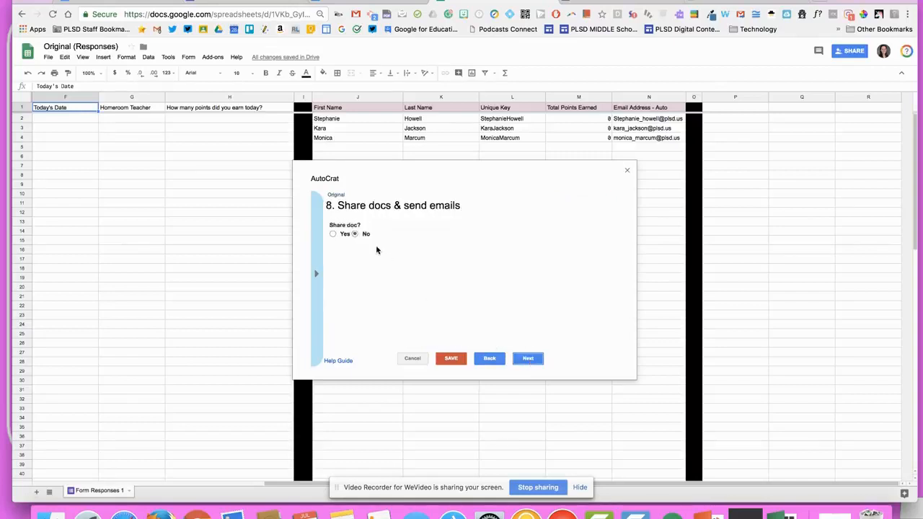
left_click(345, 235)
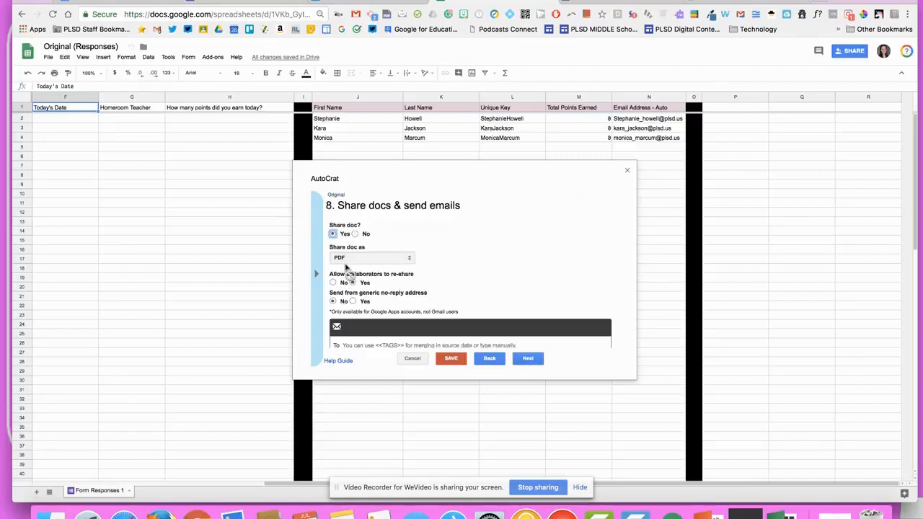
Review the PRIDE EMAIL template and the project folder before filling in the email fields
scroll(408, 288, "down", 3)
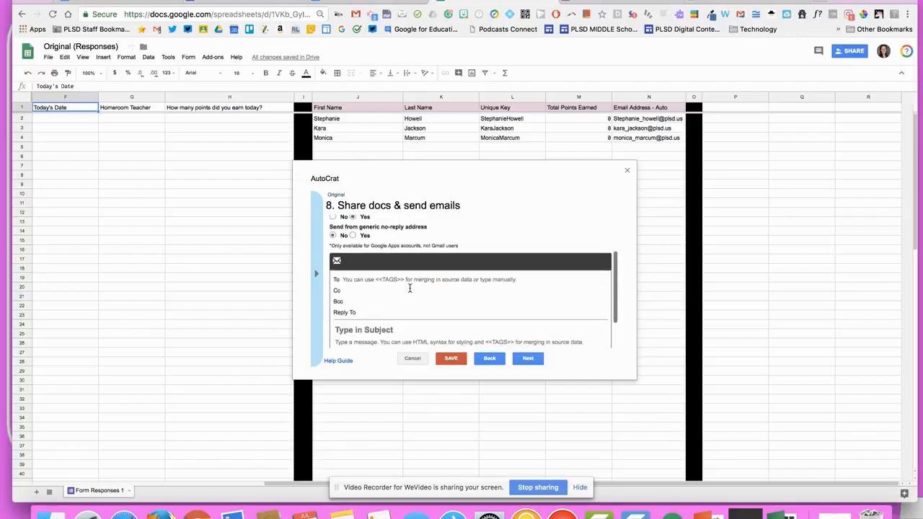
scroll(392, 284, "up", 3)
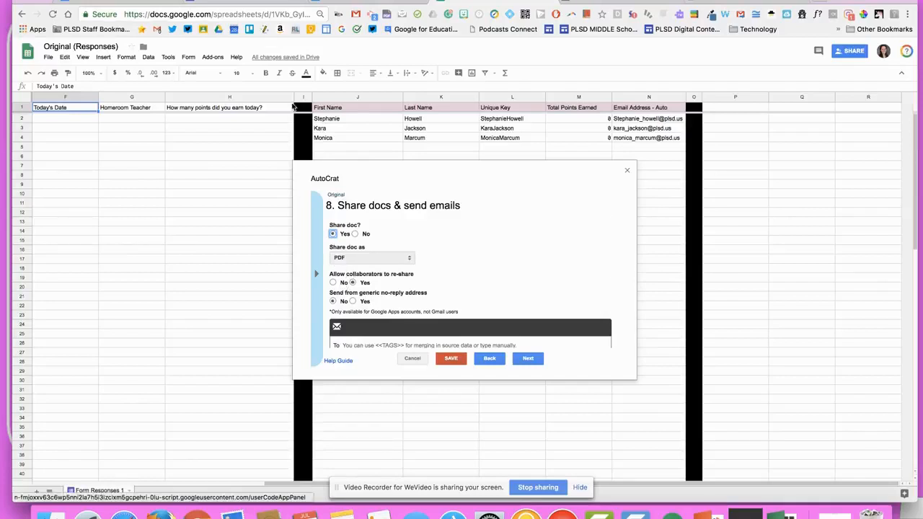
left_click(124, 2)
scroll(466, 344, "down", 2)
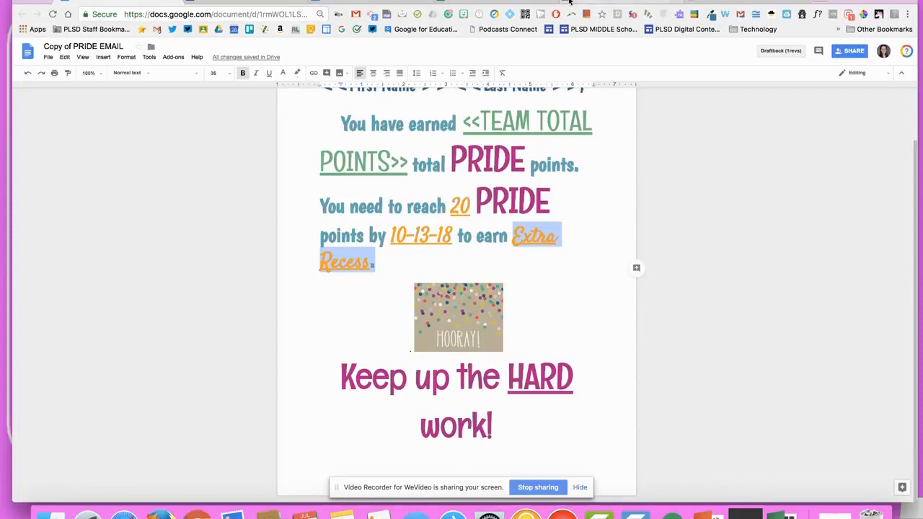
left_click(726, 4)
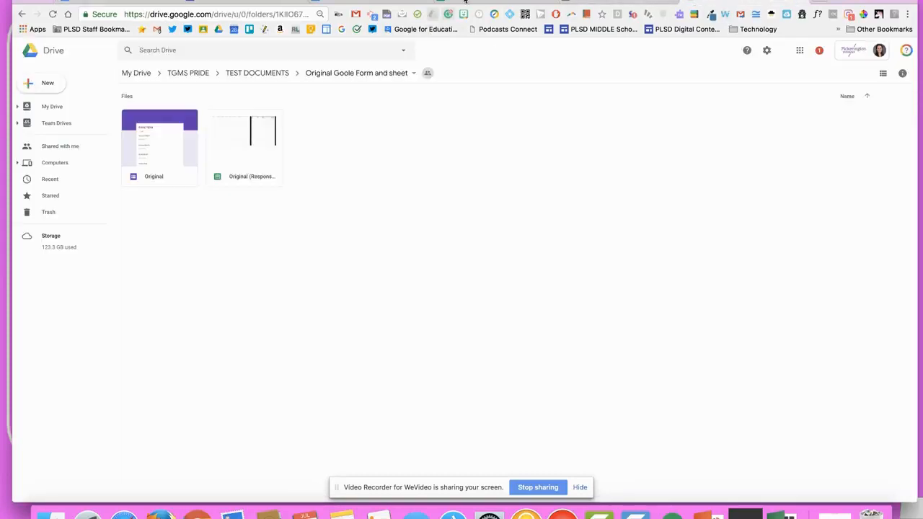
left_click(501, 3)
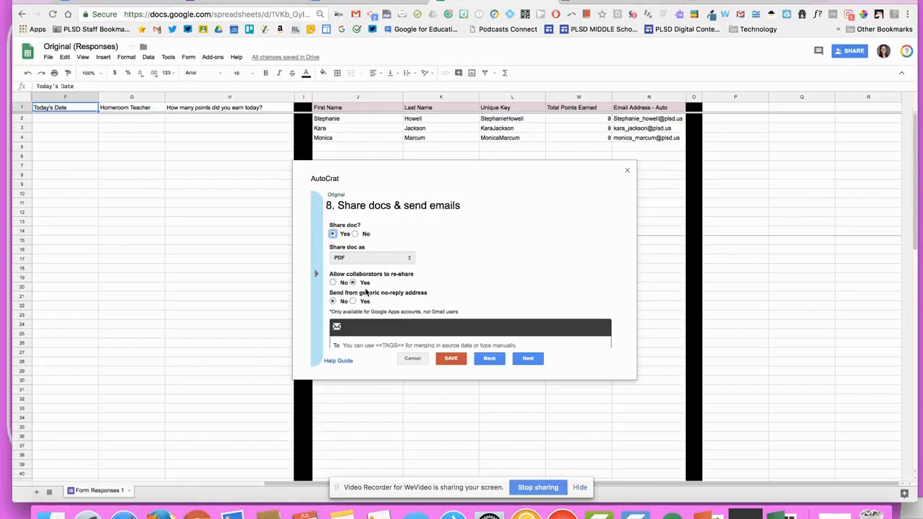
scroll(359, 288, "down", 2)
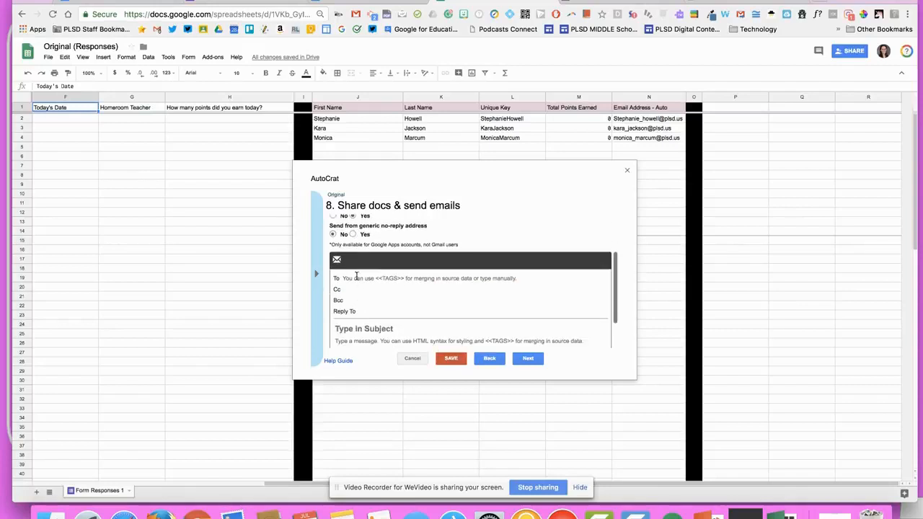
Address the email To <<Email Address - Auto>>
double_click(656, 108)
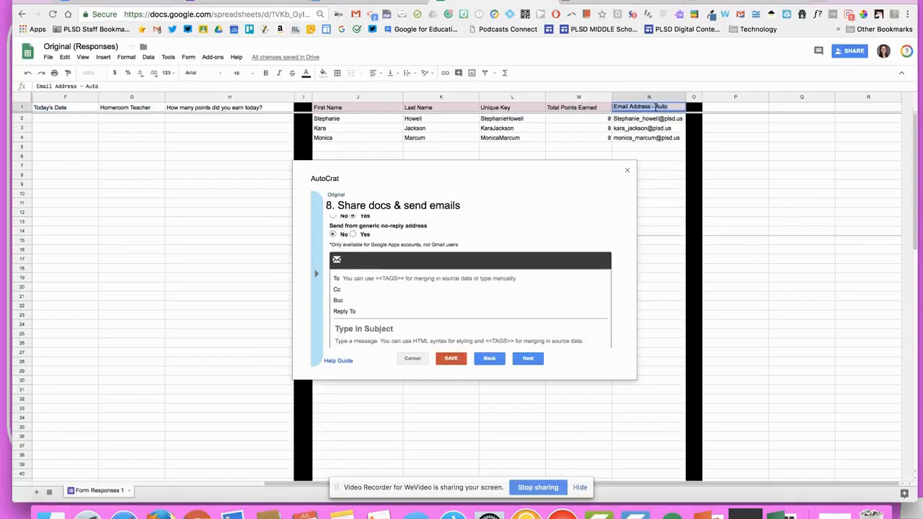
left_click(447, 277)
type("<<")
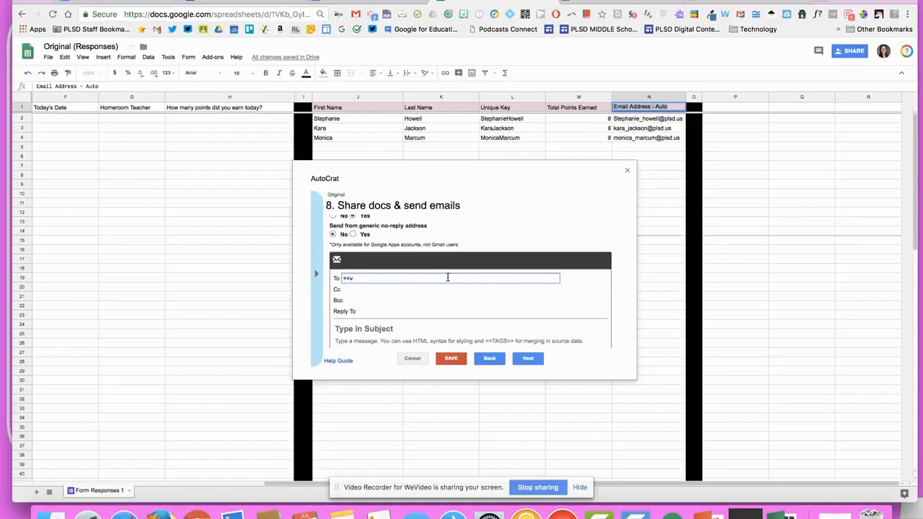
type("Email Address - Auto")
type(">>")
Start the subject as 'Pride points for <<First Name >>'
left_click(385, 328)
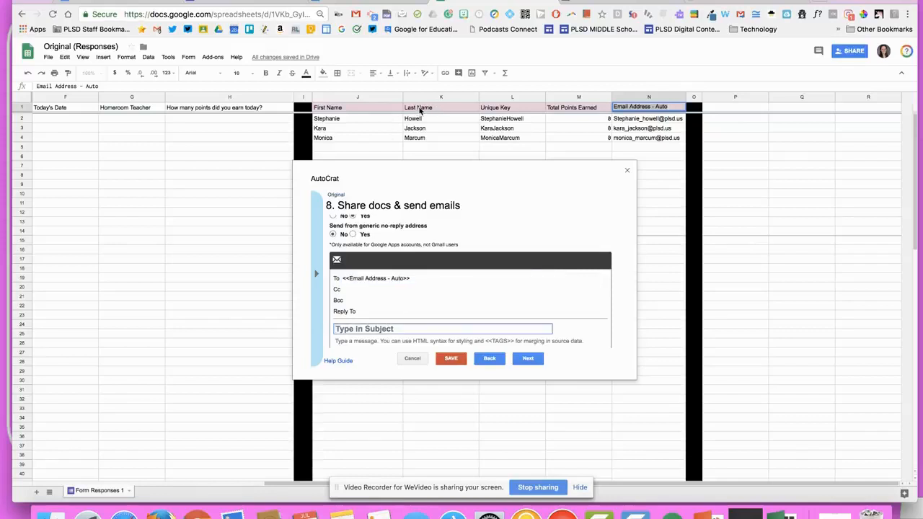
type("PRid")
key("BackSpace")
key("BackSpace")
type("ride points for")
left_click(421, 109)
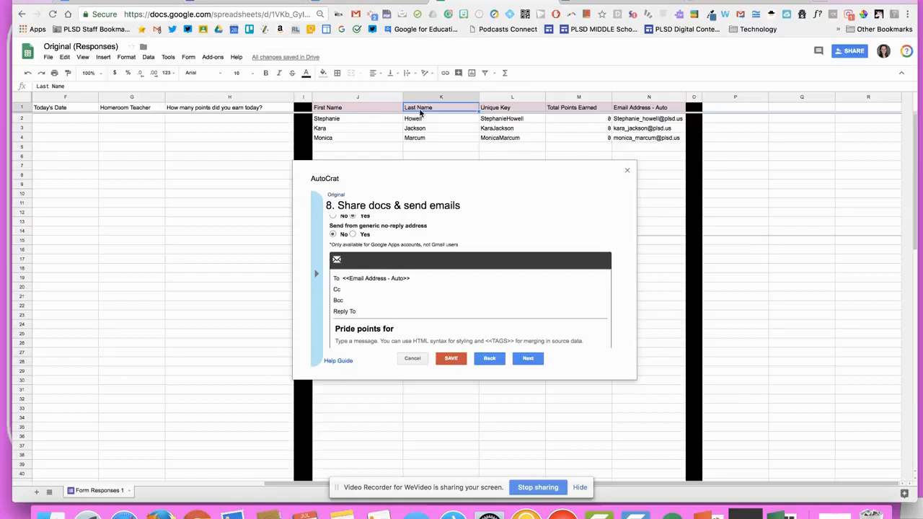
triple_click(371, 107)
key("ctrl+c")
left_click(423, 327)
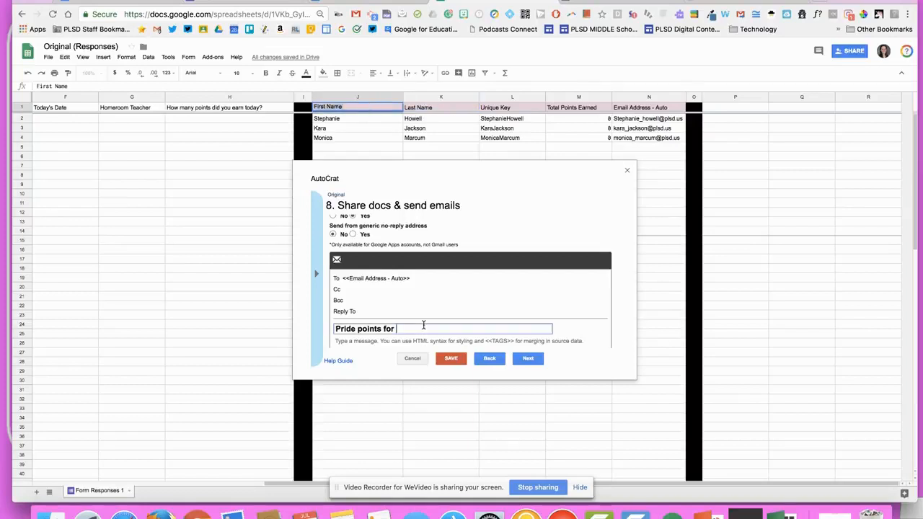
type("<<")
key("ctrl+v")
type(">>")
Append the <<Last Name>> merge tag to the email subject
left_click(438, 107)
left_click(478, 330)
type("V")
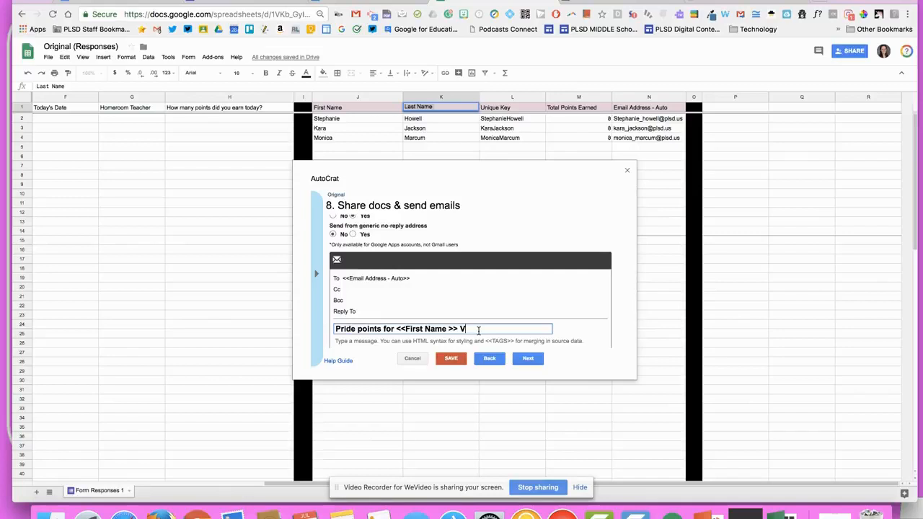
type("Last Name")
type("<<")
scroll(516, 329, "down", 1)
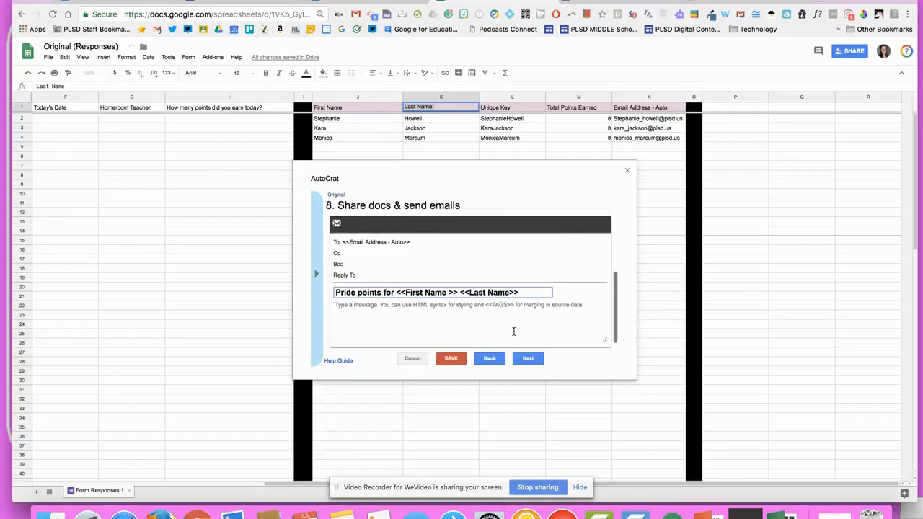
Paste the PRIDE EMAIL template's message into the autoCrat email body
left_click(146, 7)
left_click_drag(523, 421, 317, 73)
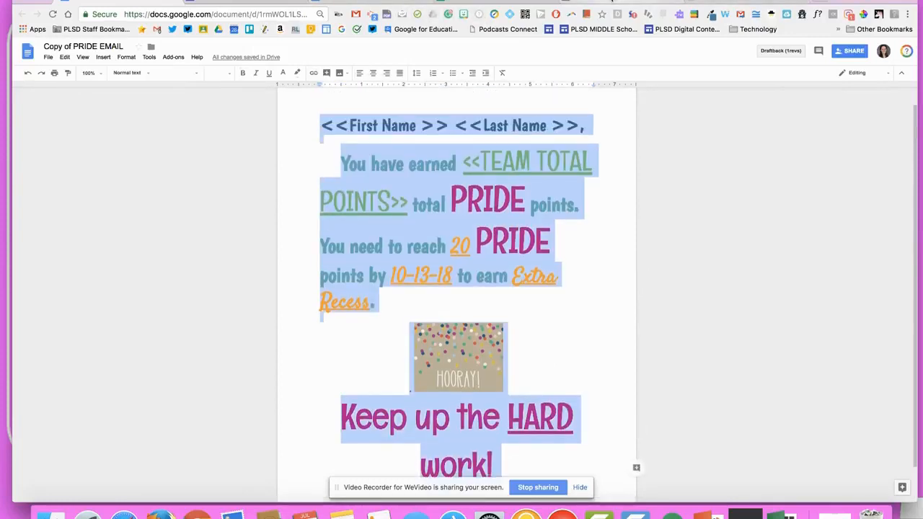
left_click(465, 4)
left_click(420, 317)
type("You have earned  <<TEAM TOTAL POINTS>> total PRIDE points. You need to reach 20 PRIDE points by 10-13-18 to earn Extra Recess.  . Keep up the HARD work!")
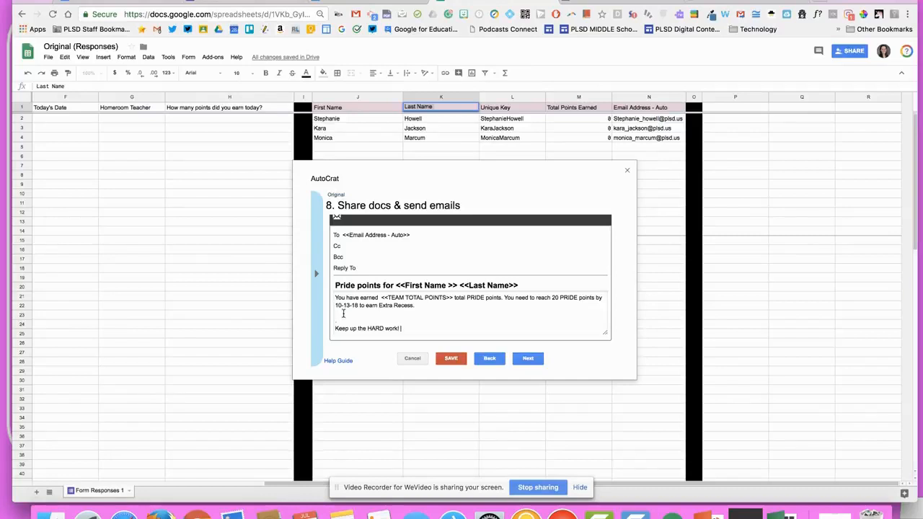
Check the pasted message against the template around the Extra Recess line, then continue to job triggers
left_click(132, 2)
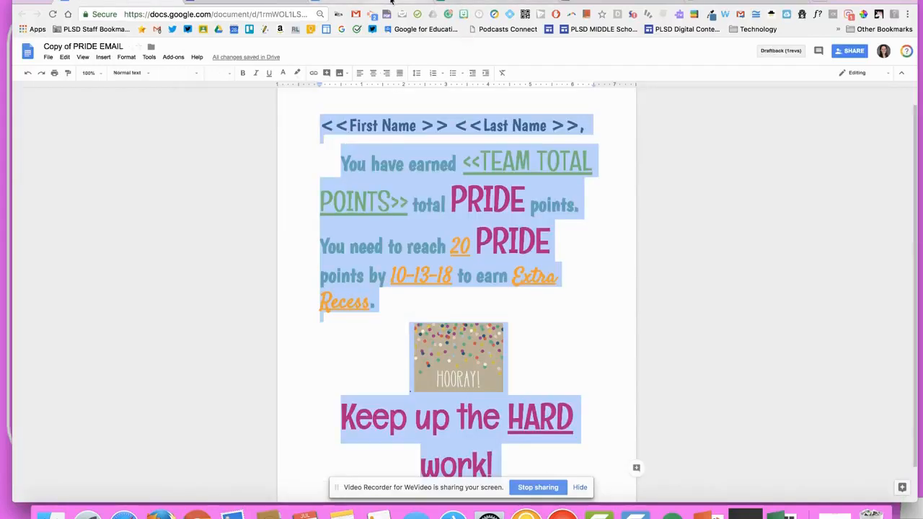
left_click(473, 2)
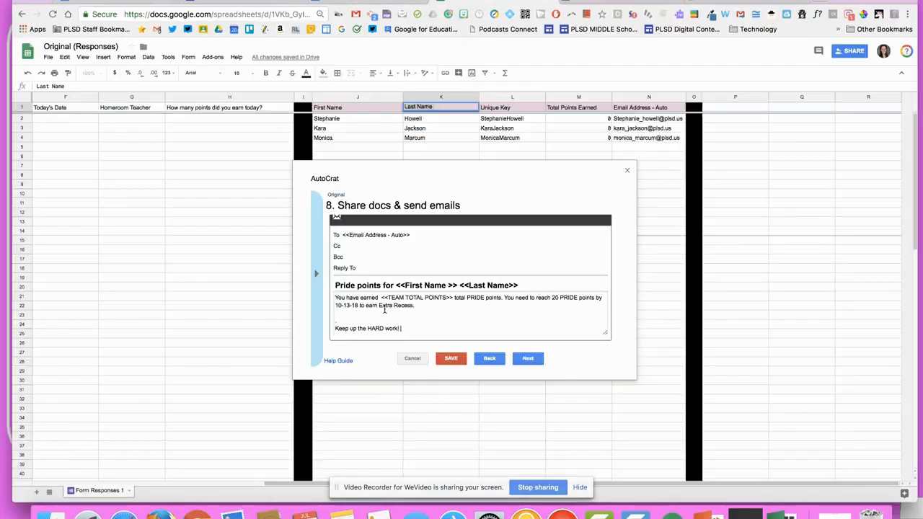
left_click_drag(377, 305, 470, 305)
left_click(453, 307)
scroll(390, 298, "up", 1)
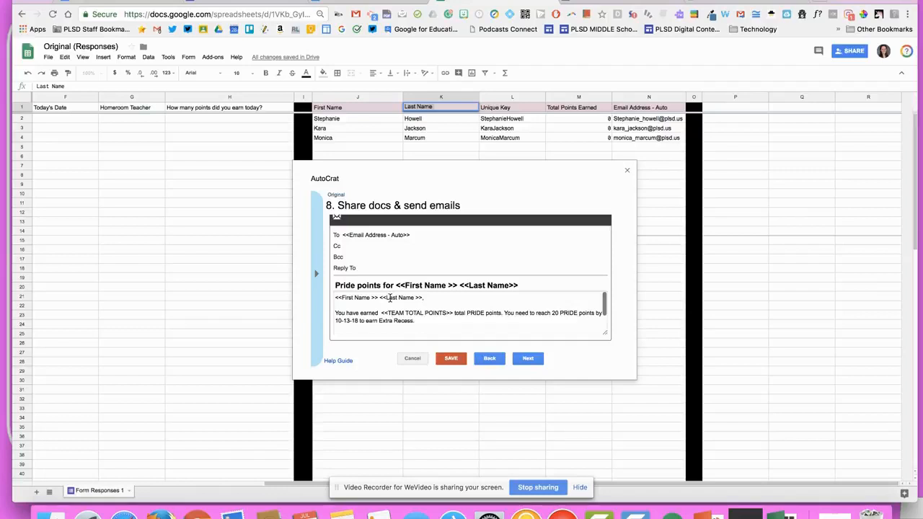
left_click(528, 359)
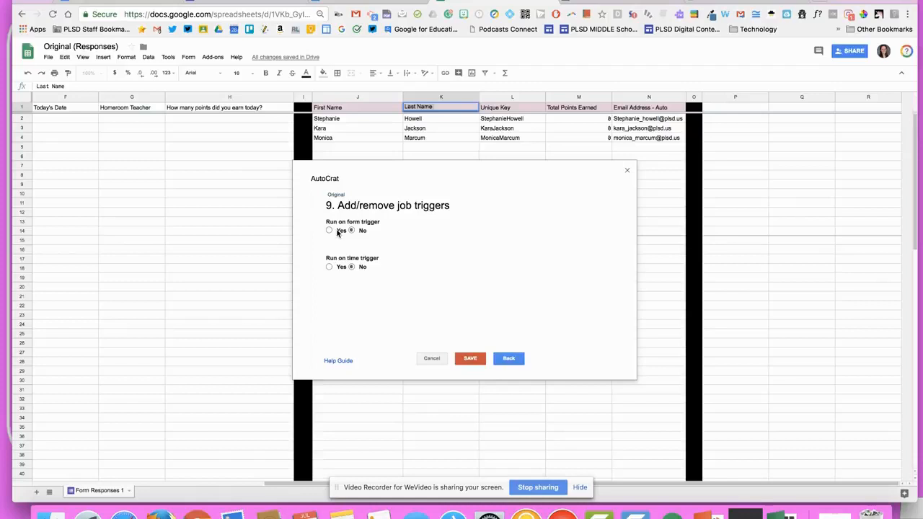
Save the Original job with the form and time triggers both left at No
left_click(467, 359)
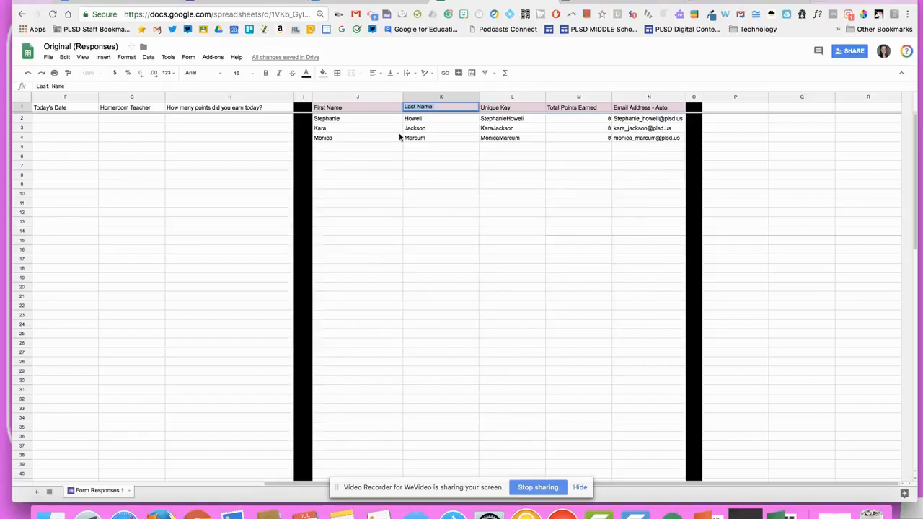
Clear the extra sample student rows in J3:N5
left_click(414, 149)
left_click_drag(342, 132, 641, 153)
key("Delete")
left_click(600, 186)
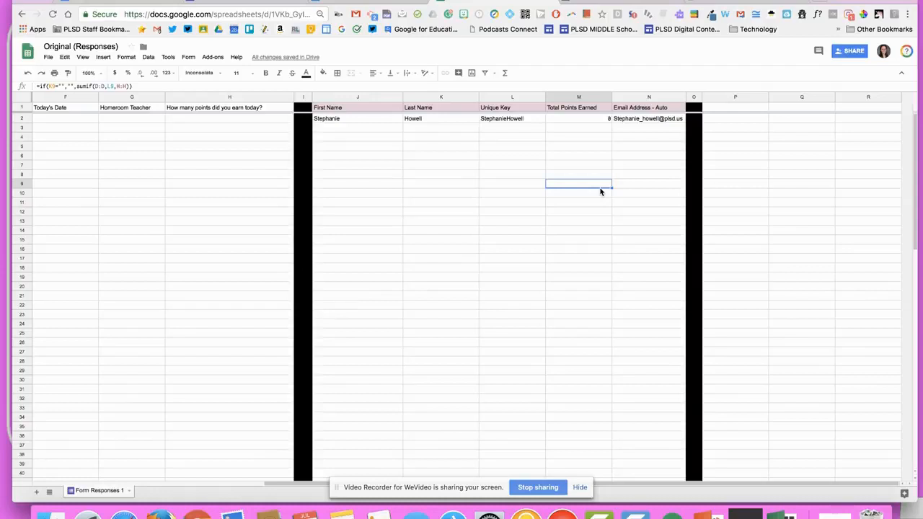
Open copyDown settings from the Add-ons menu
left_click(211, 58)
mouse_move(230, 128)
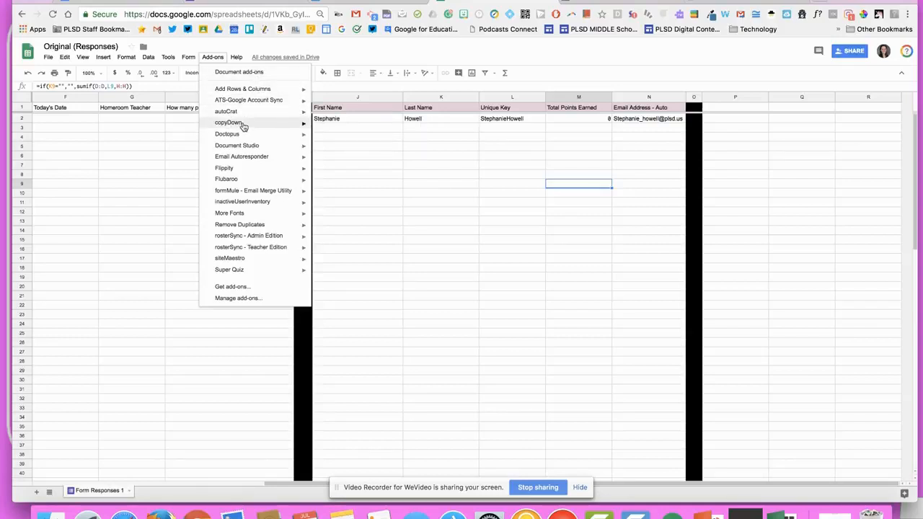
mouse_move(292, 134)
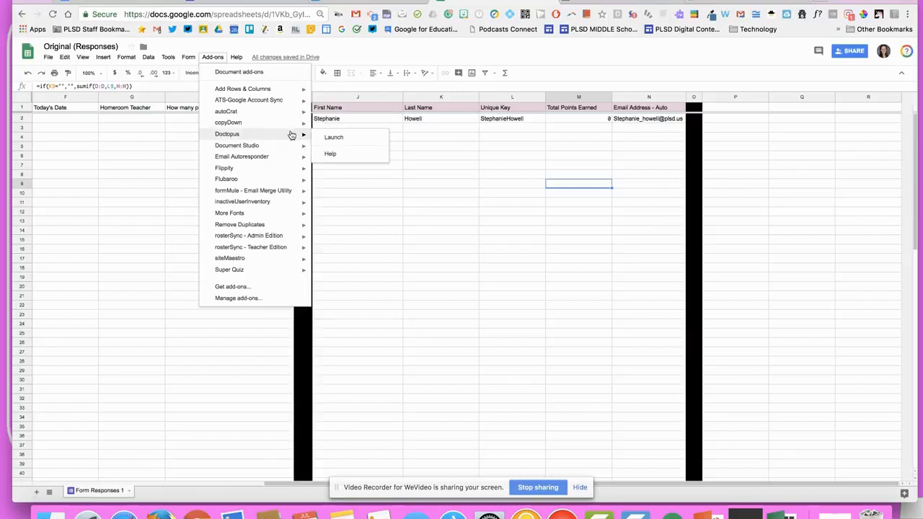
left_click(335, 127)
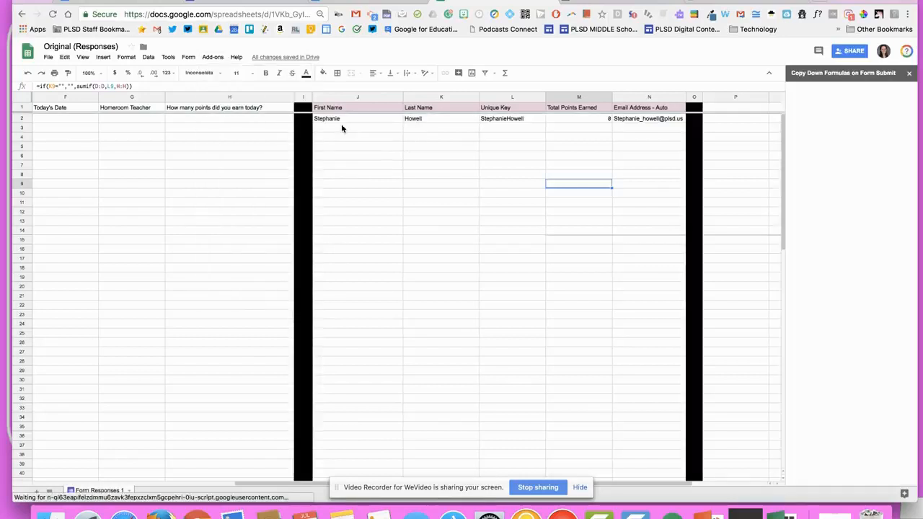
Turn copyDown ON with row 2 as the master formula row
scroll(341, 128, "left", 5)
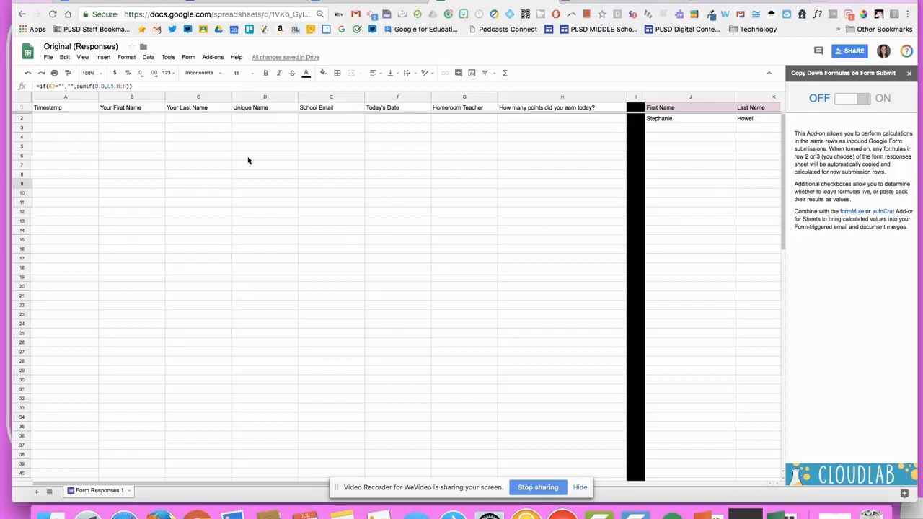
left_click(865, 103)
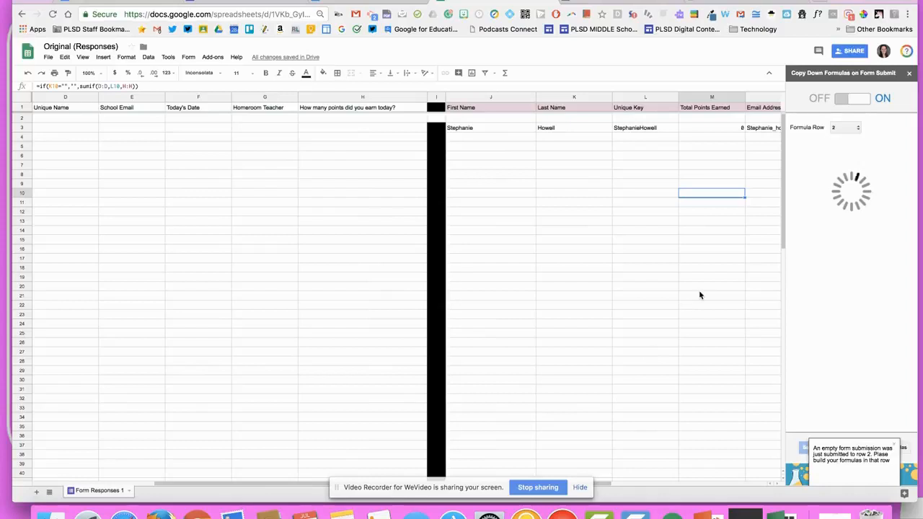
scroll(566, 216, "right", 5)
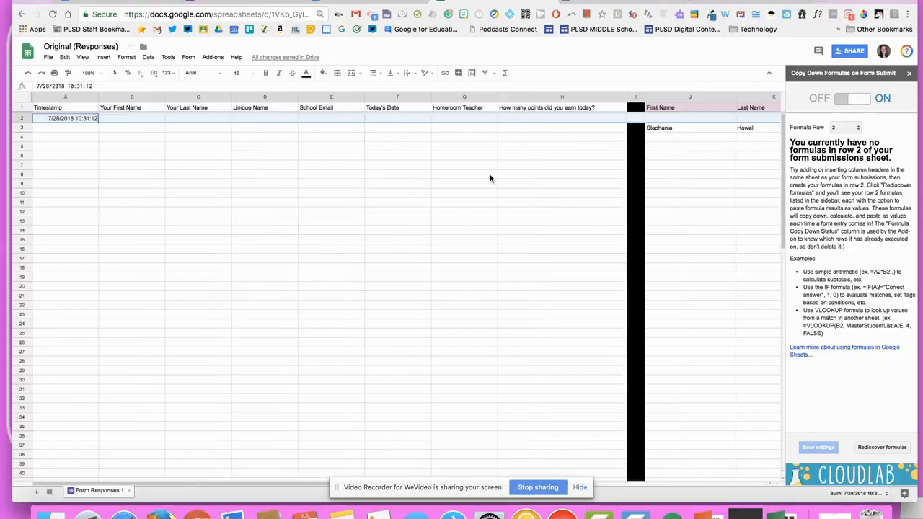
scroll(490, 179, "right", 5)
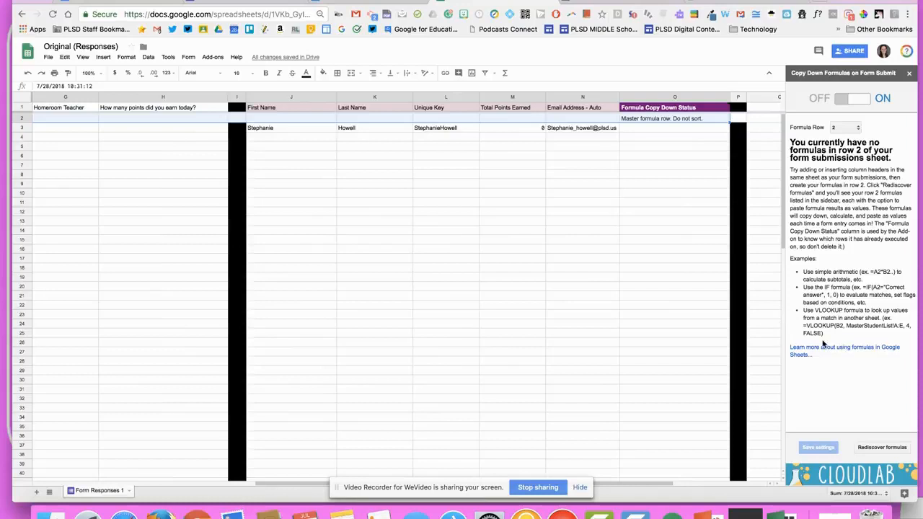
Close the copyDown panel and open the live PRIDE TEAM form
left_click(225, 2)
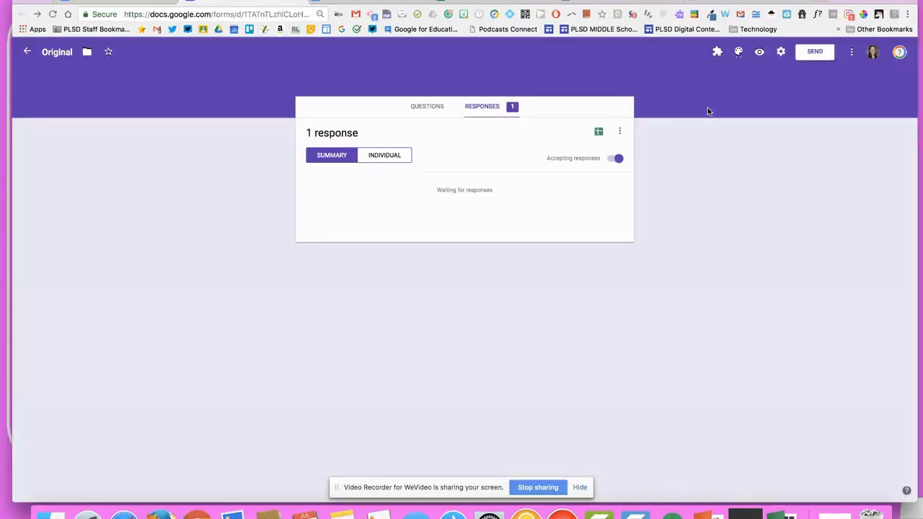
left_click(437, 107)
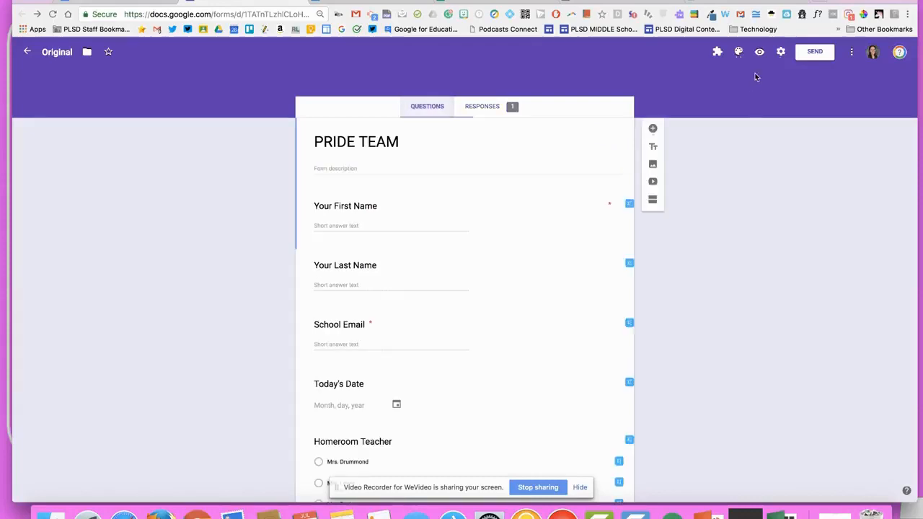
left_click(761, 54)
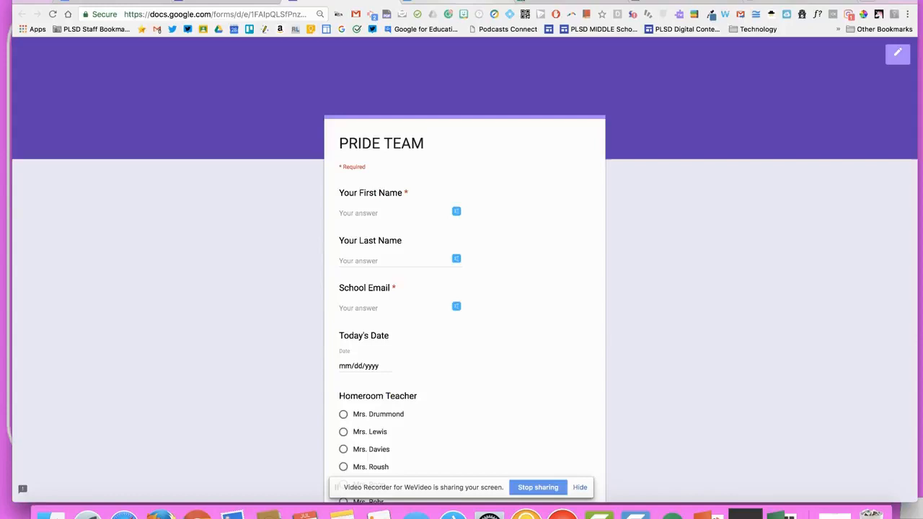
left_click(479, 2)
left_click(540, 2)
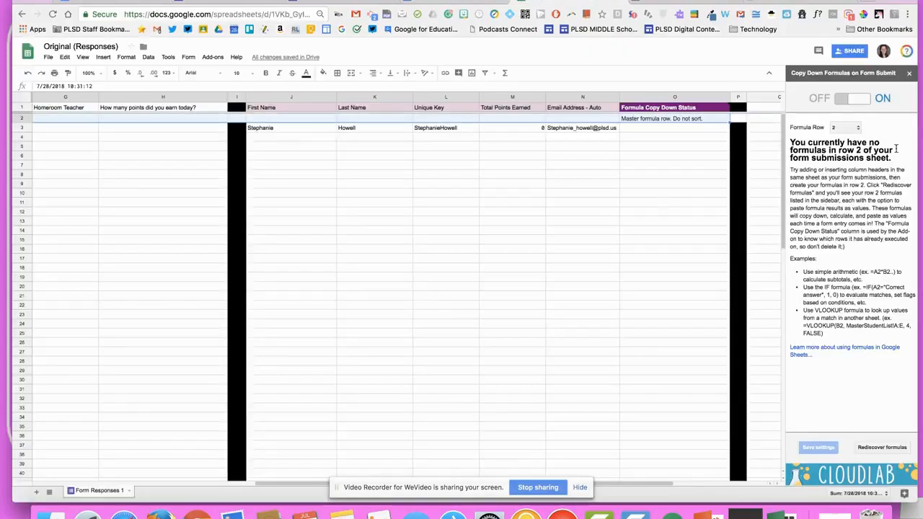
left_click(910, 75)
left_click(233, 4)
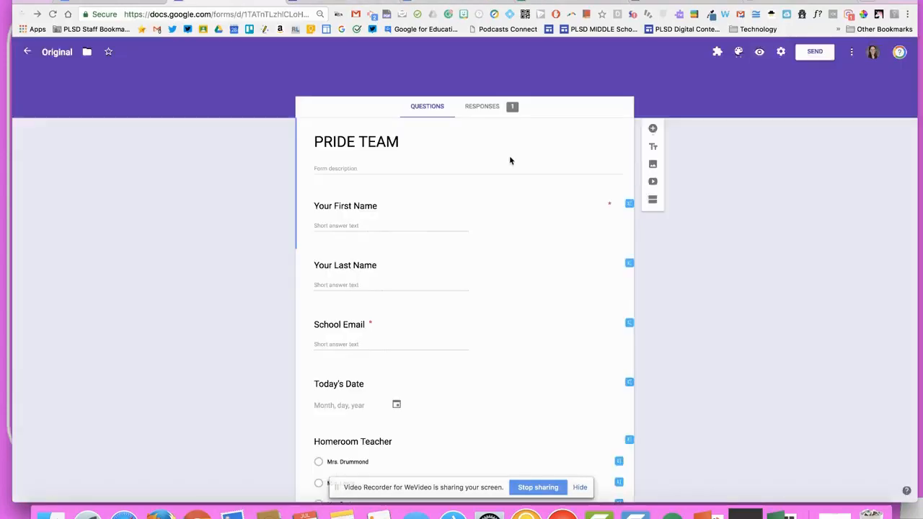
left_click(349, 4)
Enter the student's first name, last name and school email address
left_click(356, 218)
key("Tab")
key("Tab")
scroll(363, 229, "down", 3)
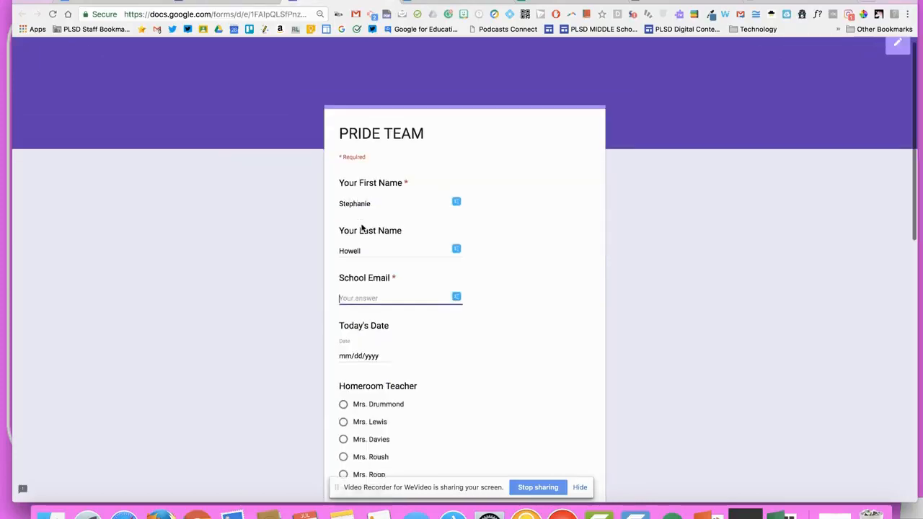
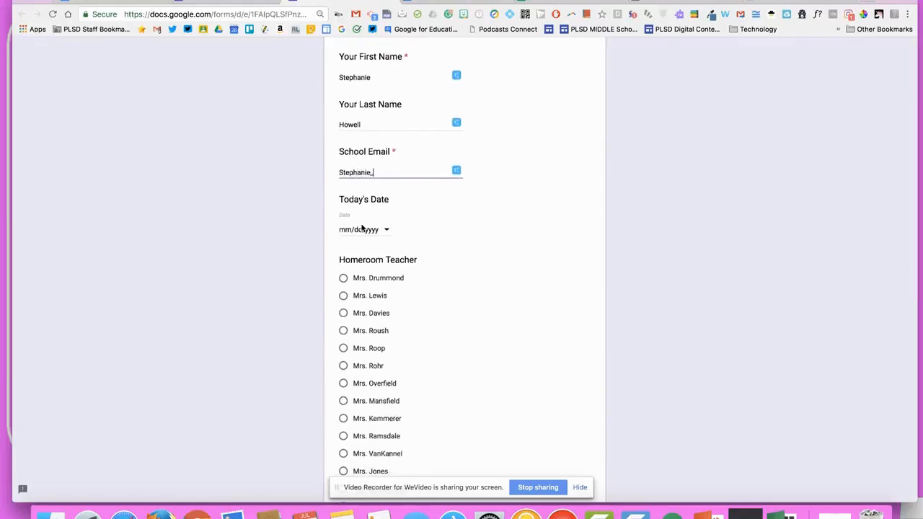
key("Tab")
Choose 07/28/2018, the first homeroom teacher and 5 points, then submit the response
left_click(386, 231)
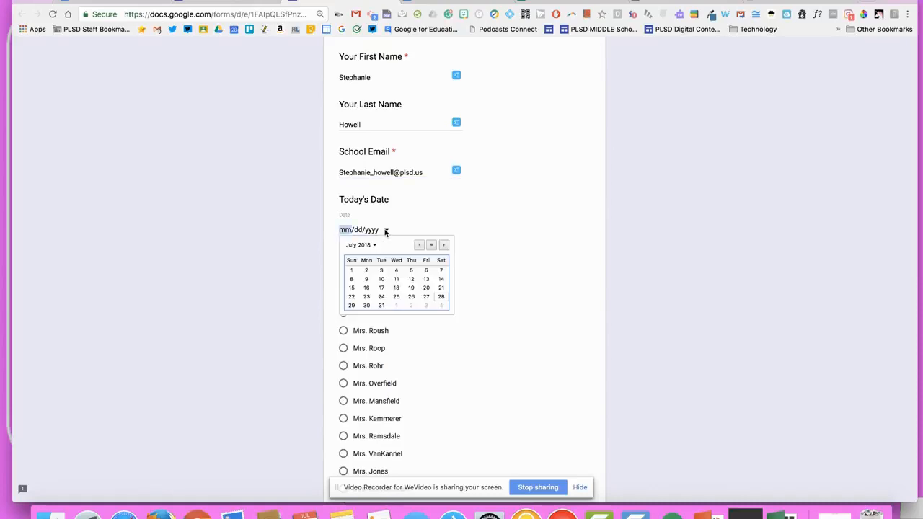
left_click(441, 296)
left_click(370, 280)
scroll(371, 277, "down", 6)
left_click(351, 432)
left_click(358, 470)
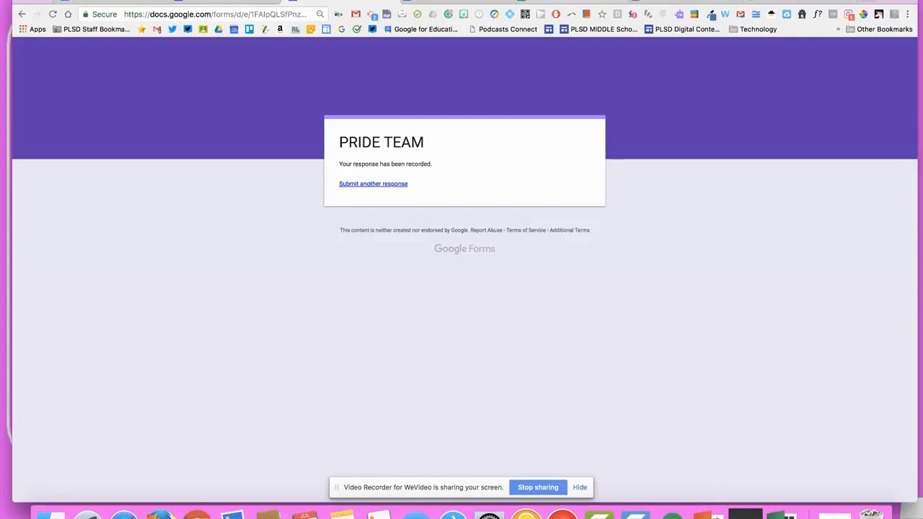
left_click(527, 3)
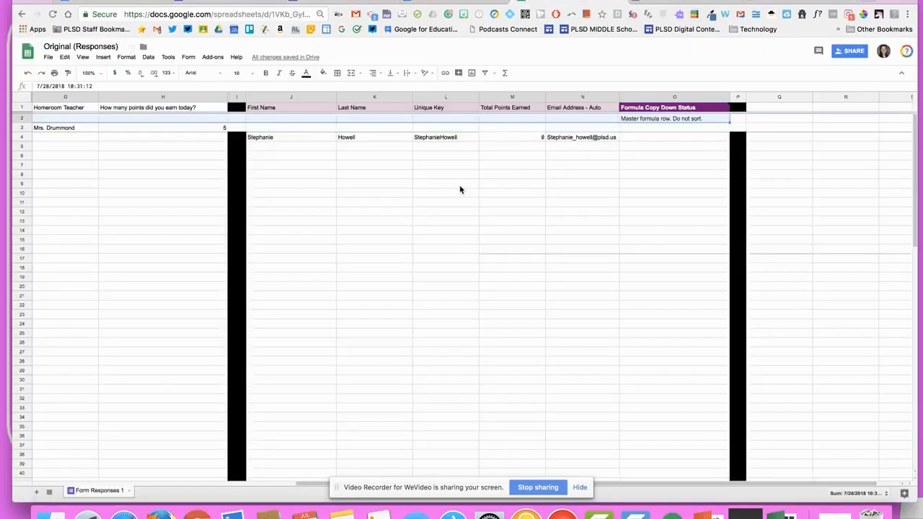
Cut the derived name, key and email cells from rows 4–5 and paste into row 2, then undo it
scroll(460, 190, "left", 6)
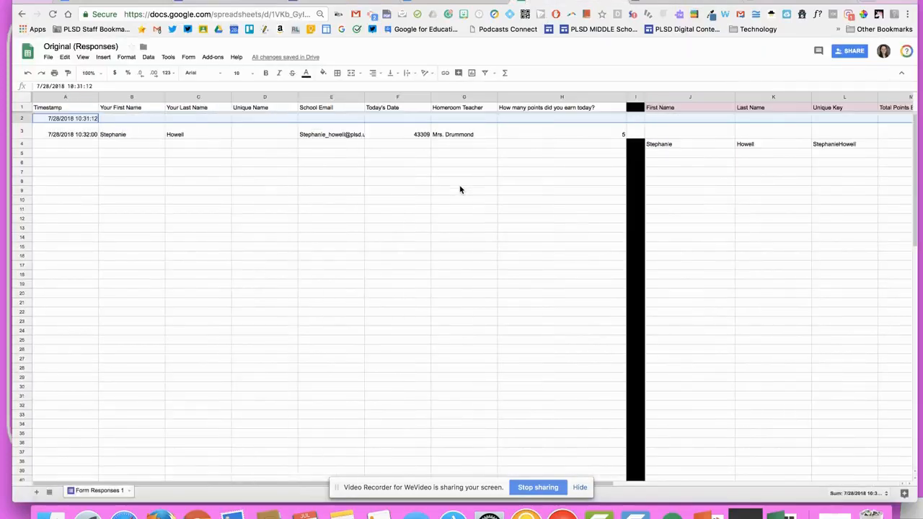
scroll(459, 189, "right", 3)
left_click(507, 145)
left_click_drag(507, 147, 661, 153)
key("ctrl+c")
scroll(646, 151, "right", 5)
key("Delete")
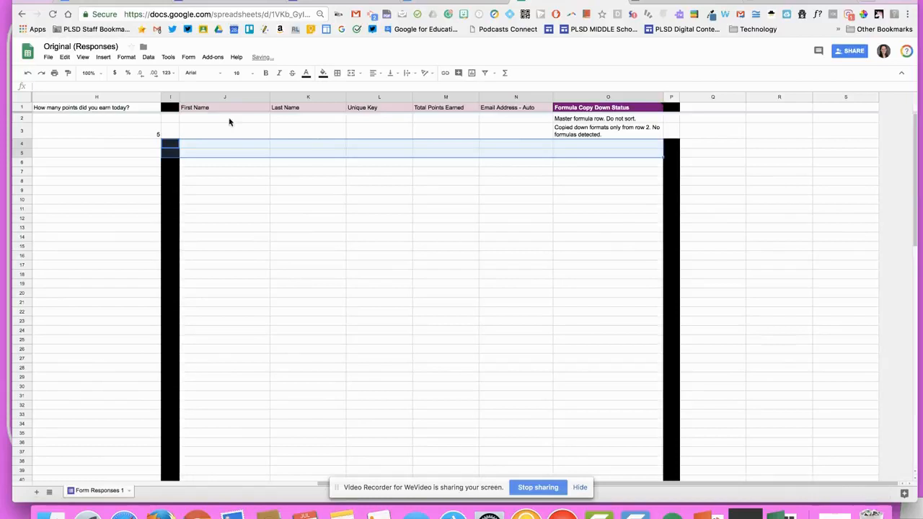
left_click(177, 119)
key("ctrl+v")
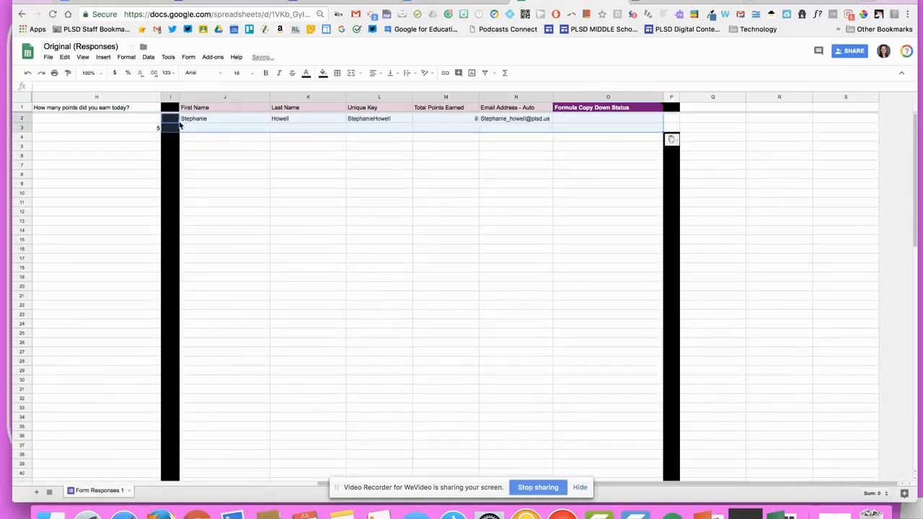
left_click(27, 73)
Put the values back at J4, then move K4:O5 up into row 2 at J2
left_click(204, 160)
left_click(193, 147)
key("ctrl+v")
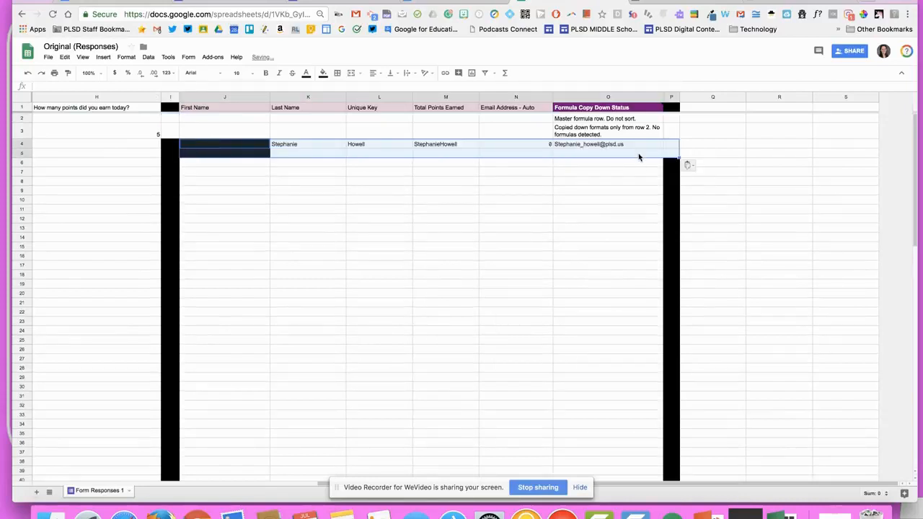
left_click(638, 153)
left_click(273, 144, "shift")
key("ctrl+c")
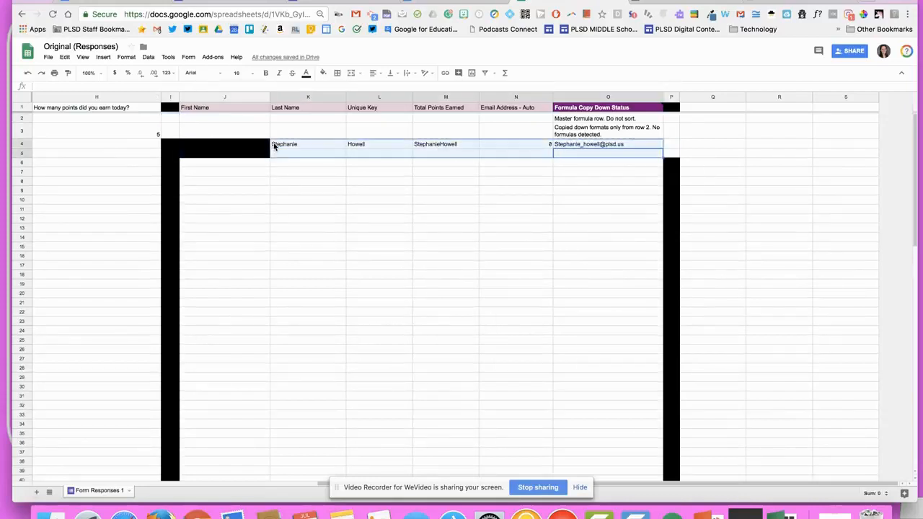
key("Delete")
left_click(227, 119)
key("ctrl+v")
Reset the text colour and dark fill on cells J4:J9
left_click(277, 145)
left_click(241, 149)
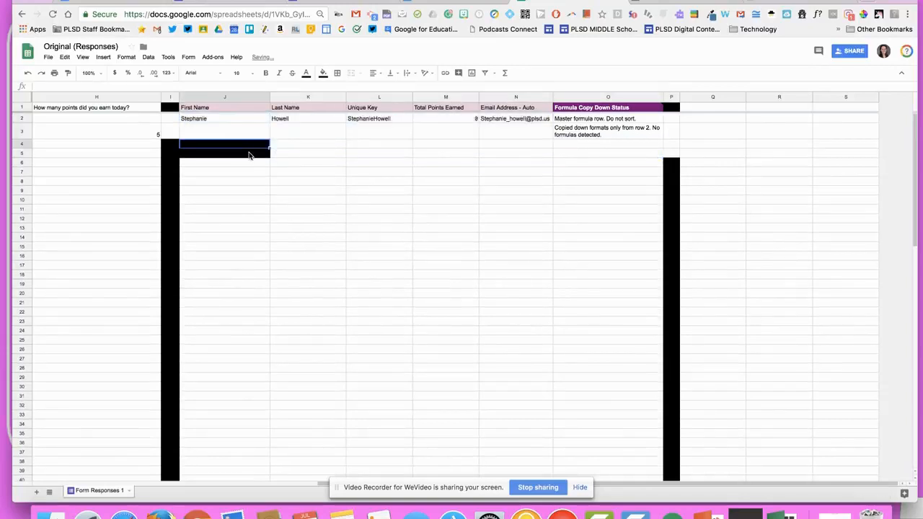
left_click_drag(243, 191, 241, 150)
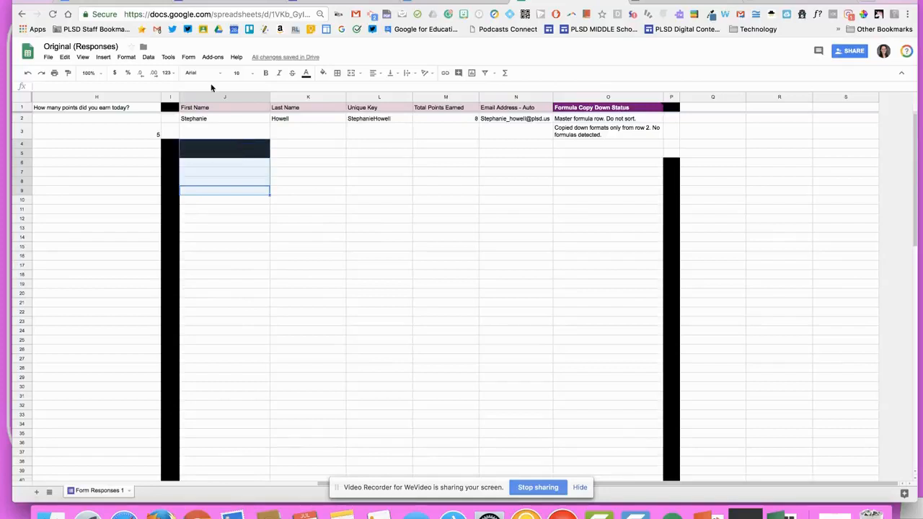
left_click(307, 73)
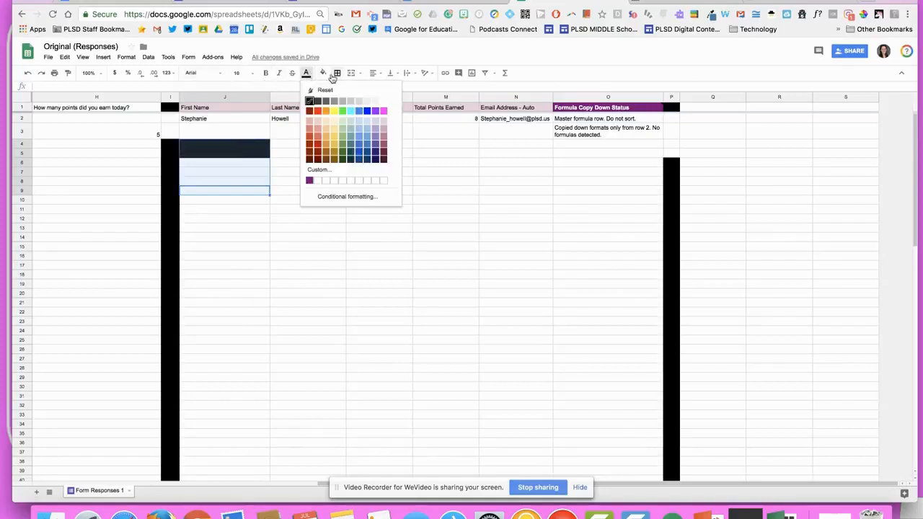
left_click(320, 88)
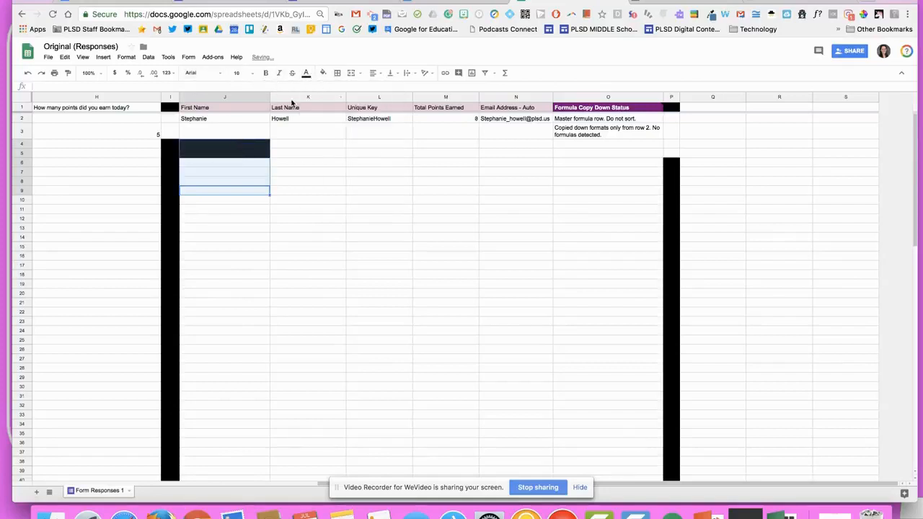
left_click(323, 73)
left_click(339, 93)
Apply a new text colour to divider cells I2:I4
left_click_drag(170, 121, 171, 144)
left_click(306, 74)
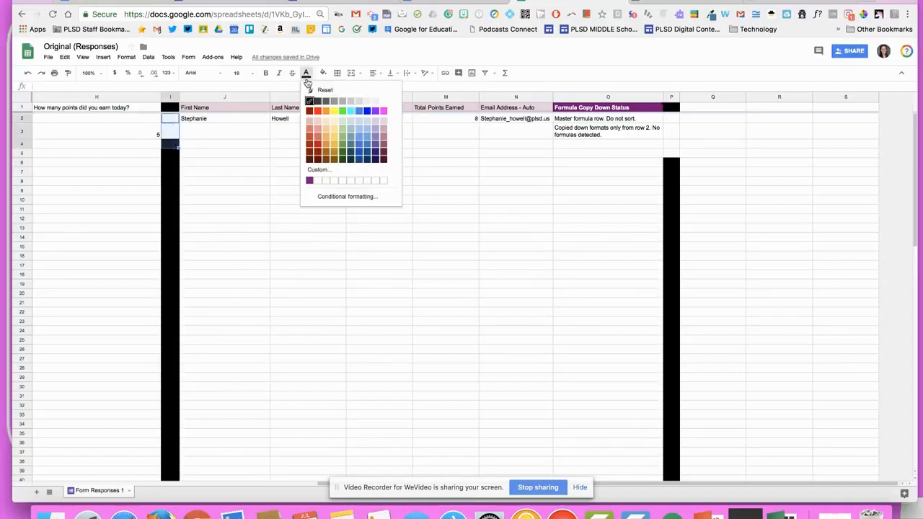
left_click(313, 104)
scroll(292, 183, "left", 7)
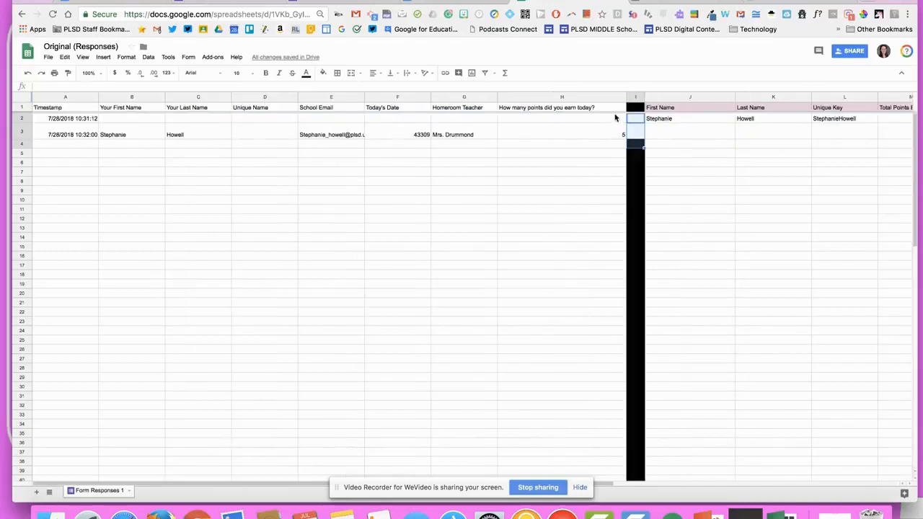
Enter =concatenate(B2,c2) in D2 as the Unique Name formula and fill it down to D5
left_click(264, 135)
left_click(264, 118)
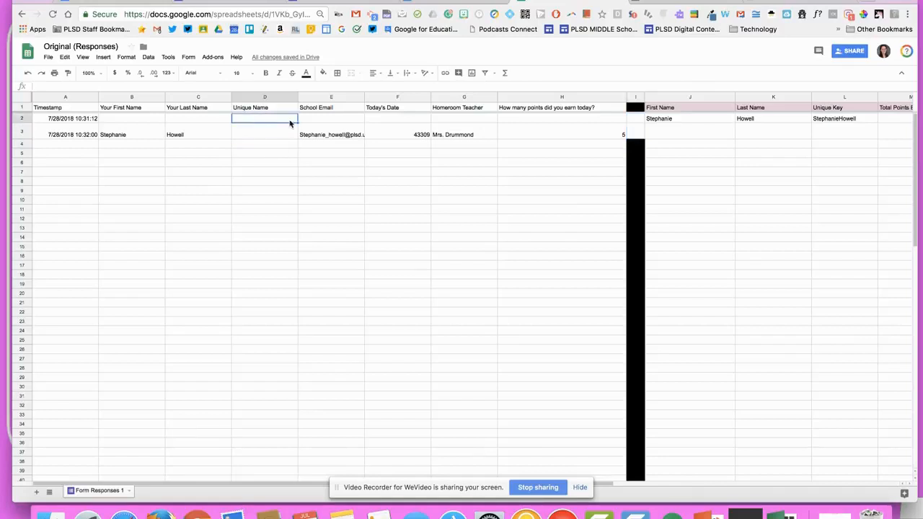
type("=con")
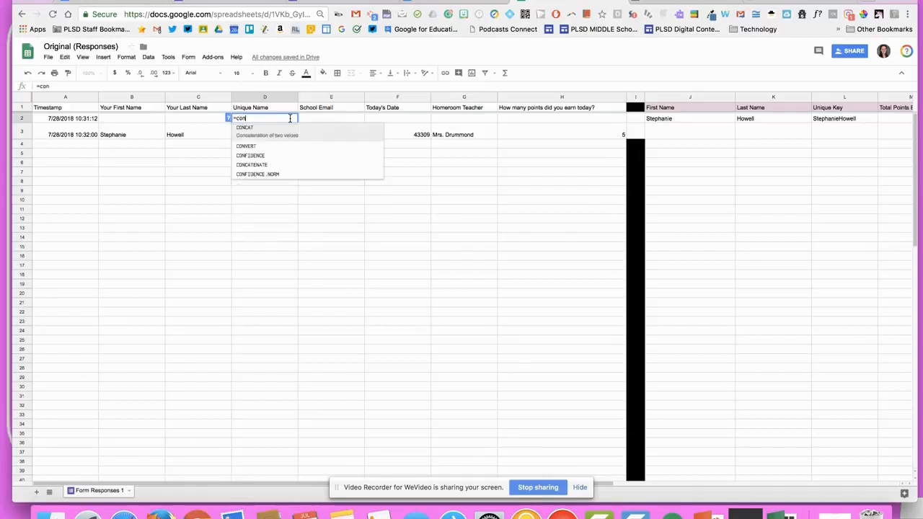
type("catenate")
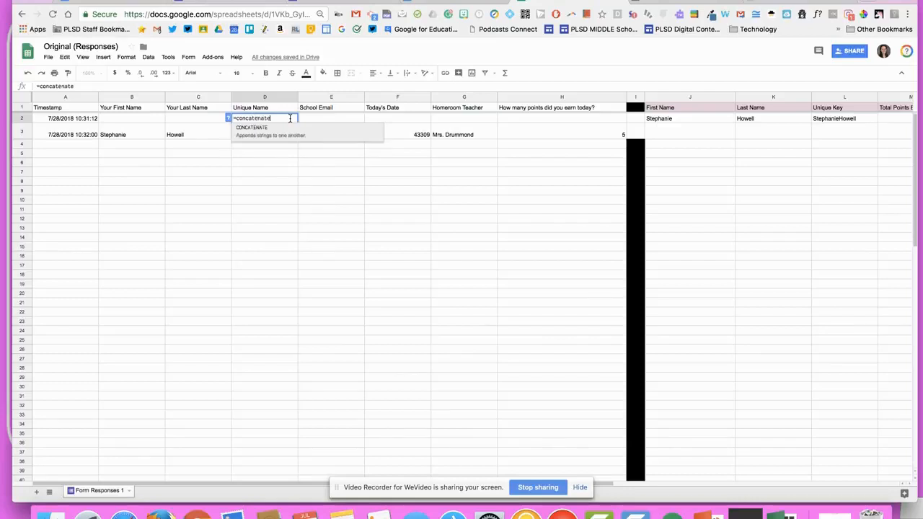
type("(B2")
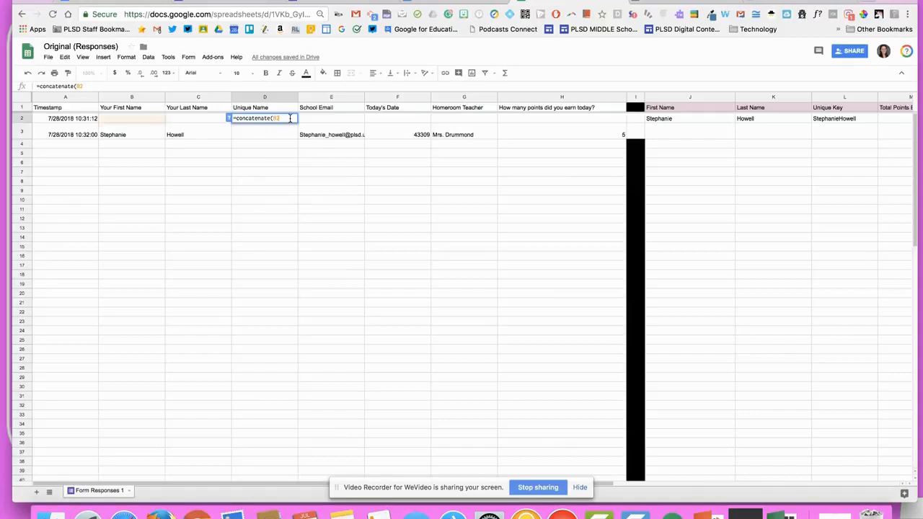
type(",c2)")
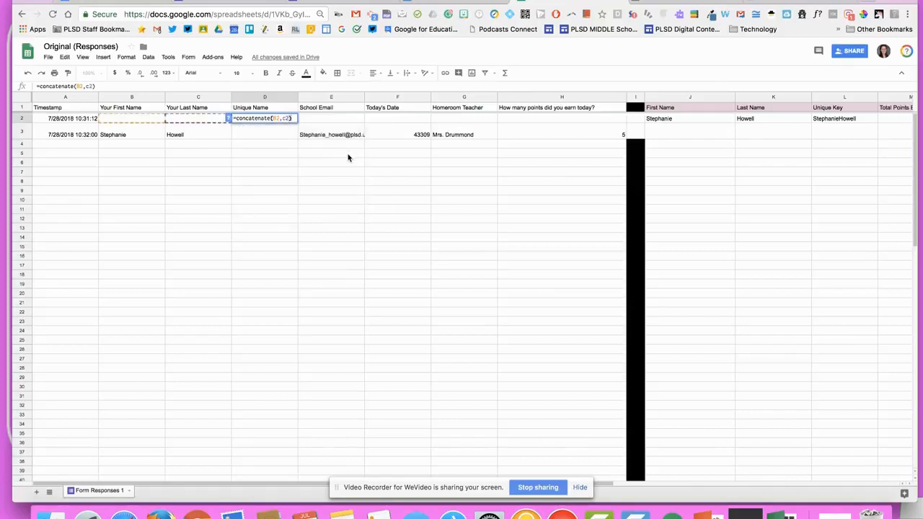
key("Return")
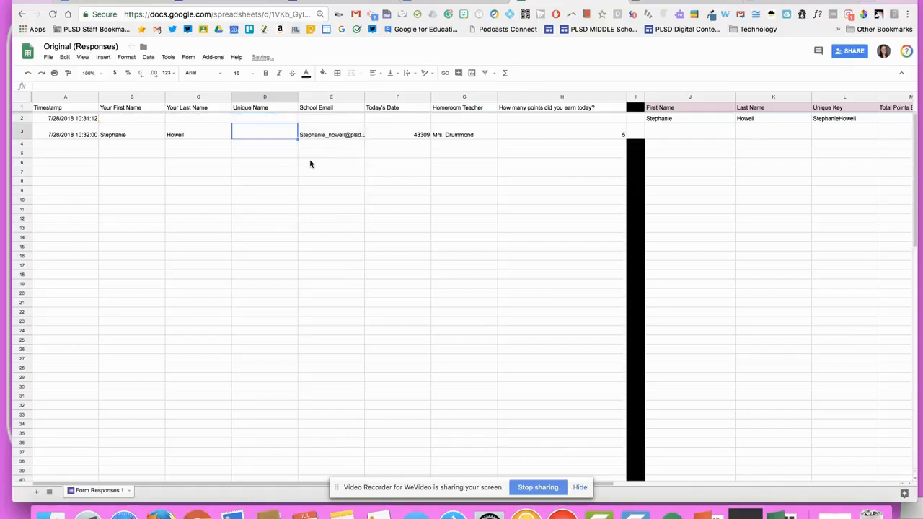
left_click(263, 120)
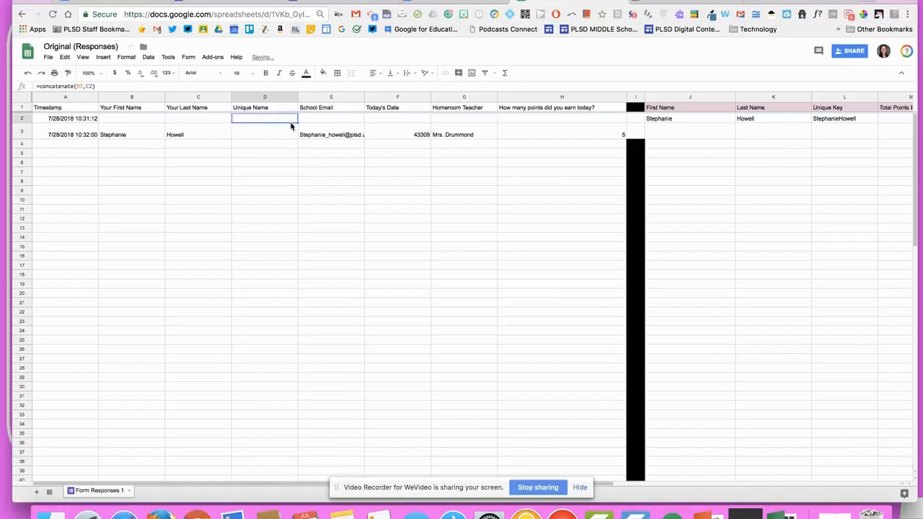
left_click_drag(297, 123, 299, 156)
left_click(377, 205)
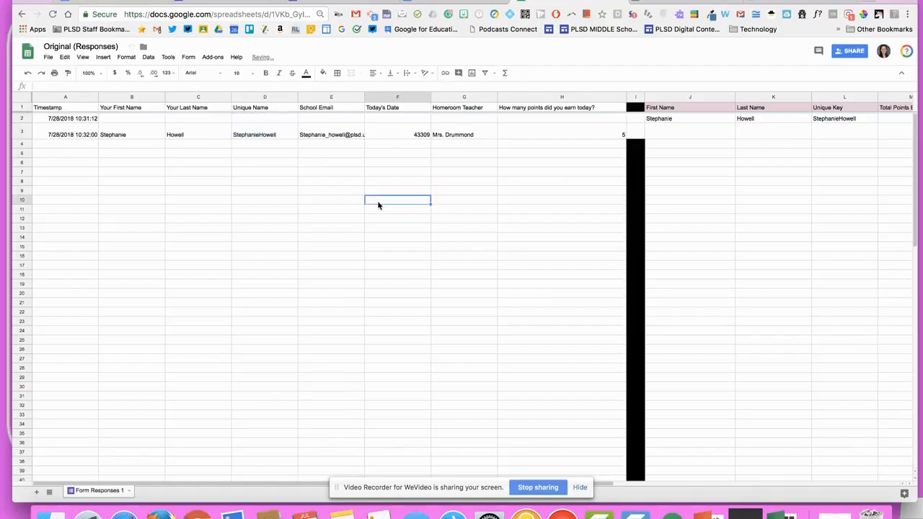
Fill divider cells I2:I4 with black
left_click_drag(631, 119, 633, 144)
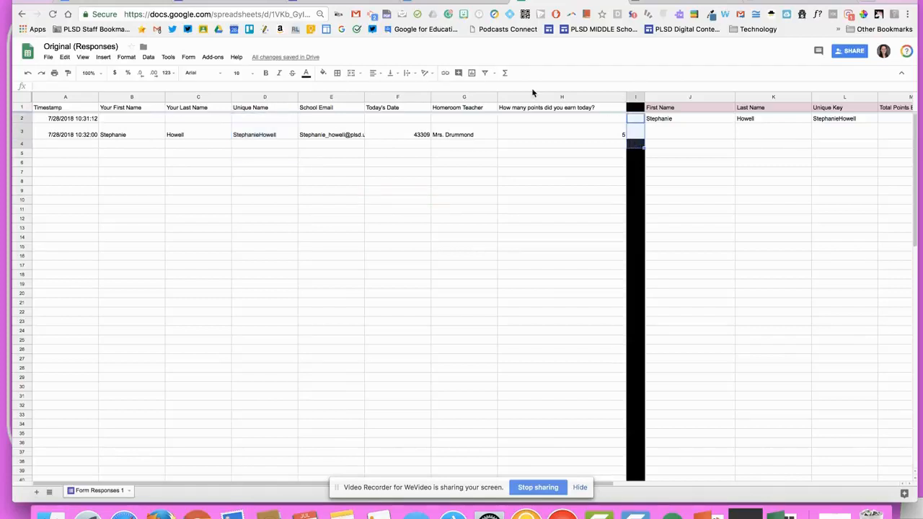
left_click(305, 73)
left_click(323, 73)
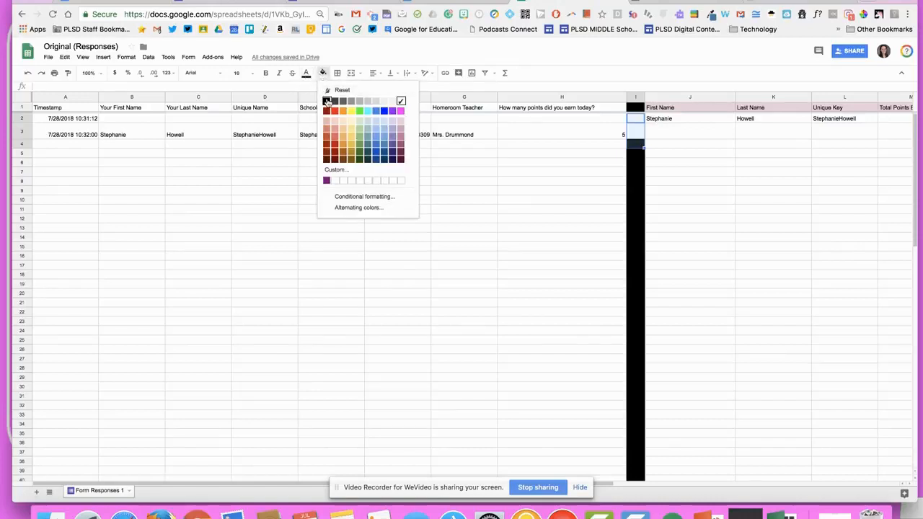
left_click(324, 99)
scroll(464, 168, "right", 10)
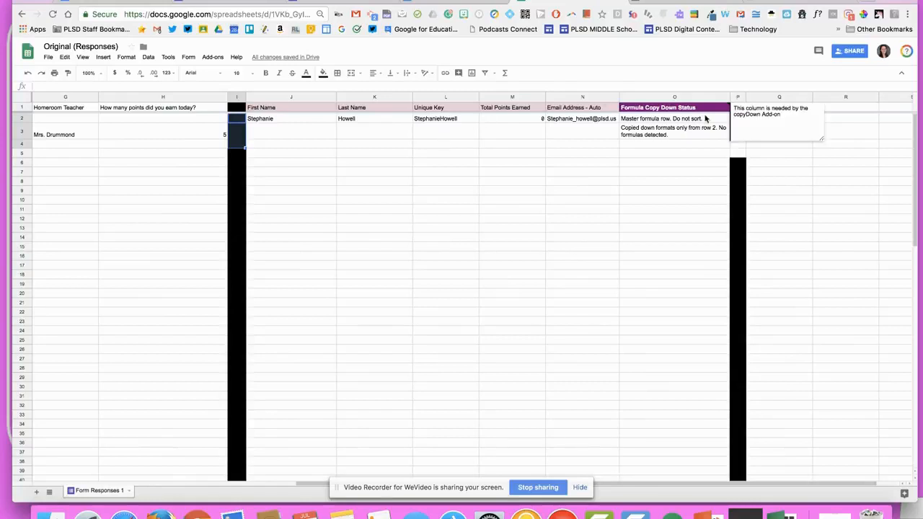
Close the column O note and fill P2:P6 with black
left_click(721, 153)
left_click_drag(739, 122, 739, 162)
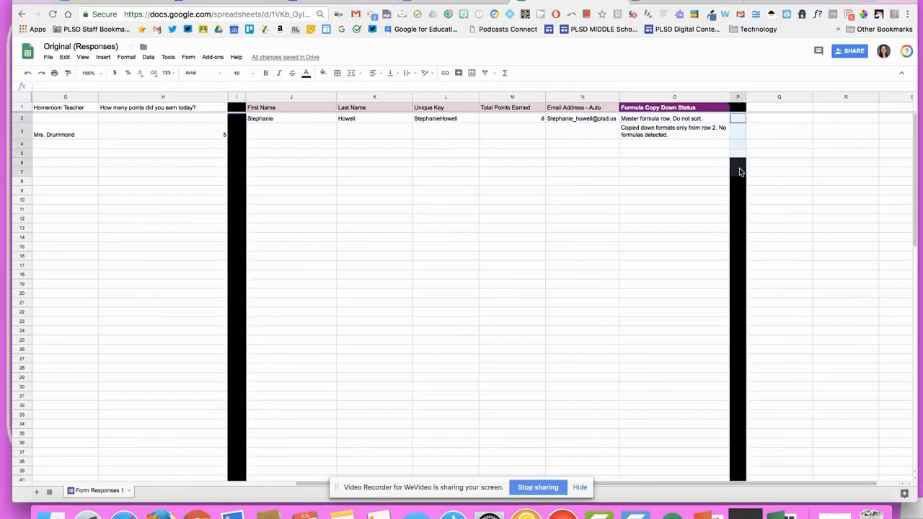
left_click(322, 73)
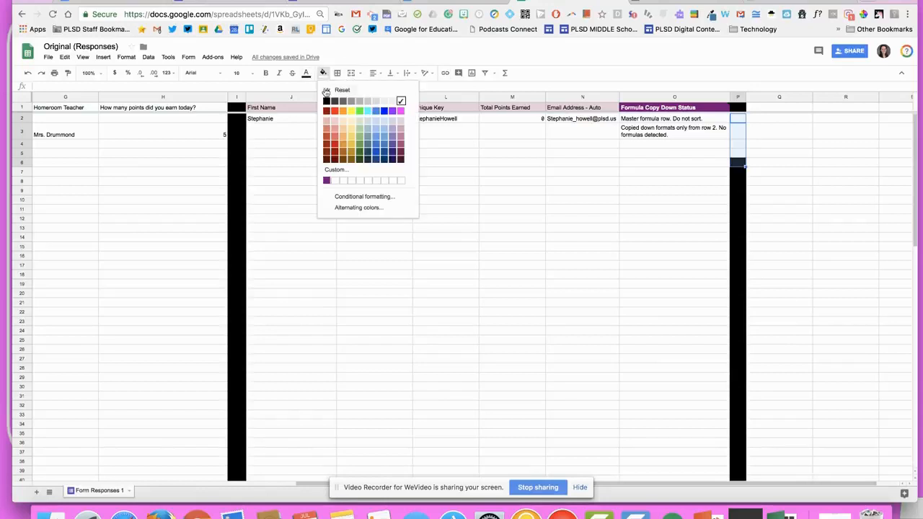
left_click(327, 99)
left_click(344, 152)
scroll(378, 174, "left", 10)
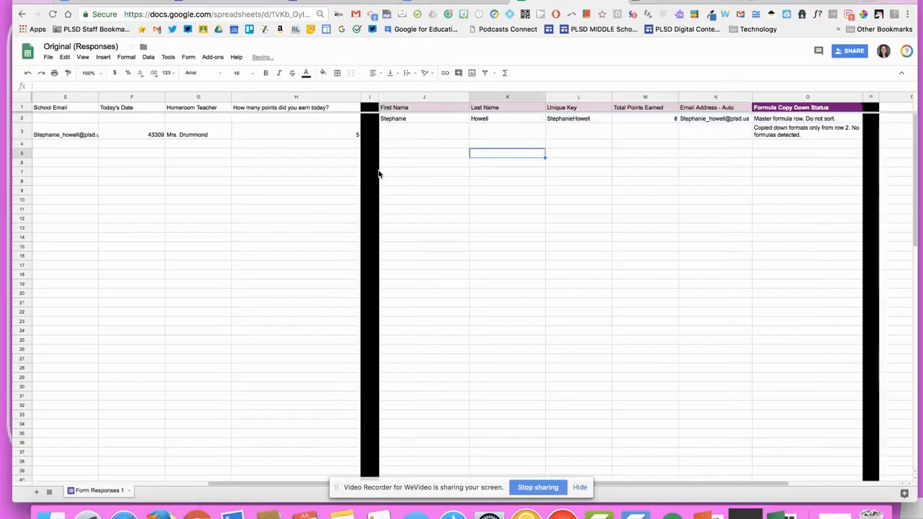
Open copyDown settings, leaving automatic formula copy-down switched on
left_click(213, 57)
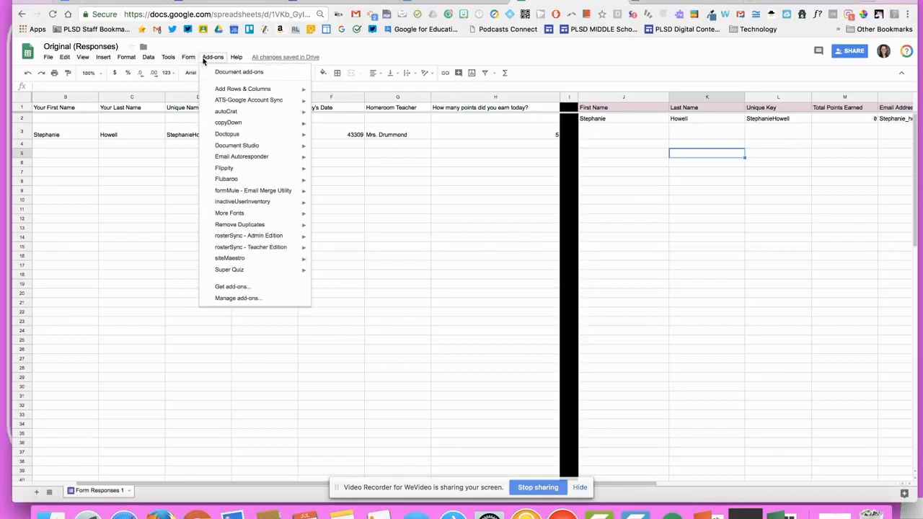
mouse_move(290, 125)
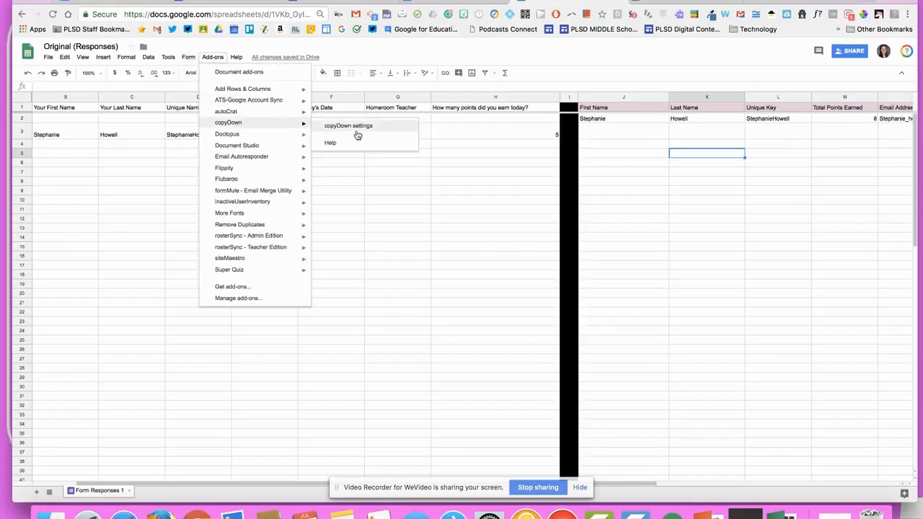
left_click(355, 129)
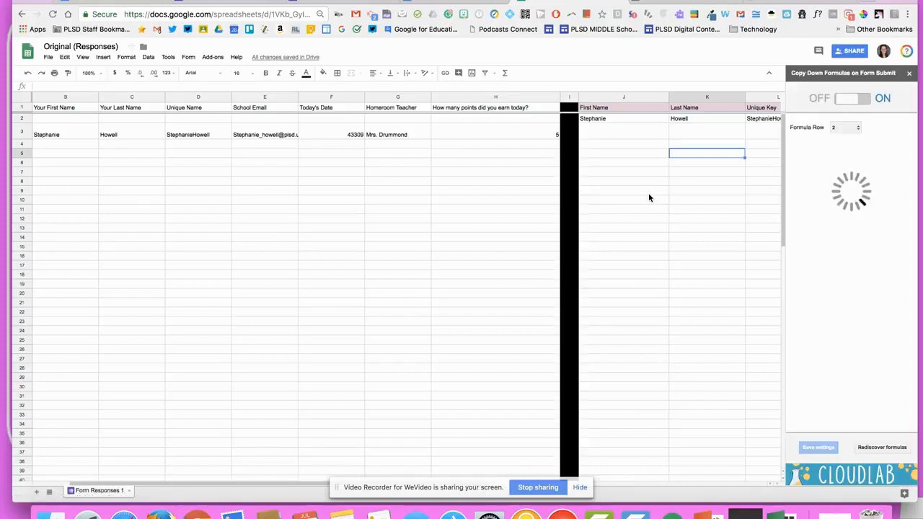
left_click(861, 101)
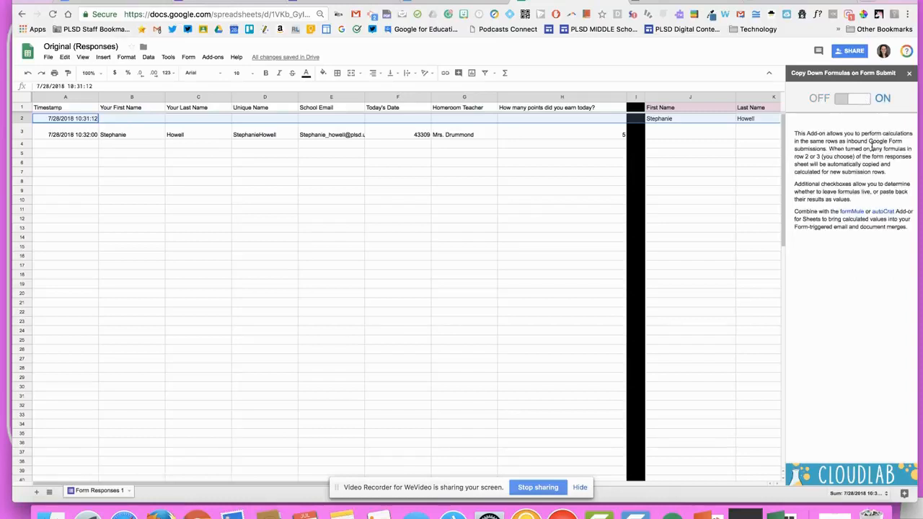
left_click(865, 100)
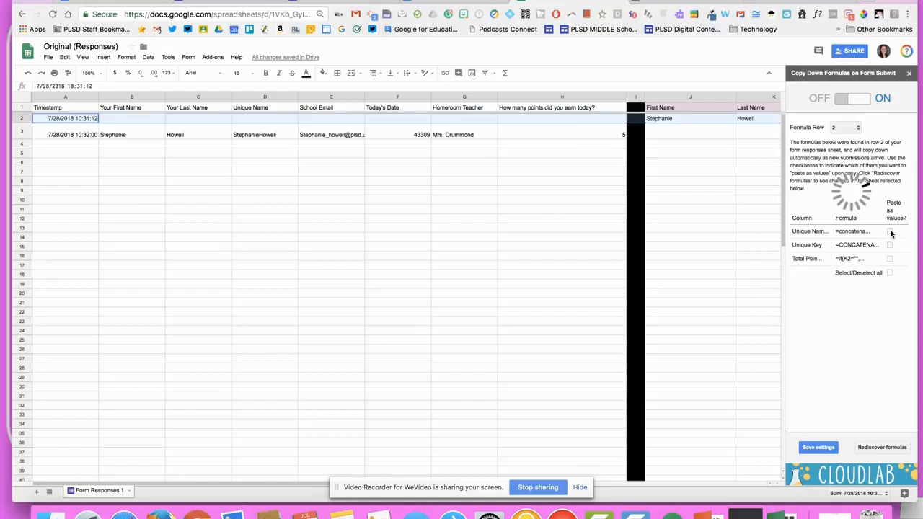
Tick paste-as-values for Unique Name, Unique Key and Total Points, and save the settings
left_click(890, 232)
left_click(889, 245)
left_click(889, 259)
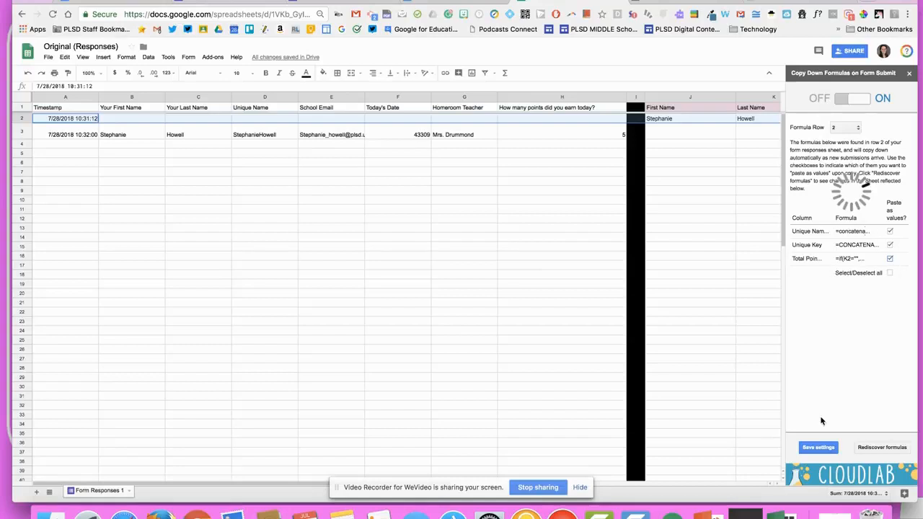
left_click(814, 447)
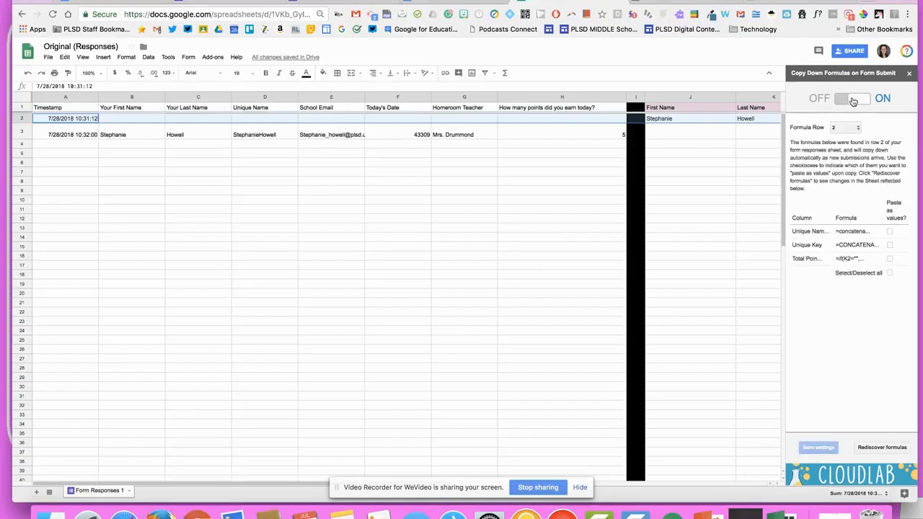
left_click(889, 245)
left_click(889, 261)
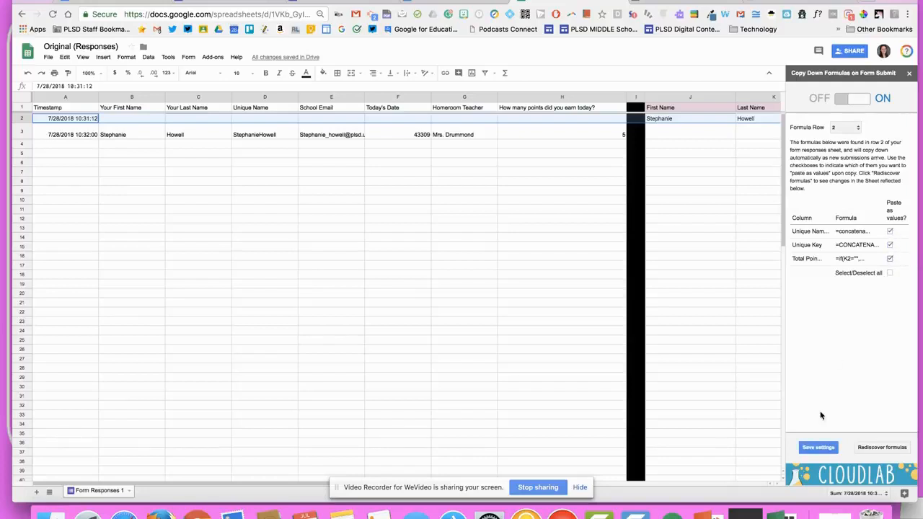
left_click(822, 445)
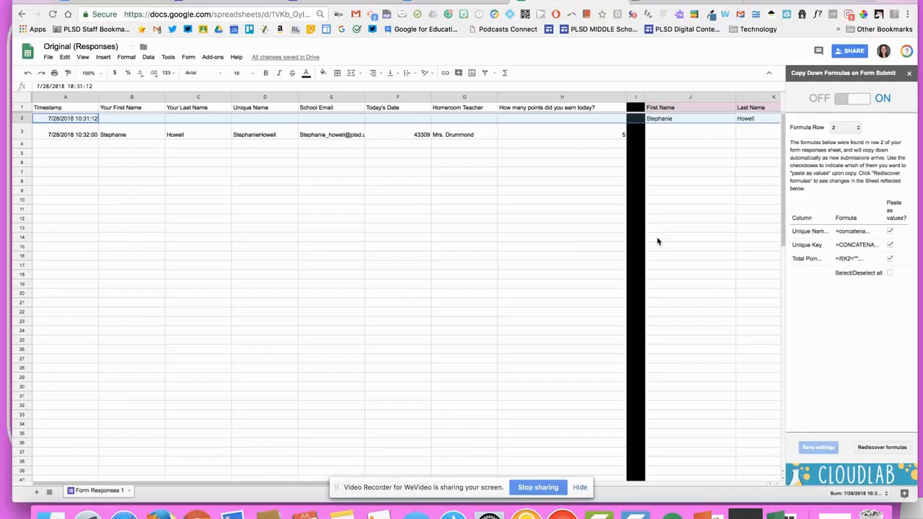
scroll(657, 241, "right", 10)
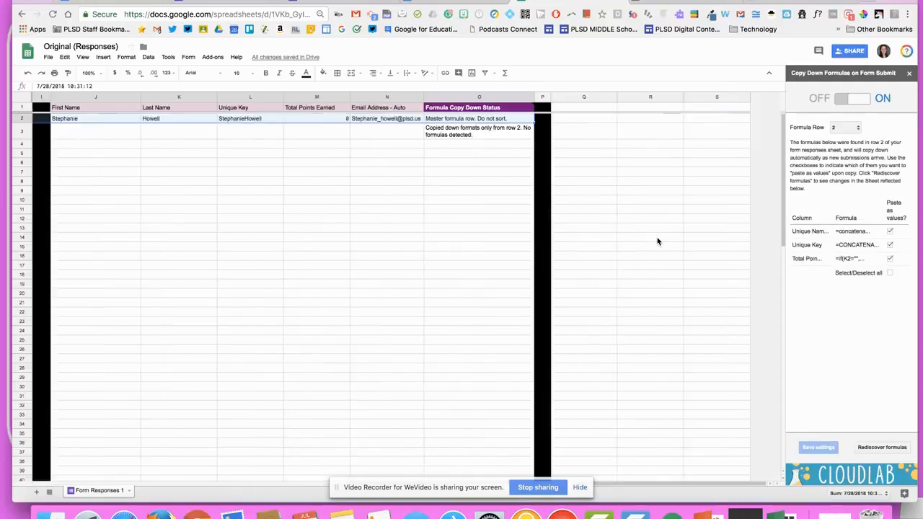
Close the copyDown sidebar and review the Total Points, Unique Key and Unique Name formulas
scroll(360, 206, "left", 5)
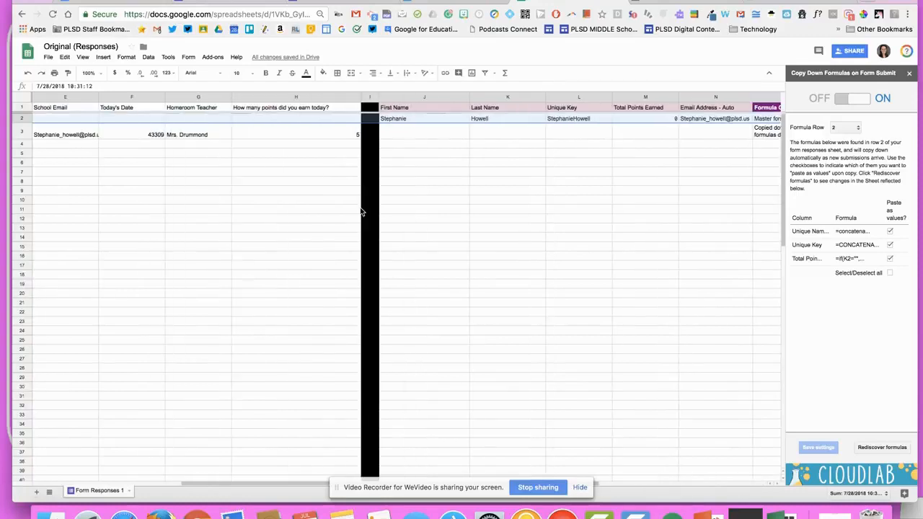
scroll(362, 211, "left", 3)
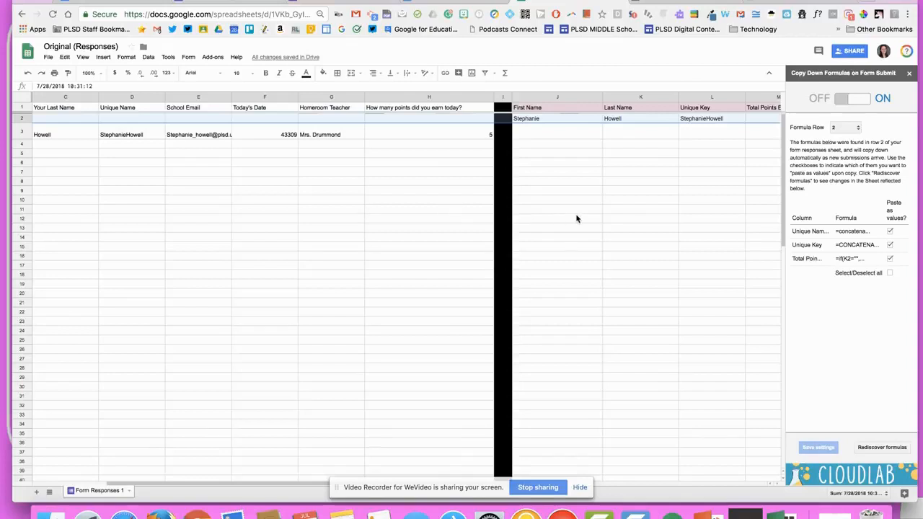
scroll(624, 204, "right", 5)
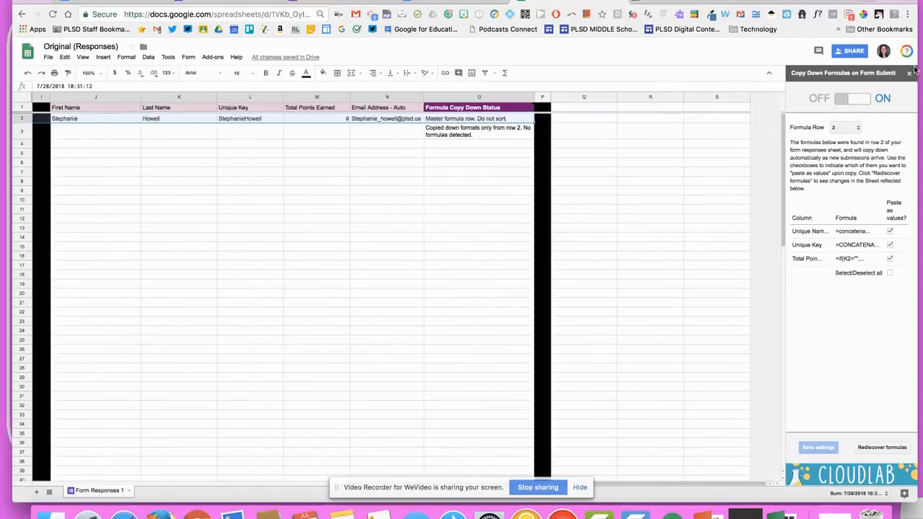
left_click(909, 73)
scroll(478, 243, "left", 10)
scroll(488, 231, "right", 5)
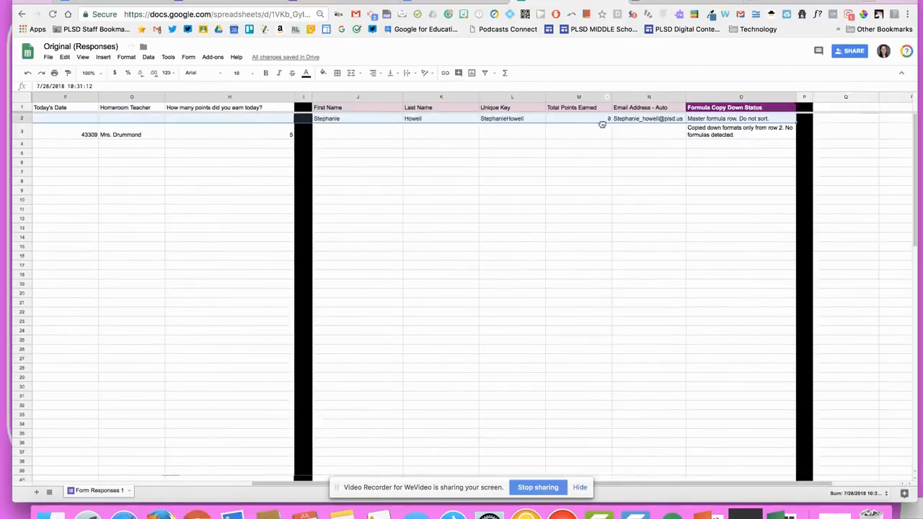
left_click(208, 147)
left_click(560, 121)
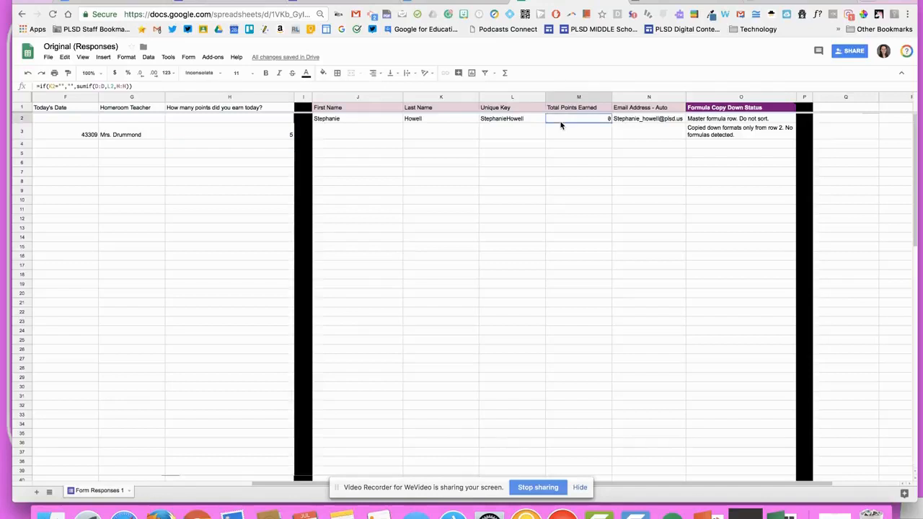
left_click(494, 121)
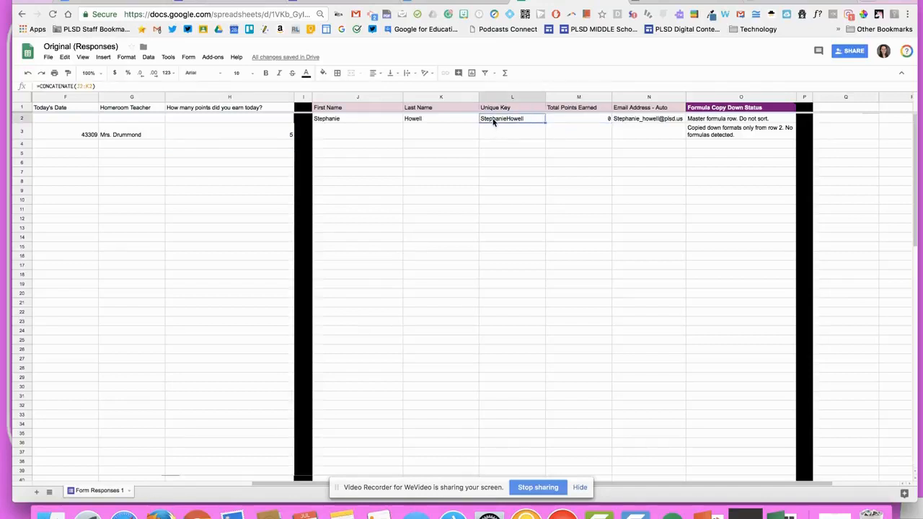
key("ctrl+c")
scroll(511, 137, "left", 5)
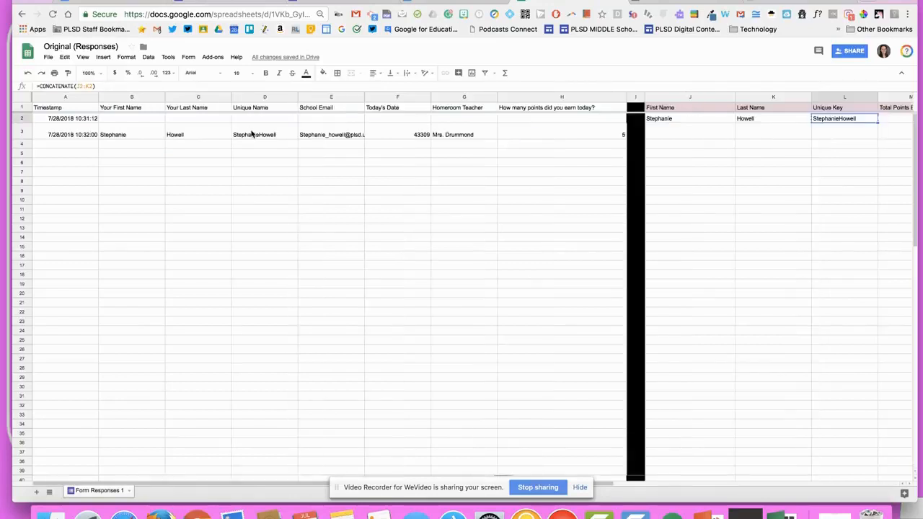
left_click(253, 134)
left_click(338, 180)
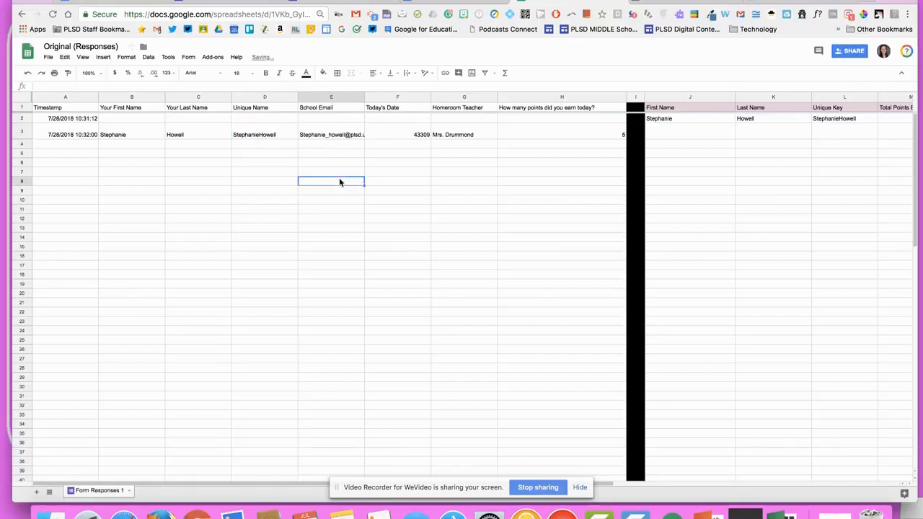
scroll(339, 182, "right", 5)
Copy the name and key cells J2:L2 into B3:D3
left_click_drag(382, 120, 485, 121)
key("ctrl+c")
scroll(486, 119, "left", 5)
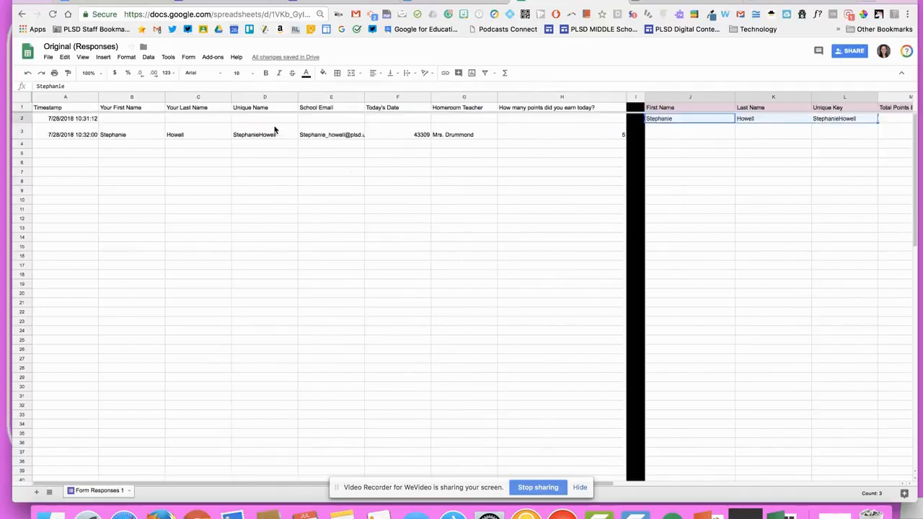
left_click(120, 137)
key("ctrl+v")
left_click(204, 166)
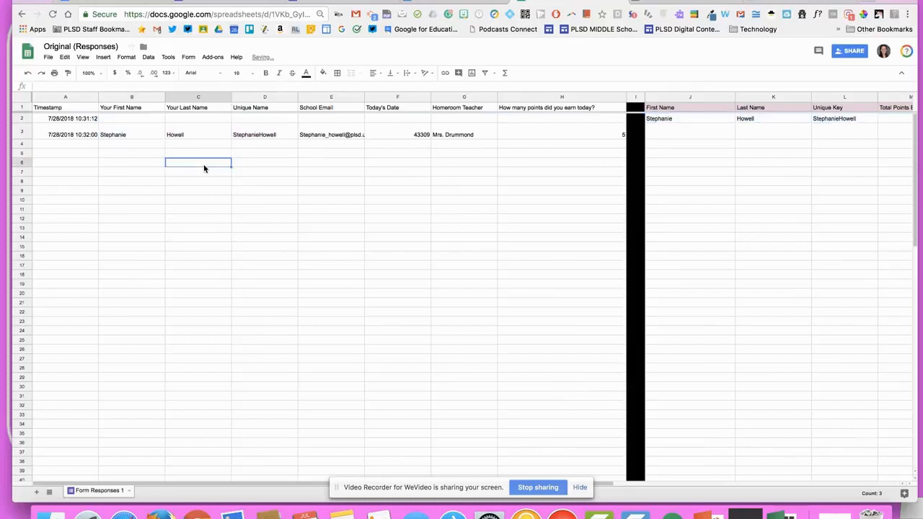
Check Total Points Earned in M2, then go to the PRIDE TEAM form editor
scroll(203, 168, "right", 3)
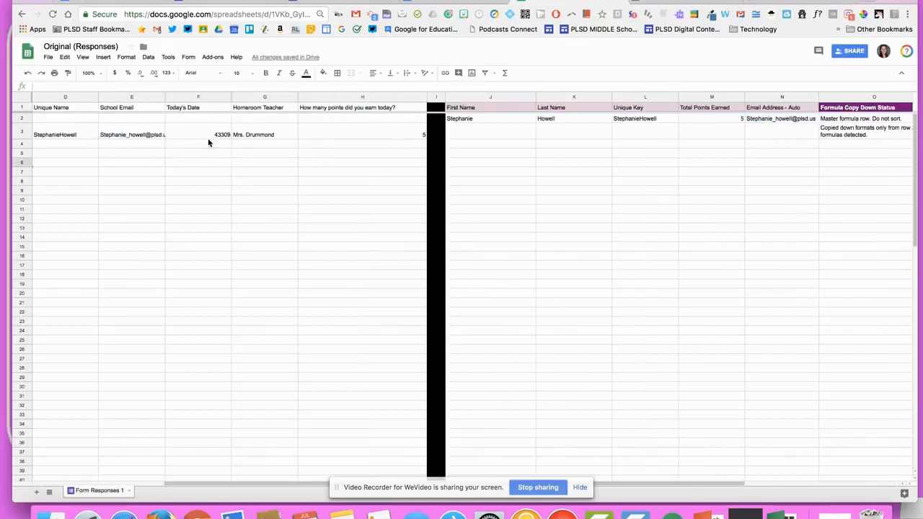
scroll(207, 139, "left", 3)
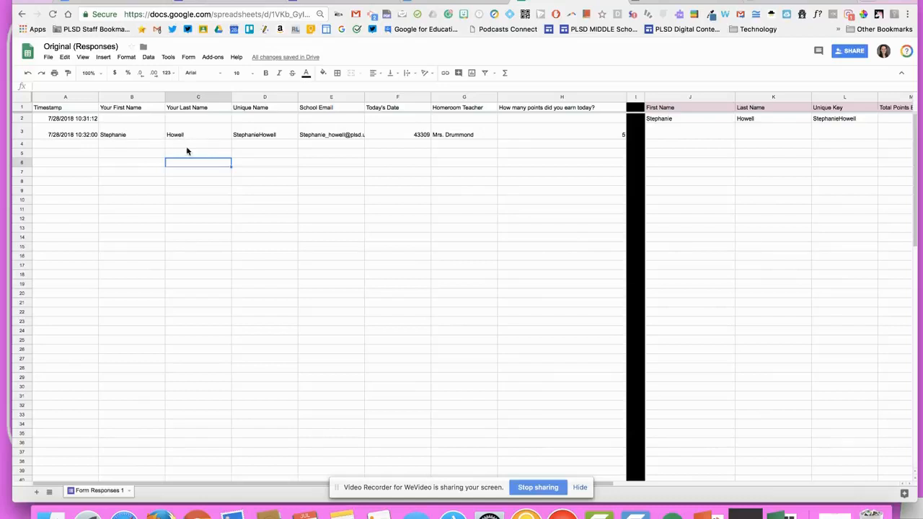
scroll(153, 135, "right", 1)
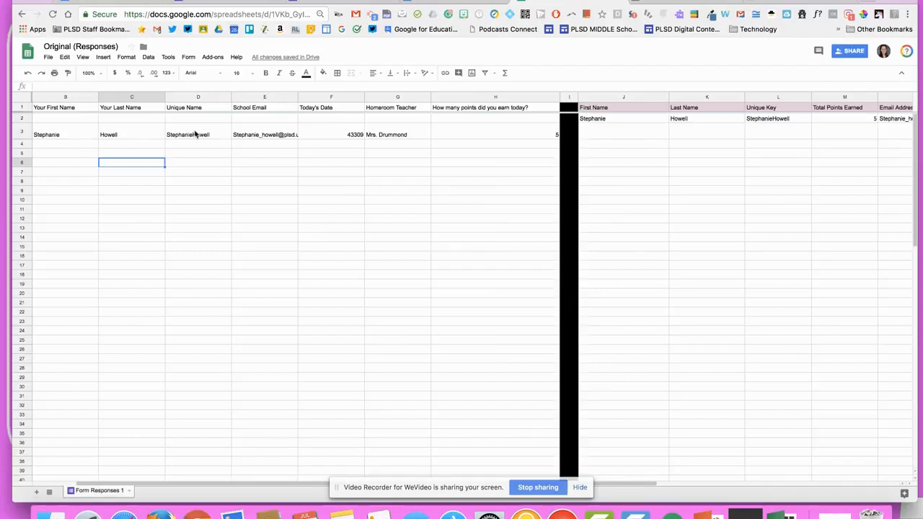
scroll(194, 134, "right", 6)
left_click(465, 119)
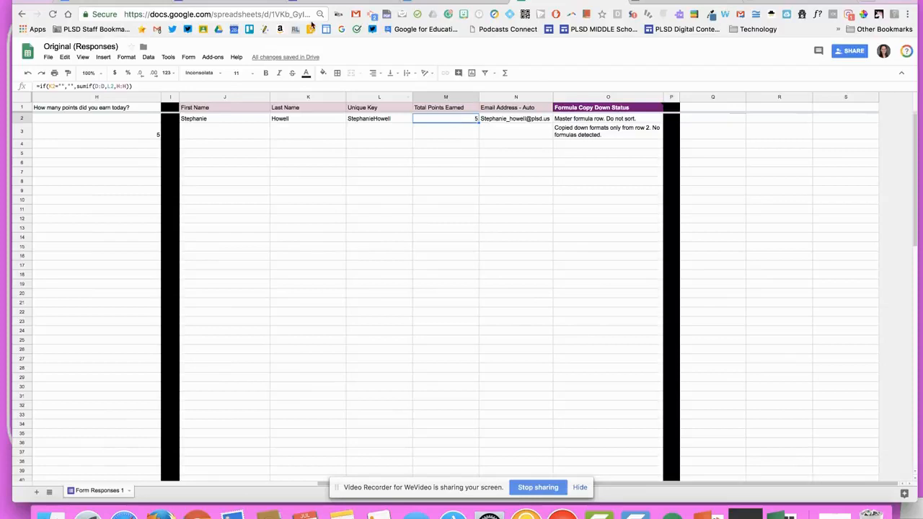
left_click(259, 2)
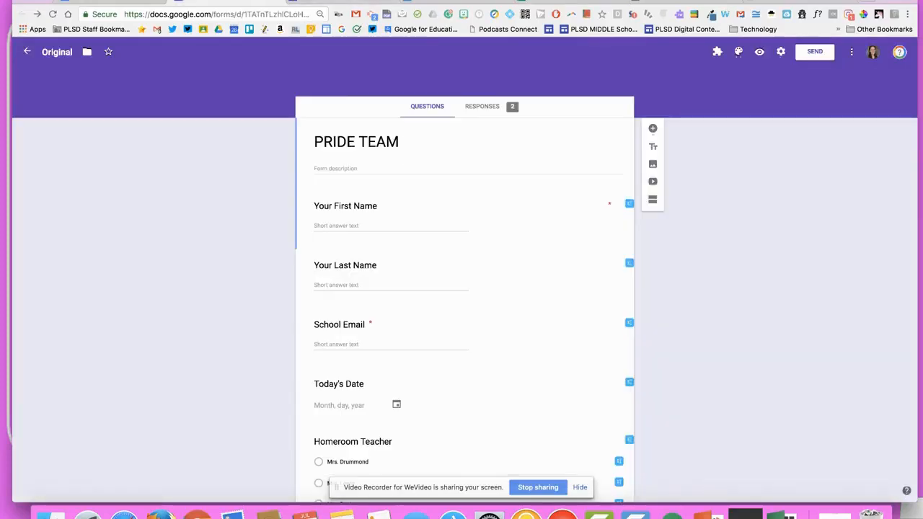
Start another response and enter the student's first name, last name and school email
left_click(359, 2)
left_click(373, 185)
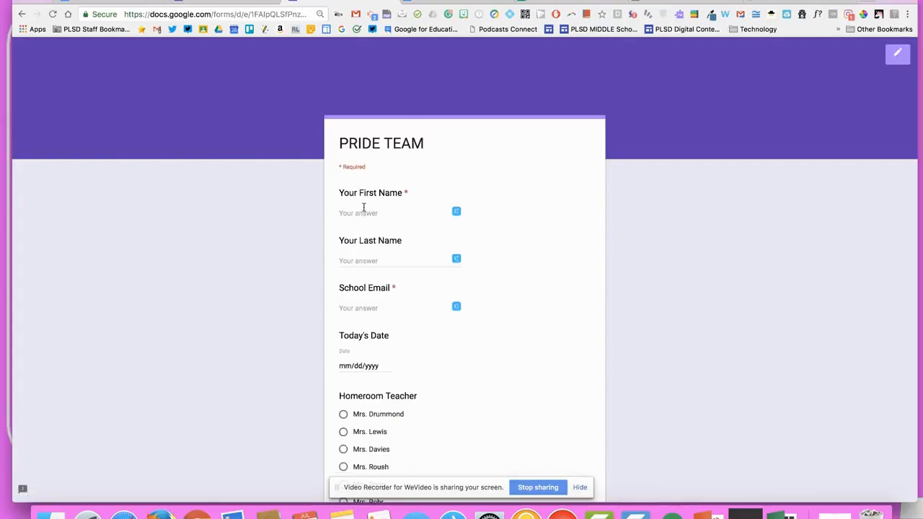
left_click(401, 214)
key("Tab")
key("Tab")
Set the date to July 28, pick the homeroom teacher, choose 1 point and submit
scroll(400, 213, "down", 4)
left_click(387, 228)
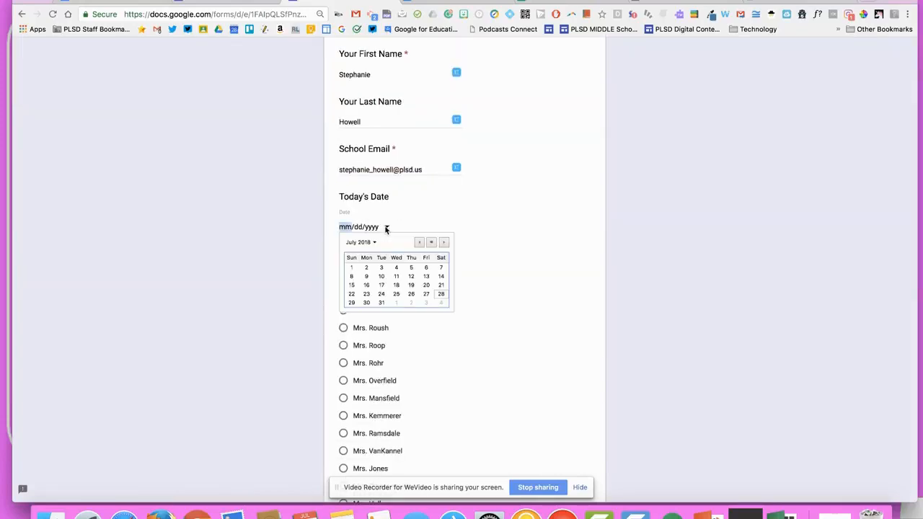
left_click(440, 294)
left_click(364, 275)
scroll(364, 303, "down", 5)
left_click(352, 401)
scroll(352, 408, "down", 3)
left_click(357, 394)
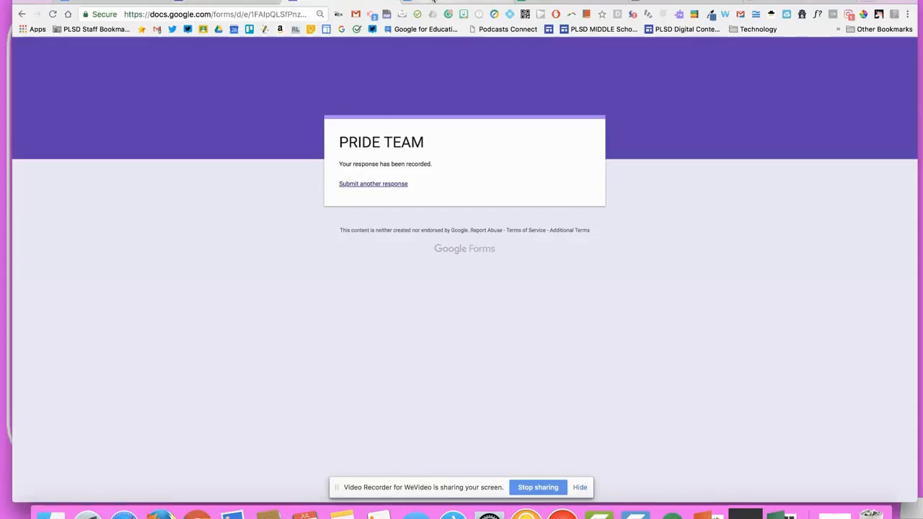
left_click(526, 3)
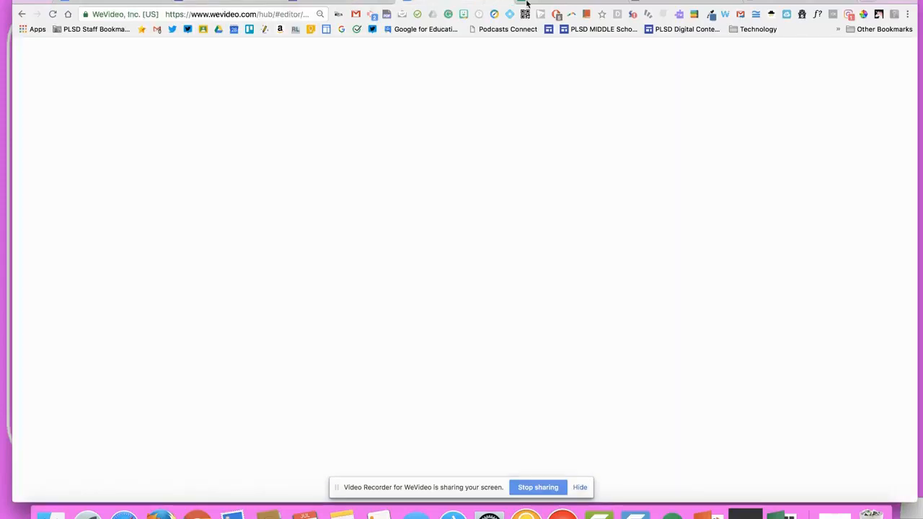
In the responses sheet, inspect the latest response's school email and the L2 Unique Key formula
left_click(529, 2)
scroll(221, 216, "left", 6)
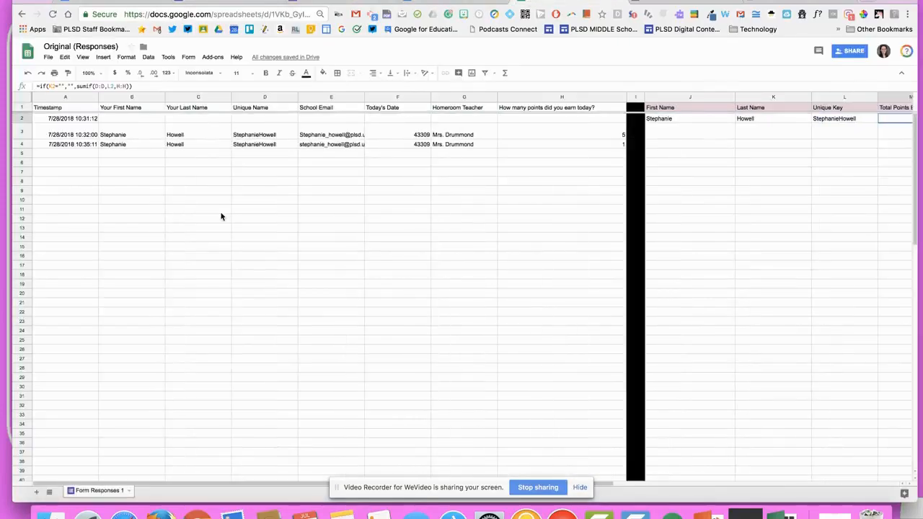
scroll(223, 236, "right", 2)
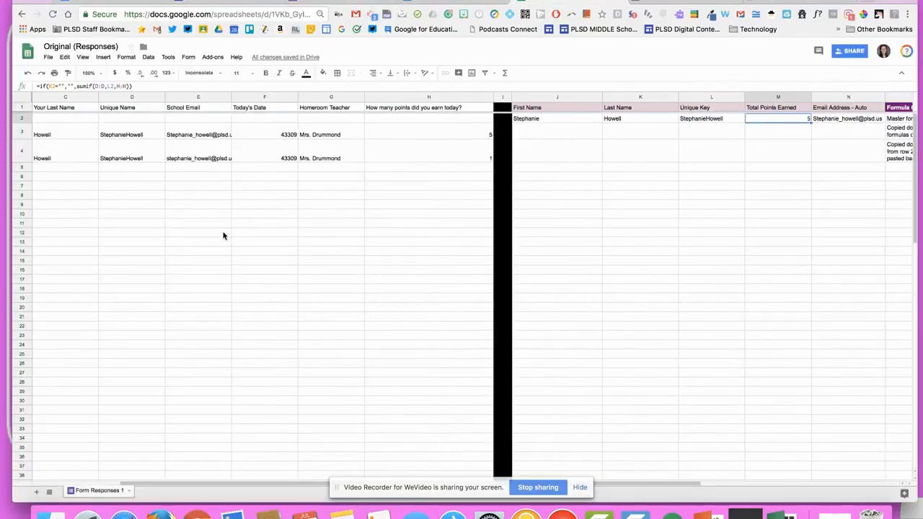
left_click(339, 223)
scroll(336, 224, "left", 2)
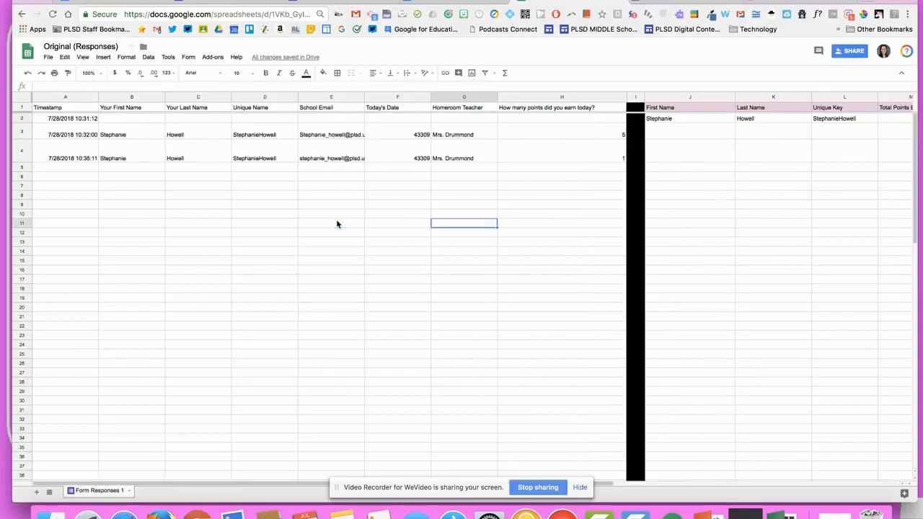
scroll(337, 224, "right", 2)
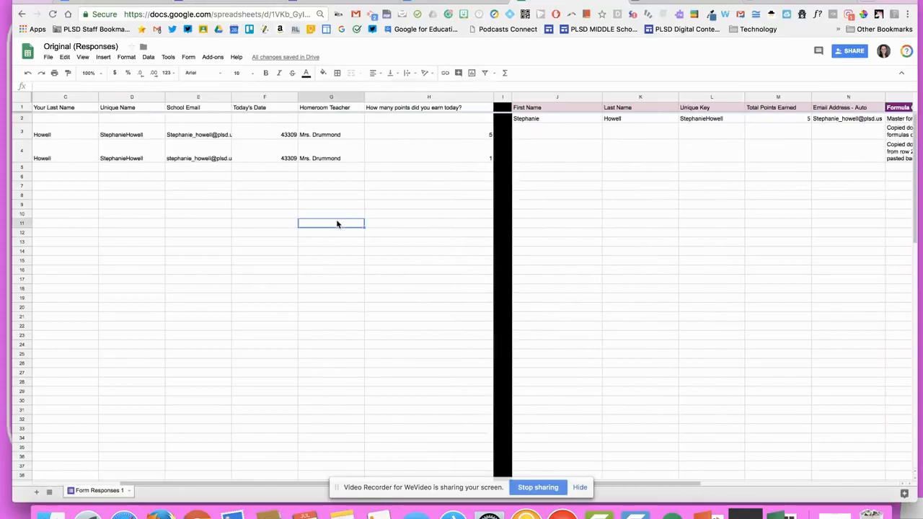
left_click(170, 160)
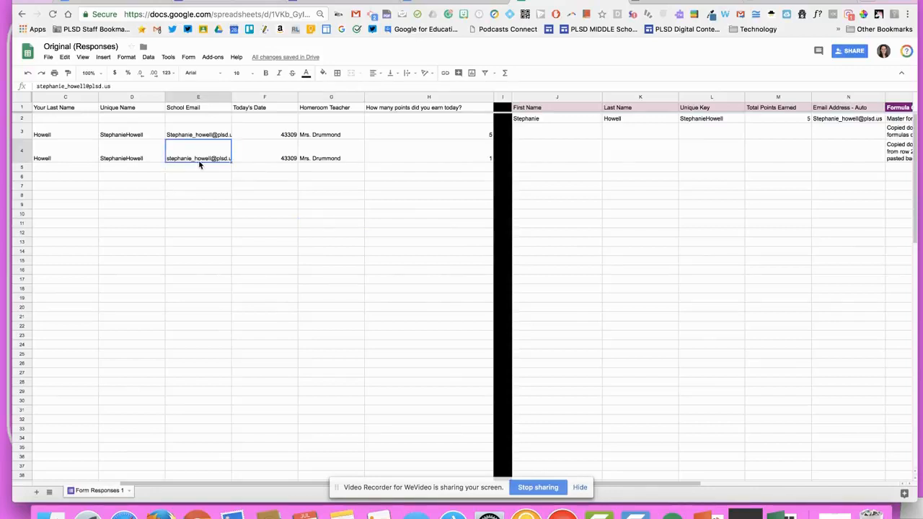
left_click(714, 120)
Copy row 2's first name, last name and unique key into B4:D4
key("super+c")
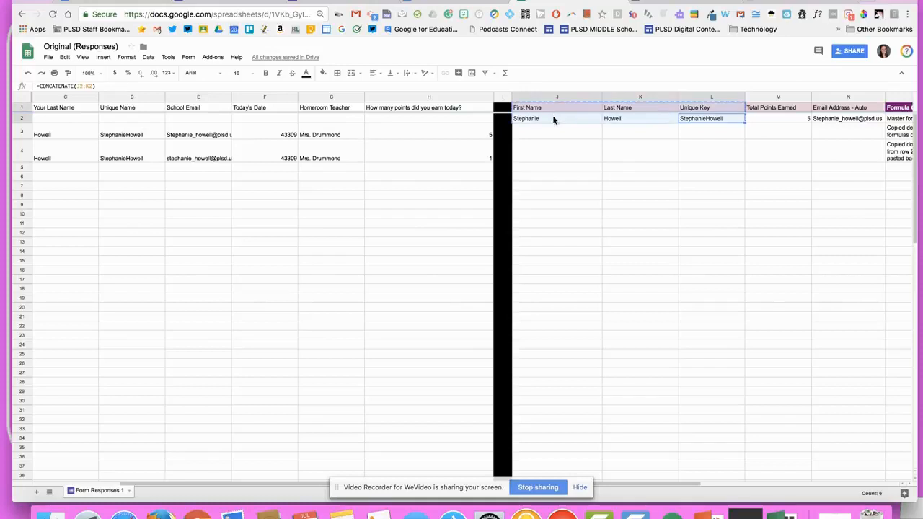
left_click(554, 118)
left_click(707, 126)
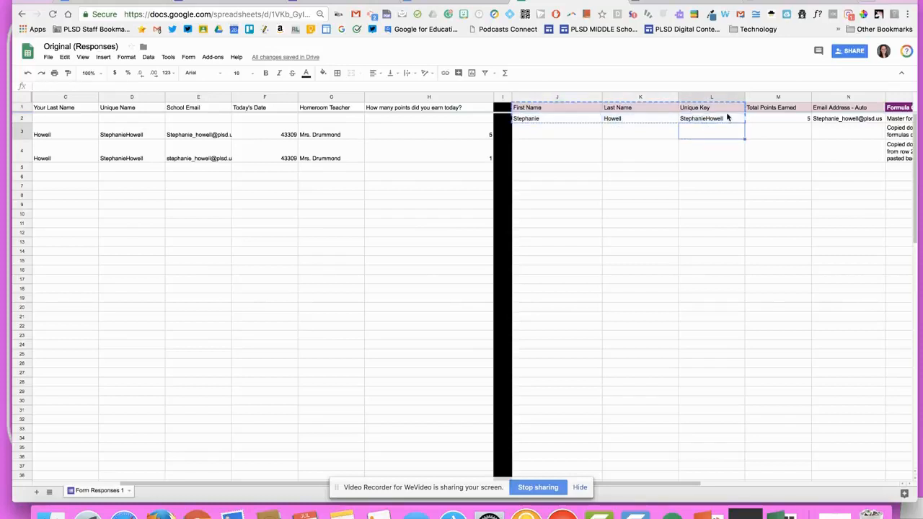
left_click_drag(575, 128, 695, 121)
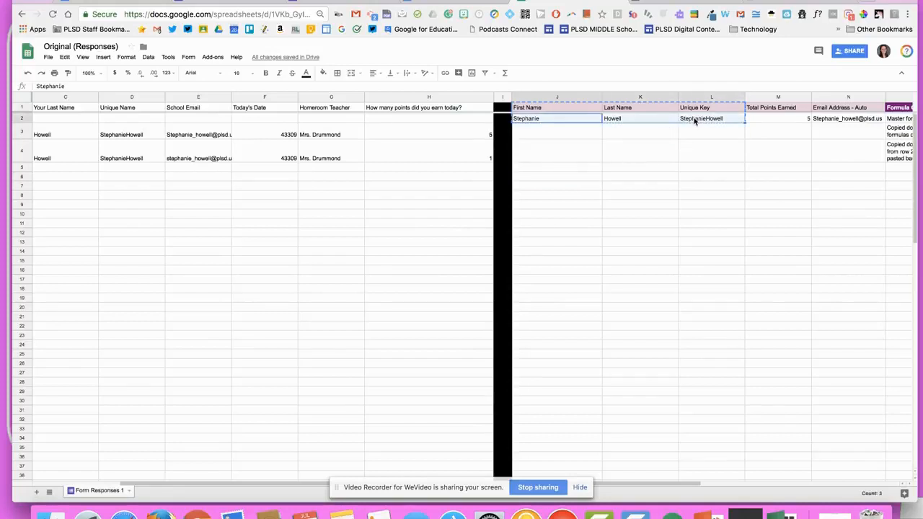
scroll(119, 336, "left", 3)
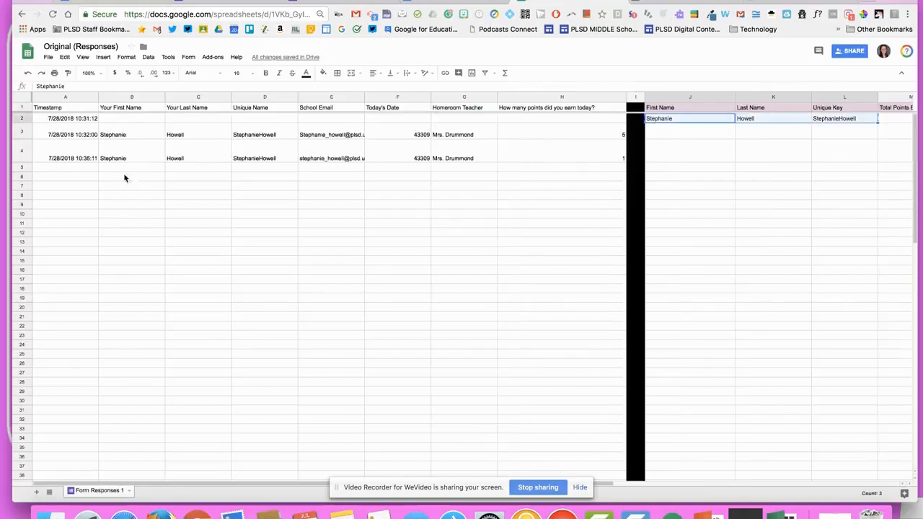
left_click(124, 169)
left_click(124, 161)
key("super+v")
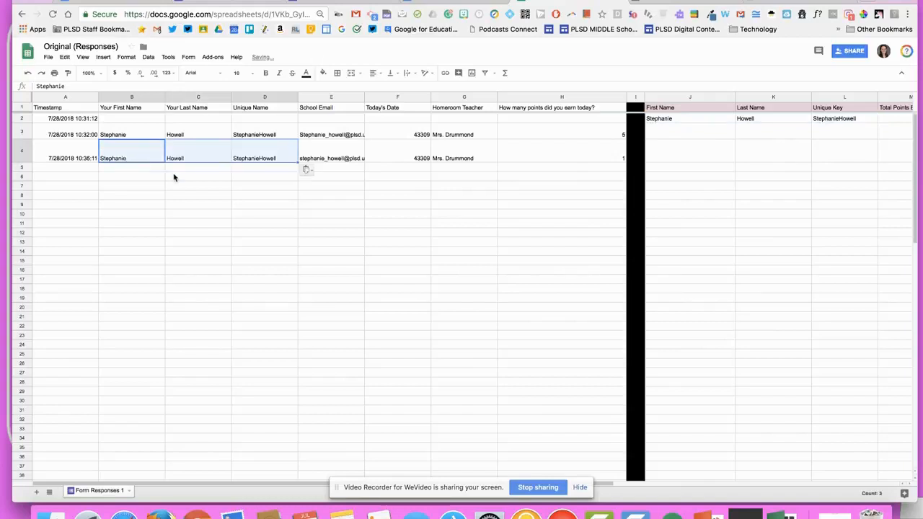
left_click(221, 189)
scroll(445, 197, "right", 5)
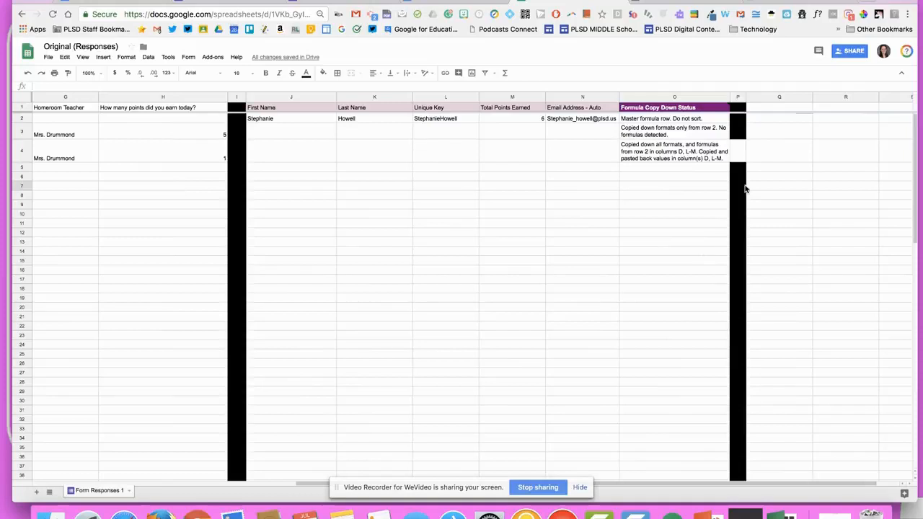
left_click(739, 131)
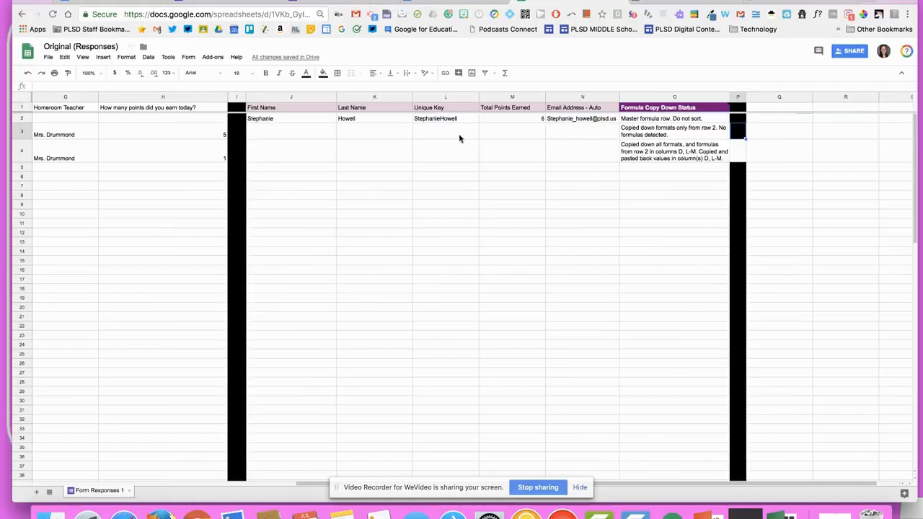
Run the autoCrat job Original from the job manager
left_click(213, 57)
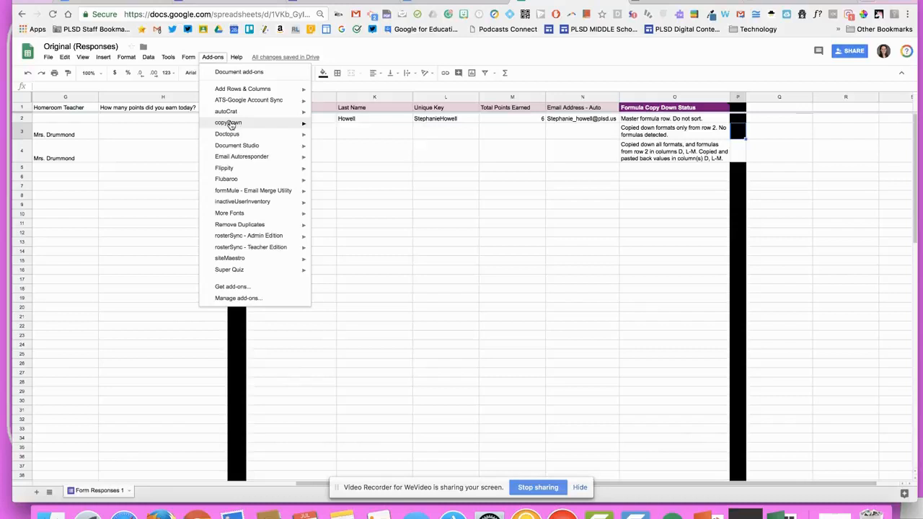
left_click(324, 117)
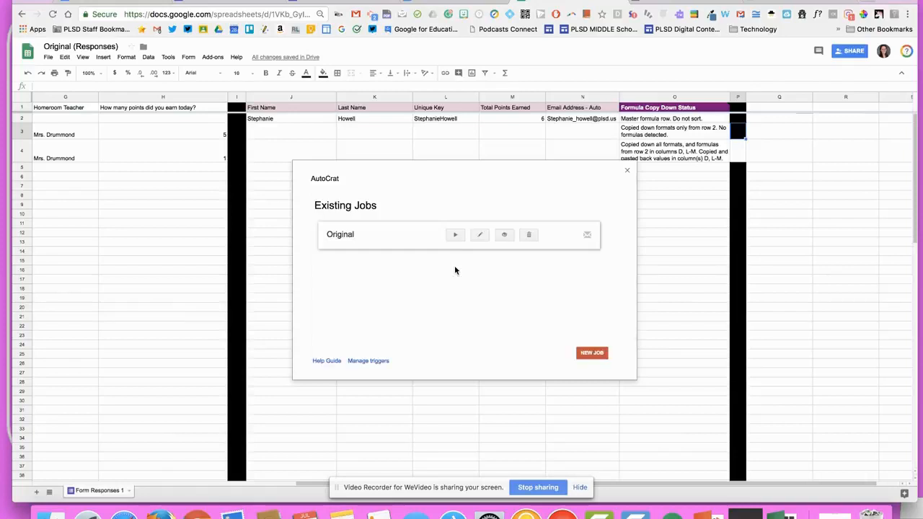
left_click(454, 235)
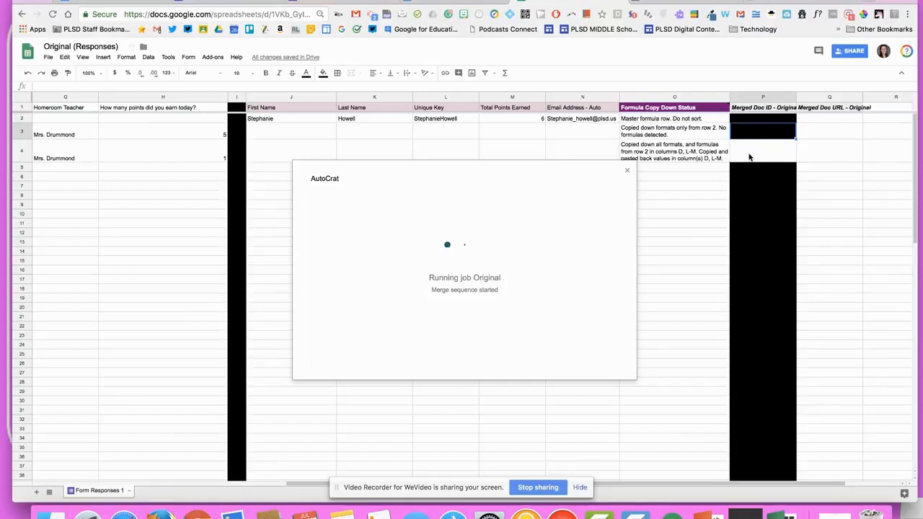
scroll(750, 157, "right", 3)
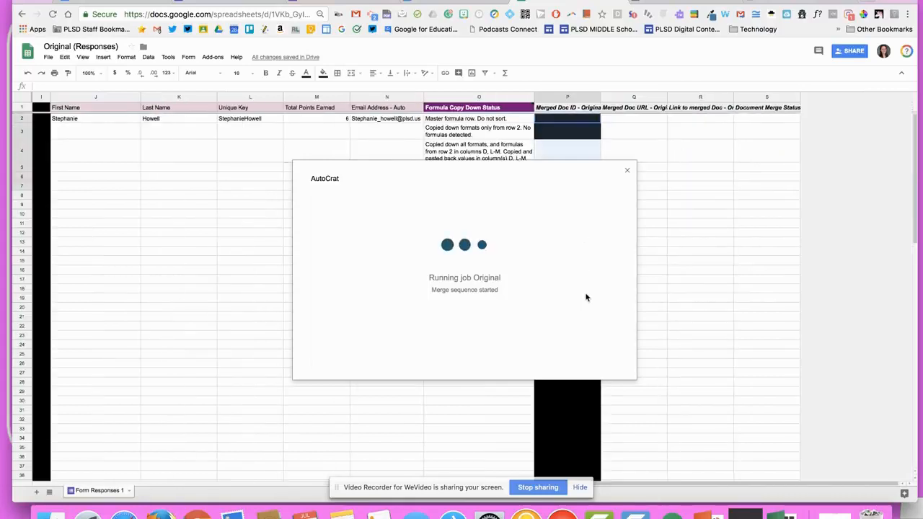
Reset column P's fill to no colour and check the merge status in S2
left_click(570, 99)
left_click(322, 73)
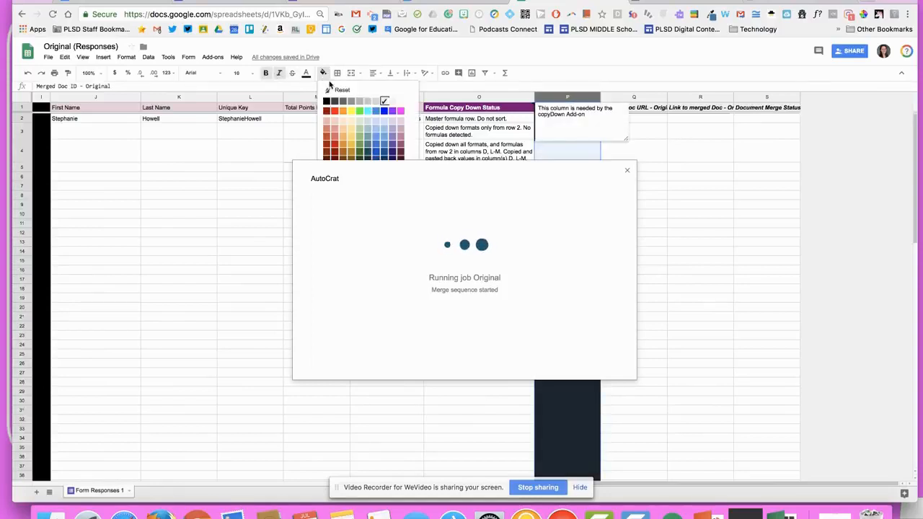
left_click(341, 90)
left_click(243, 185)
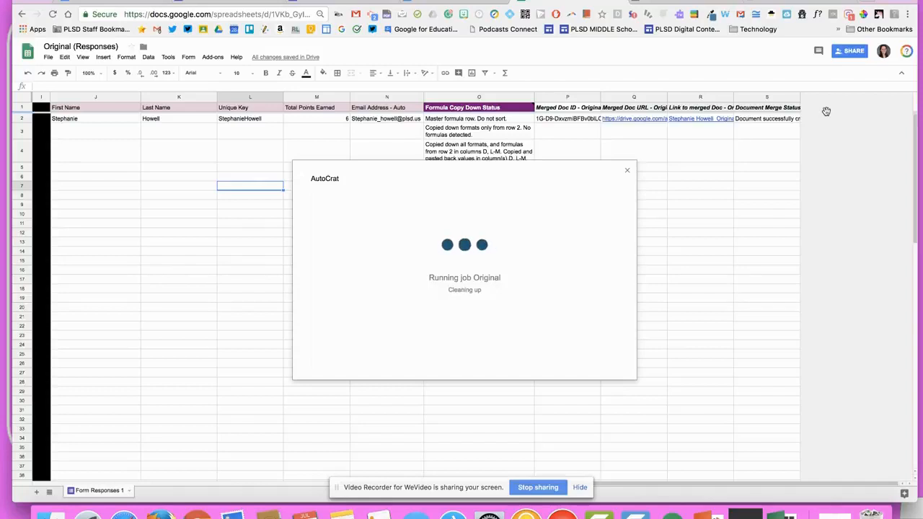
left_click(755, 119)
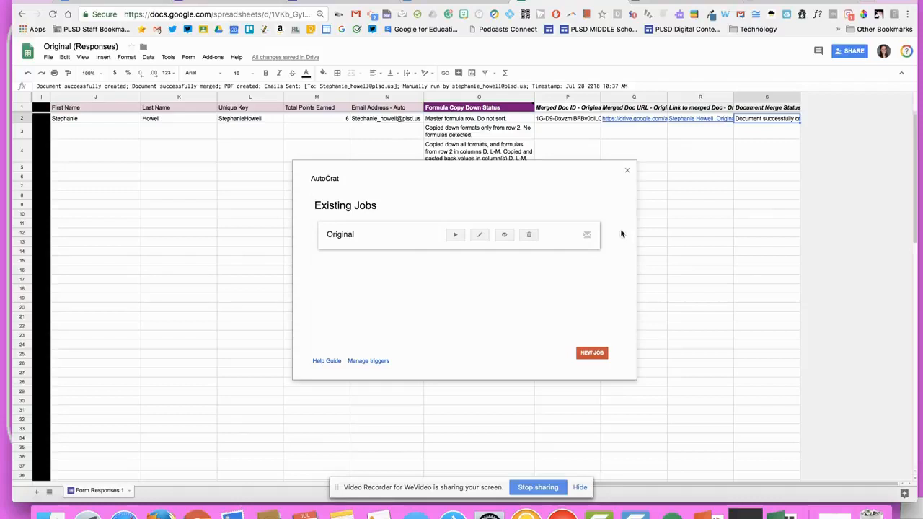
Go to gmail.com and refresh the inbox to check for new mail
left_click(280, 16)
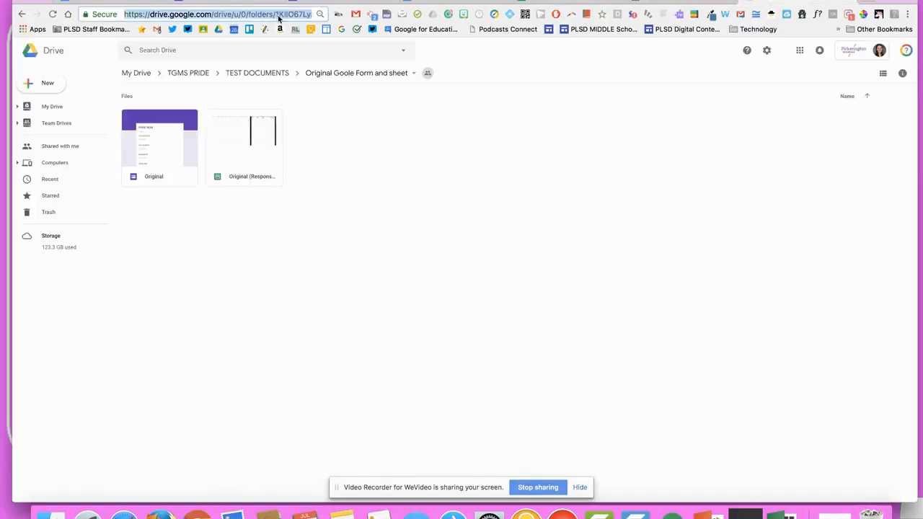
type("gmail")
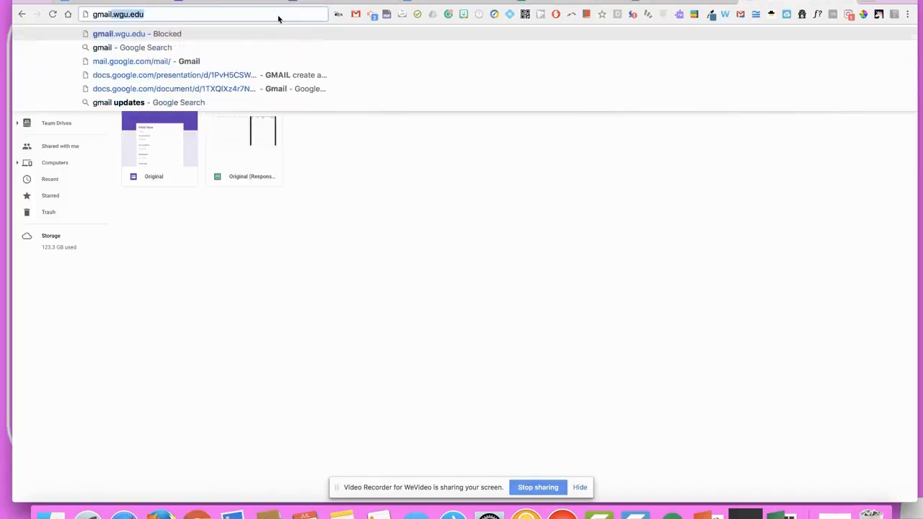
type(".cm")
key("BackSpace")
type("o")
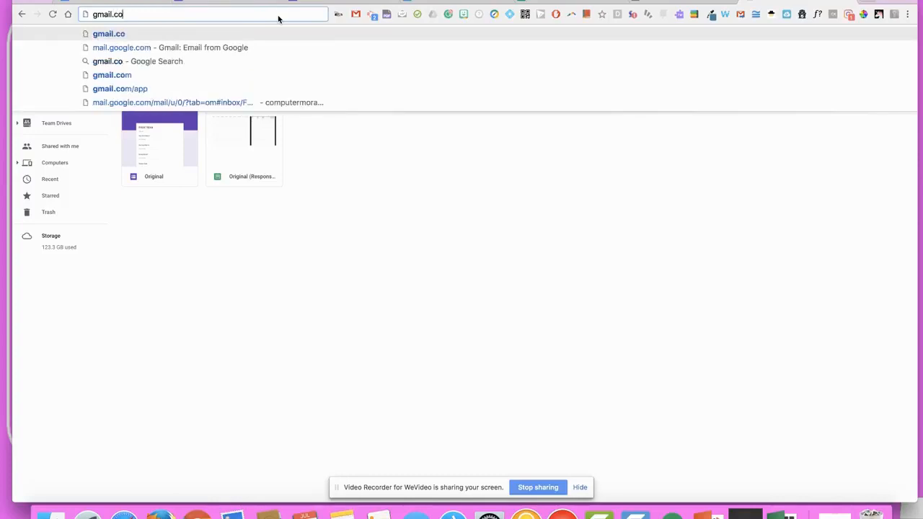
type("m")
key("Return")
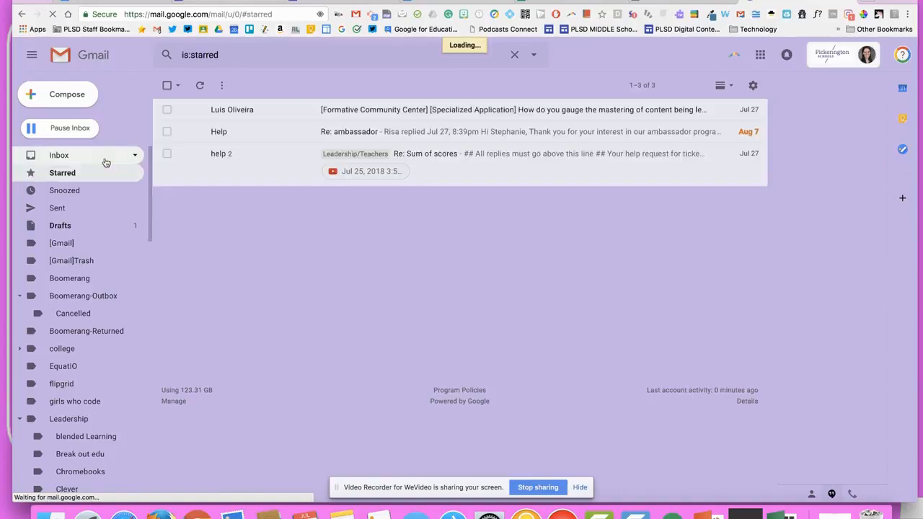
left_click(107, 162)
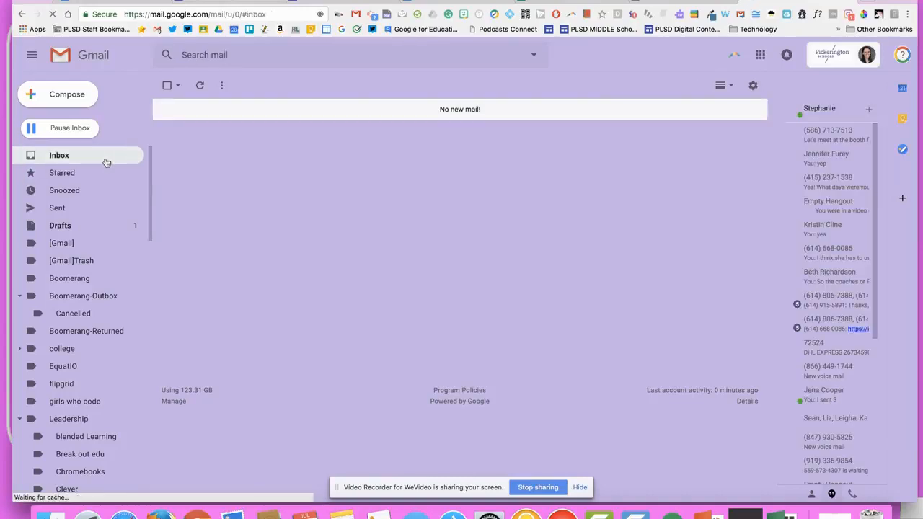
left_click(199, 85)
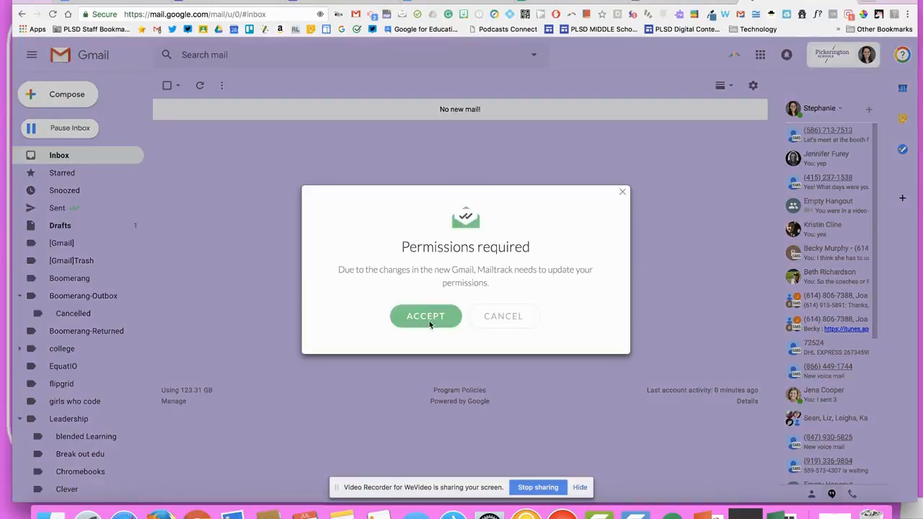
Accept Mailtrack's permission request, connect it to the Google account, and return to the spreadsheet
left_click(430, 322)
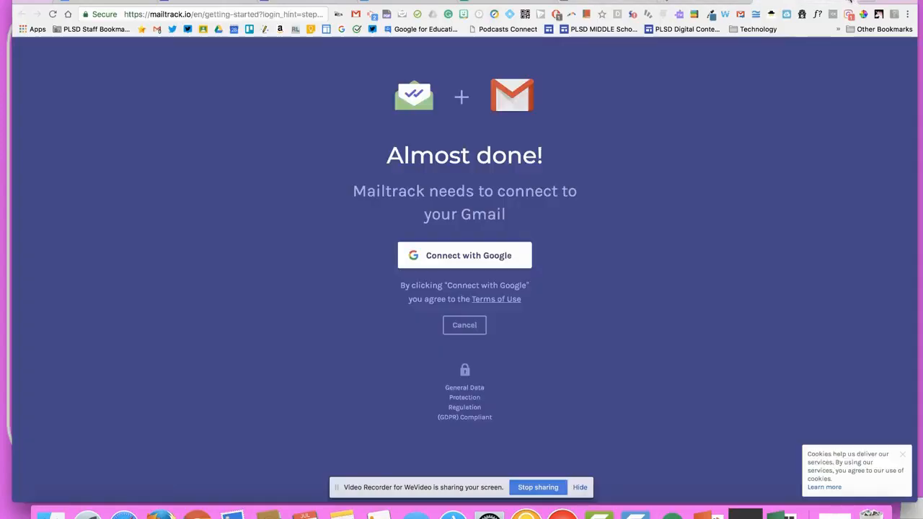
left_click(526, 254)
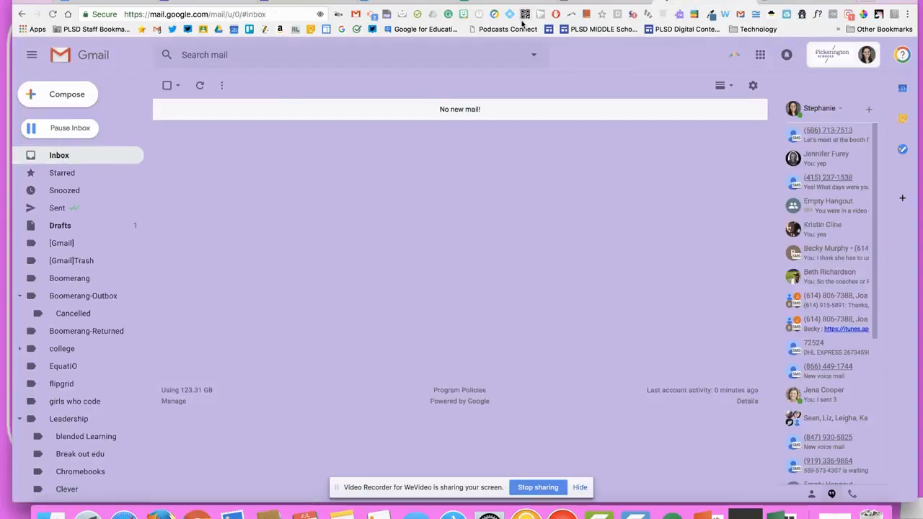
left_click(593, 2)
Close the autoCrat jobs dialog, open R2's merged PDF link, and highlight the student's name
left_click(506, 2)
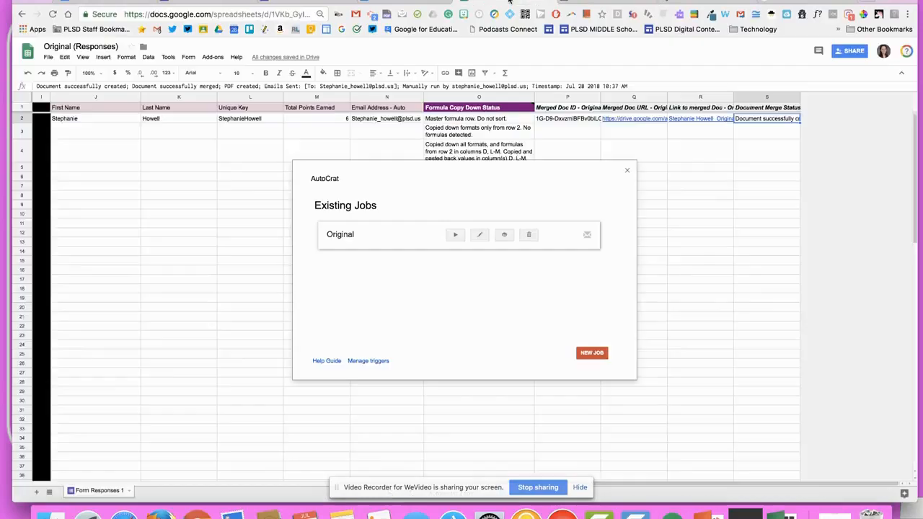
left_click(626, 170)
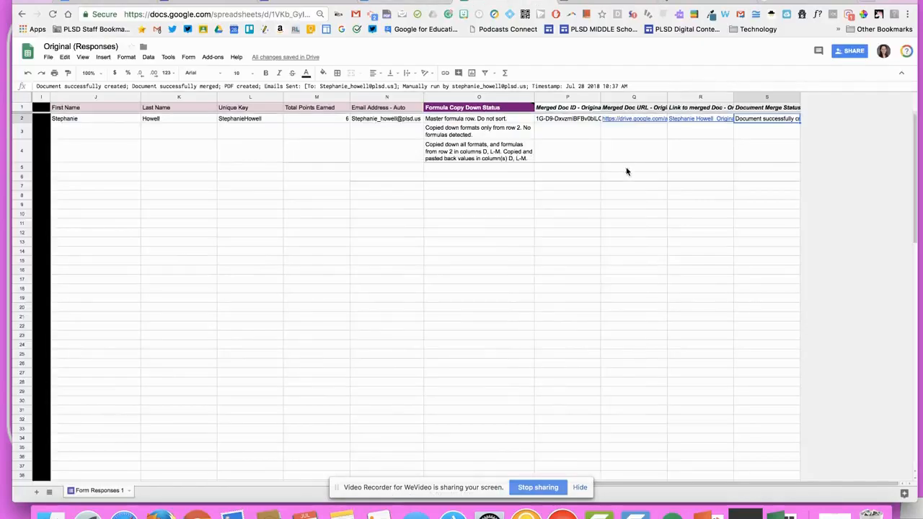
left_click(679, 119)
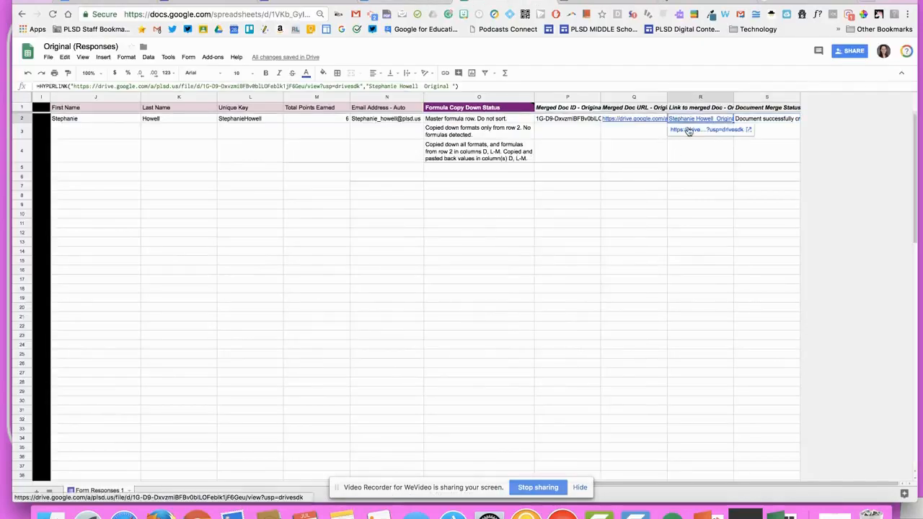
left_click(689, 130)
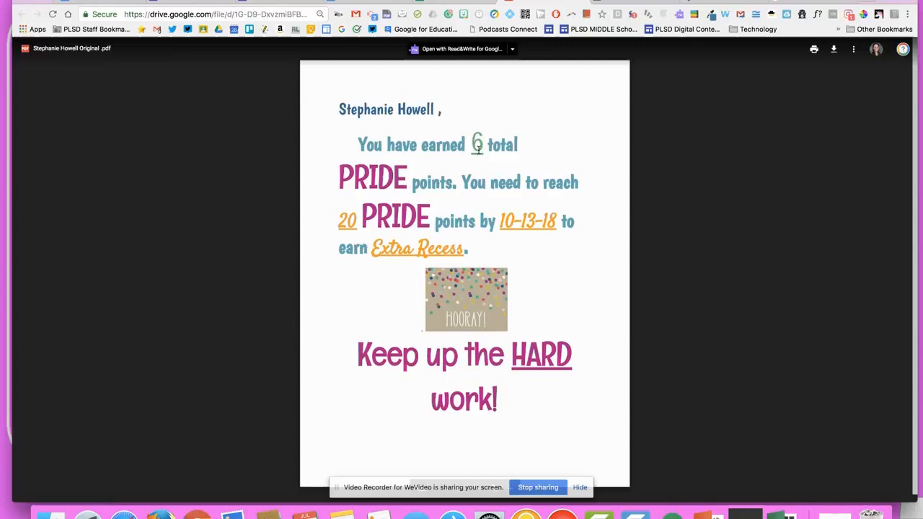
left_click_drag(358, 114, 498, 114)
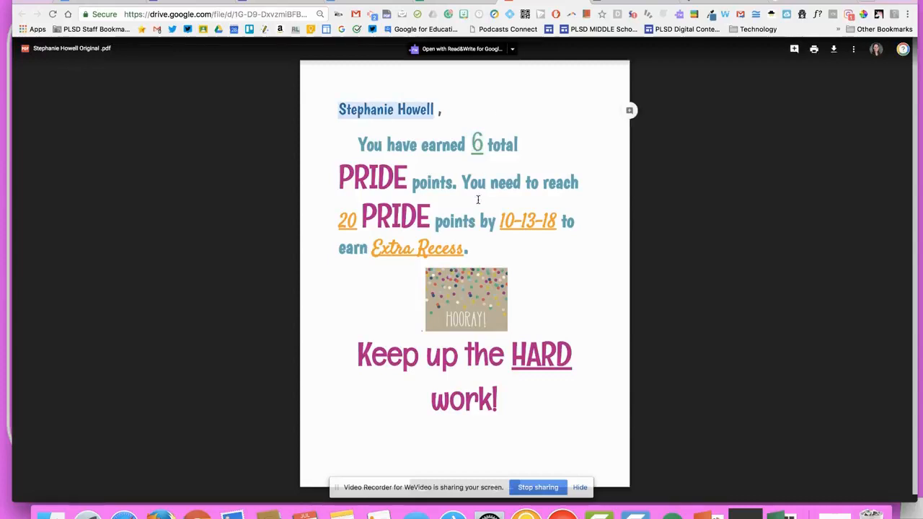
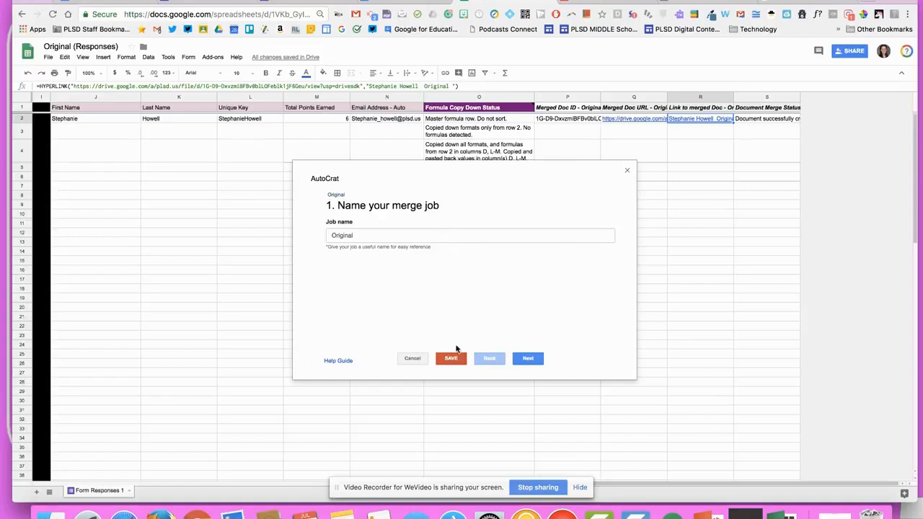
Replace the file name's Last Name tag with the exact Last Name header text
left_click(539, 360)
left_click(539, 361)
left_click(539, 360)
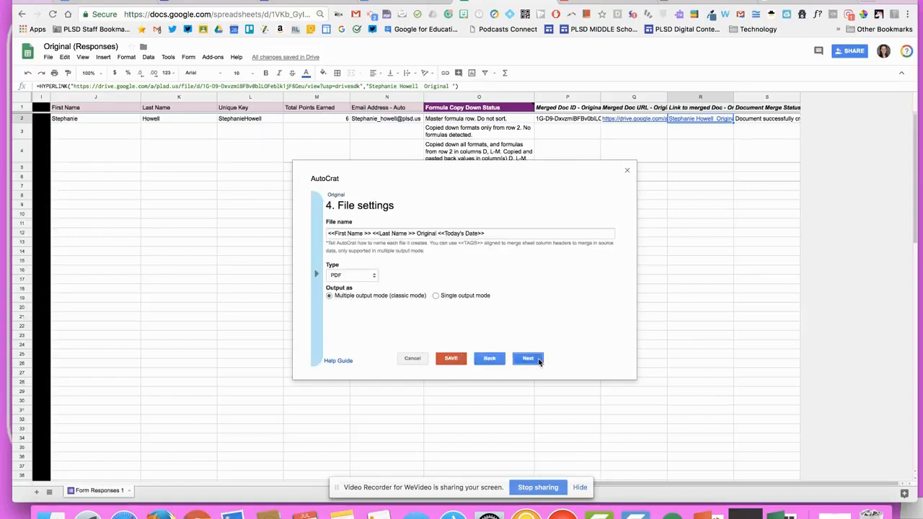
left_click(179, 108)
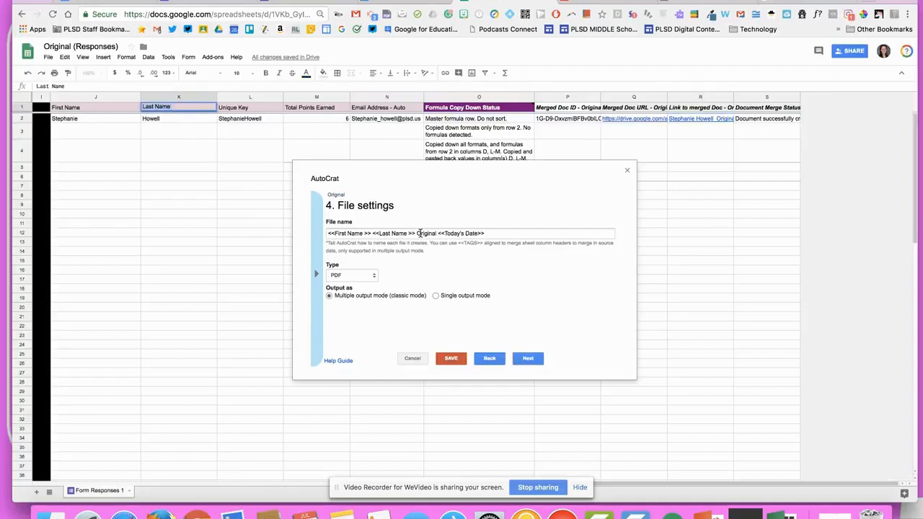
left_click_drag(407, 233, 380, 233)
key("ctrl+c")
key("BackSpace")
key("ctrl+v")
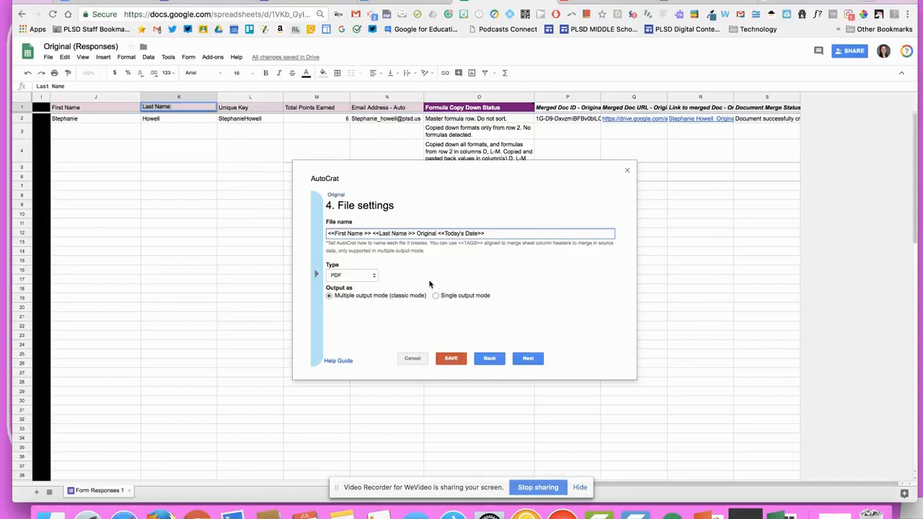
At the sharing and email step, paste the exact Last Name header into the greeting tag
left_click(529, 359)
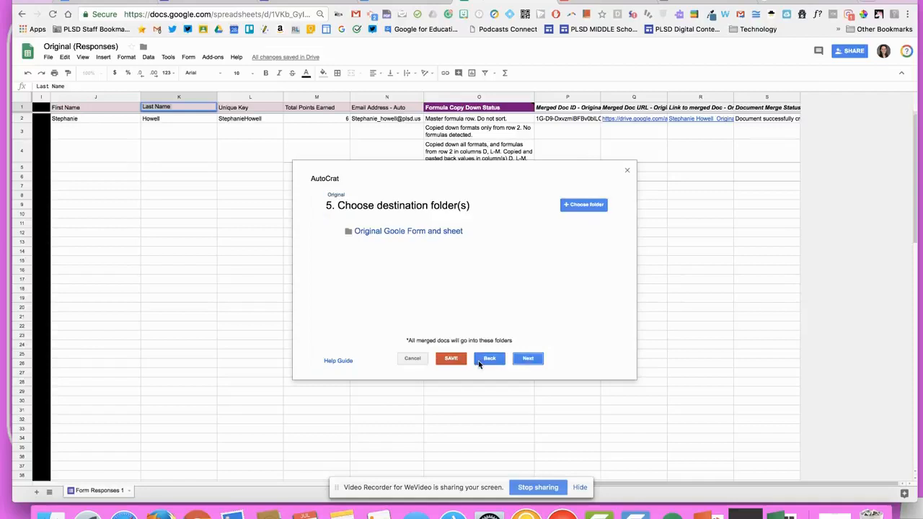
left_click(489, 360)
left_click(529, 359)
left_click(530, 359)
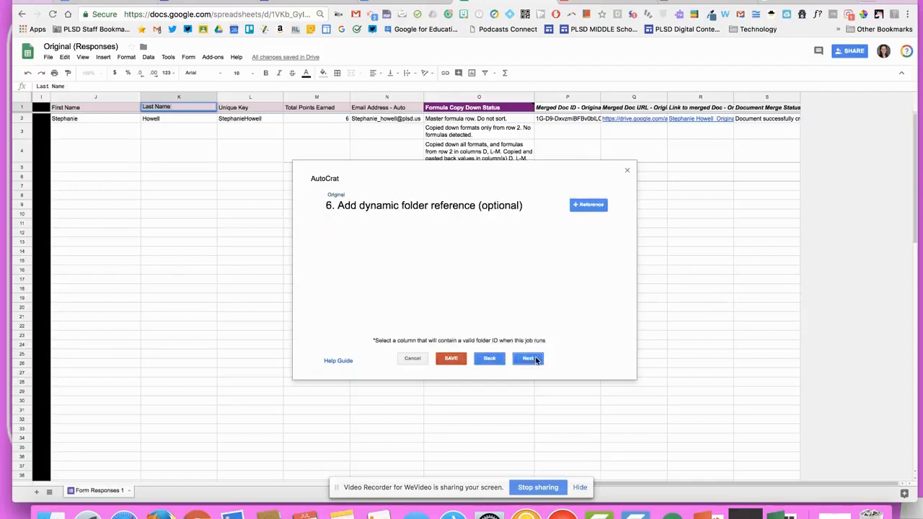
left_click(534, 360)
left_click(536, 360)
scroll(491, 289, "down", 3)
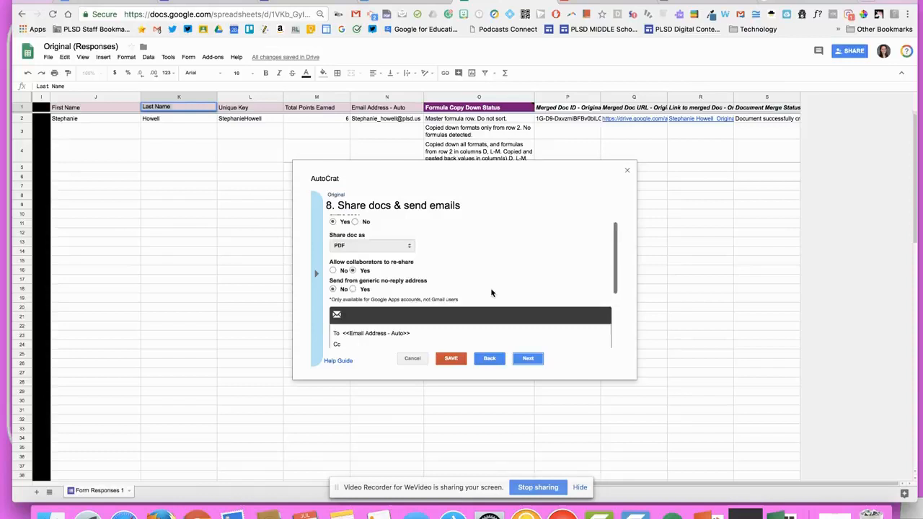
scroll(491, 289, "up", 3)
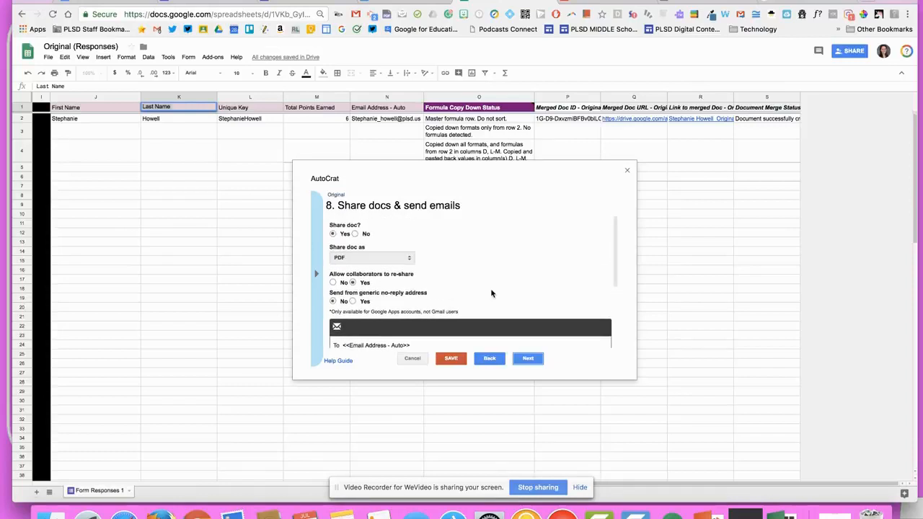
scroll(491, 290, "down", 5)
left_click_drag(416, 297, 386, 298)
key("super+c")
key("BackSpace")
key("super+v")
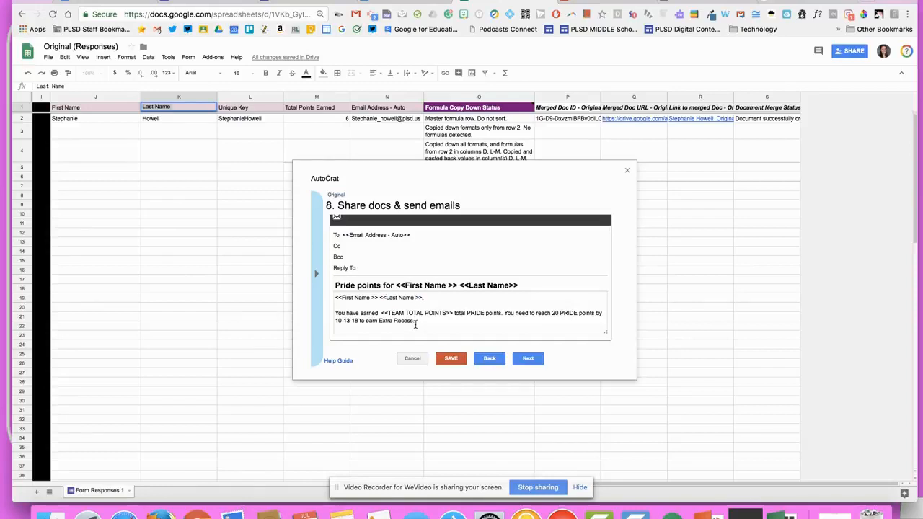
Replace the email body's <<TEAM TOTAL POINTS>> tag with <<Total Points Earned>>
left_click(314, 107)
double_click(312, 107)
key("ctrl+c")
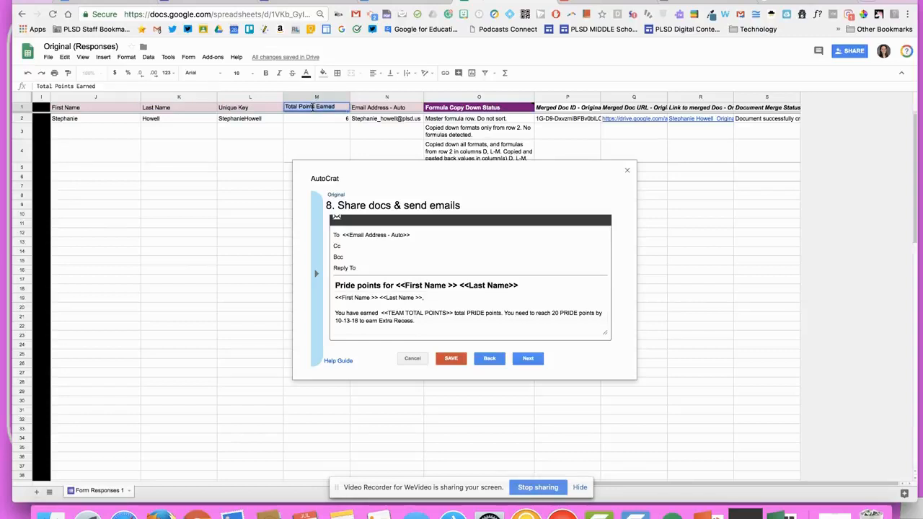
left_click_drag(445, 312, 390, 313)
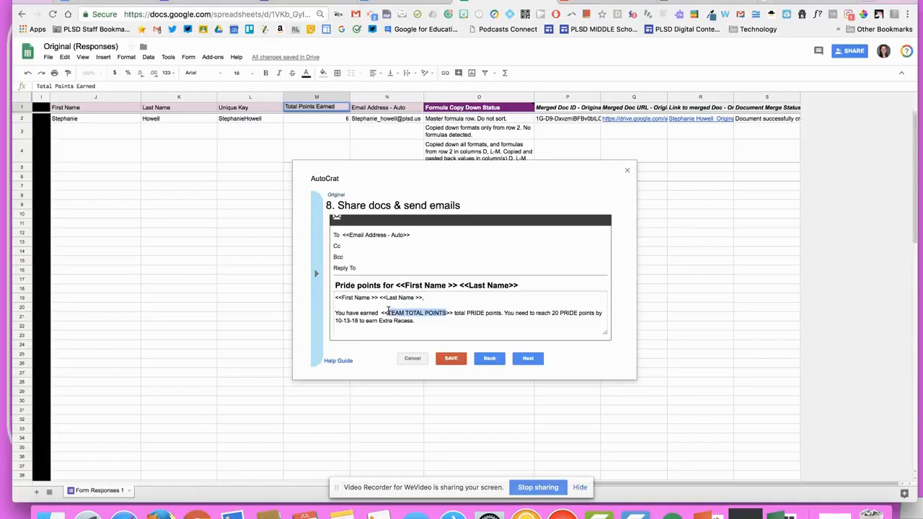
key("ctrl+v")
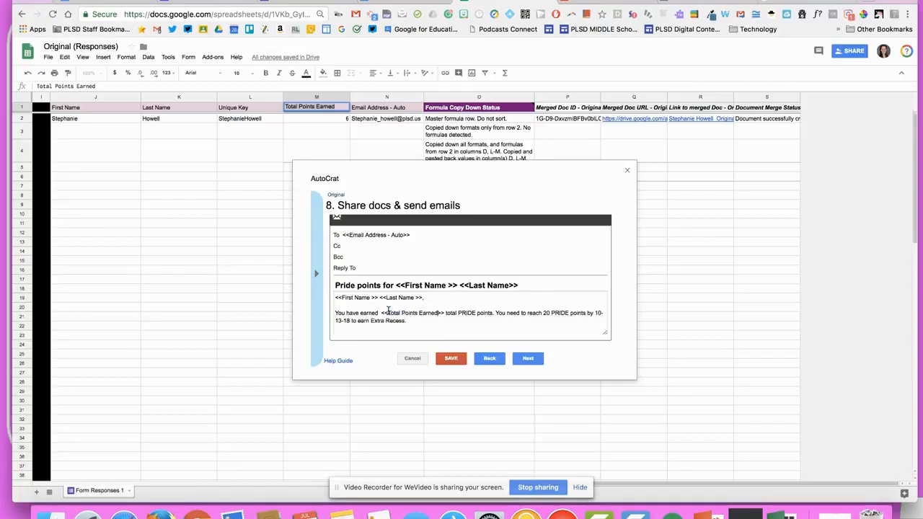
left_click(527, 359)
Save the Original job and delete the earlier merge results in P2:S3
left_click(469, 359)
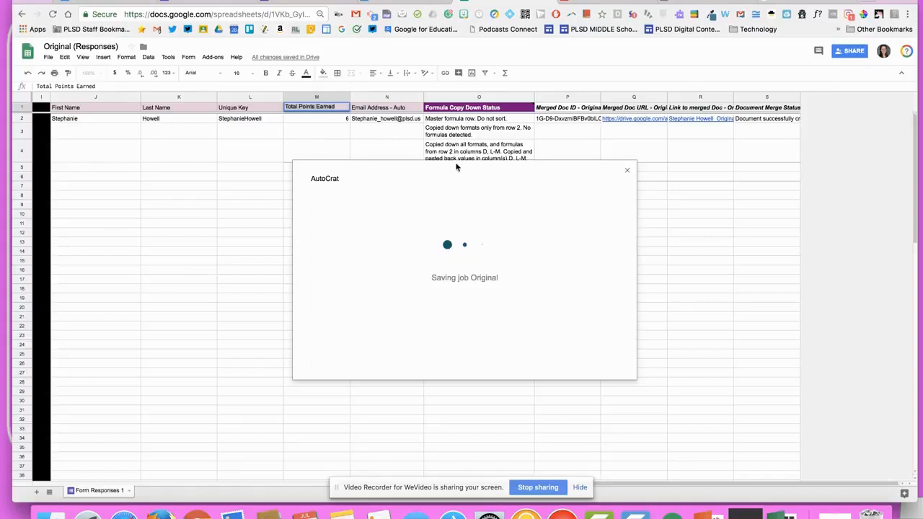
left_click(549, 121)
left_click_drag(614, 123, 778, 131)
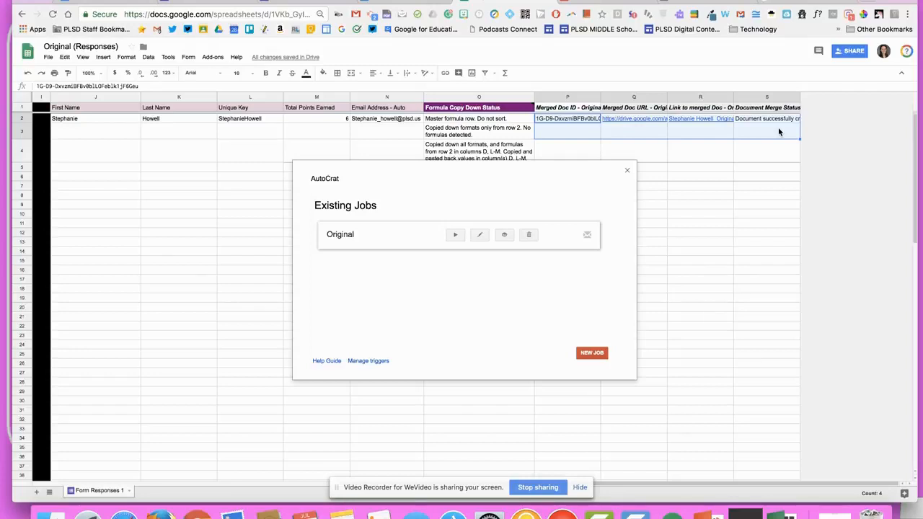
key("Delete")
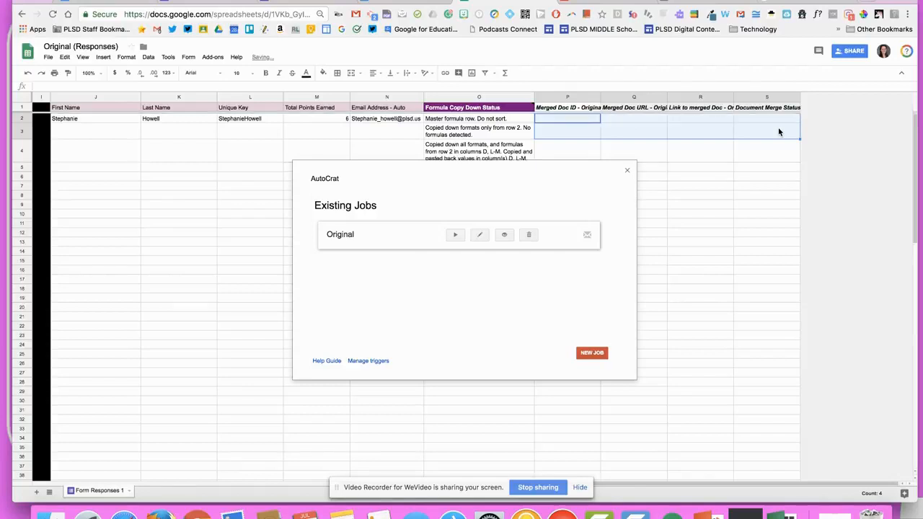
Run the Original job and confirm the teacher account for authorization
left_click(455, 235)
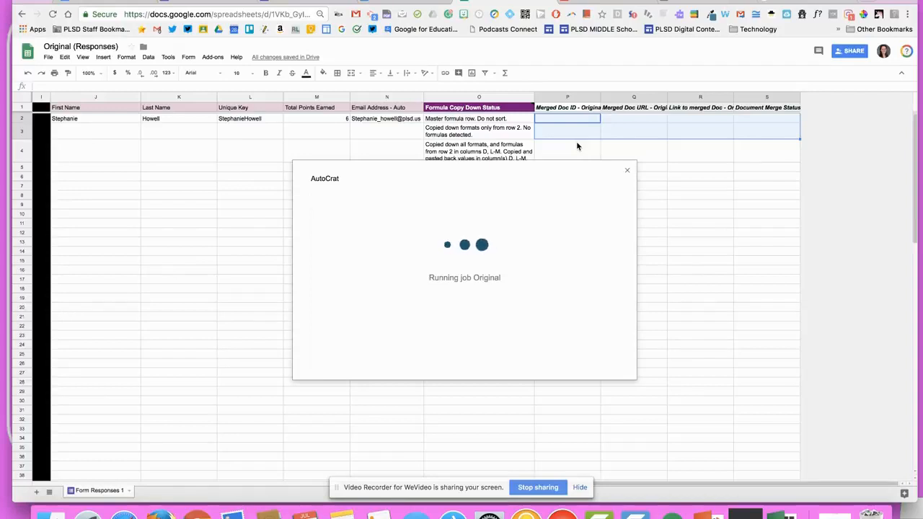
left_click(799, 2)
left_click(444, 243)
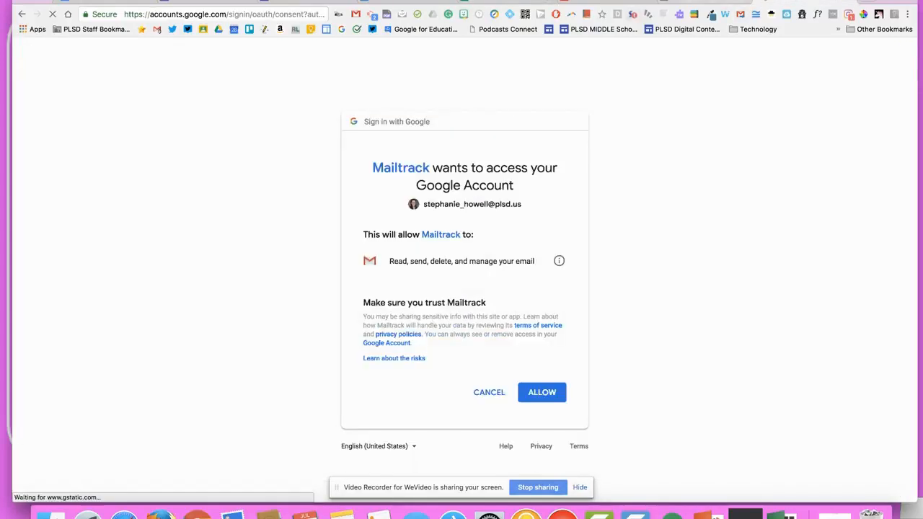
Allow Mailtrack access to the email account and return to the spreadsheet running the job
left_click(546, 395)
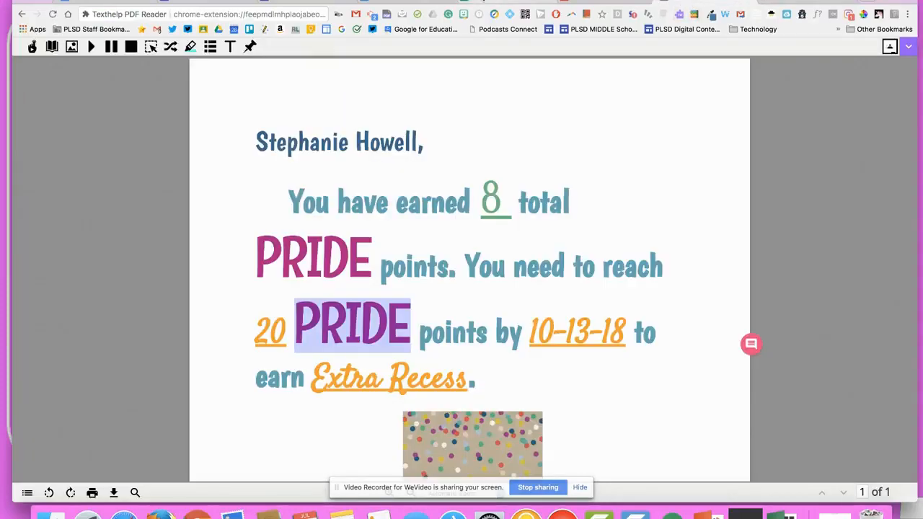
left_click(483, 2)
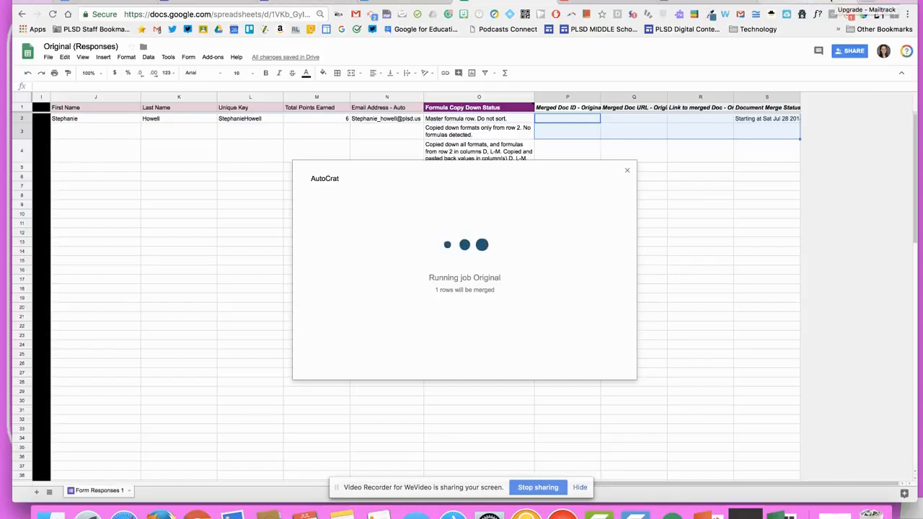
left_click(832, 1)
Close the Mailtrack pricing tab and open Gmail in a new tab
left_click(849, 2)
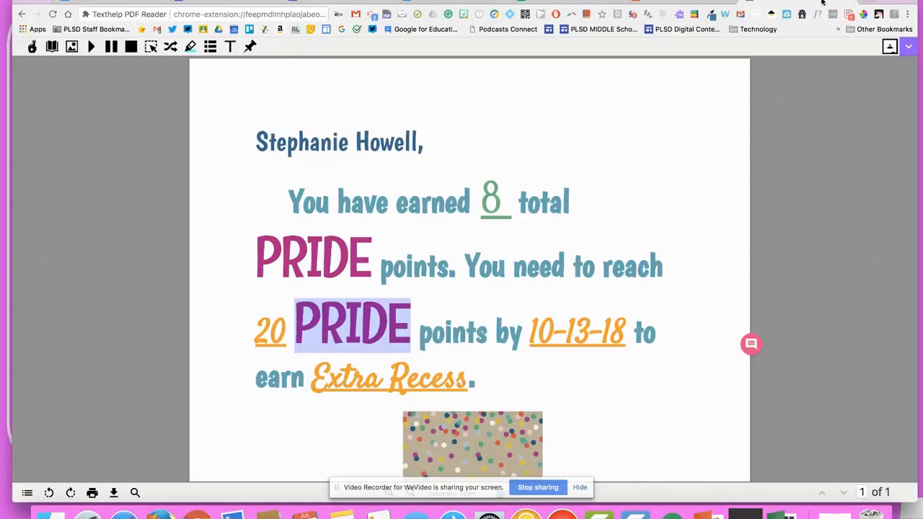
left_click(862, 1)
left_click(158, 30)
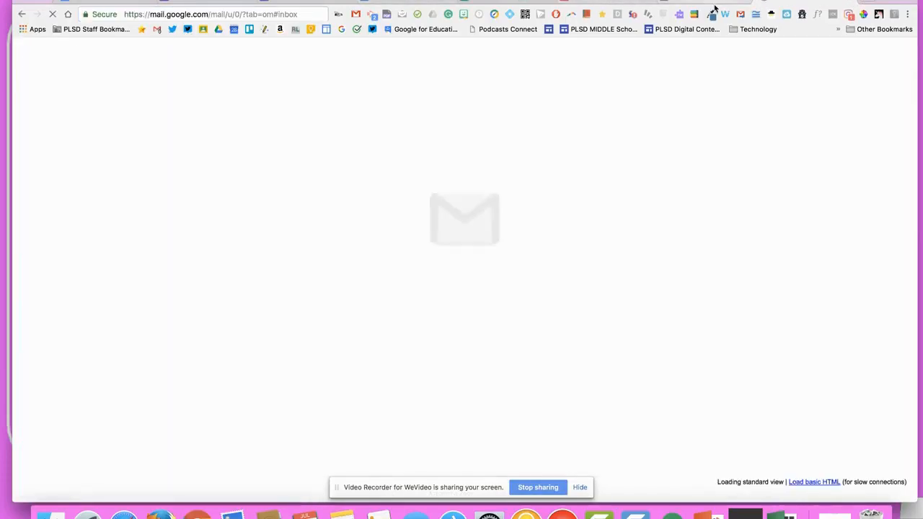
Check row 2's merge status message in S2, then switch to Gmail's starred messages
left_click(402, 2)
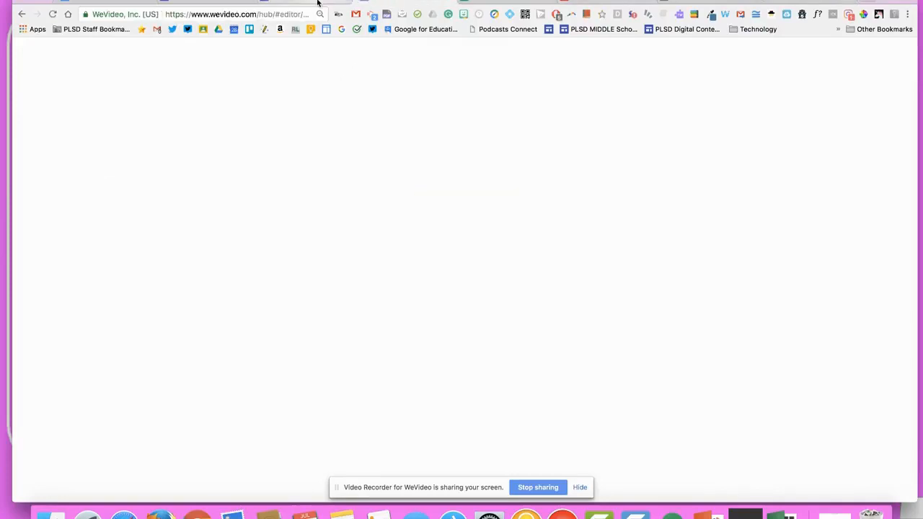
left_click(317, 2)
left_click(484, 2)
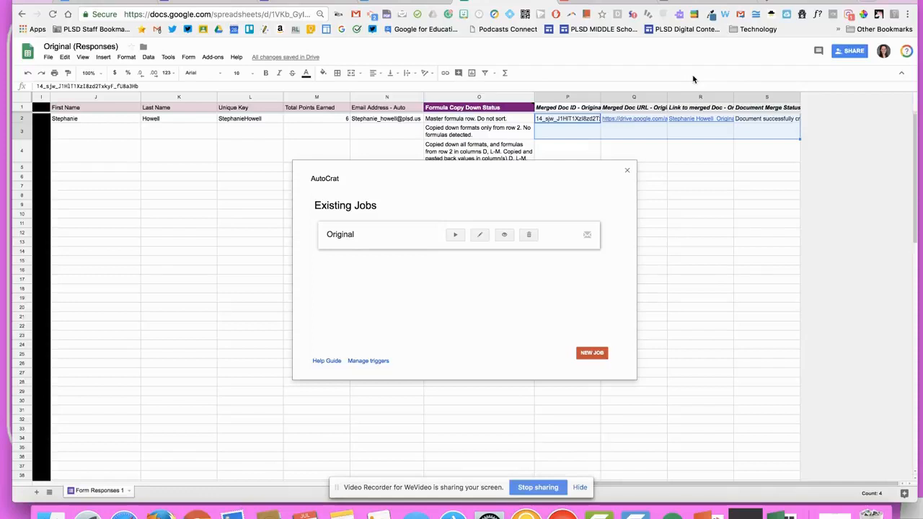
left_click(742, 120)
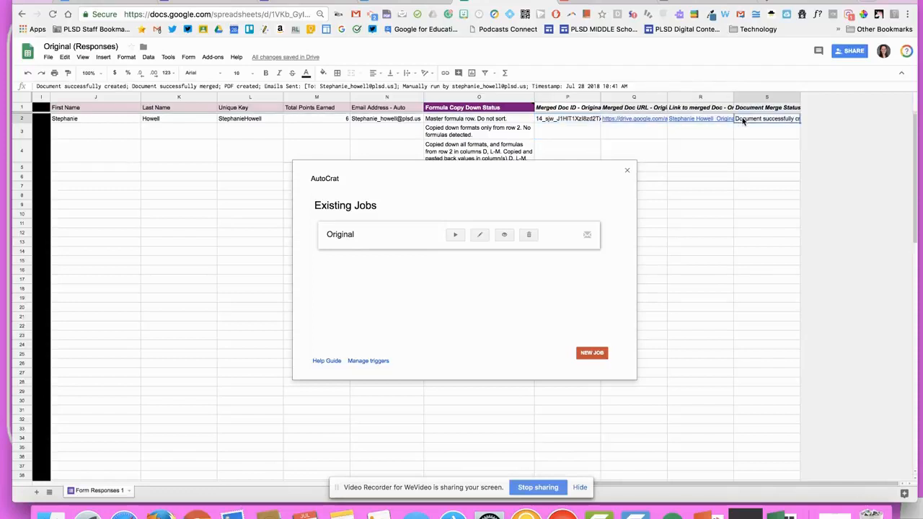
left_click(779, 4)
left_click(55, 173)
Open the newest sent Pride points email and check the surname and attached points PDF
left_click(61, 208)
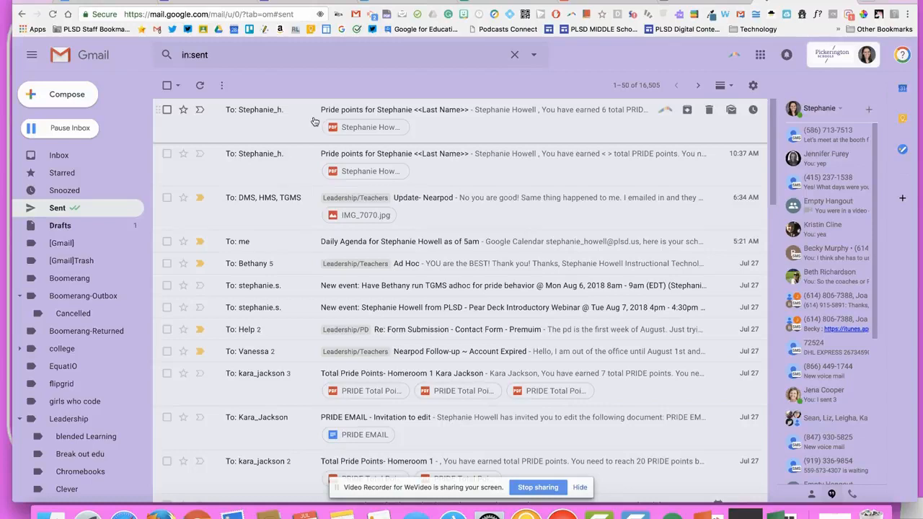
left_click(287, 122)
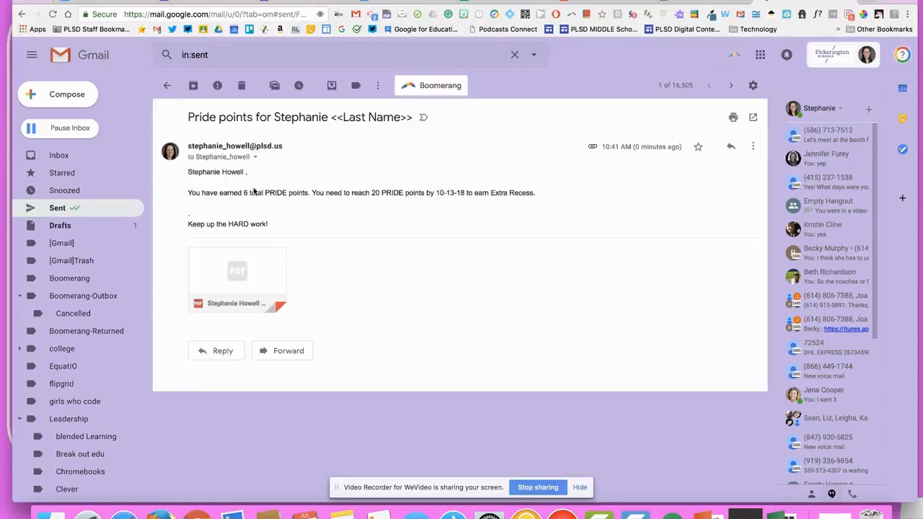
double_click(233, 171)
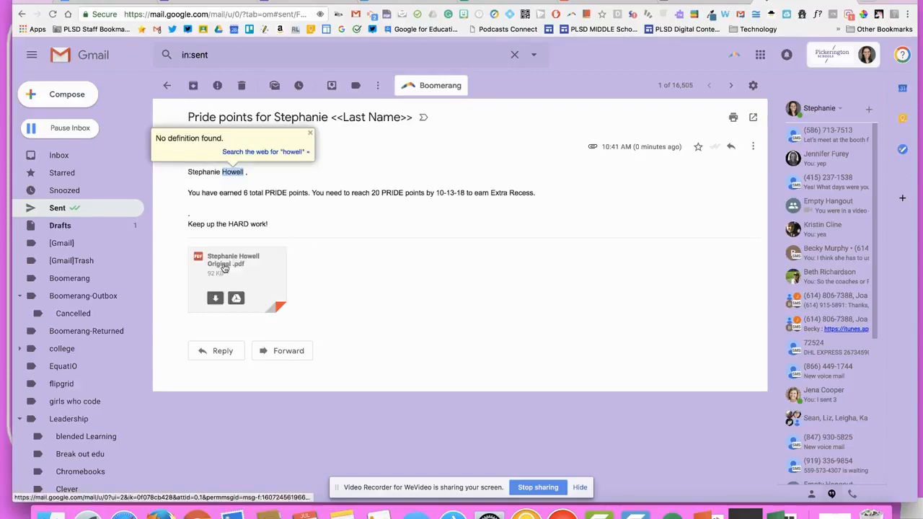
left_click(238, 270)
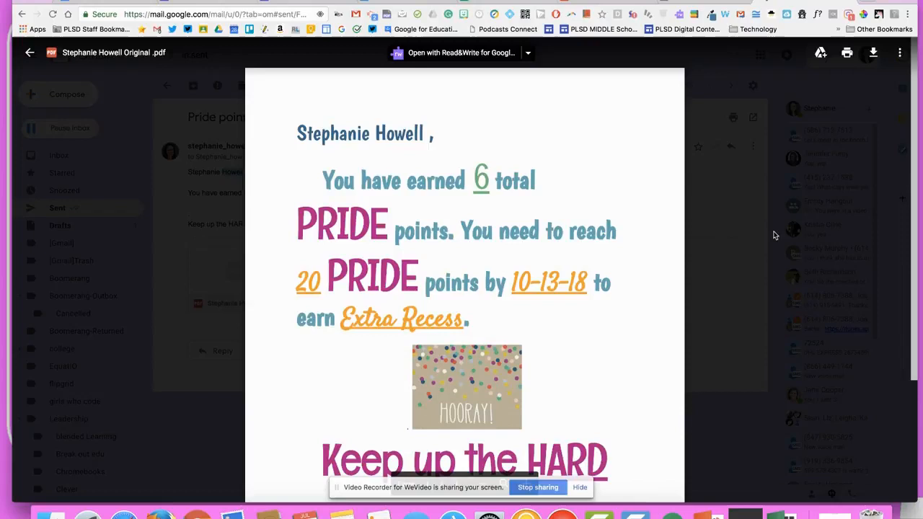
left_click(773, 232)
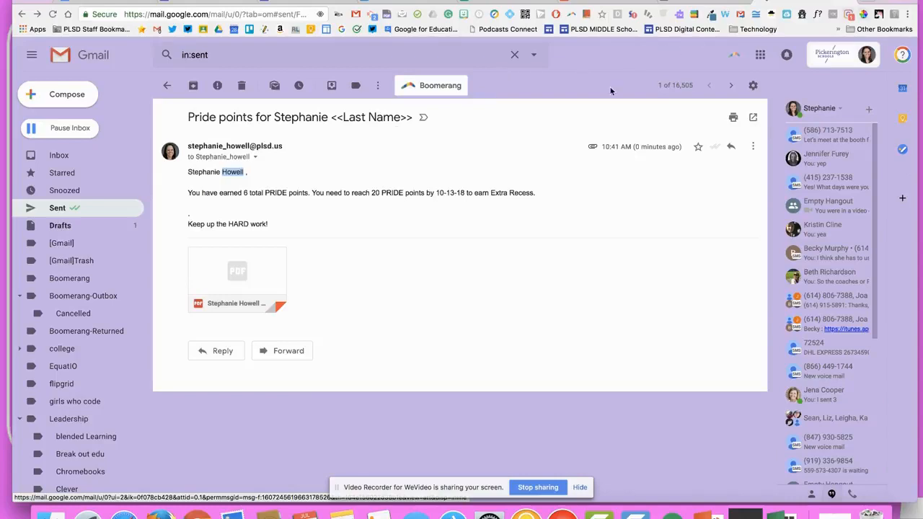
Reopen the sent email, mark the unmerged <<Last Name>> tag in its subject, then close Gmail
left_click(122, 156)
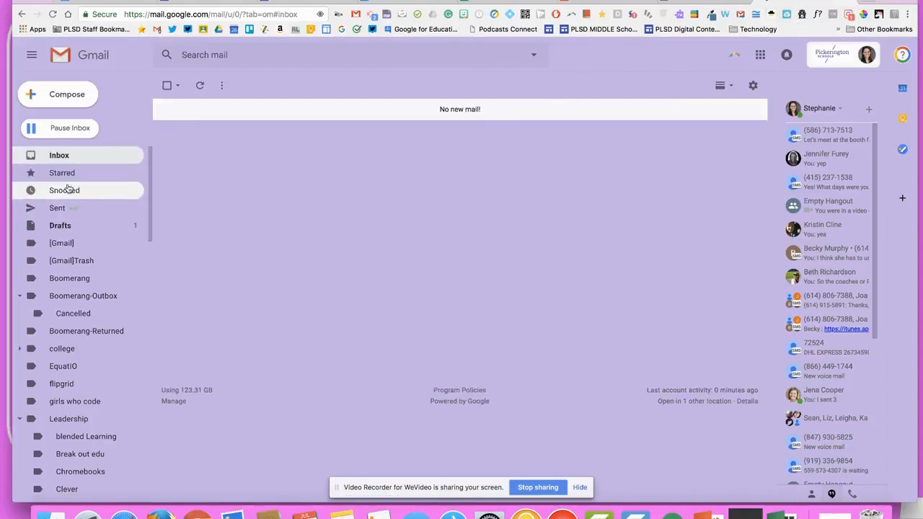
left_click(62, 207)
left_click(398, 128)
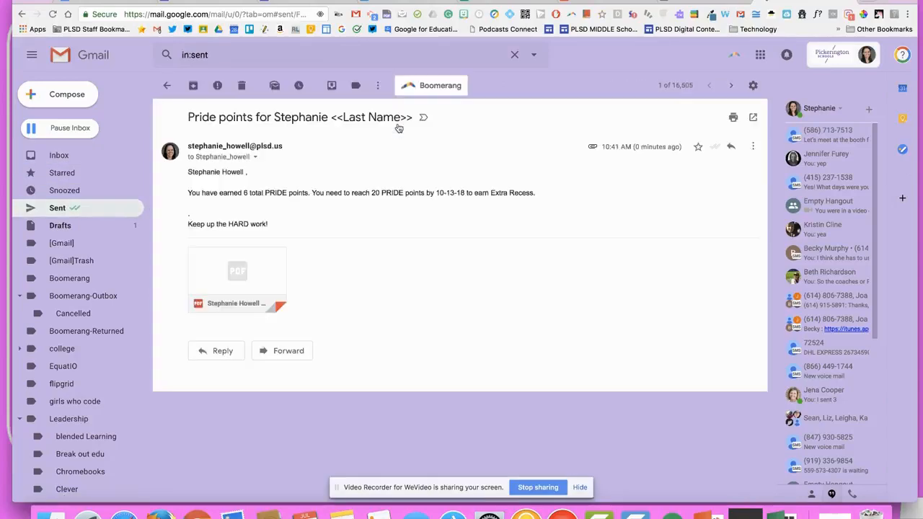
left_click_drag(336, 118, 424, 118)
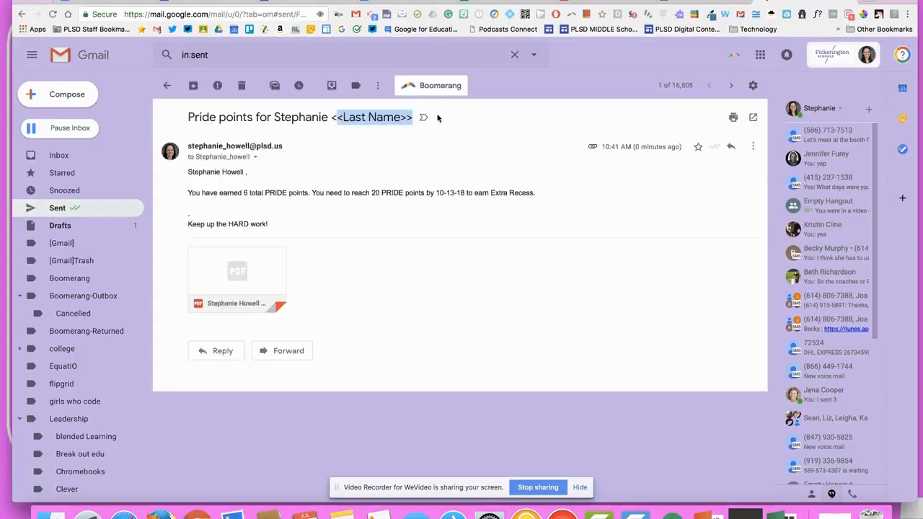
left_click(398, 120)
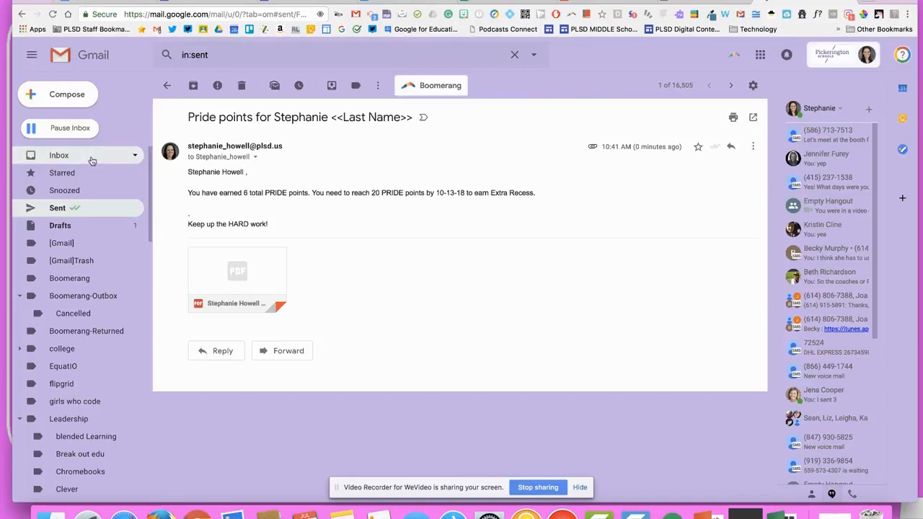
left_click(137, 155)
left_click(848, 2)
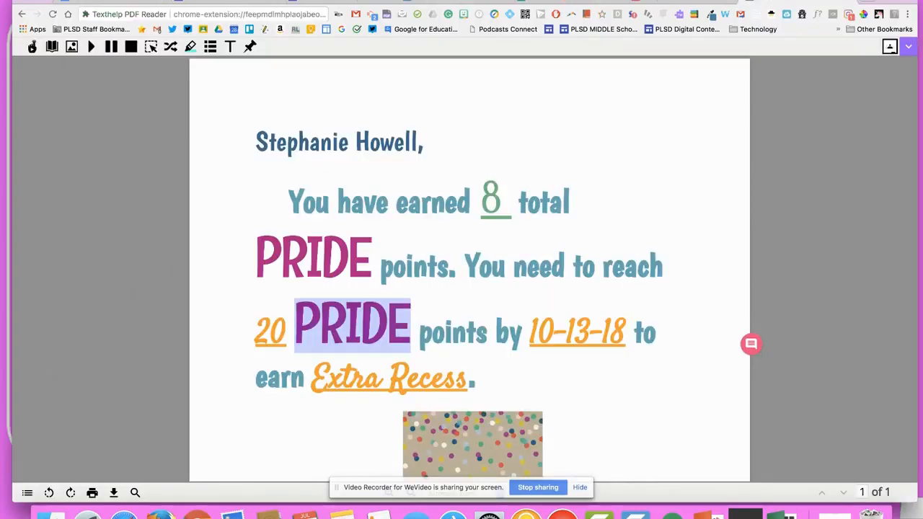
Close the PDF reader and reopen the Original merge job for editing in the responses sheet
left_click(848, 2)
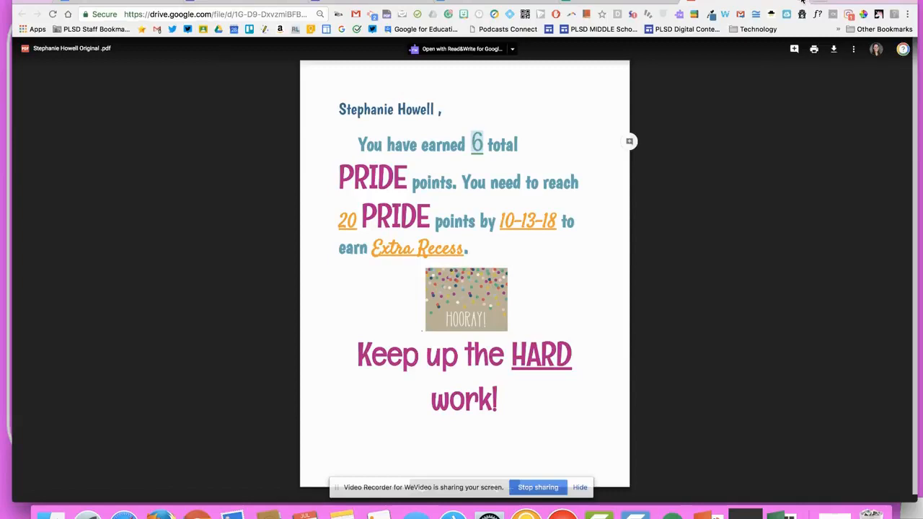
left_click(602, 2)
left_click(480, 235)
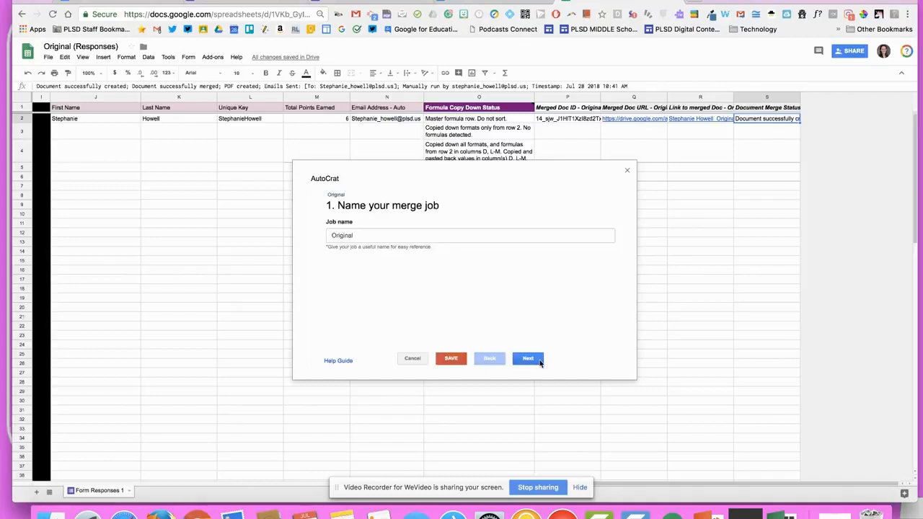
Step through all eight settings of the Original job unchanged and save it
left_click(540, 362)
left_click(540, 362)
left_click(540, 363)
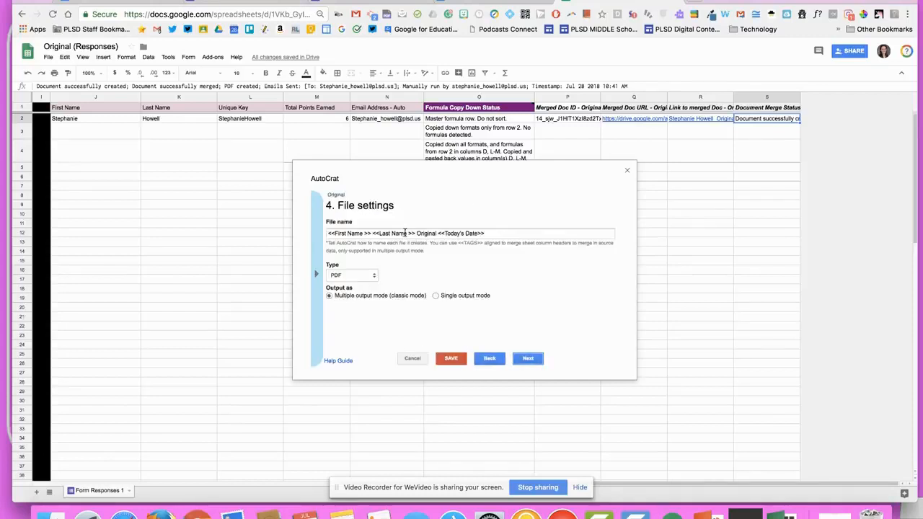
left_click(532, 359)
left_click(533, 362)
left_click(534, 362)
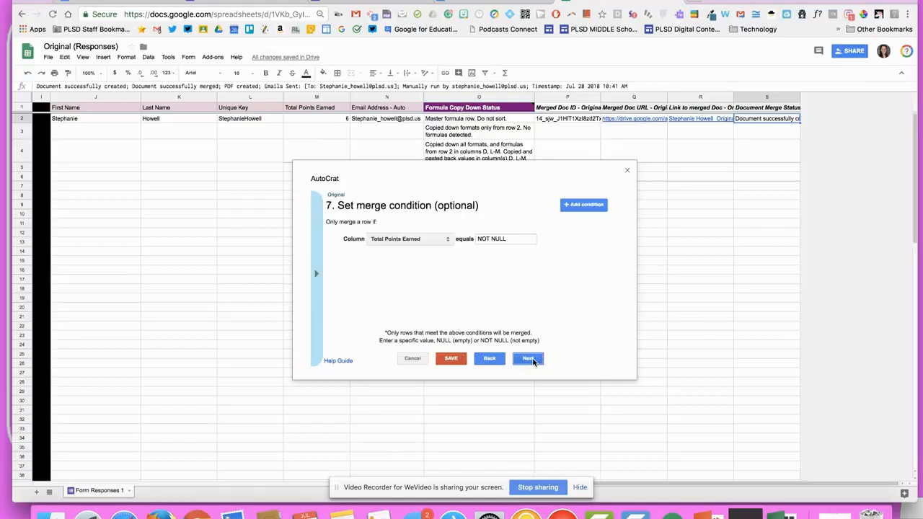
left_click(533, 362)
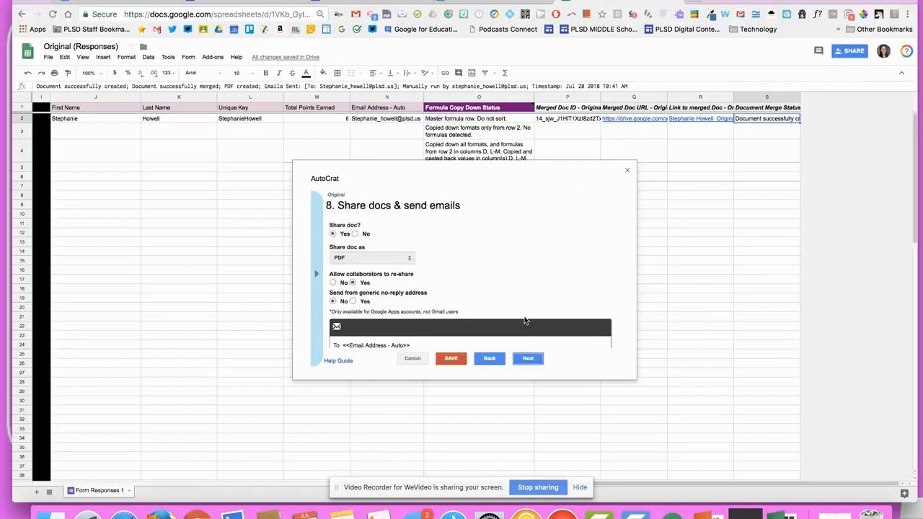
scroll(455, 283, "down", 3)
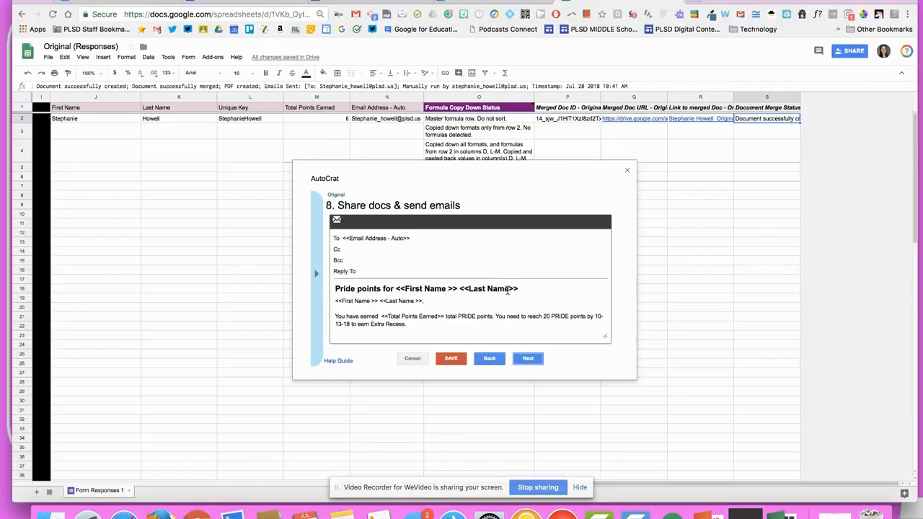
left_click(528, 359)
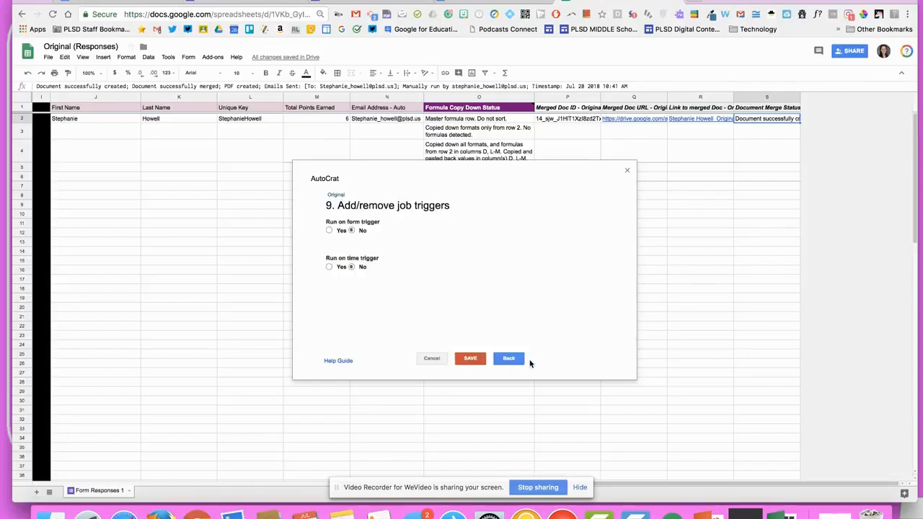
left_click(469, 360)
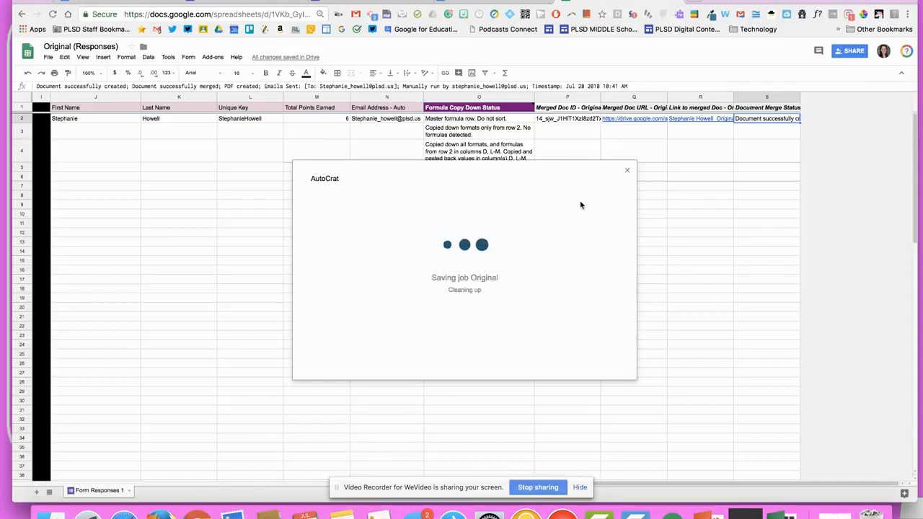
Select merge output cells P2:S4, then start a new PRIDE TEAM form response
left_click_drag(569, 117, 764, 155)
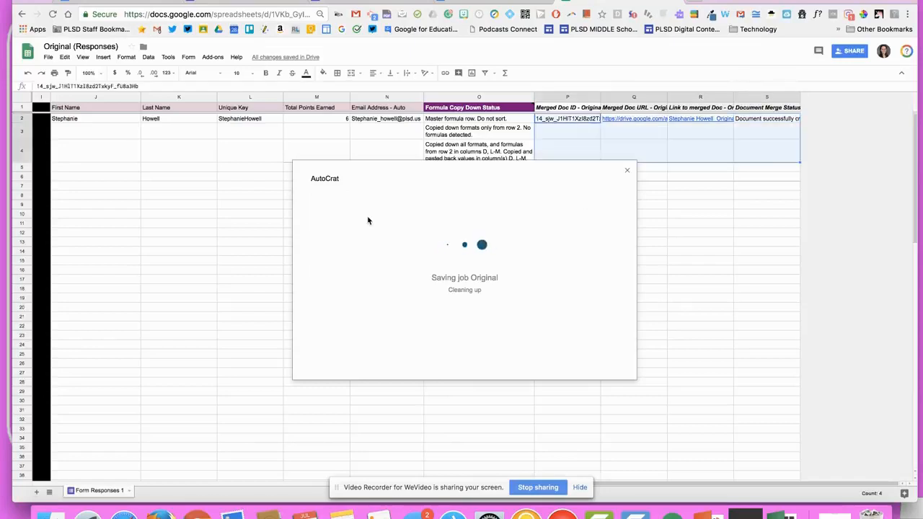
left_click(339, 3)
left_click(363, 188)
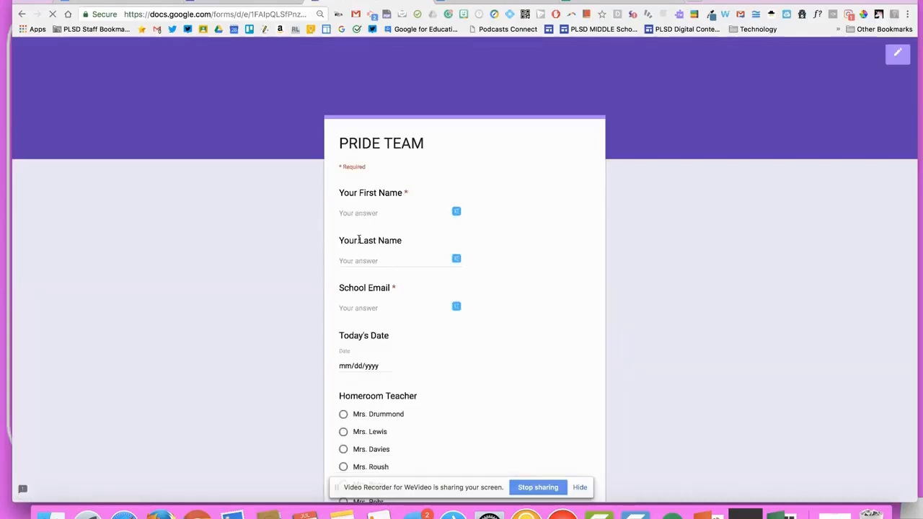
Enter the student's first name, last name and school email address
left_click(360, 211)
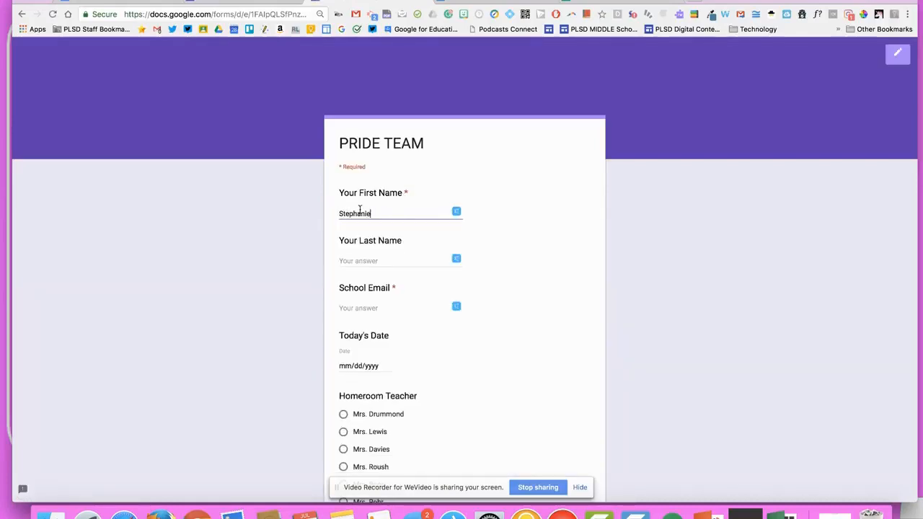
key("Tab")
key("Tab")
Pick the 28th as Today's Date and choose a homeroom teacher
scroll(361, 207, "down", 5)
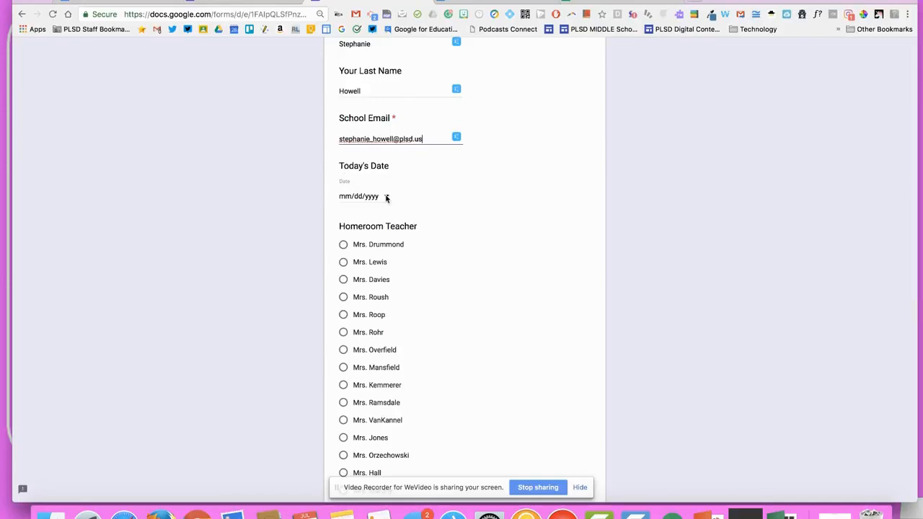
left_click(387, 197)
left_click(439, 265)
left_click(369, 298)
left_click(370, 263)
scroll(369, 263, "up", 3)
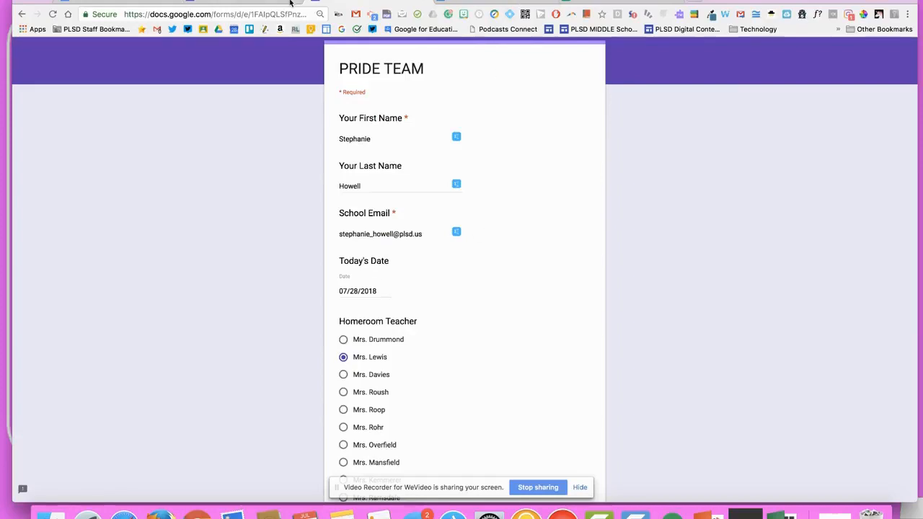
left_click(234, 1)
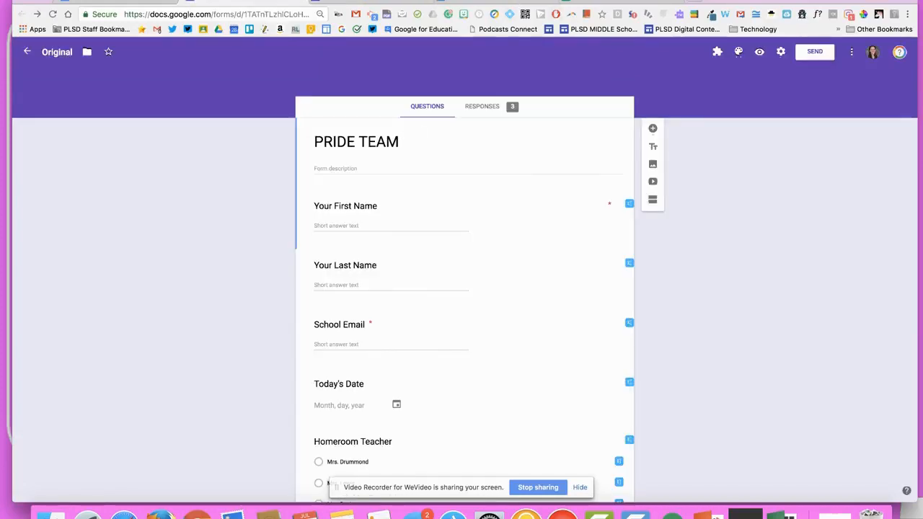
Look over name columns J and K, delete P2:S2's old merge results, and close AutoCrat
left_click(621, 2)
left_click_drag(110, 117, 112, 455)
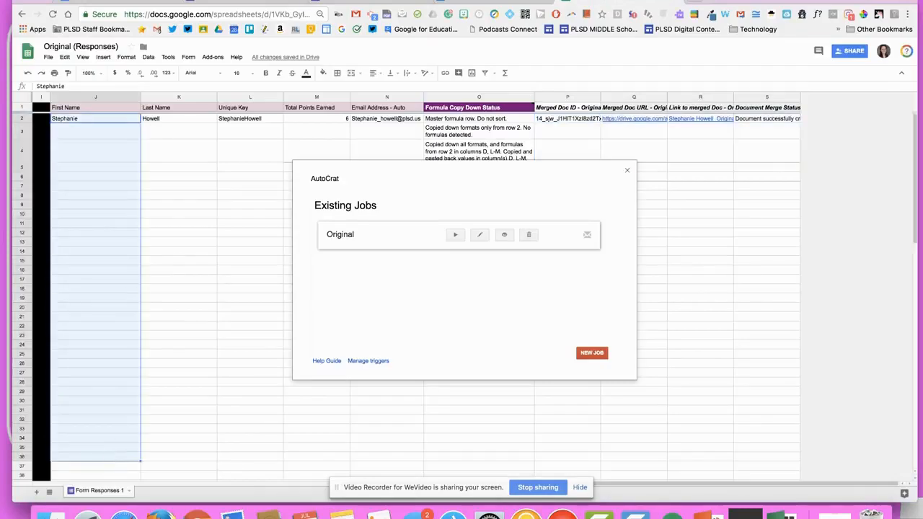
left_click_drag(170, 118, 173, 353)
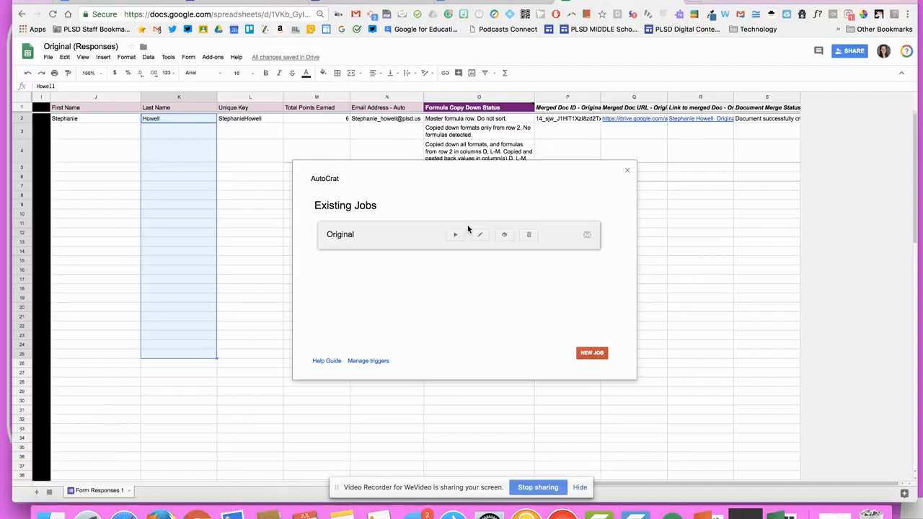
left_click_drag(592, 118, 807, 123)
key("Delete")
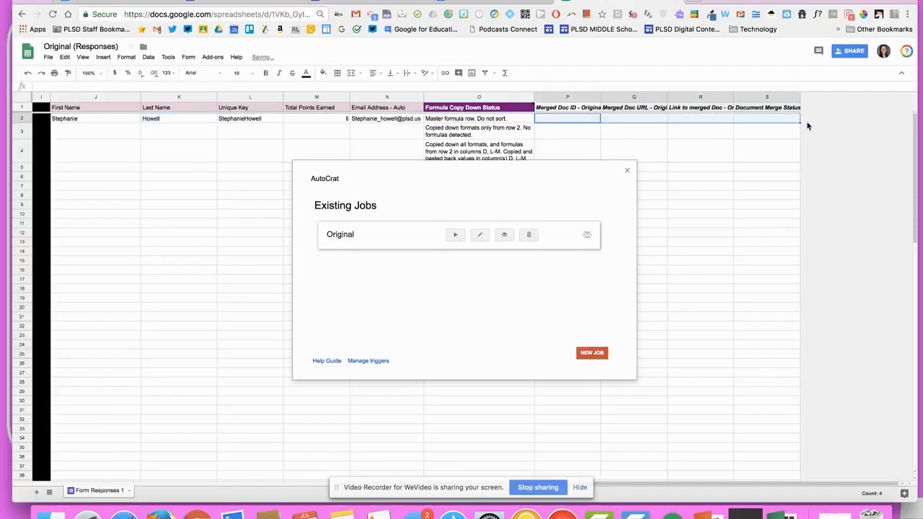
left_click(628, 172)
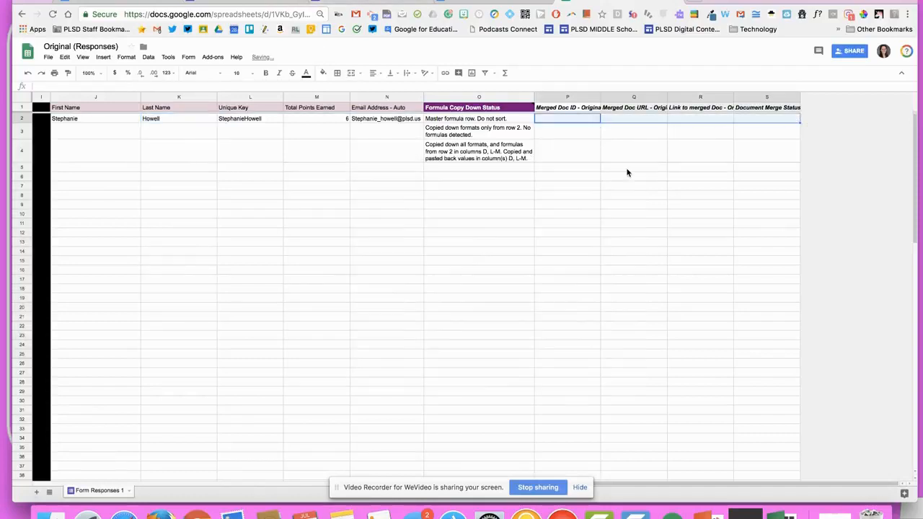
left_click(263, 2)
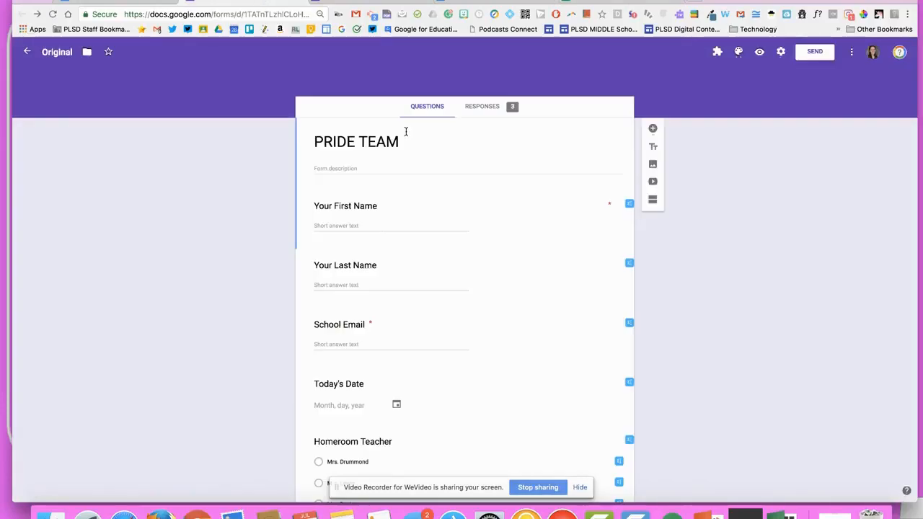
Answer 2 points earned today, submit the form, and view the new response row
left_click(369, 3)
scroll(375, 336, "down", 10)
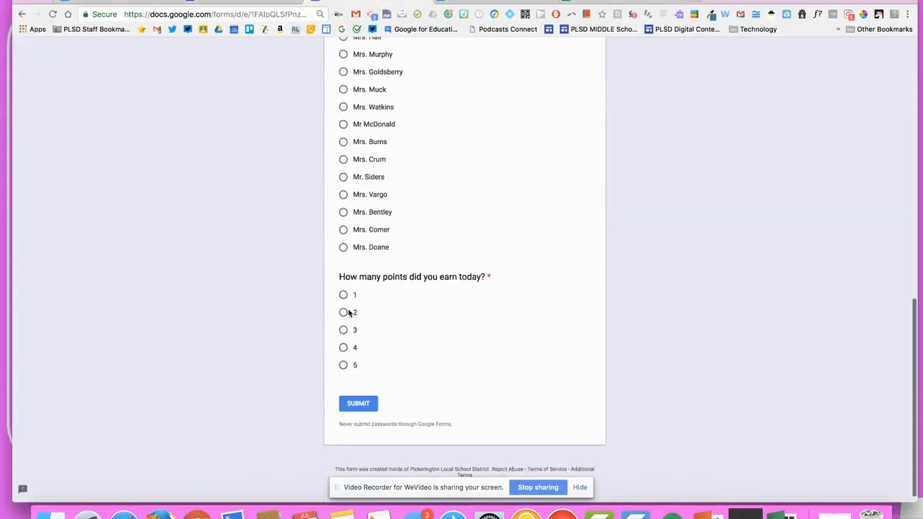
left_click(347, 312)
left_click(369, 408)
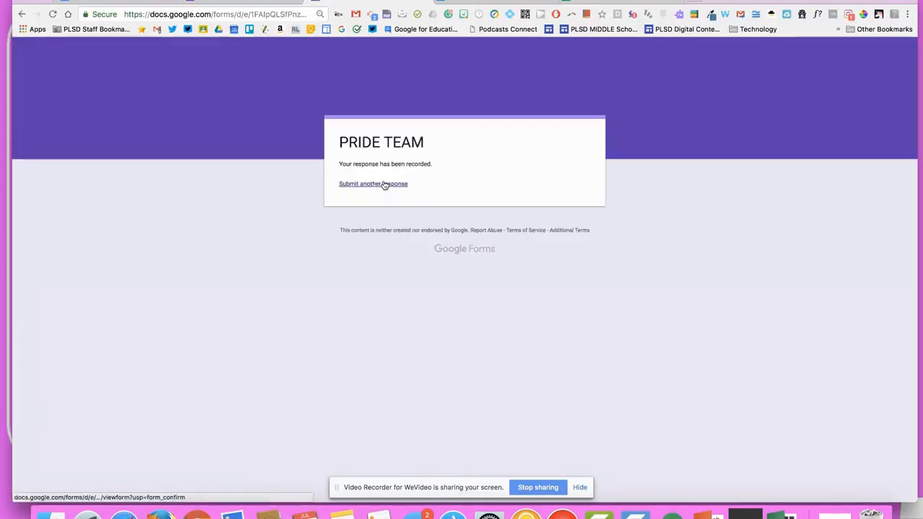
left_click(599, 5)
scroll(200, 206, "left", 10)
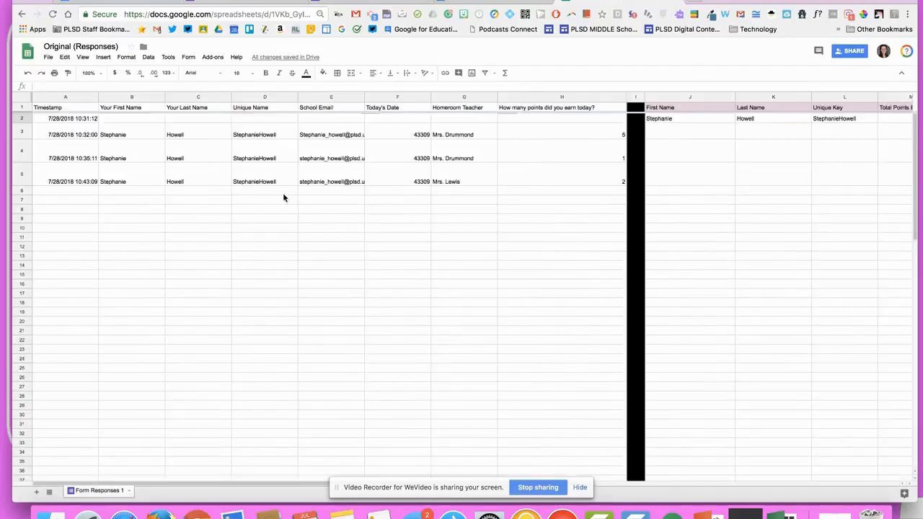
Copy the latest response's first name, last name and unique key into merge row 2
scroll(283, 197, "right", 5)
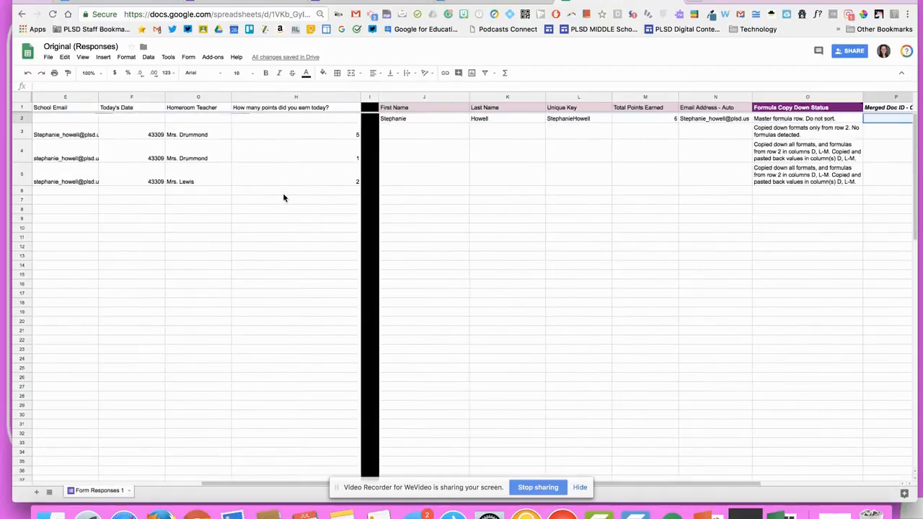
left_click(603, 154)
left_click(456, 119)
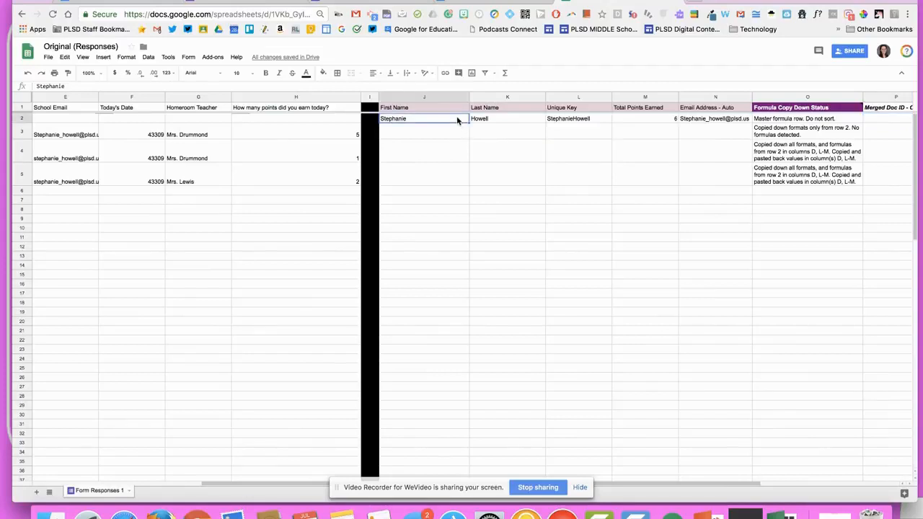
scroll(457, 178, "left", 5)
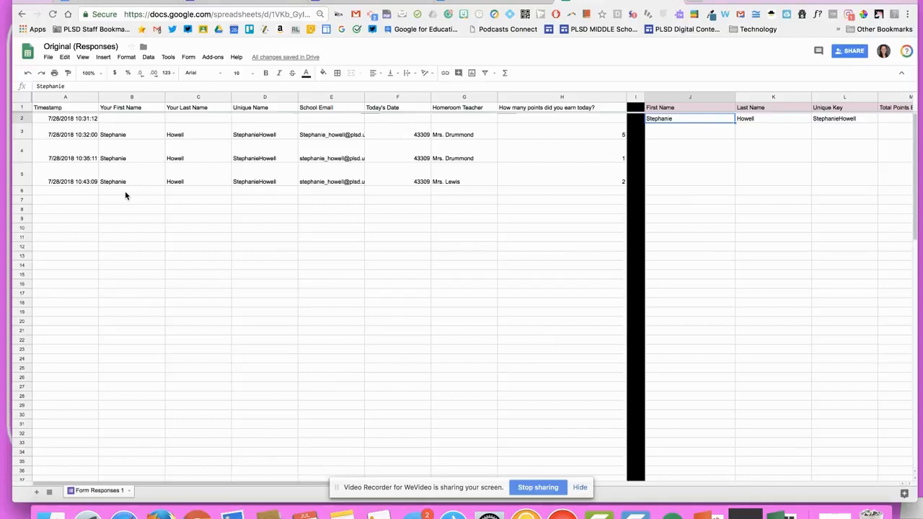
left_click(202, 174)
left_click(145, 184)
double_click(145, 180)
left_click(276, 181)
left_click_drag(137, 186, 253, 186)
key("ctrl+c")
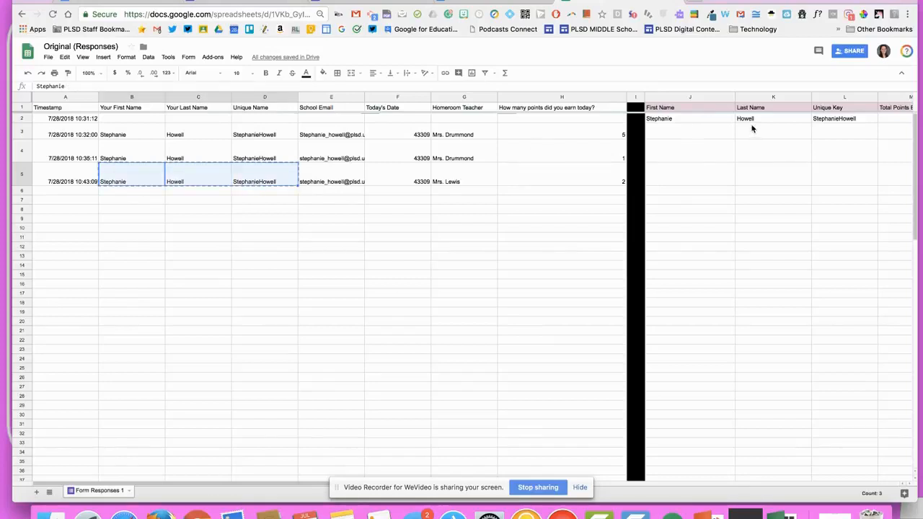
left_click(723, 118)
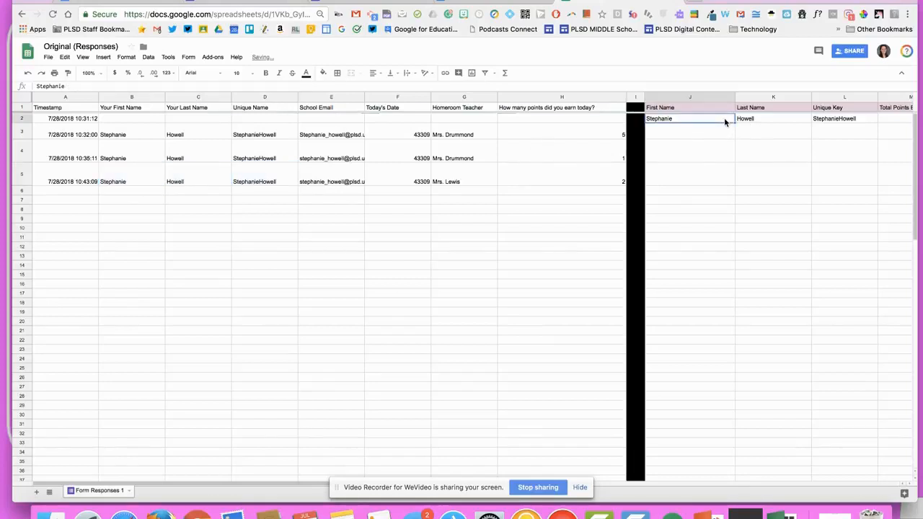
key("ctrl+v")
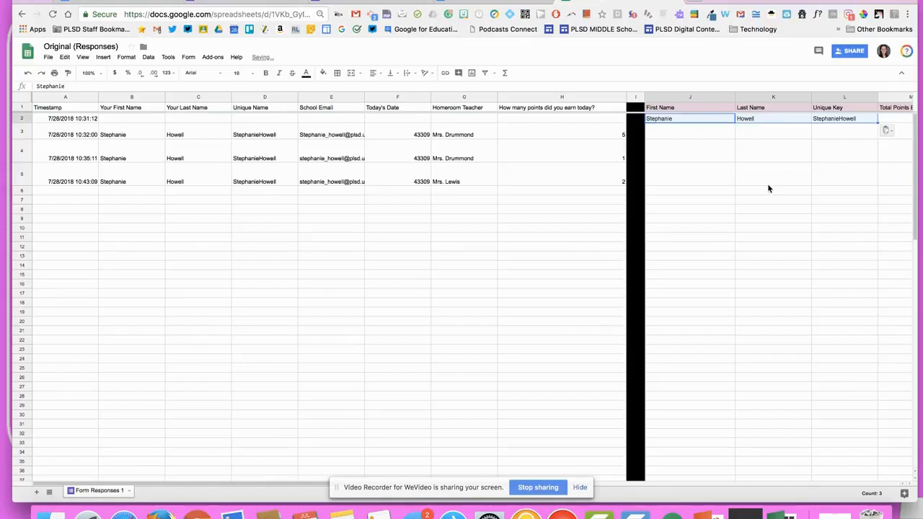
Verify the pasted row 2 cells and confirm Total Points Earned reads 8
left_click(768, 187)
scroll(767, 186, "right", 3)
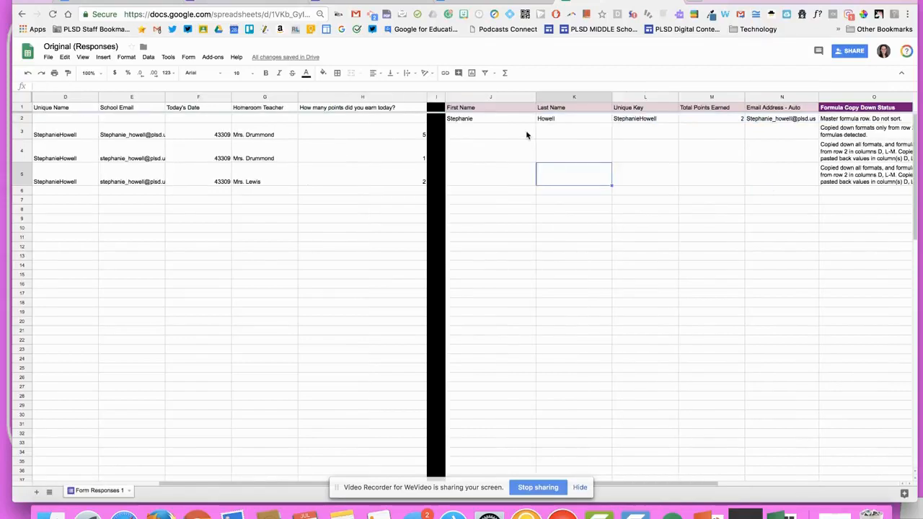
scroll(527, 136, "left", 3)
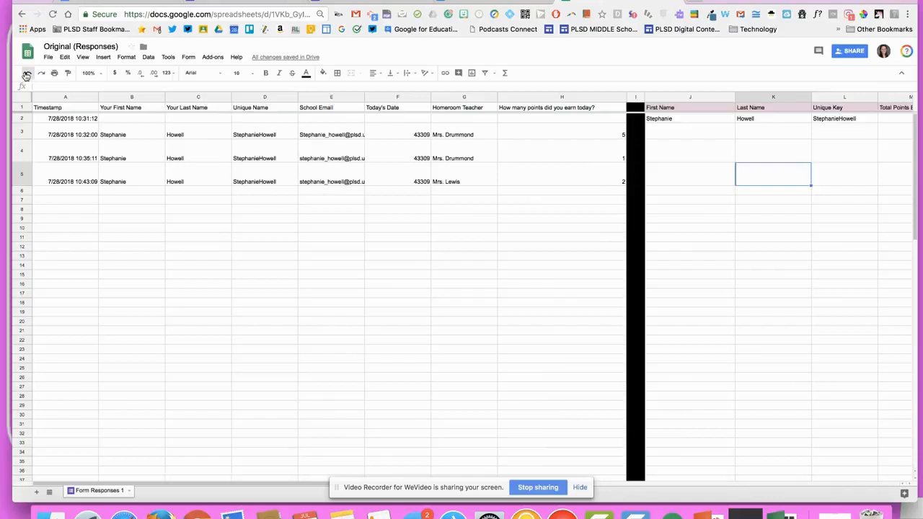
left_click(688, 119)
left_click_drag(714, 122, 835, 121)
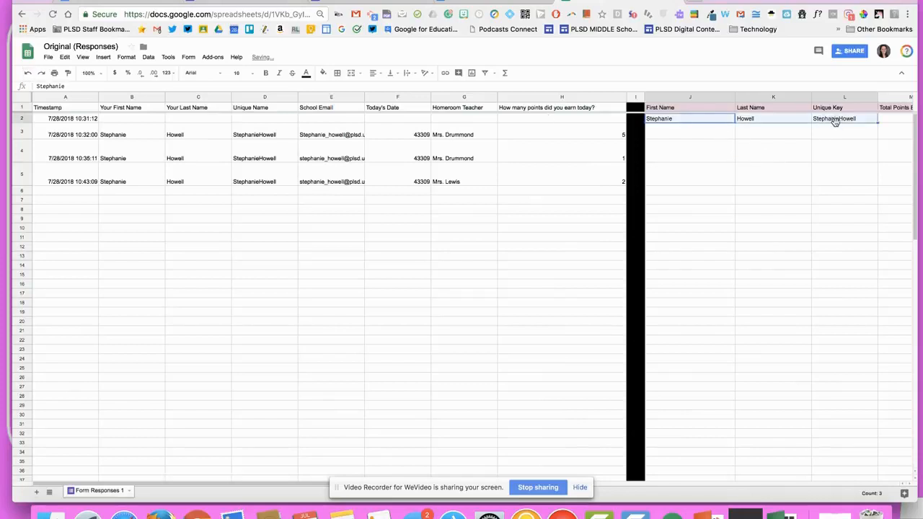
left_click_drag(151, 186, 300, 185)
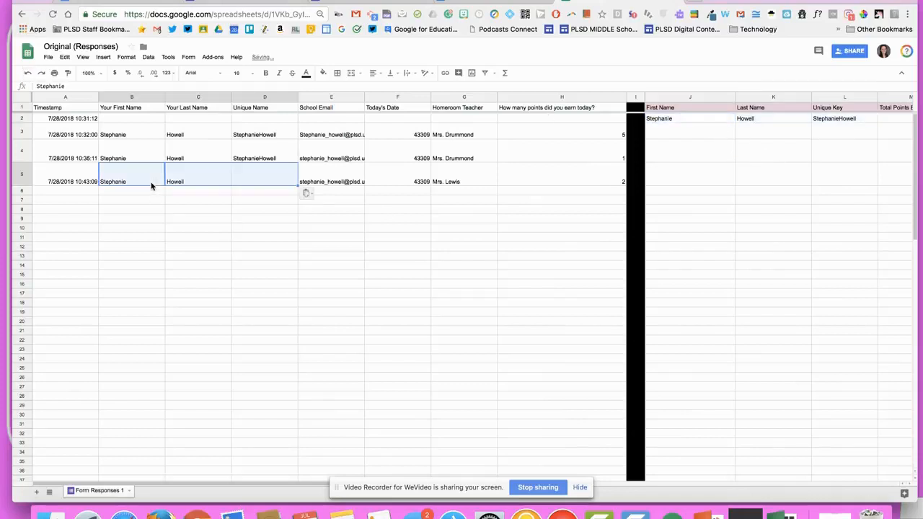
left_click(302, 202)
scroll(424, 254, "right", 4)
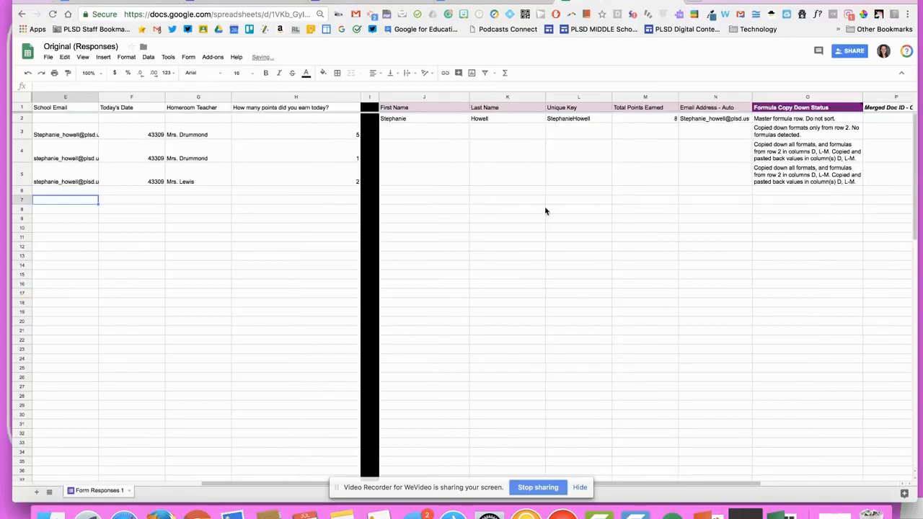
scroll(646, 120, "right", 4)
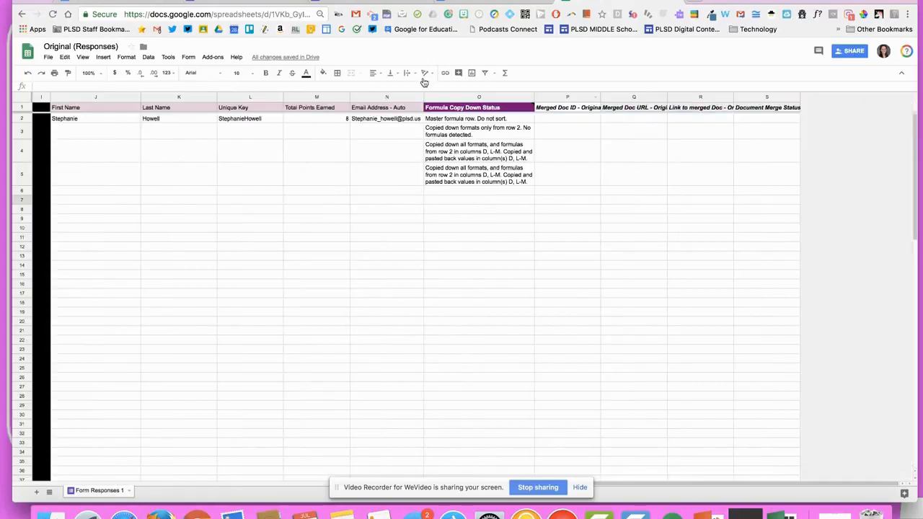
left_click(214, 57)
Launch autoCrat from Add-ons so the job Original starts running
mouse_move(276, 111)
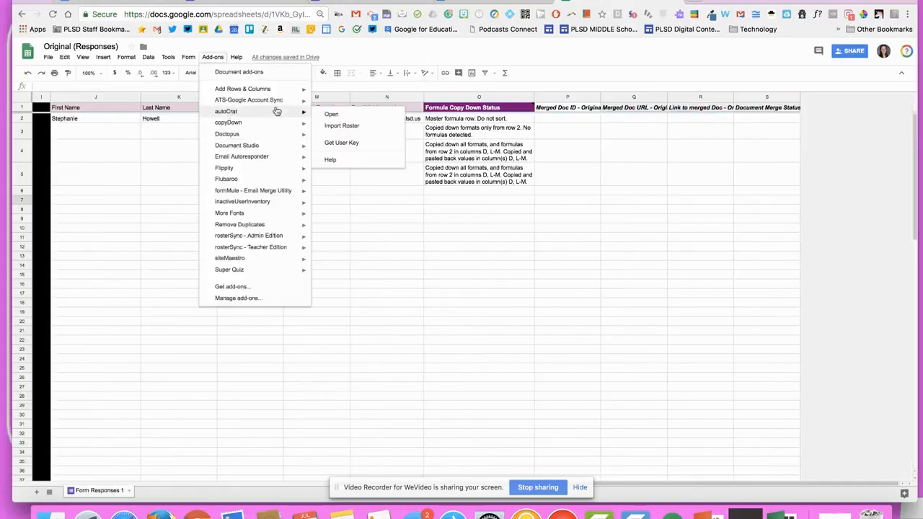
left_click(345, 120)
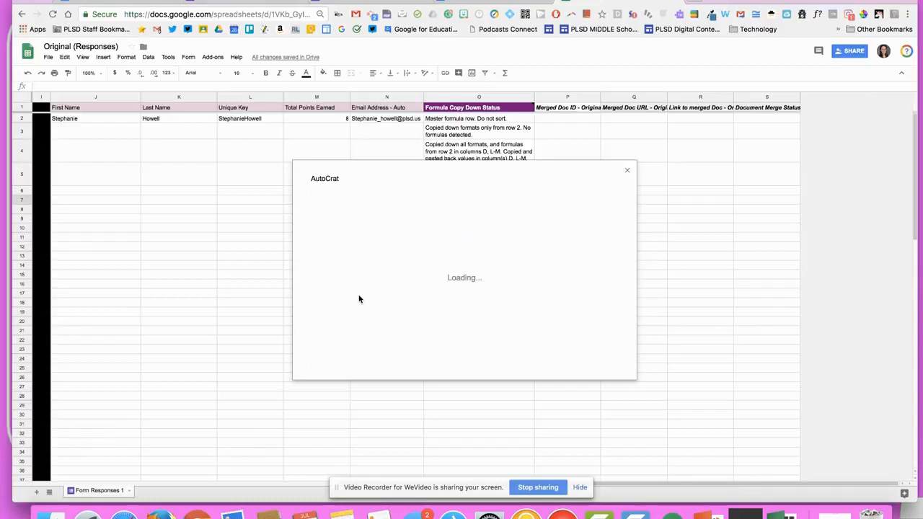
scroll(220, 286, "left", 10)
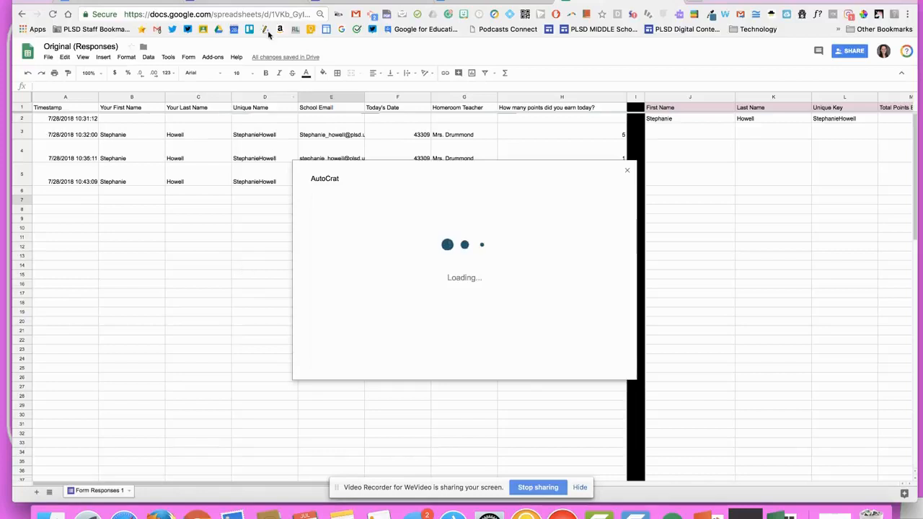
left_click(278, 2)
left_click(300, 2)
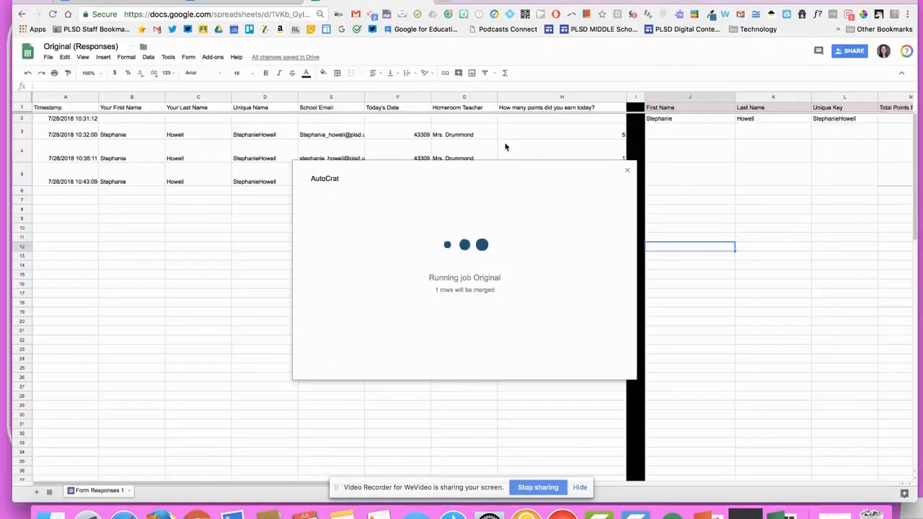
left_click(768, 118)
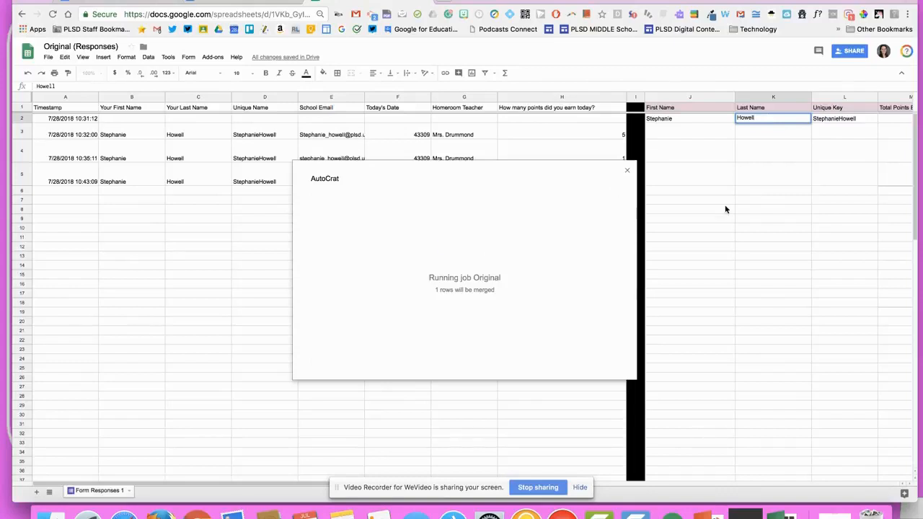
left_click(742, 215)
scroll(742, 215, "right", 5)
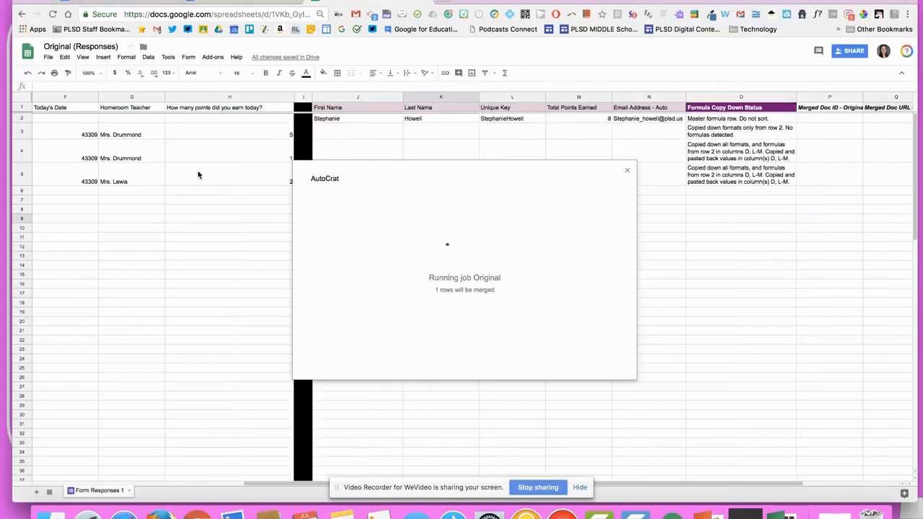
scroll(198, 174, "left", 5)
Re-enter the last names in rows 3, 4 and 5
double_click(200, 138)
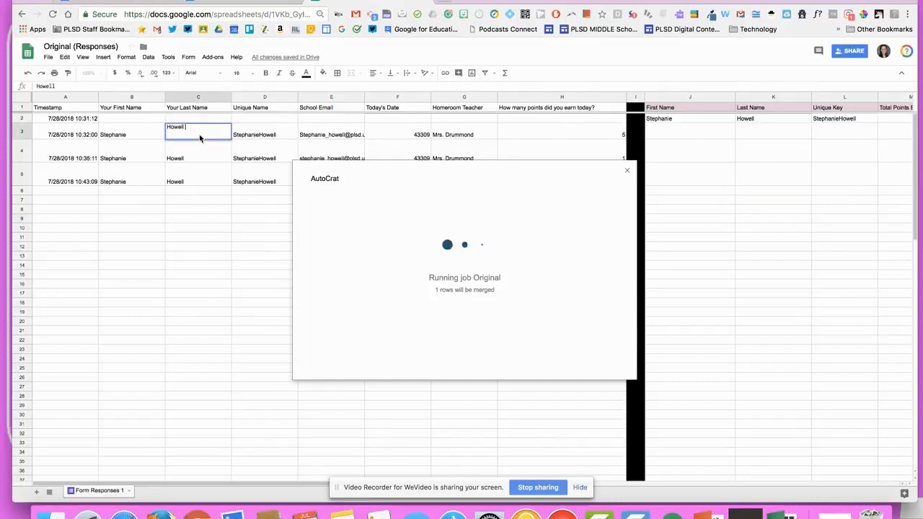
double_click(210, 159)
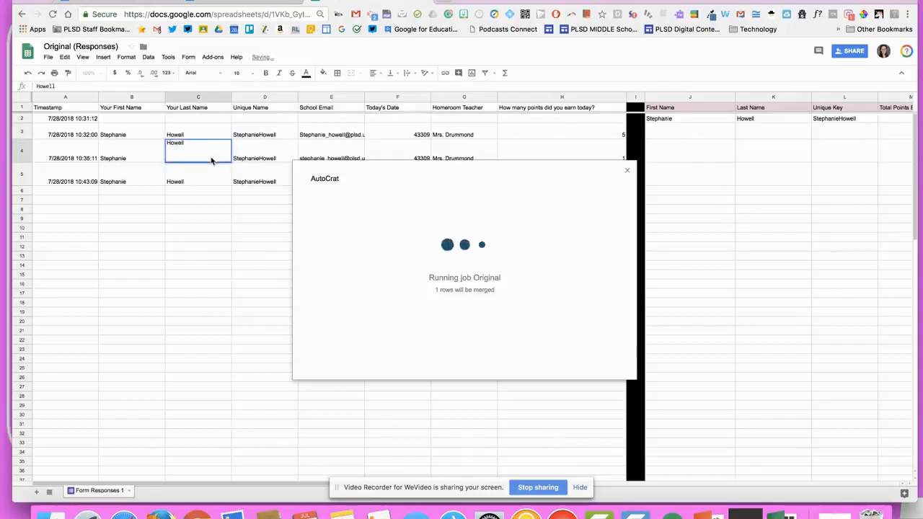
double_click(202, 181)
scroll(657, 175, "right", 5)
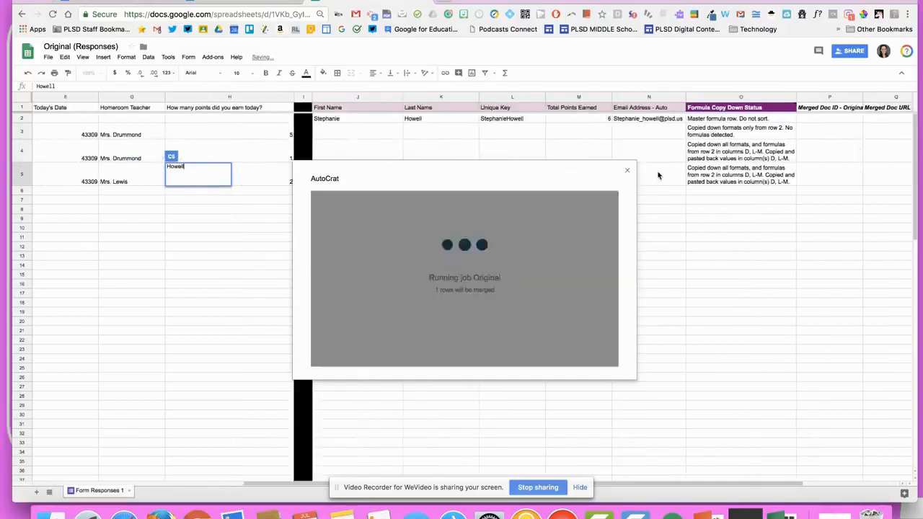
left_click(669, 181)
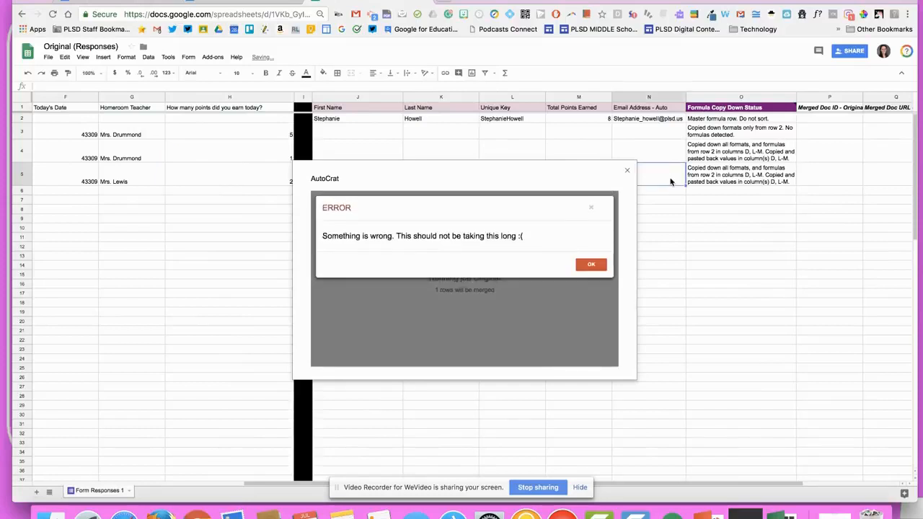
Dismiss the autoCrat error and check row 2's merged doc ID, URL, link and status
left_click(449, 122)
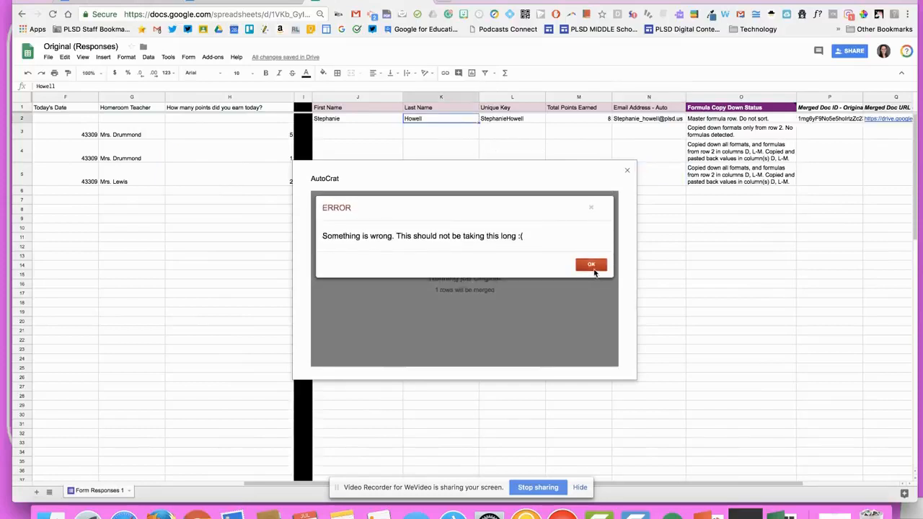
left_click(593, 270)
scroll(661, 231, "right", 2)
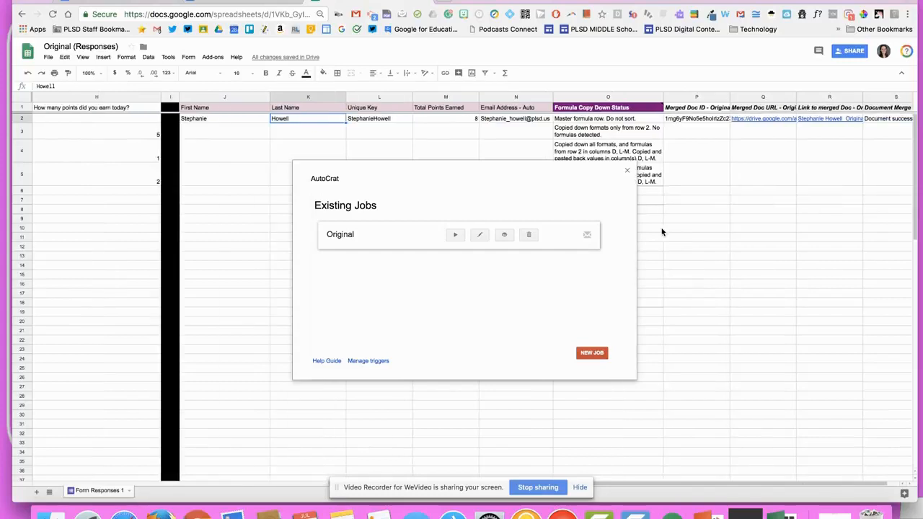
scroll(662, 232, "right", 2)
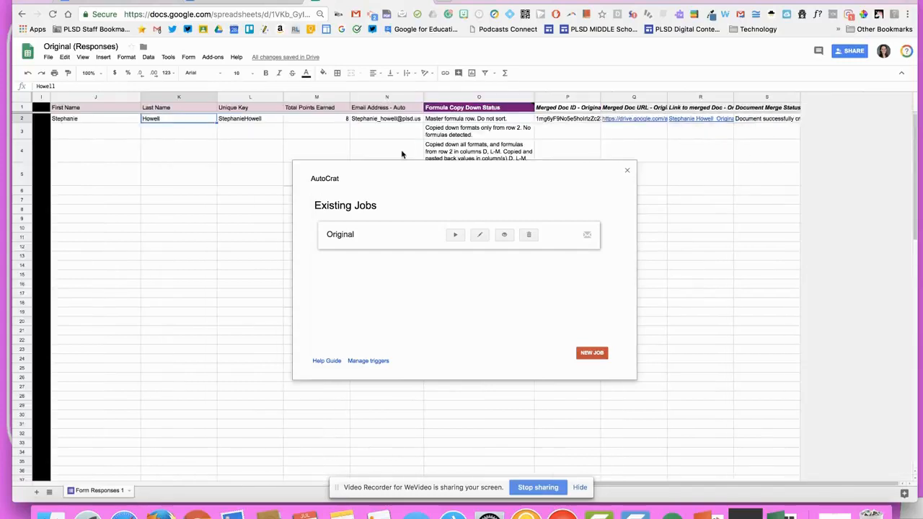
scroll(402, 154, "left", 8)
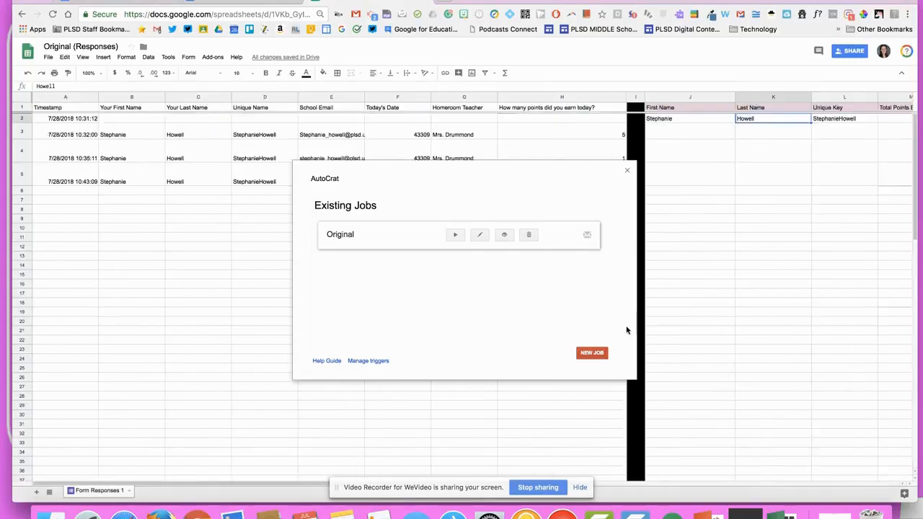